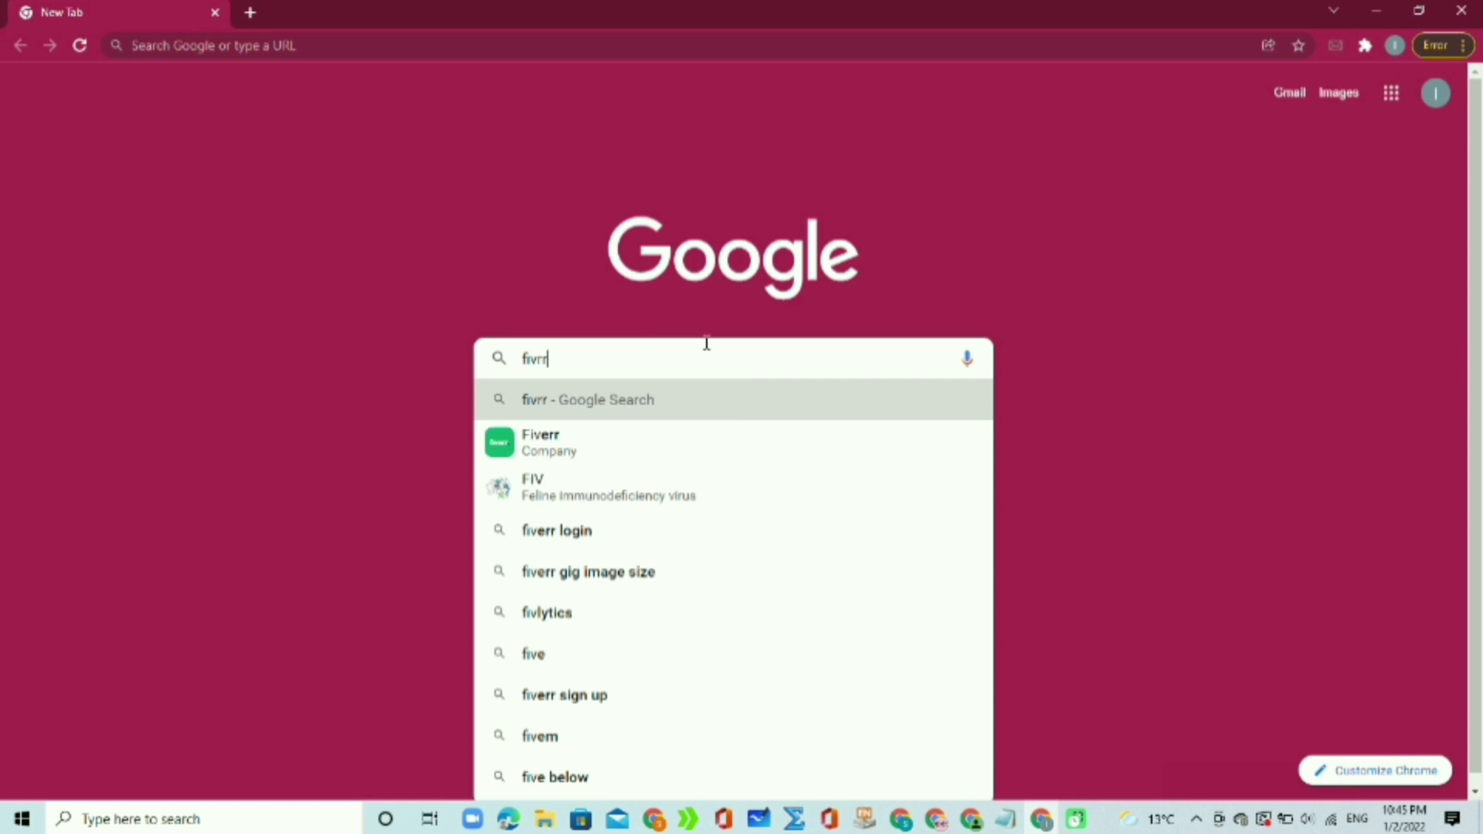
# Step: Search Google for 'fivrr' and open the official Fiverr site from the results
pyautogui.press('Return')
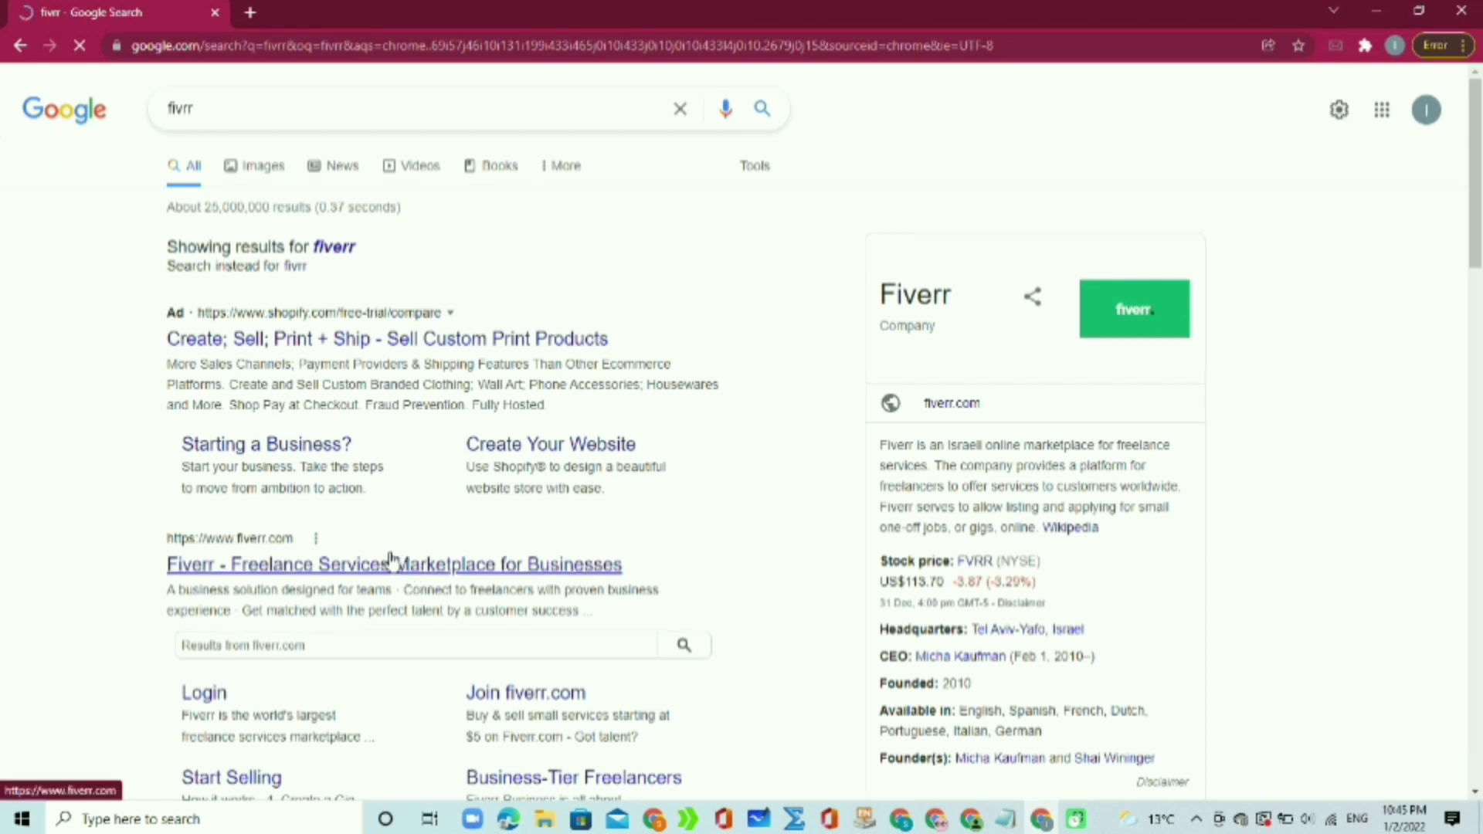
pyautogui.click(286, 572)
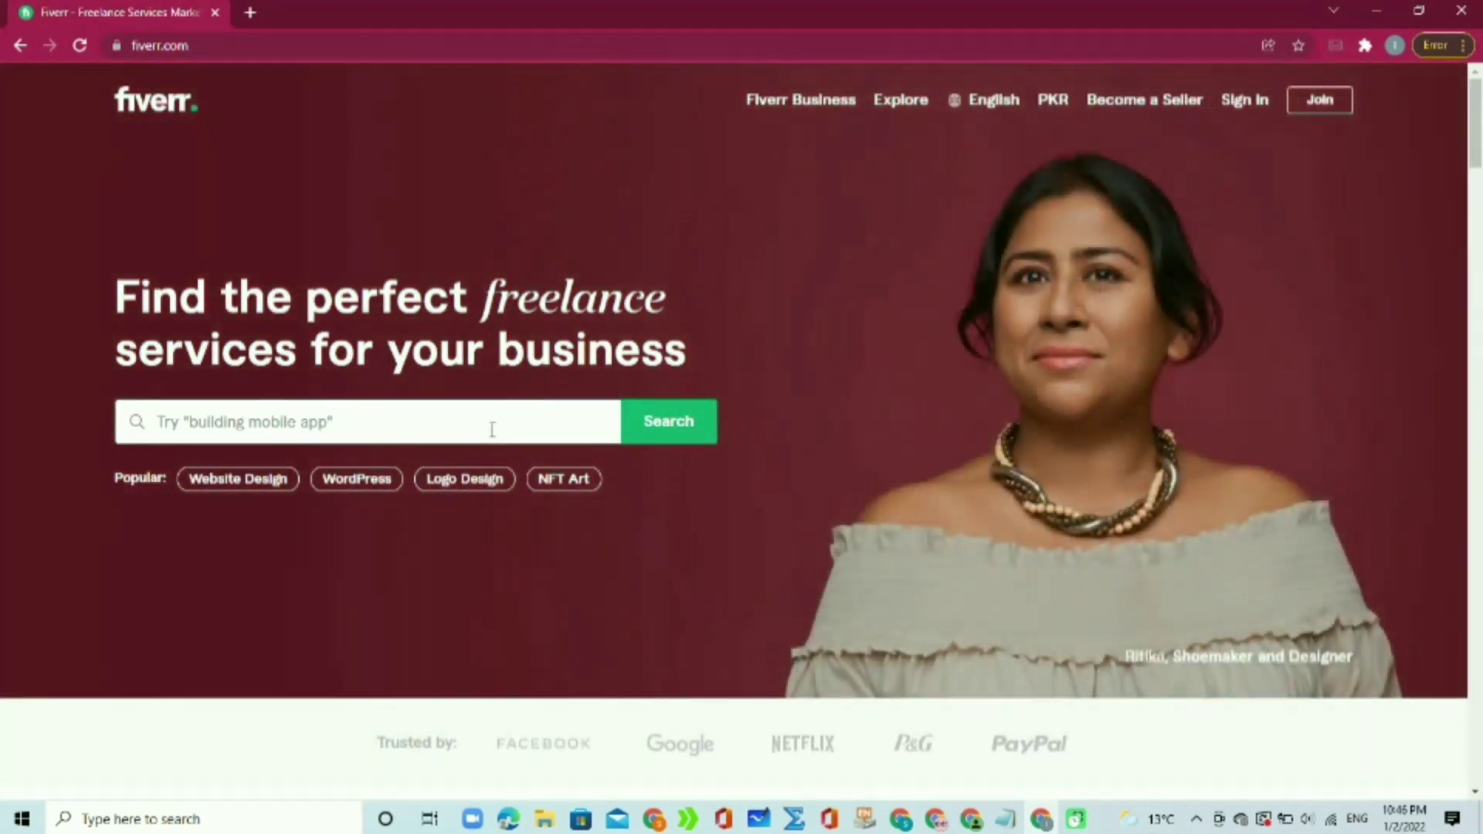
# Step: Search Fiverr for 'guest post', dismiss the sign-up prompt, and check the first gig's rating
pyautogui.click(492, 430)
pyautogui.write('gues')
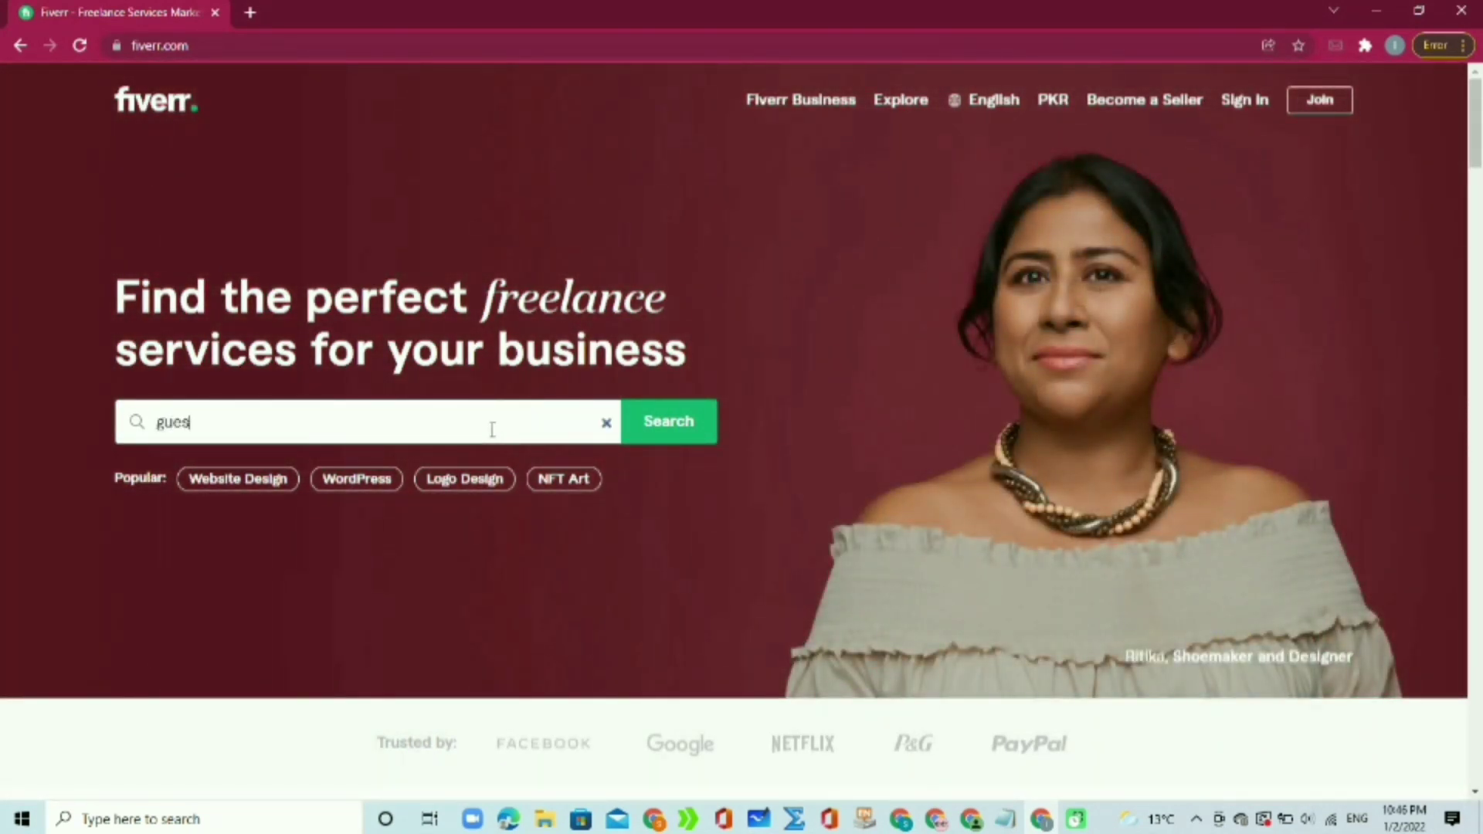
pyautogui.write('t pos')
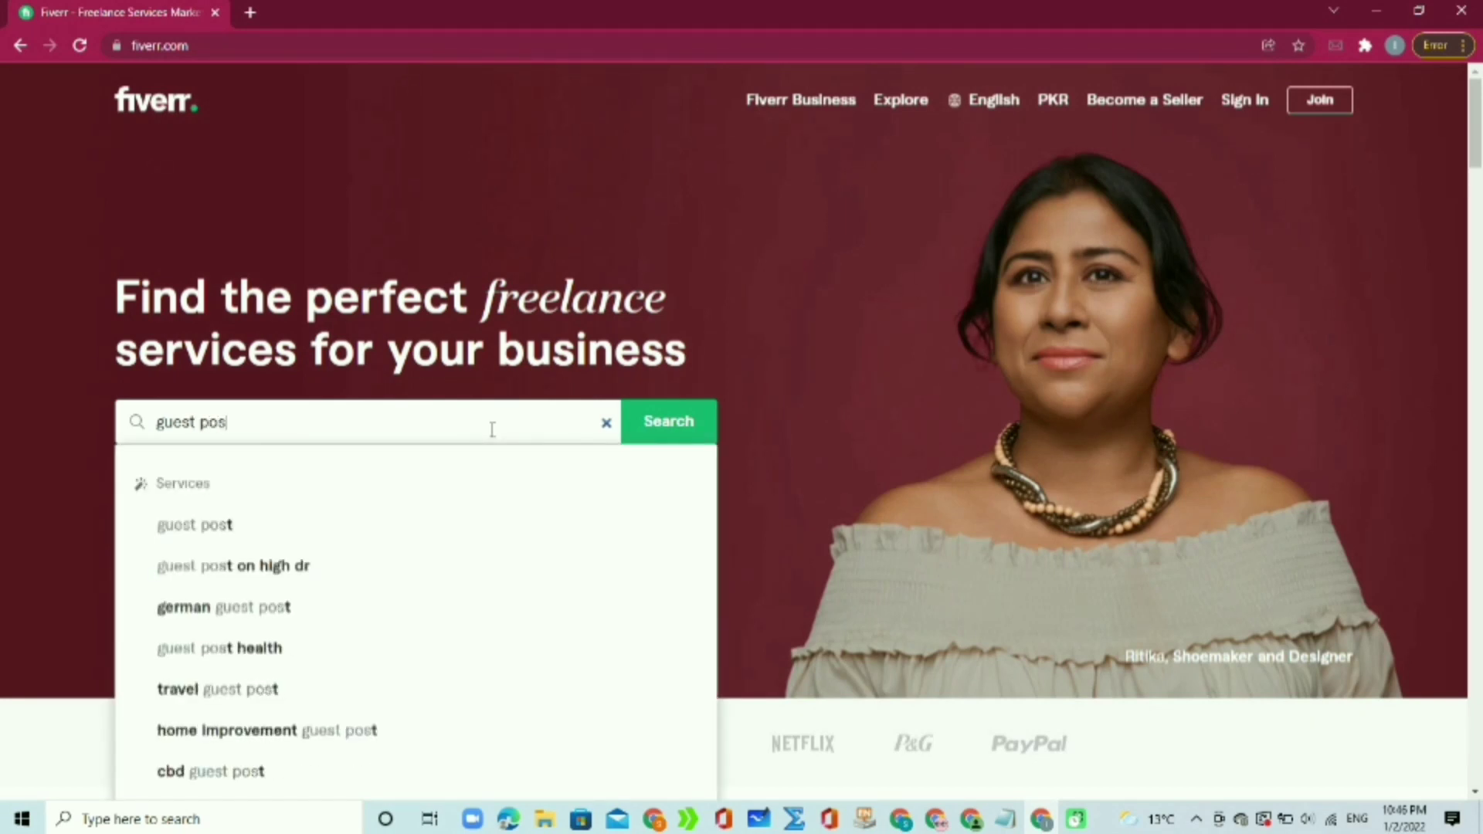
pyautogui.write('ti')
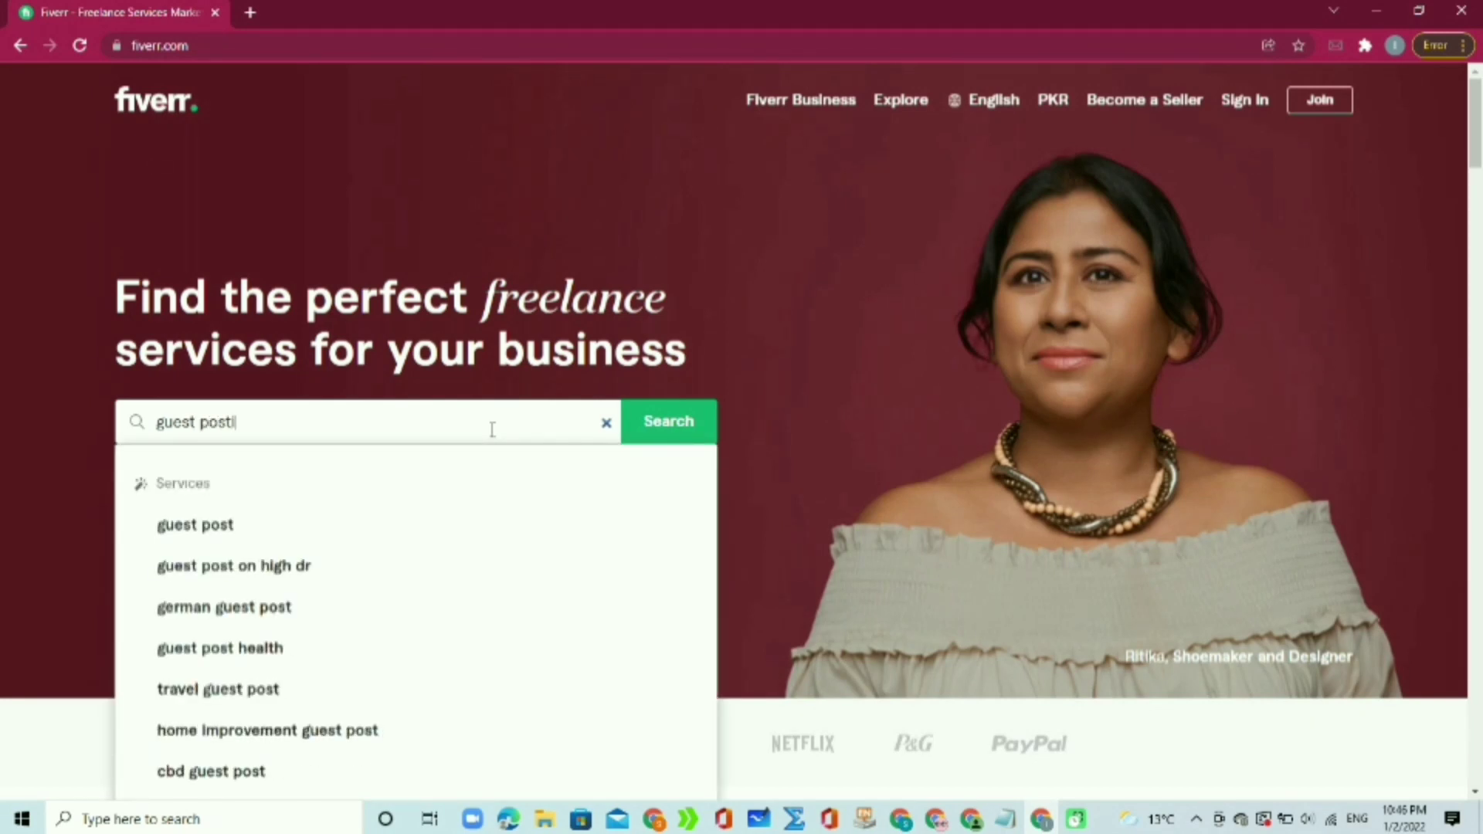
pyautogui.write('ng')
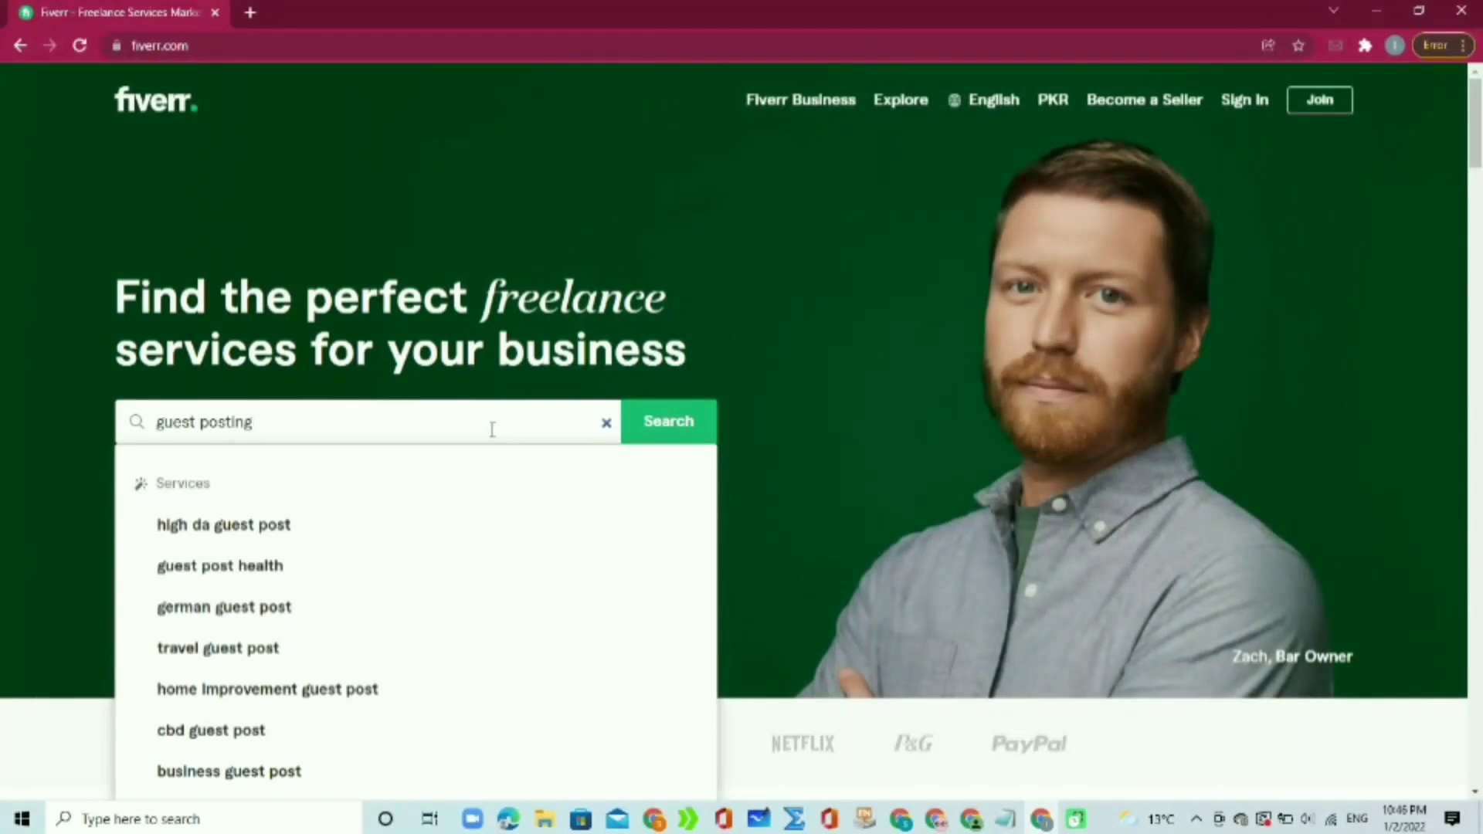
pyautogui.press('BackSpace')
pyautogui.press('BackSpace')
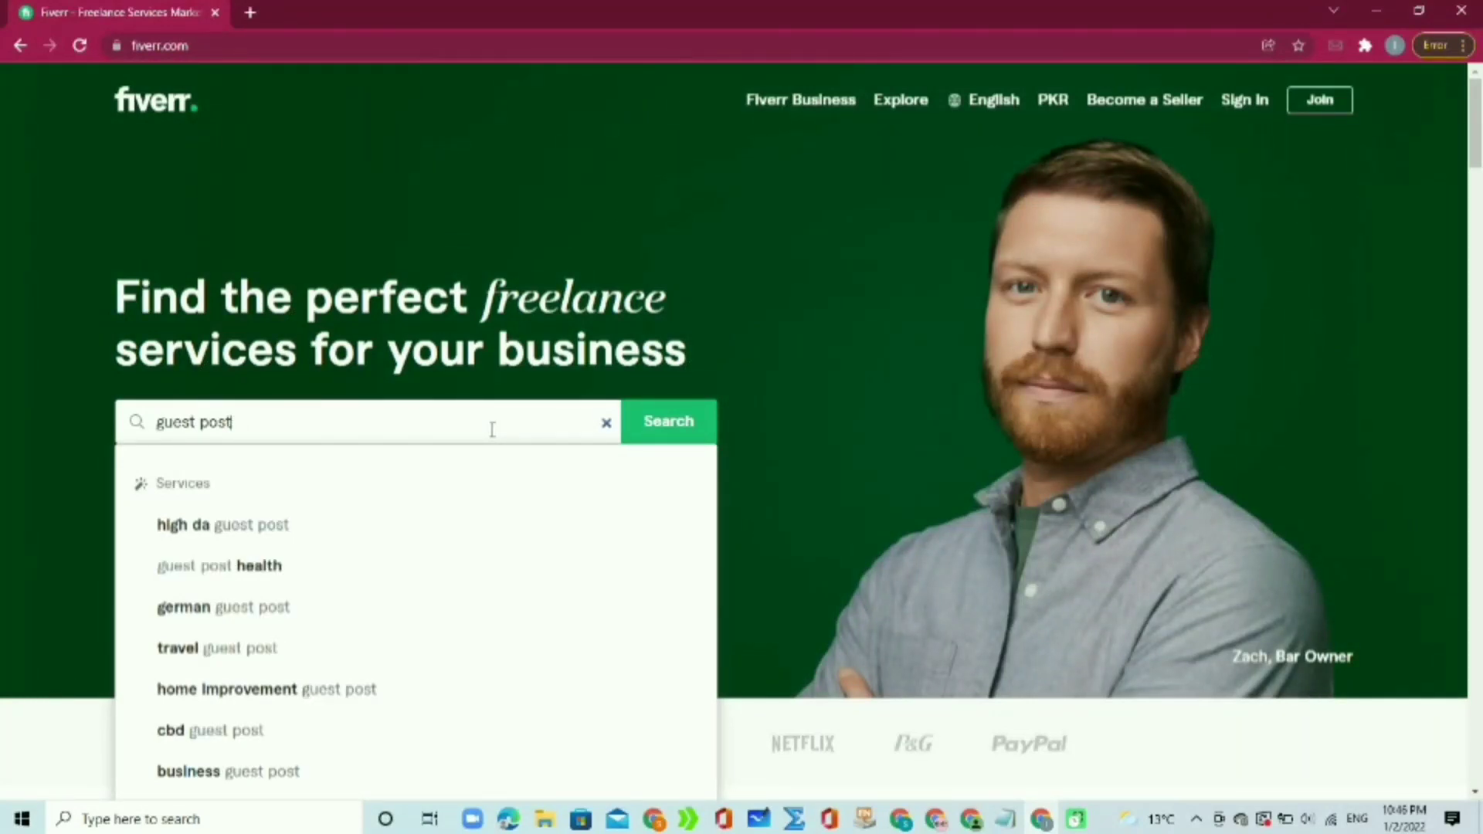
pyautogui.press('Return')
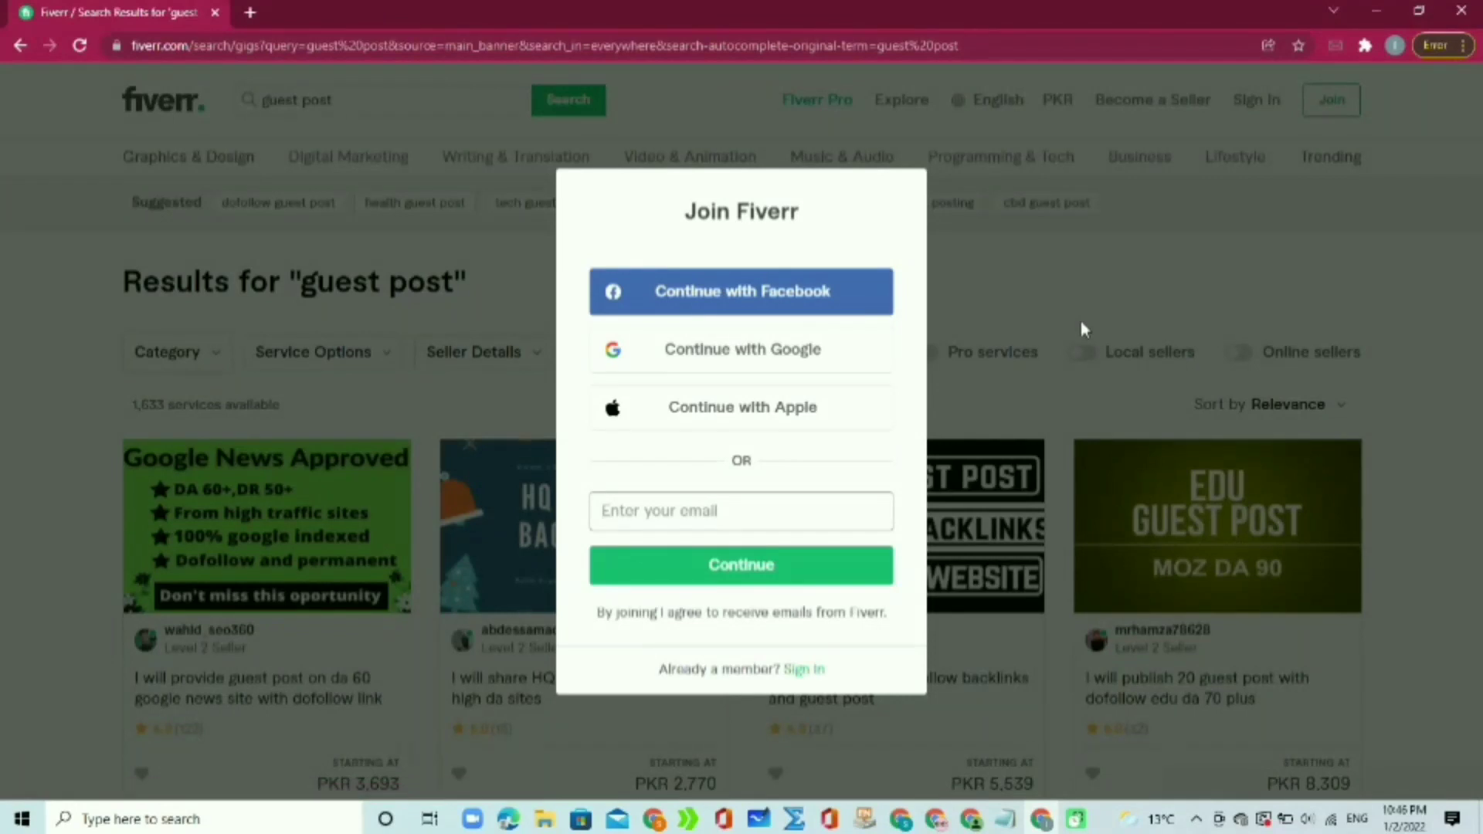
pyautogui.click(1082, 321)
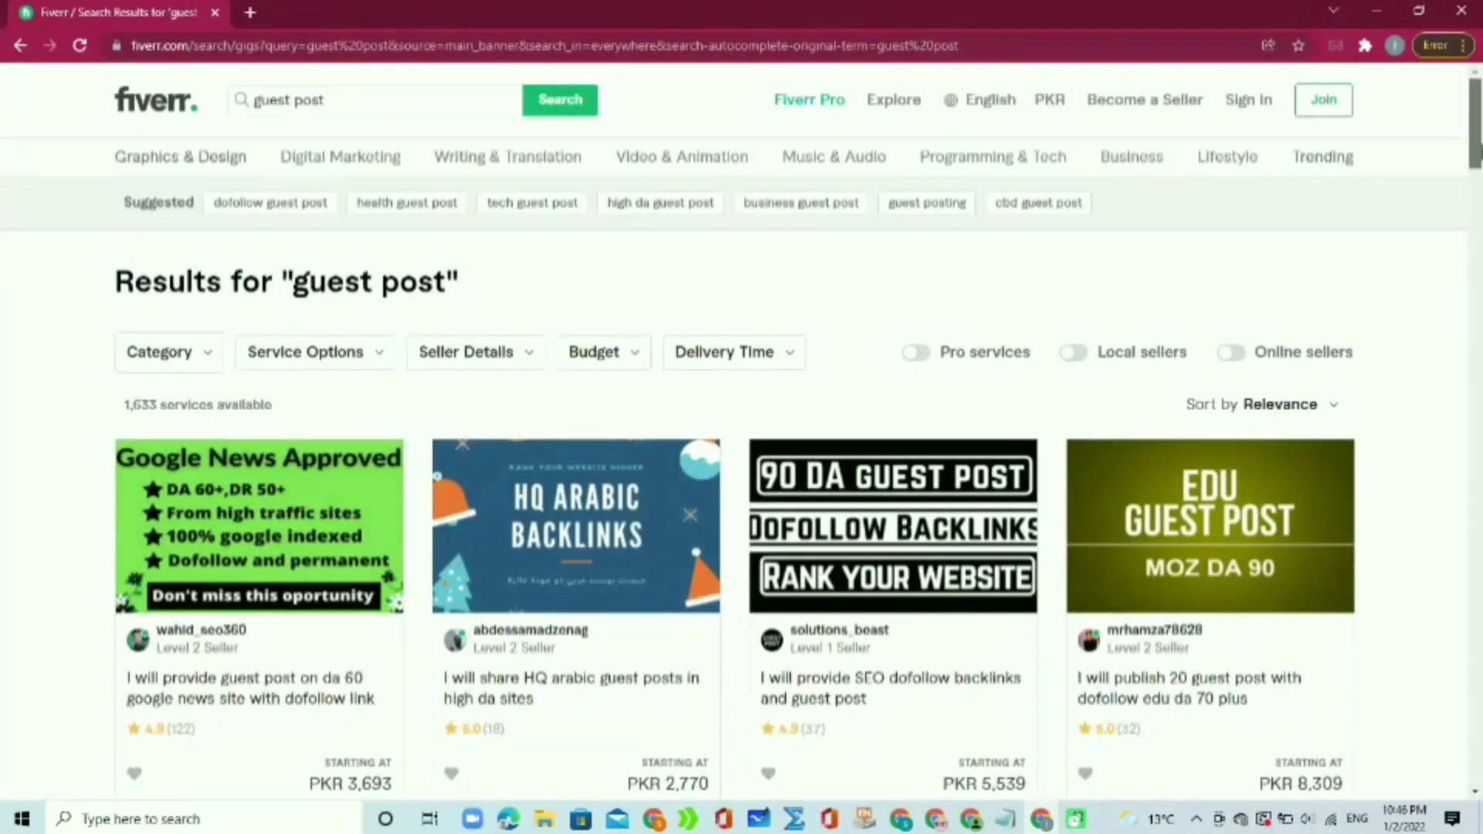
pyautogui.scroll(-3, 741, 432)
pyautogui.scroll(-1, 742, 433)
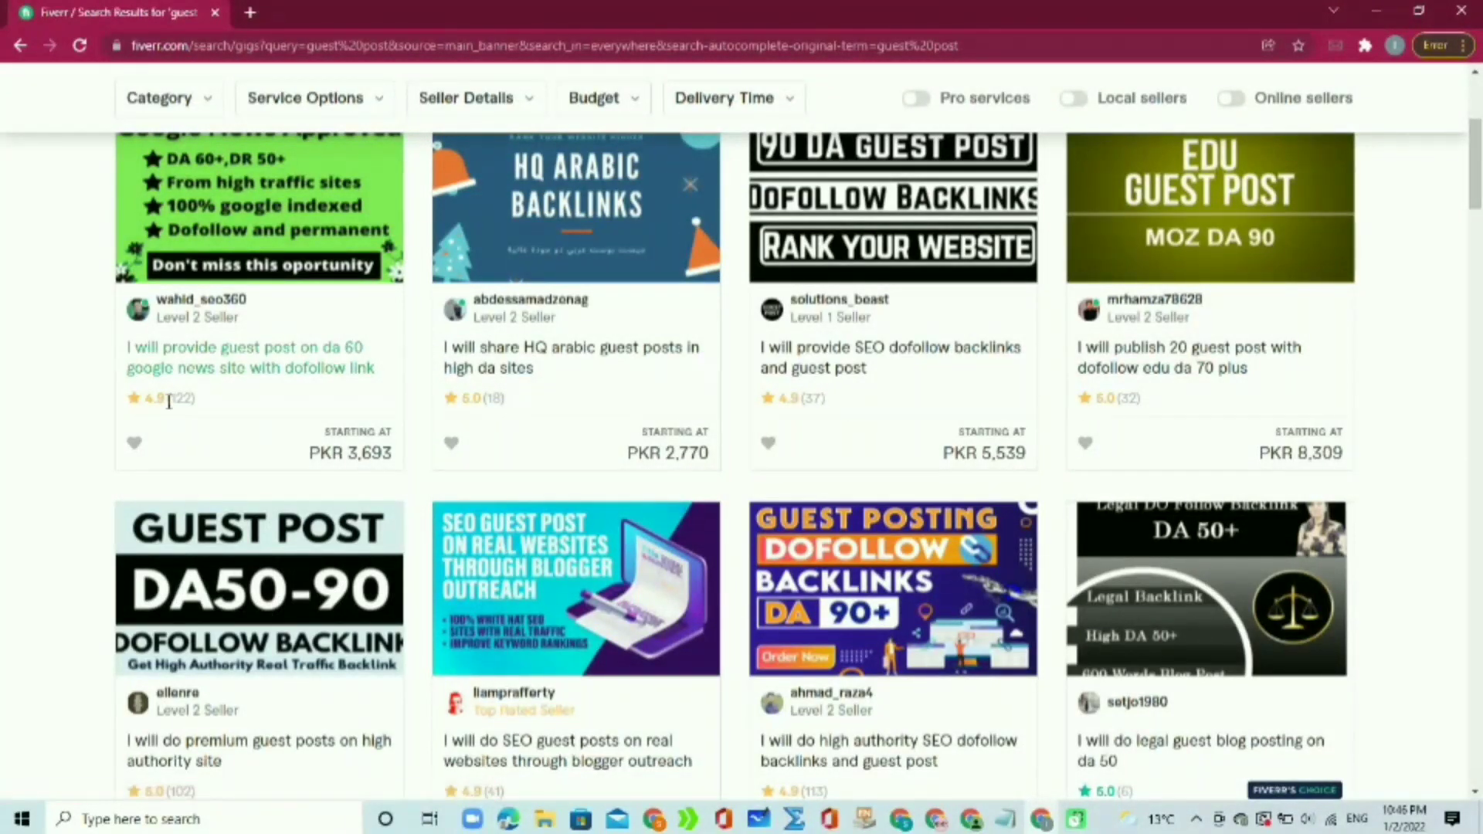
pyautogui.moveTo(142, 413); pyautogui.dragTo(209, 408)
pyautogui.click(227, 407)
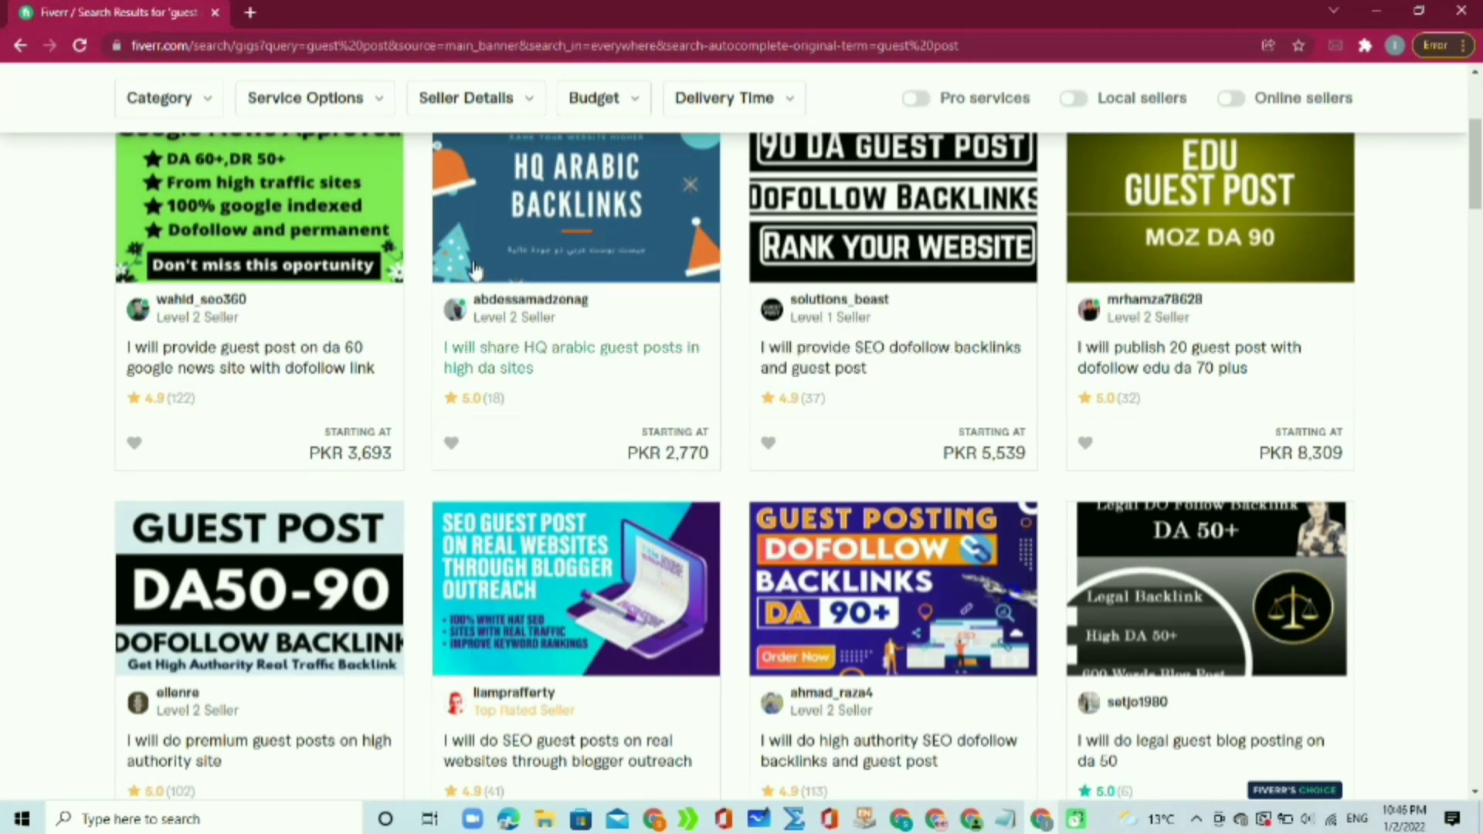
# Step: Open the da 60 guest post, Arabic guest posts and SEO dofollow backlinks gigs in new tabs, viewing the da 60 one
pyautogui.rightClick(317, 209)
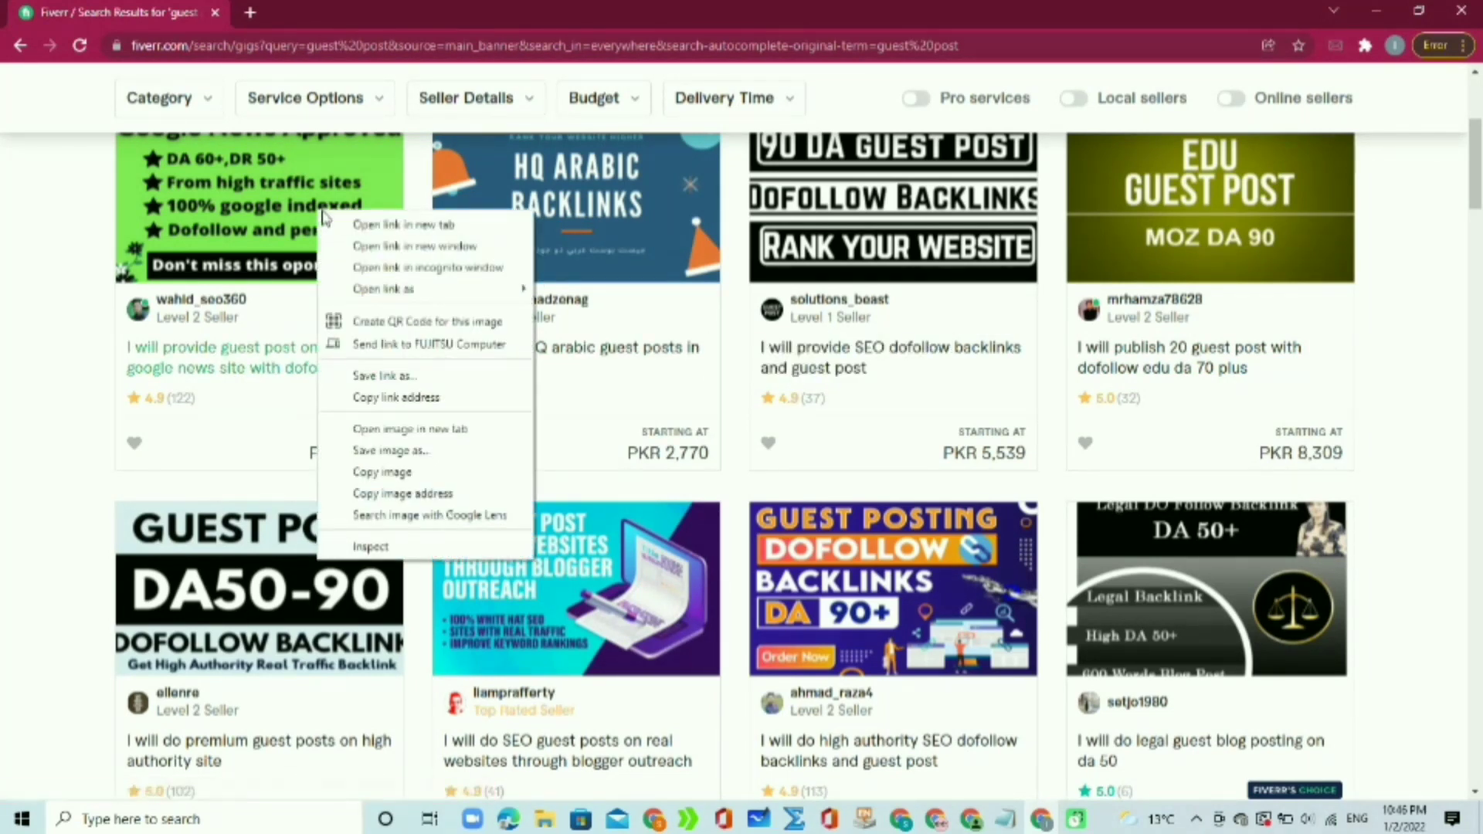
pyautogui.click(355, 222)
pyautogui.rightClick(502, 215)
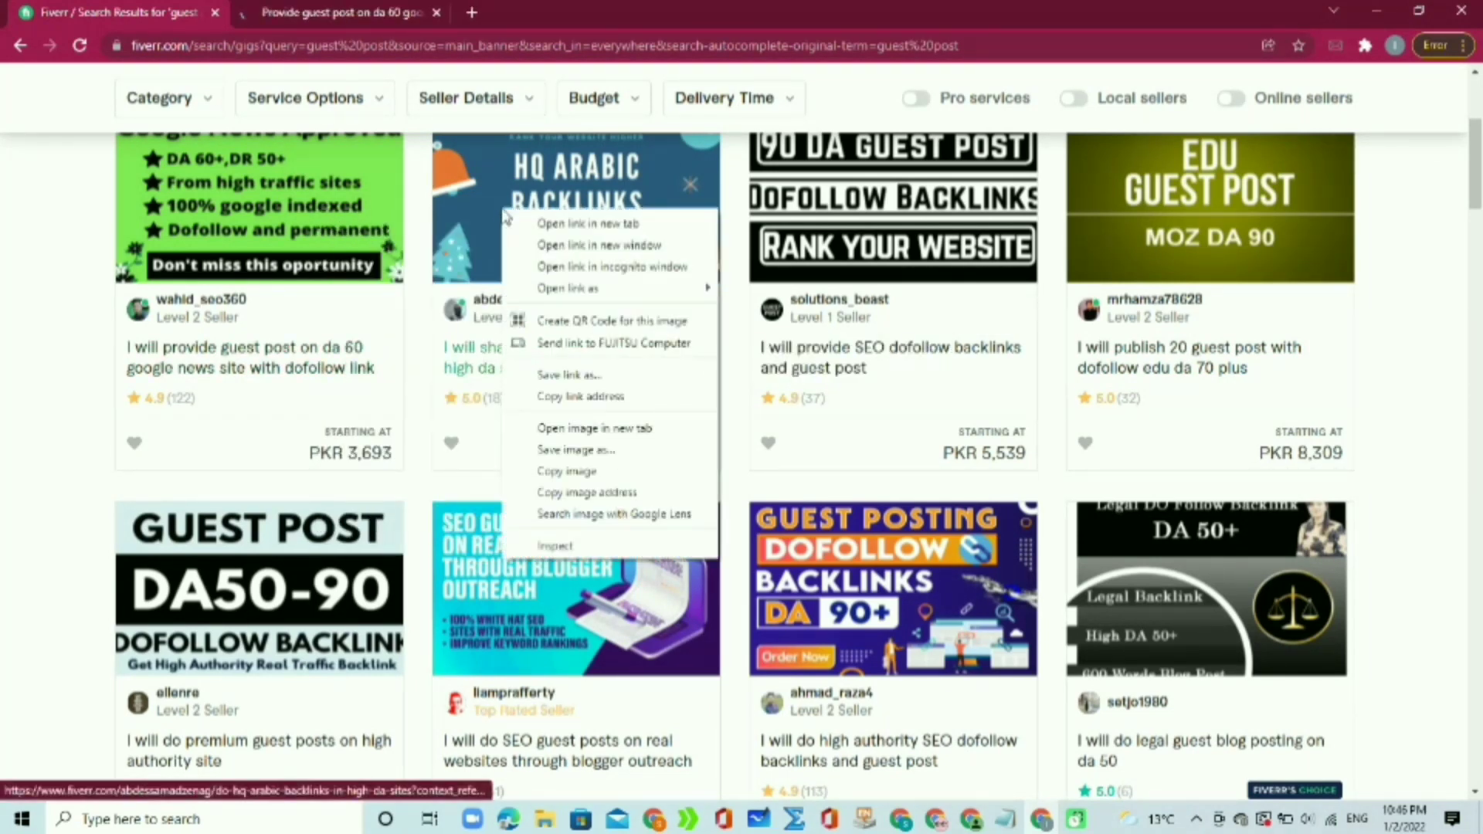
pyautogui.click(529, 224)
pyautogui.rightClick(824, 206)
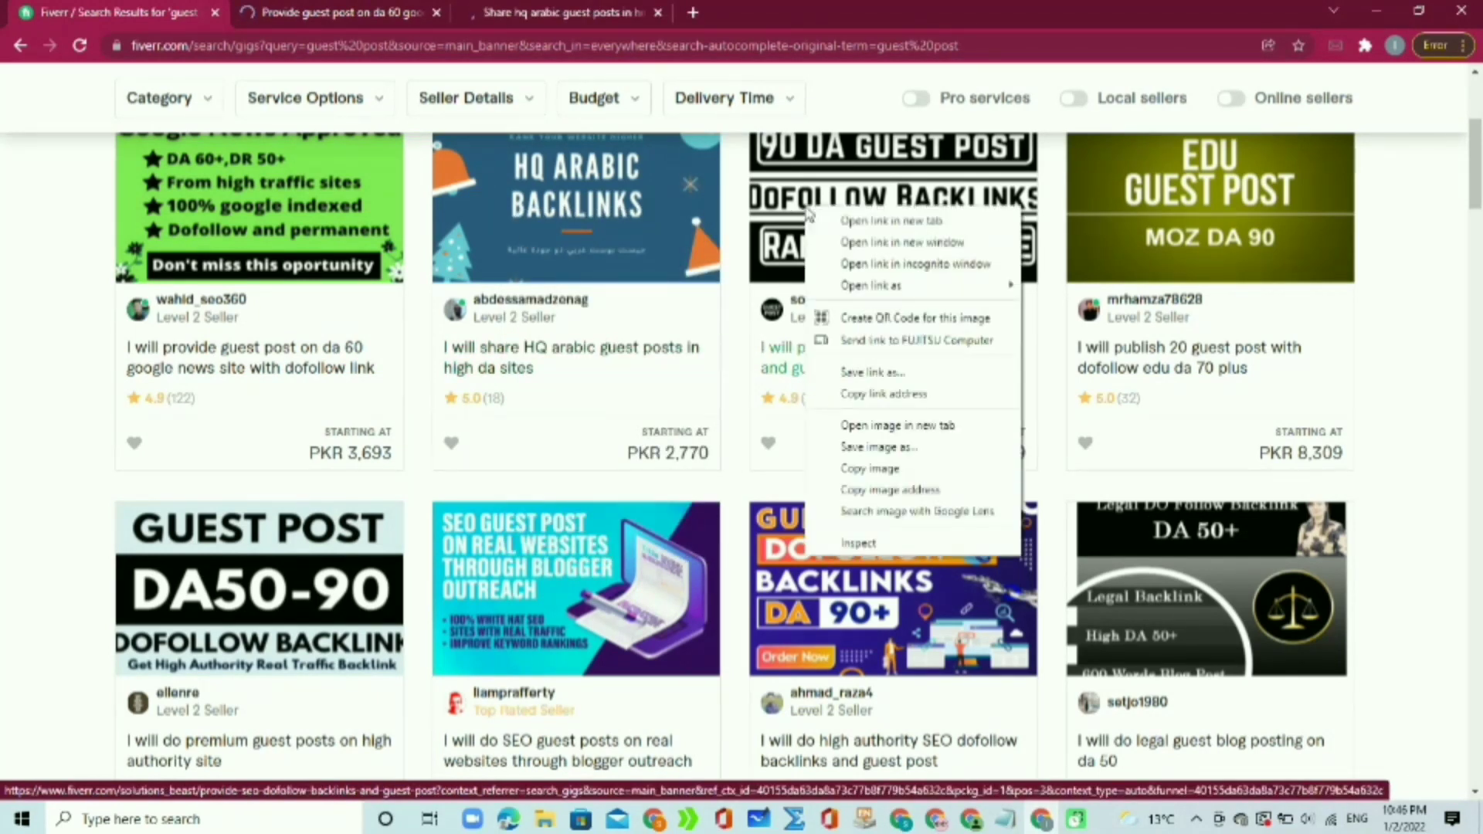
pyautogui.click(825, 222)
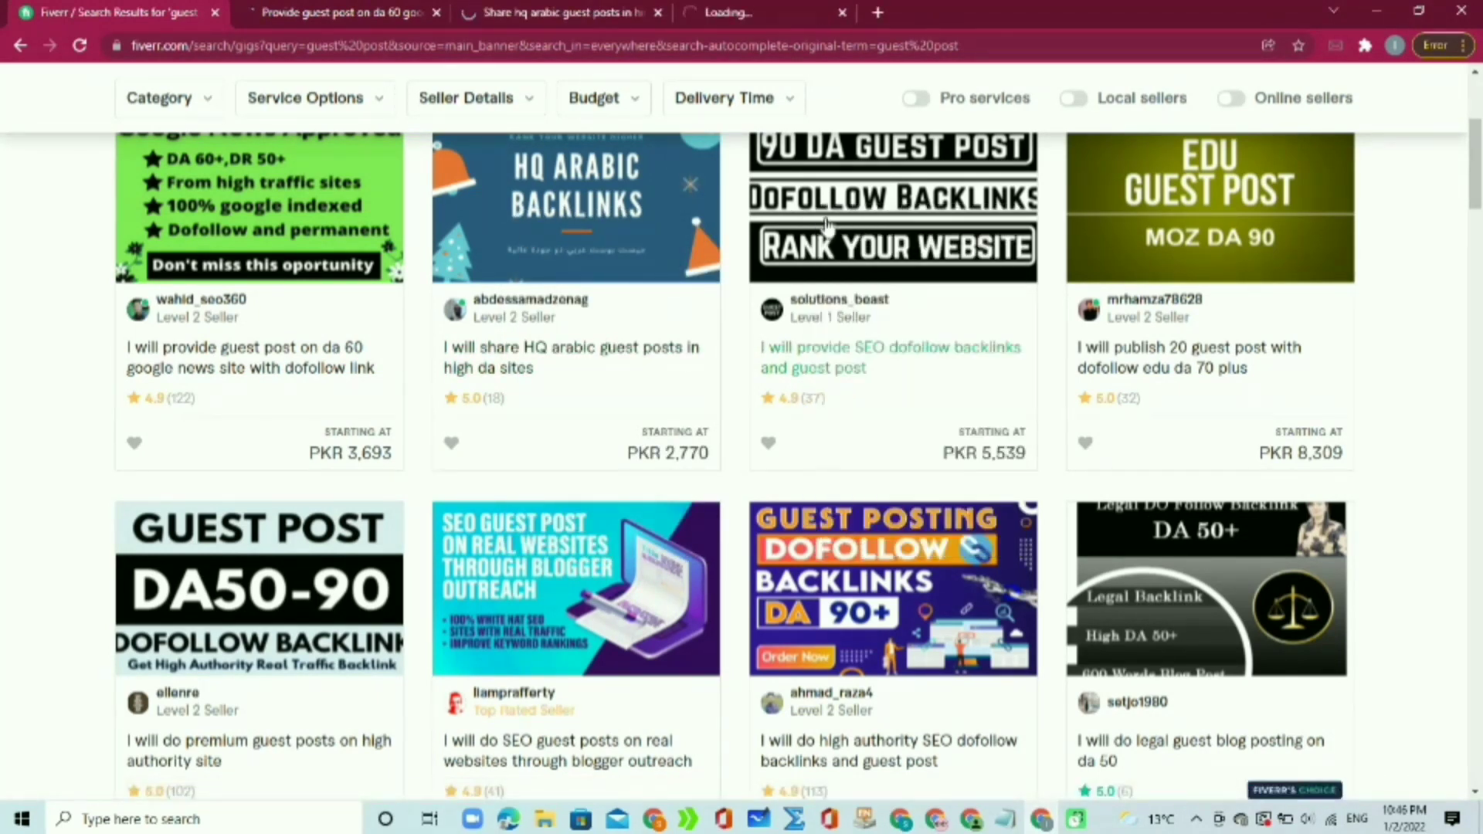
pyautogui.click(354, 9)
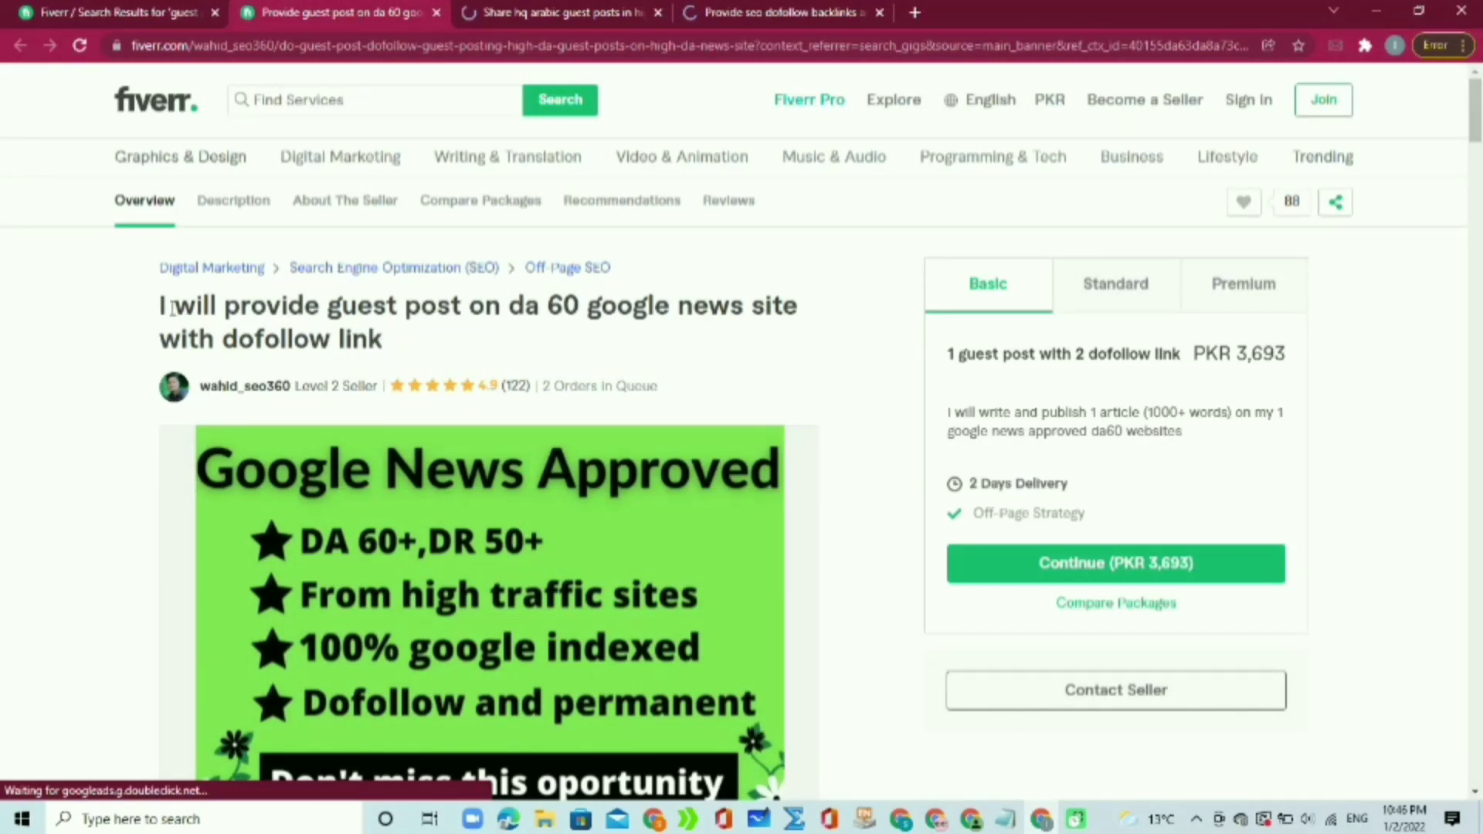
# Step: Review the da 60 gig's title and its 2 orders in queue
pyautogui.moveTo(171, 307); pyautogui.dragTo(620, 345)
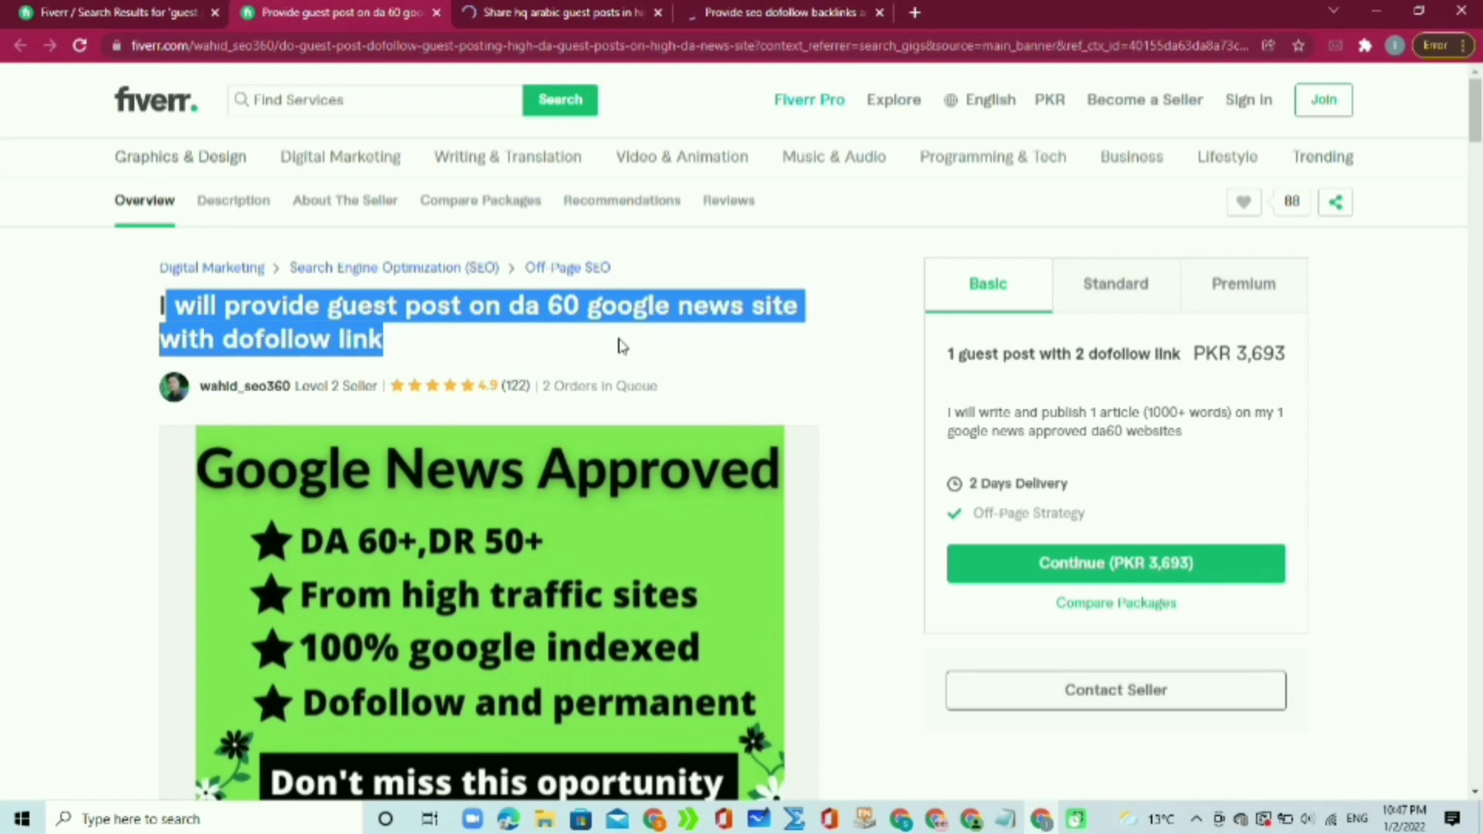
pyautogui.click(793, 368)
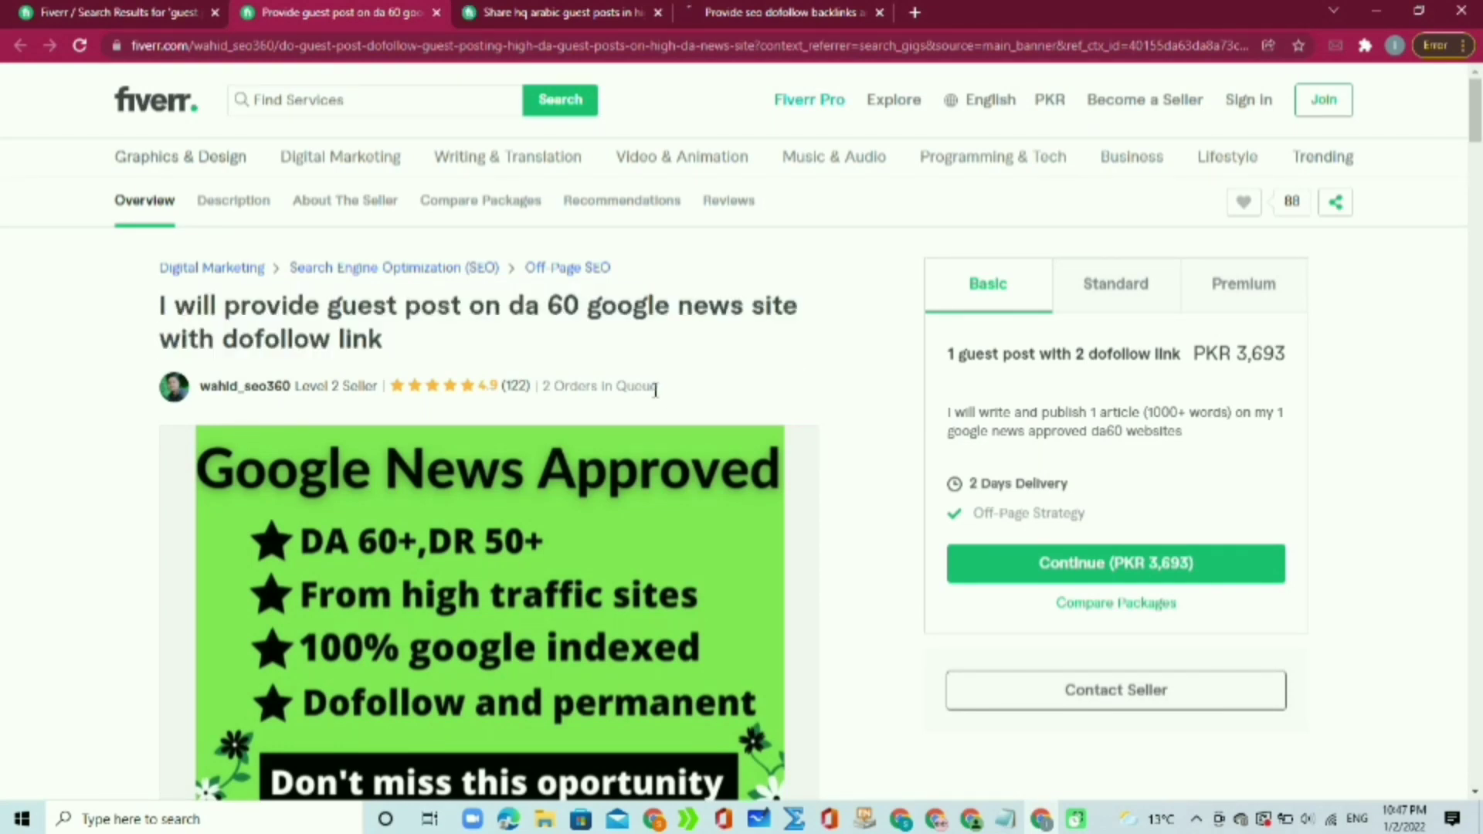
pyautogui.moveTo(655, 390); pyautogui.dragTo(542, 387)
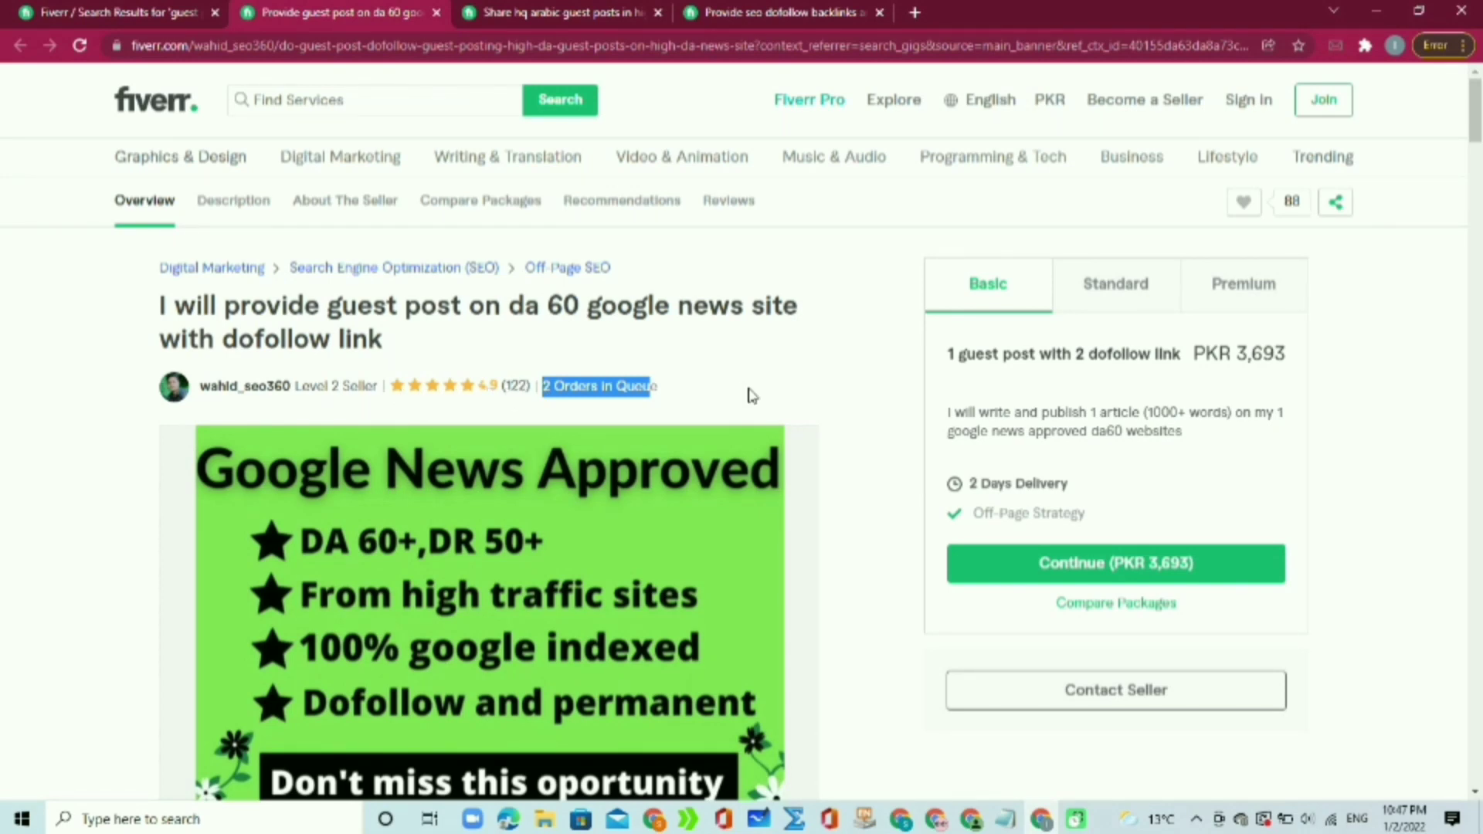
pyautogui.click(817, 382)
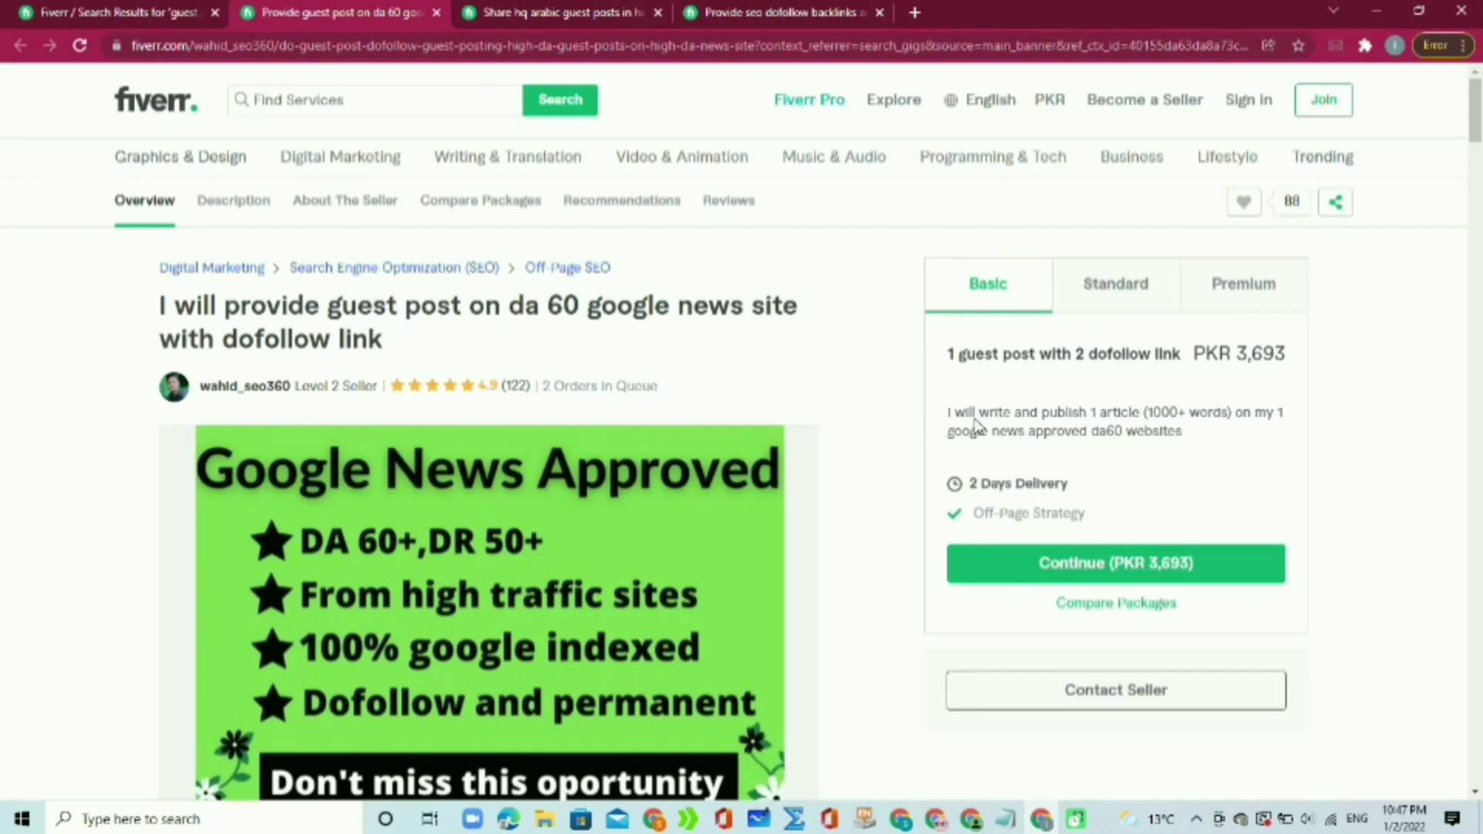
# Step: Compare the Standard (PKR 16,617) and Premium (PKR 36,926) packages and scroll down the gig page
pyautogui.click(1120, 297)
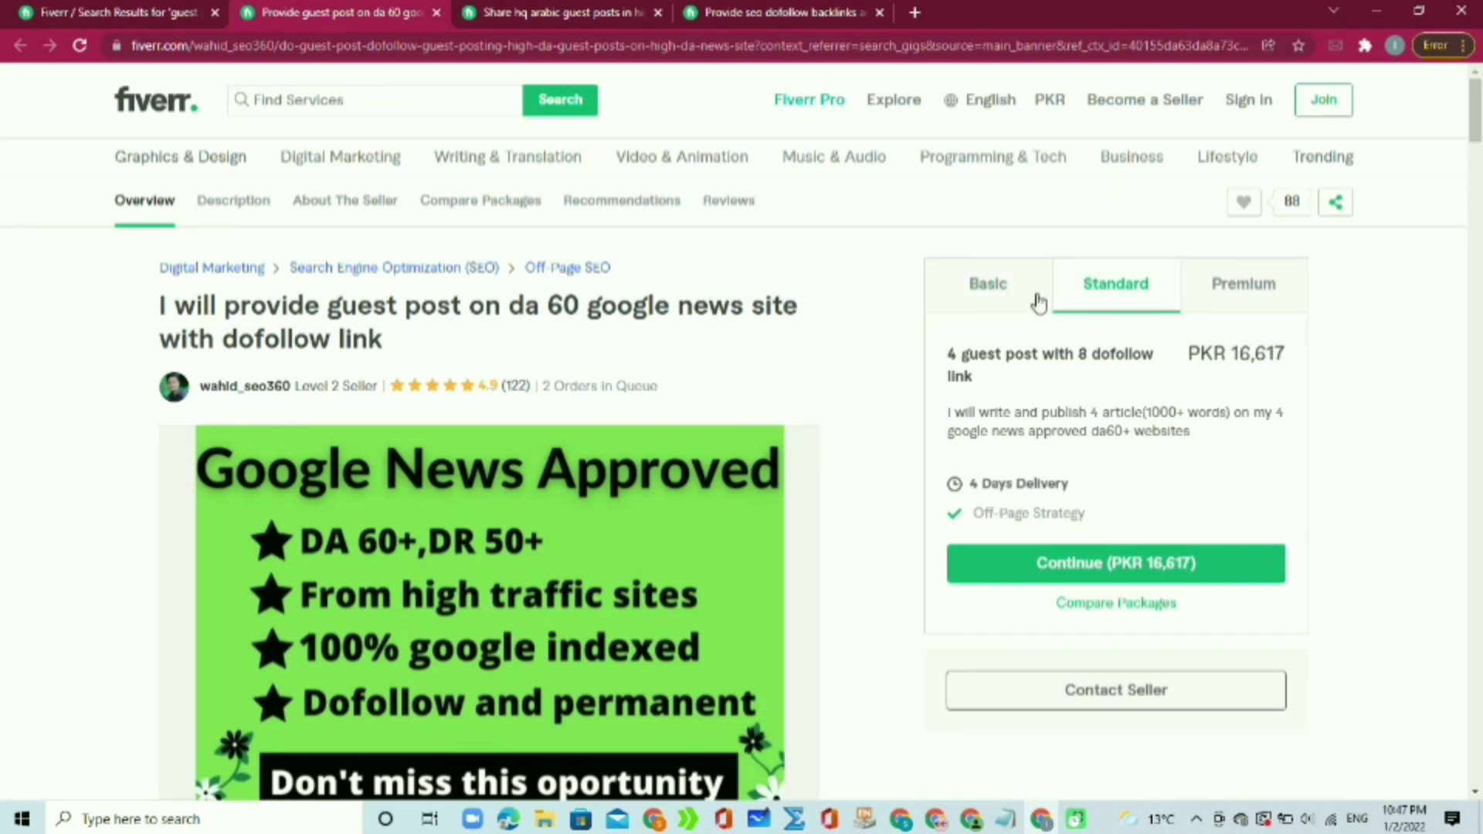
pyautogui.moveTo(1233, 357); pyautogui.dragTo(1317, 357)
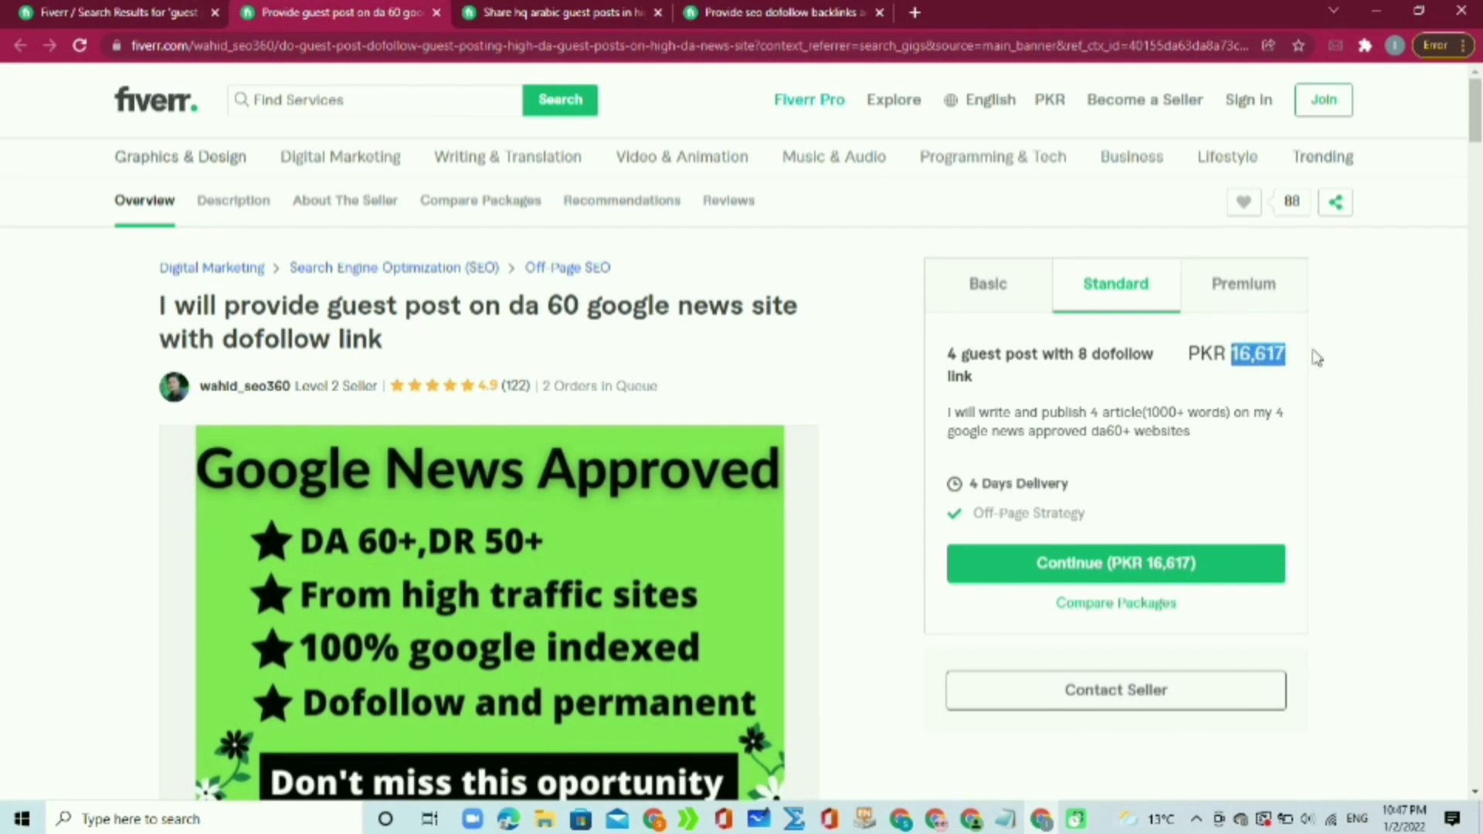
pyautogui.click(1242, 301)
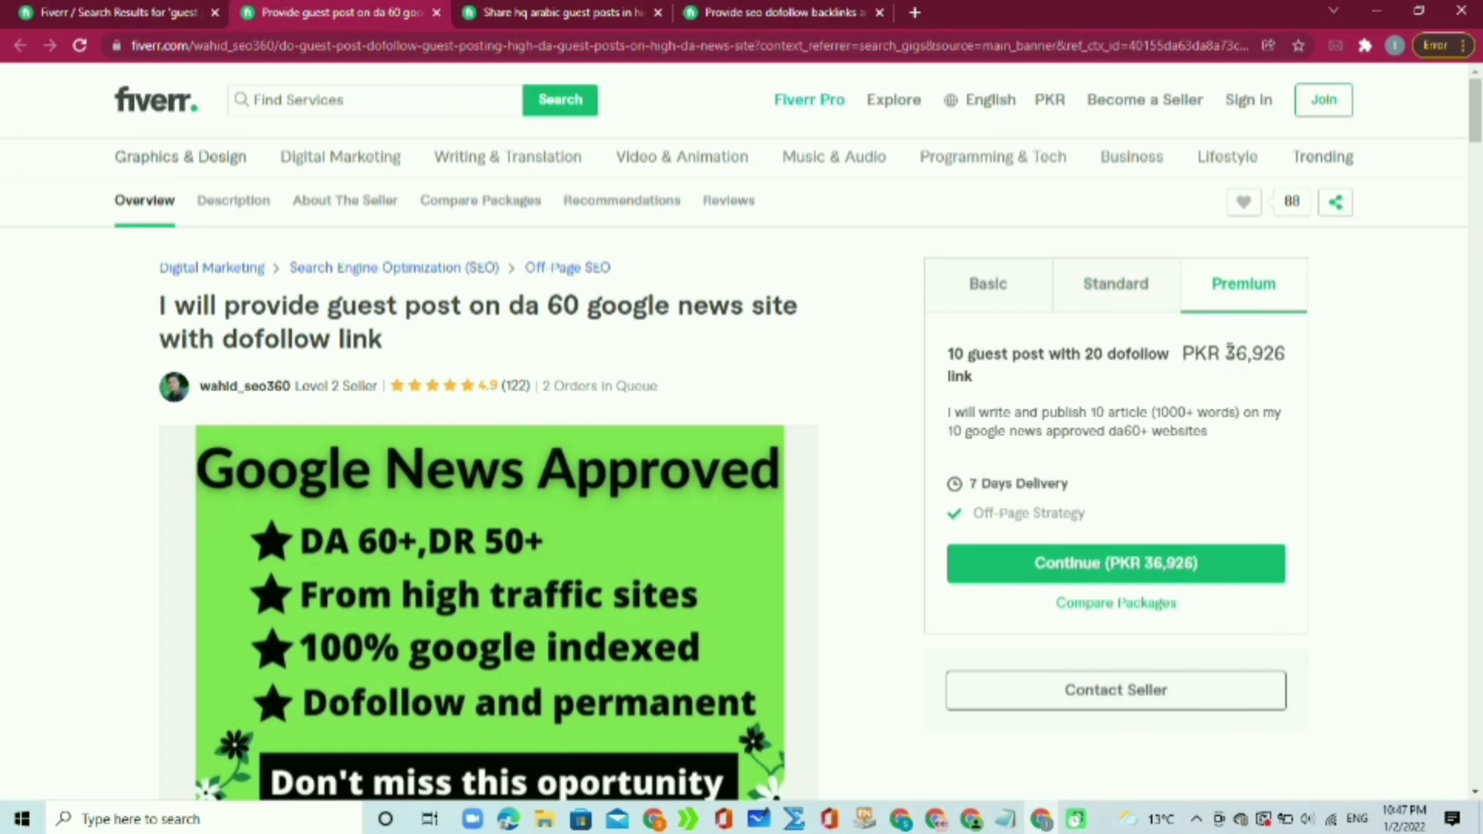
pyautogui.moveTo(1239, 348); pyautogui.dragTo(1314, 345)
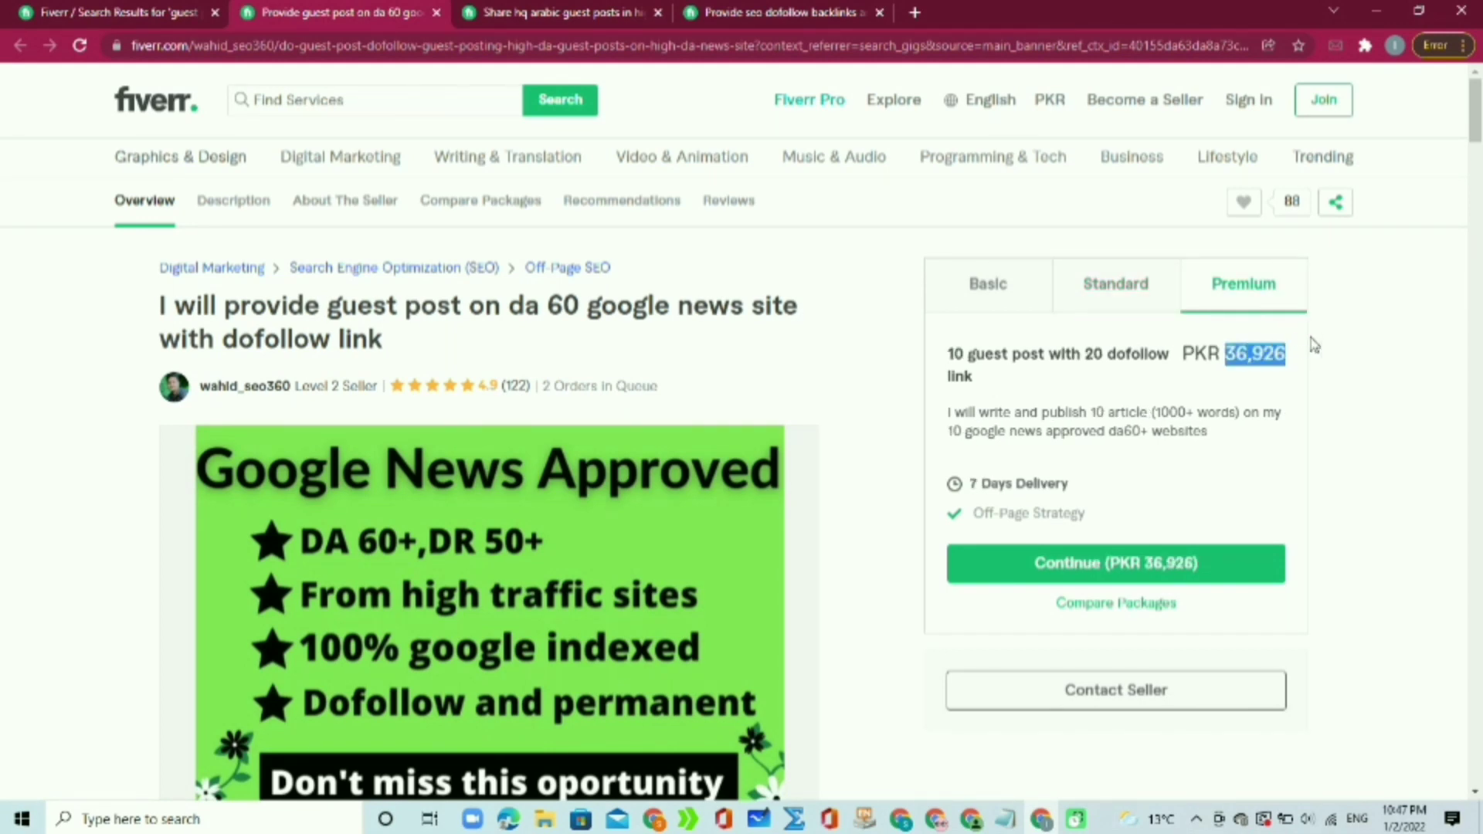
pyautogui.click(1361, 318)
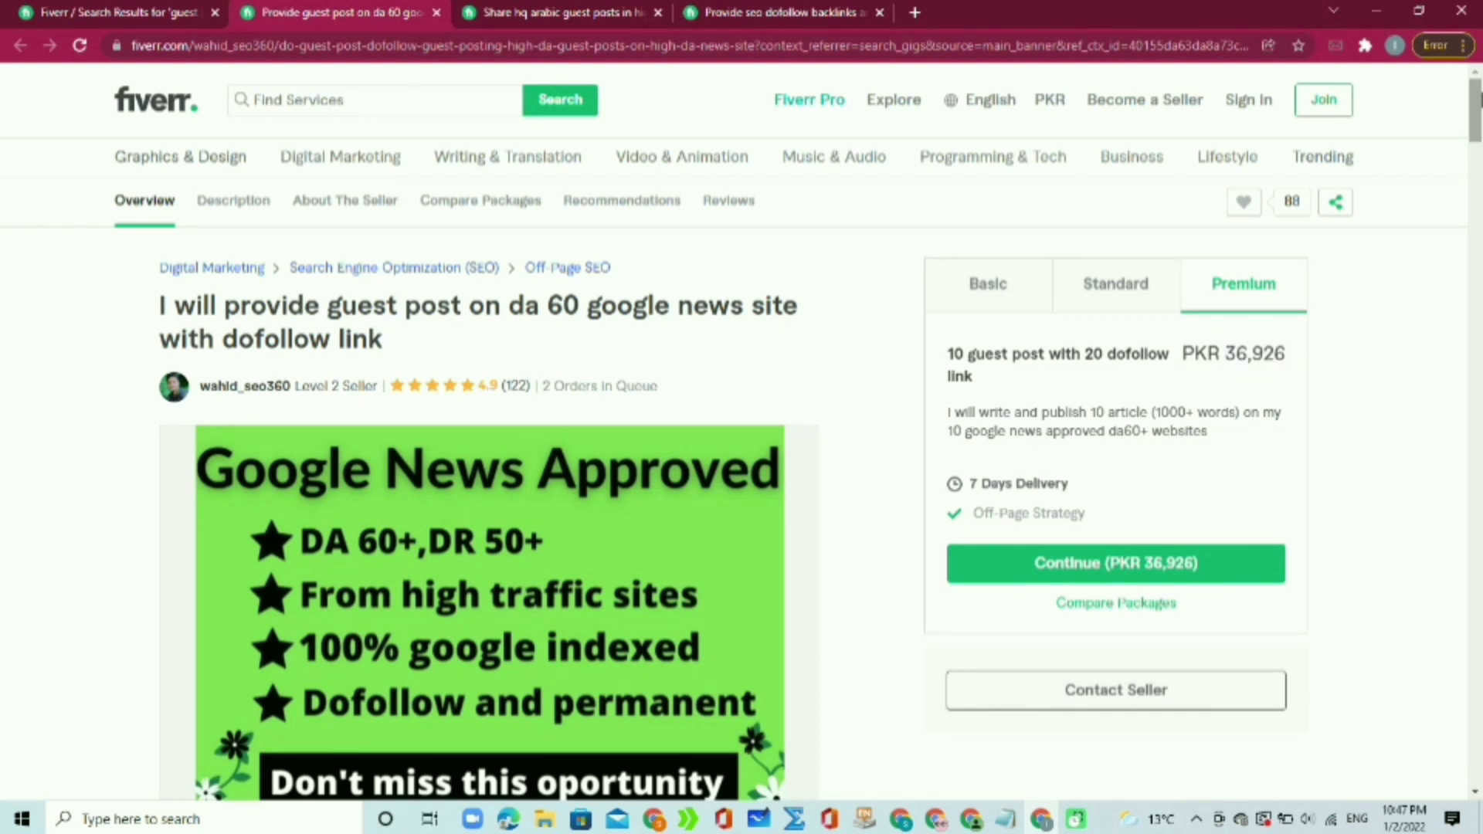
pyautogui.scroll(-1, 1476, 108)
pyautogui.moveTo(1475, 98); pyautogui.dragTo(1444, 72)
# Step: Check the Arabic guest posts gig's 1 order in queue and PKR 2,770 price, then move to the SEO backlinks gig
pyautogui.click(592, 9)
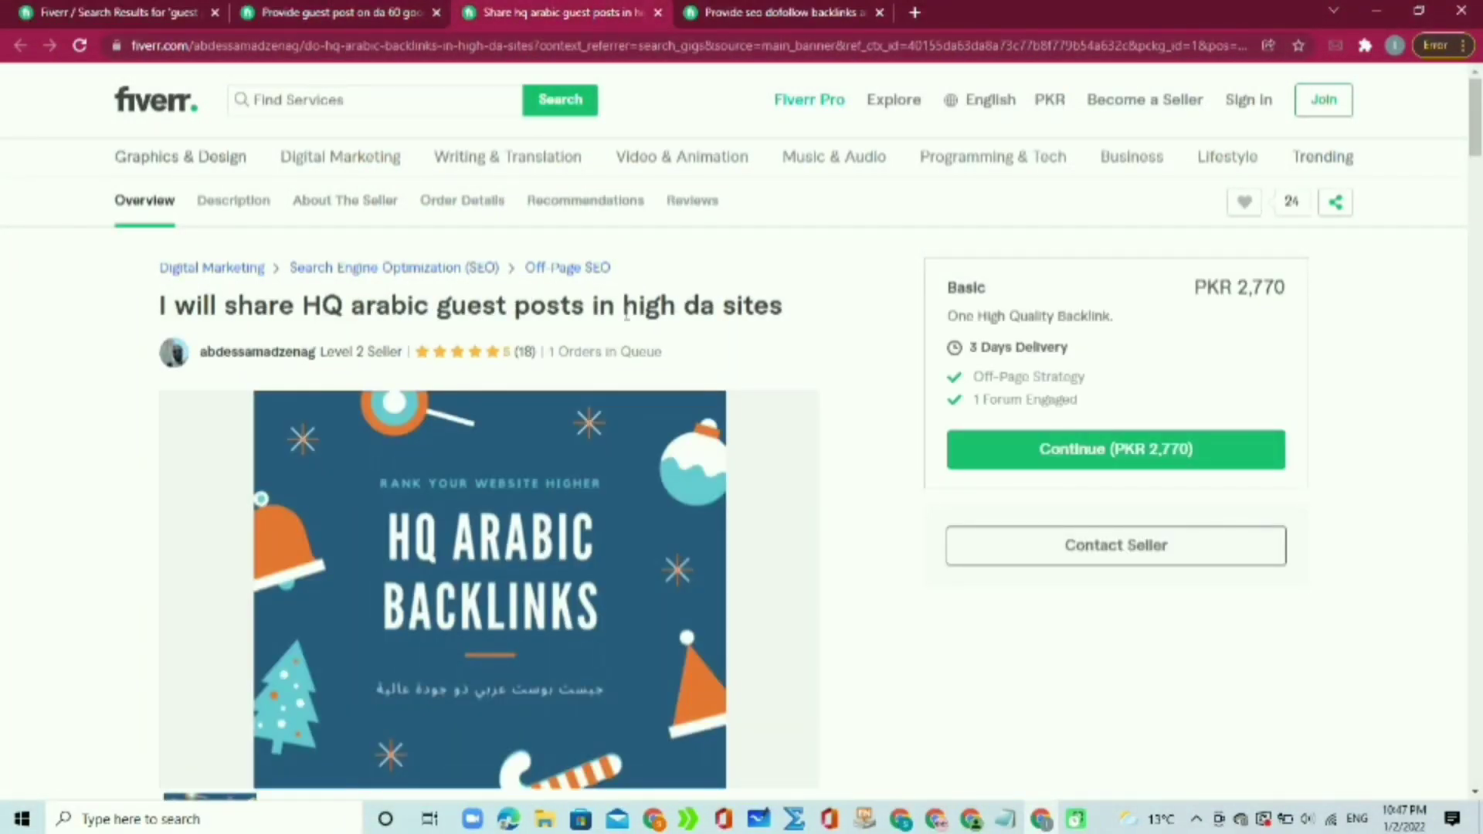
pyautogui.moveTo(675, 352); pyautogui.dragTo(543, 352)
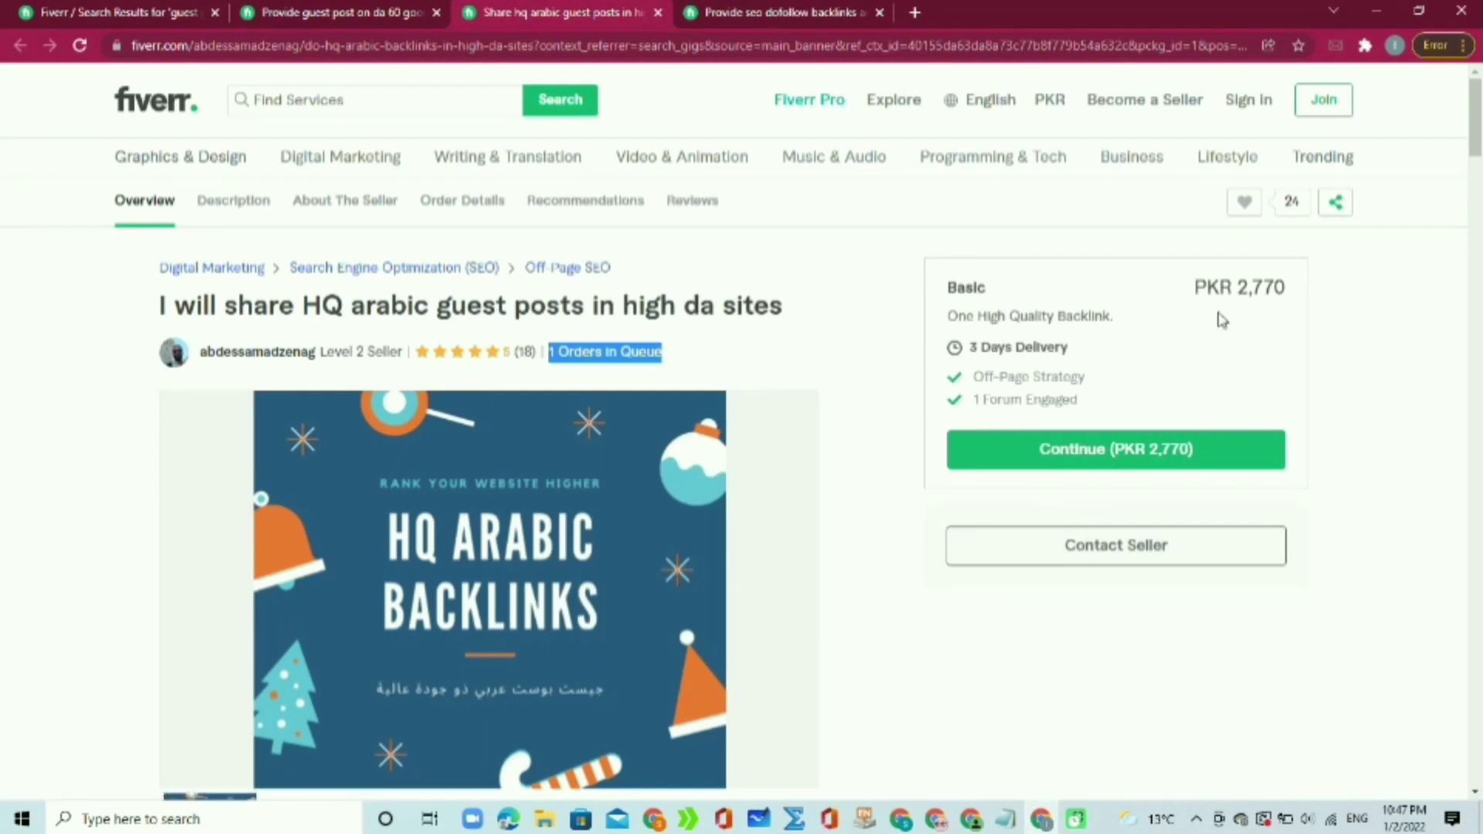
pyautogui.moveTo(1199, 290); pyautogui.dragTo(1317, 301)
pyautogui.click(1317, 301)
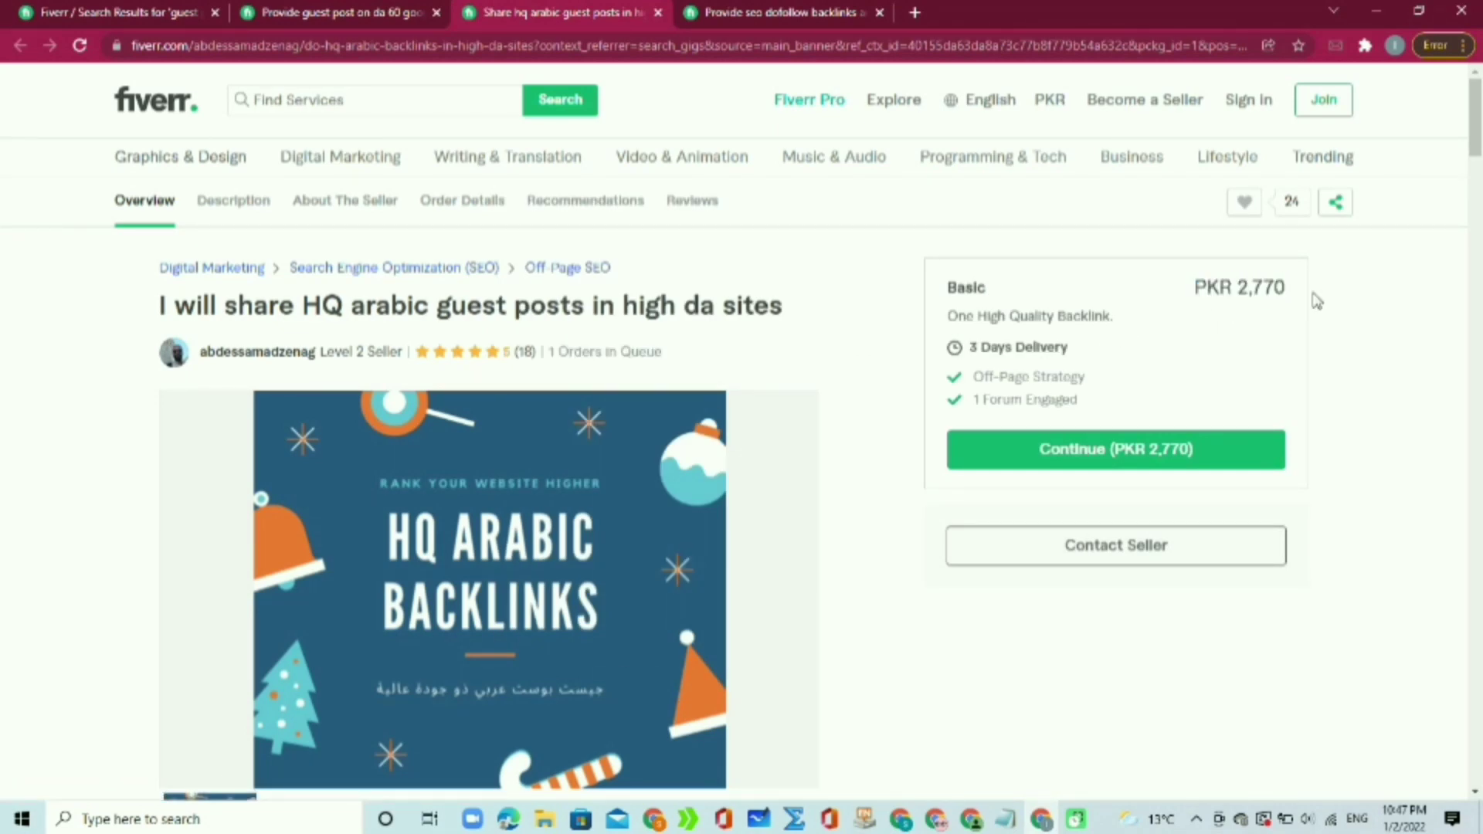
pyautogui.click(770, 9)
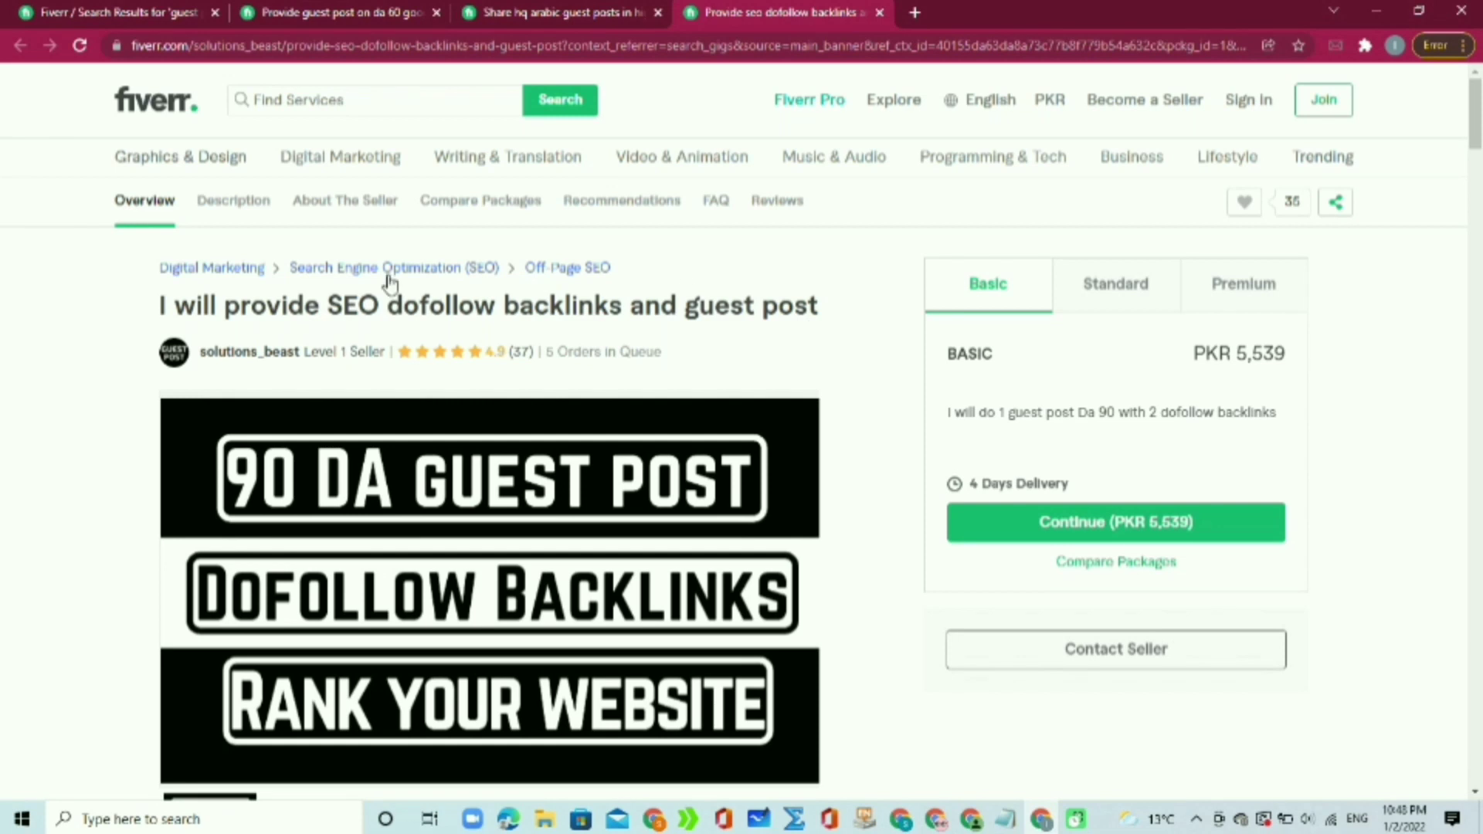
# Step: Review the SEO dofollow backlinks gig's title and Basic package description
pyautogui.moveTo(143, 313); pyautogui.dragTo(842, 311)
pyautogui.click(842, 311)
pyautogui.moveTo(394, 311); pyautogui.dragTo(927, 308)
pyautogui.click(904, 317)
pyautogui.moveTo(985, 417); pyautogui.dragTo(1290, 421)
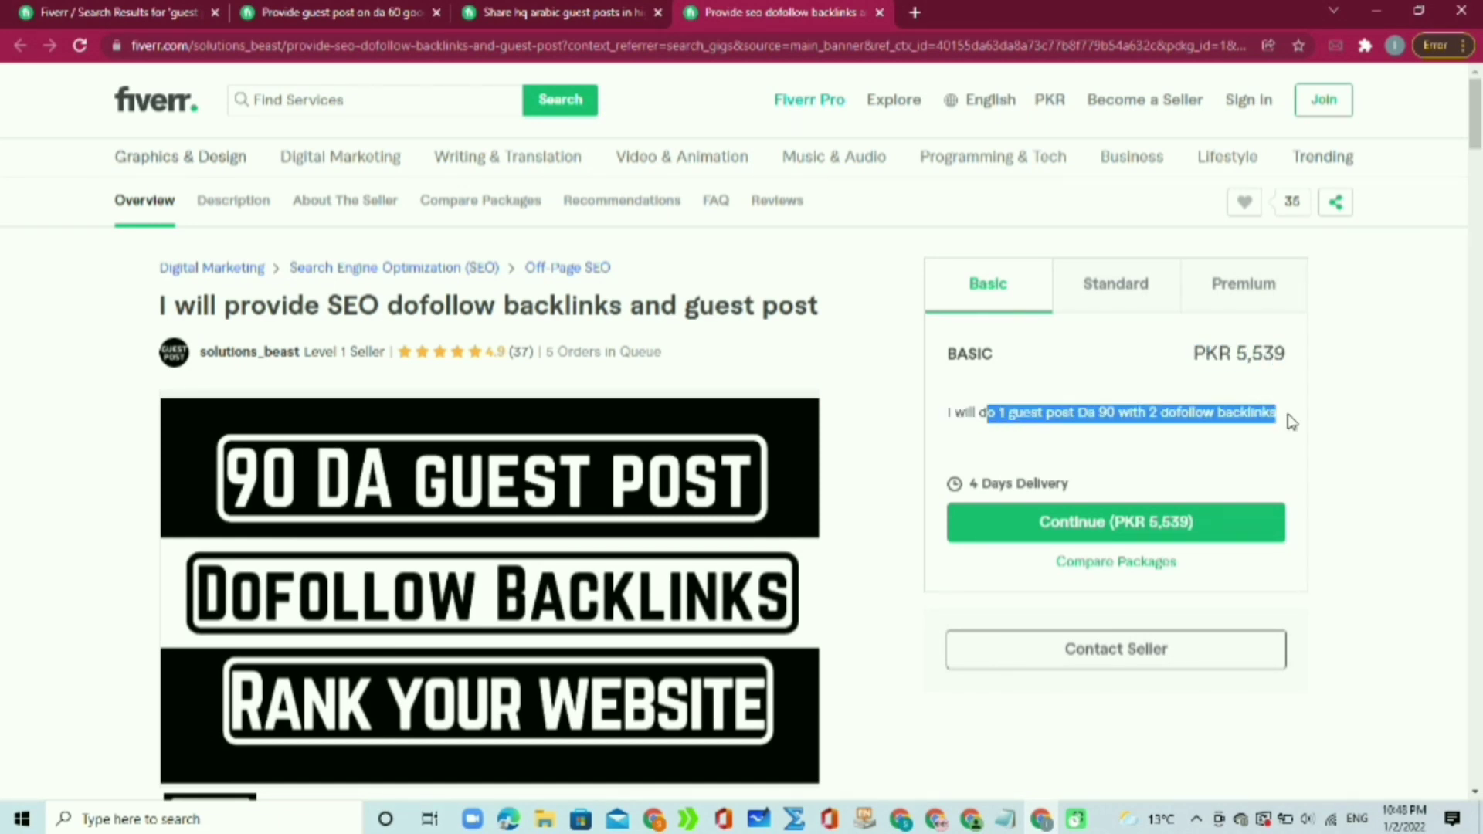
pyautogui.click(1375, 372)
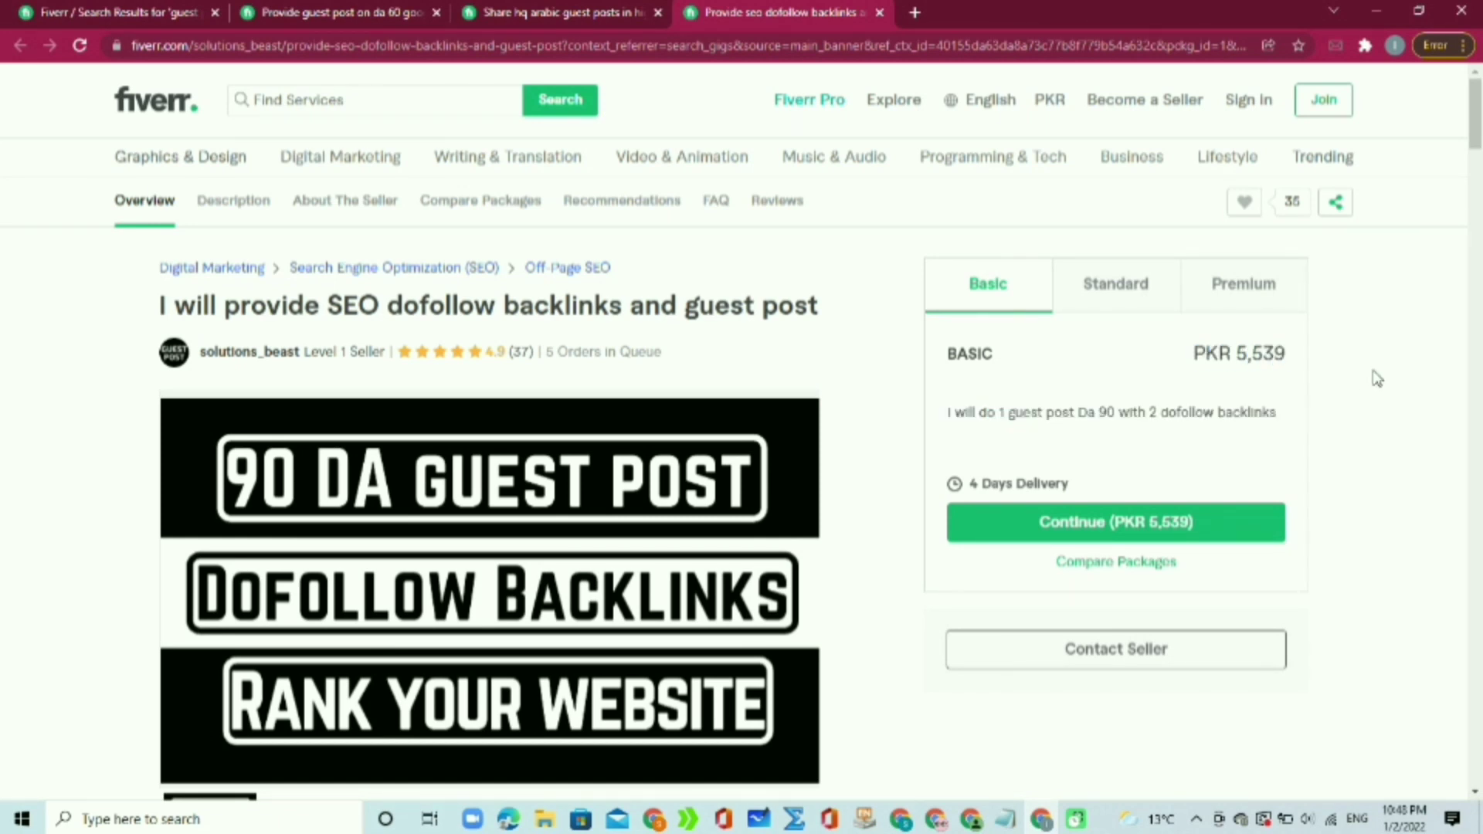
# Step: Compare its Standard and Premium (PKR 68,312, 15 guest posts) packages, then return to the DA 60 gig
pyautogui.click(1118, 289)
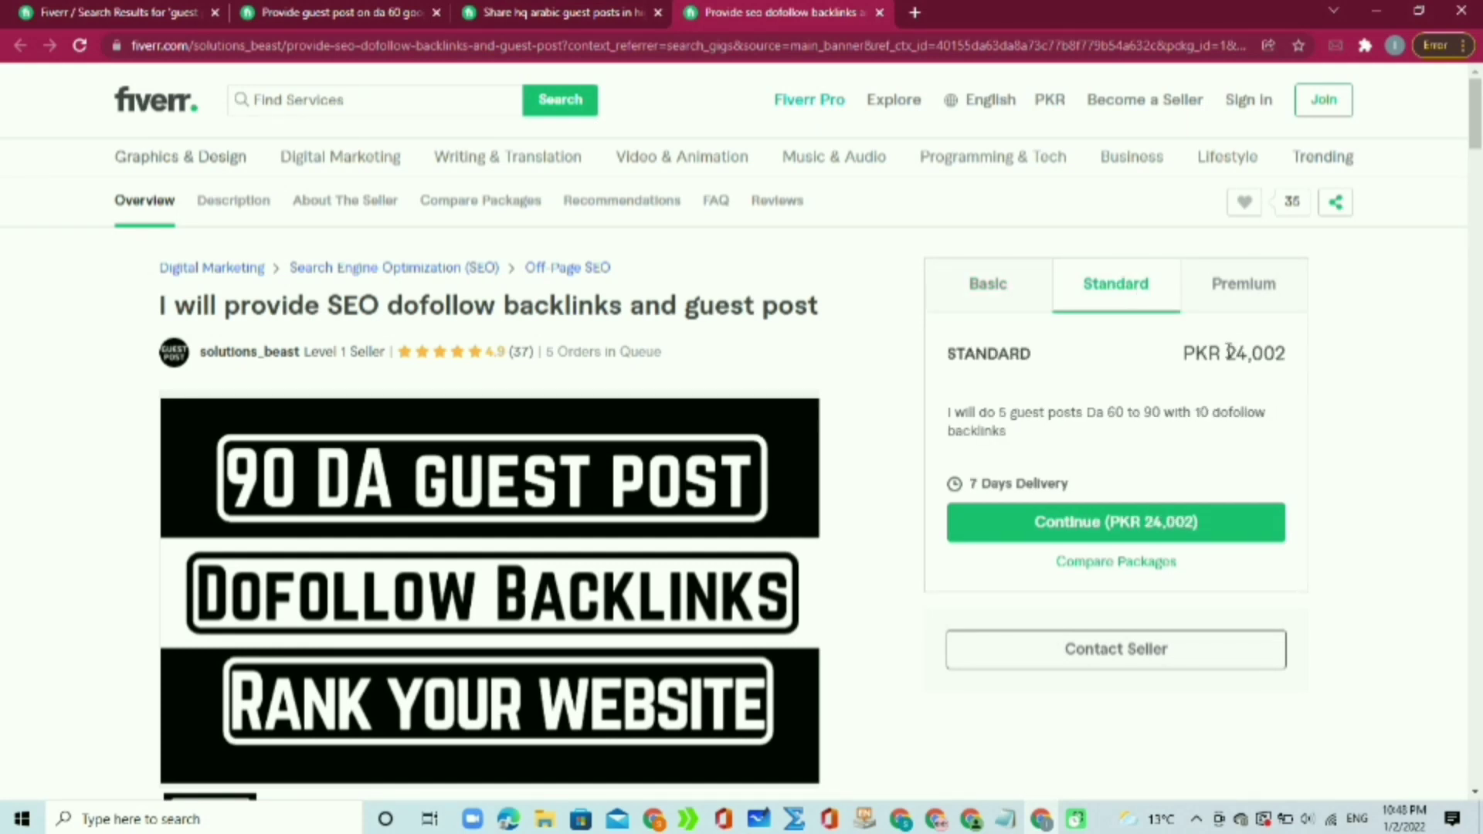
pyautogui.click(1229, 298)
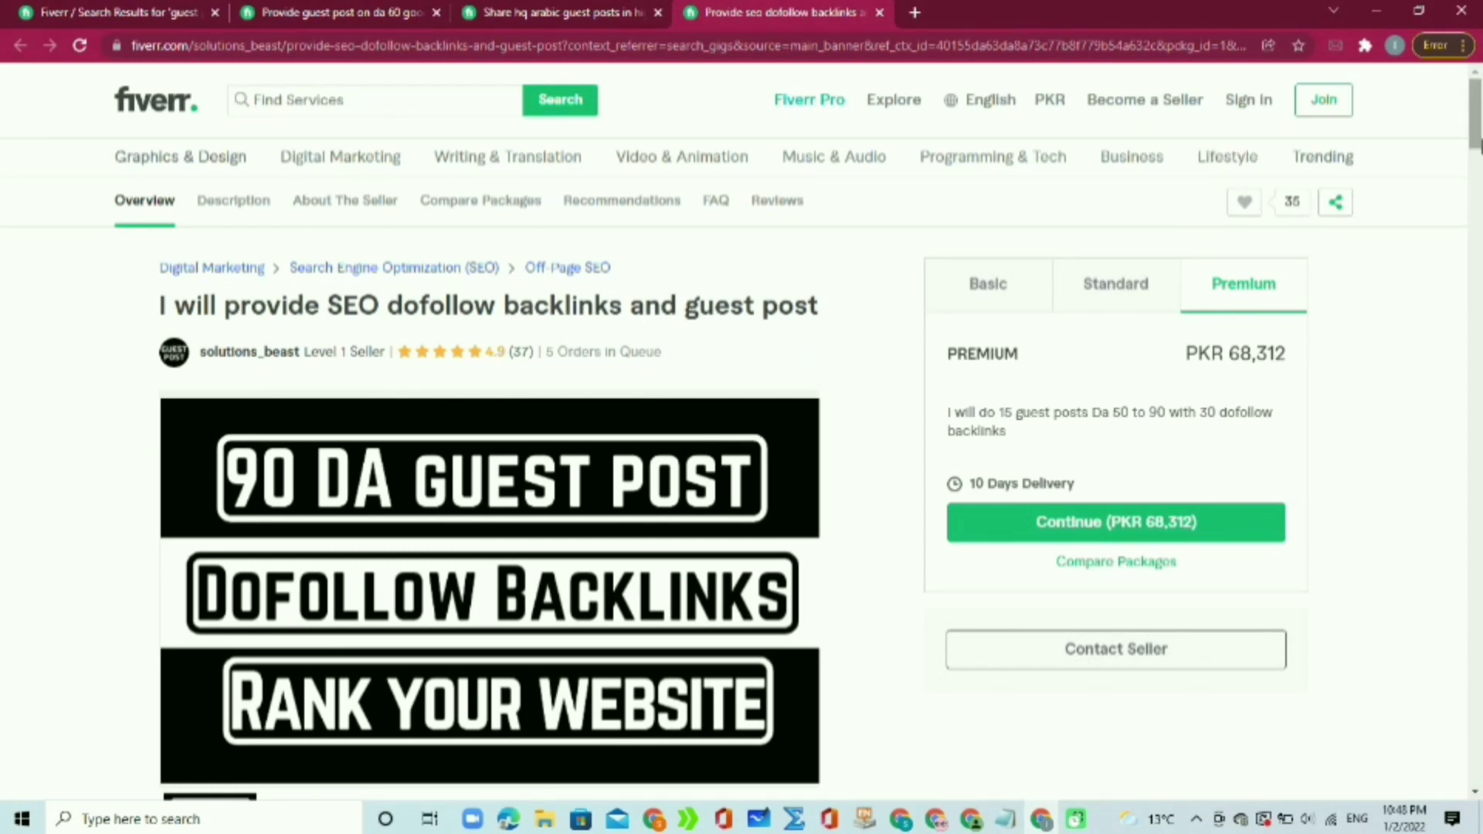
pyautogui.scroll(-1, 1475, 154)
pyautogui.moveTo(1480, 160)
pyautogui.mouseDown()
pyautogui.moveTo(1480, 317)
pyautogui.moveTo(1480, 189)
pyautogui.mouseUp()
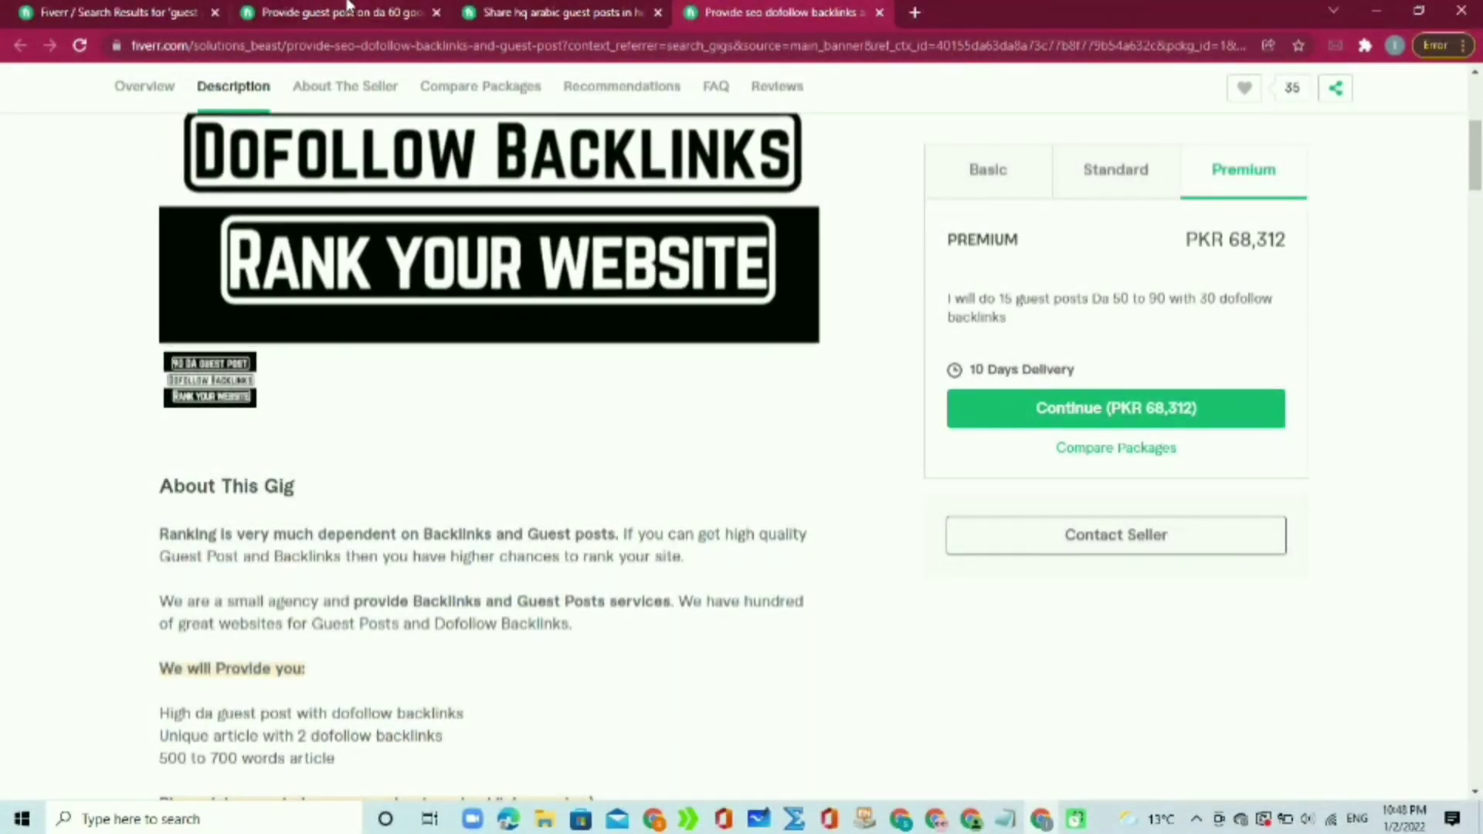
pyautogui.click(347, 9)
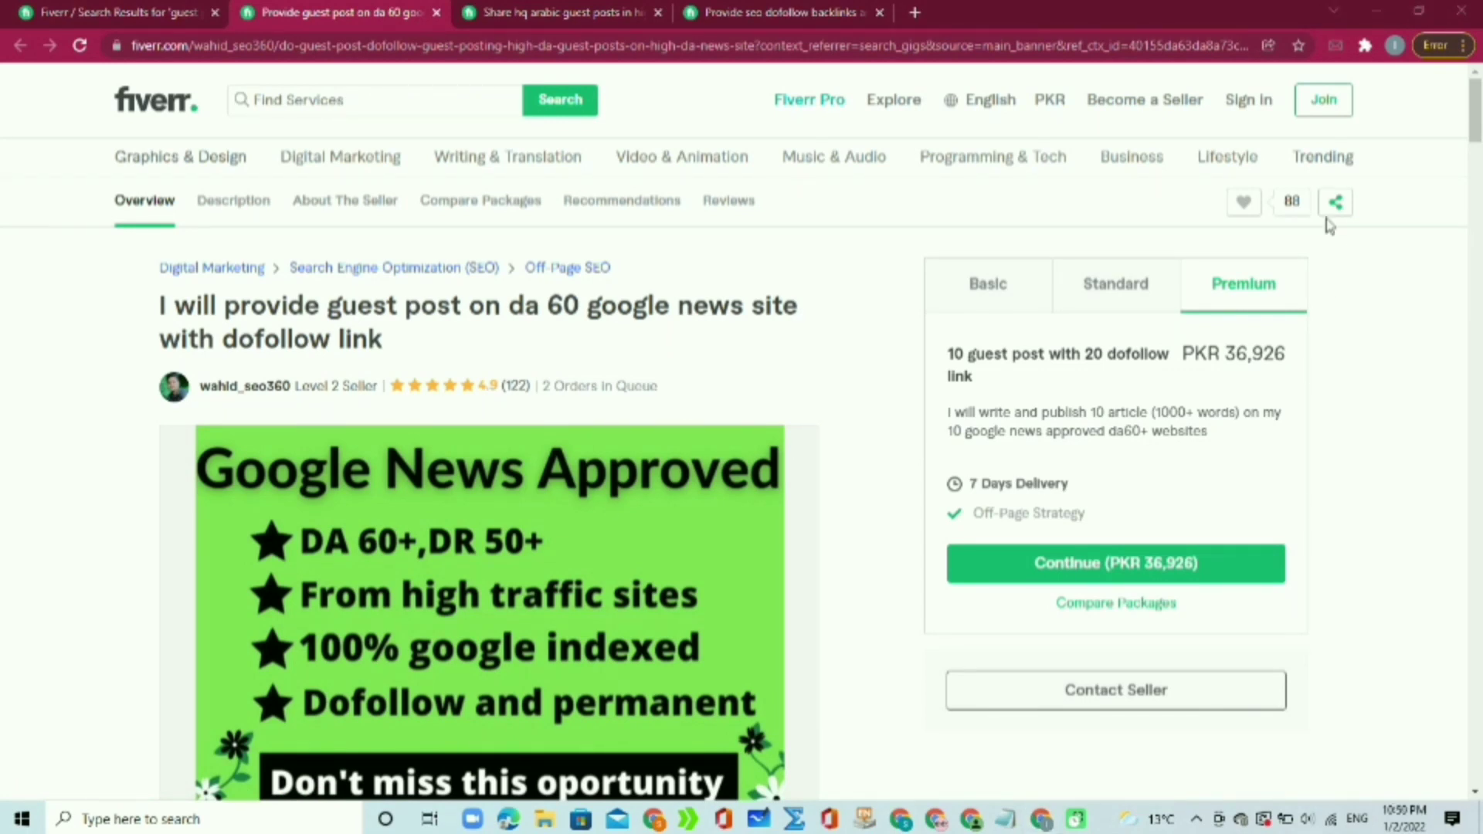
# Step: Start joining Fiverr as a seller and choose to sign up with Google
pyautogui.click(1148, 110)
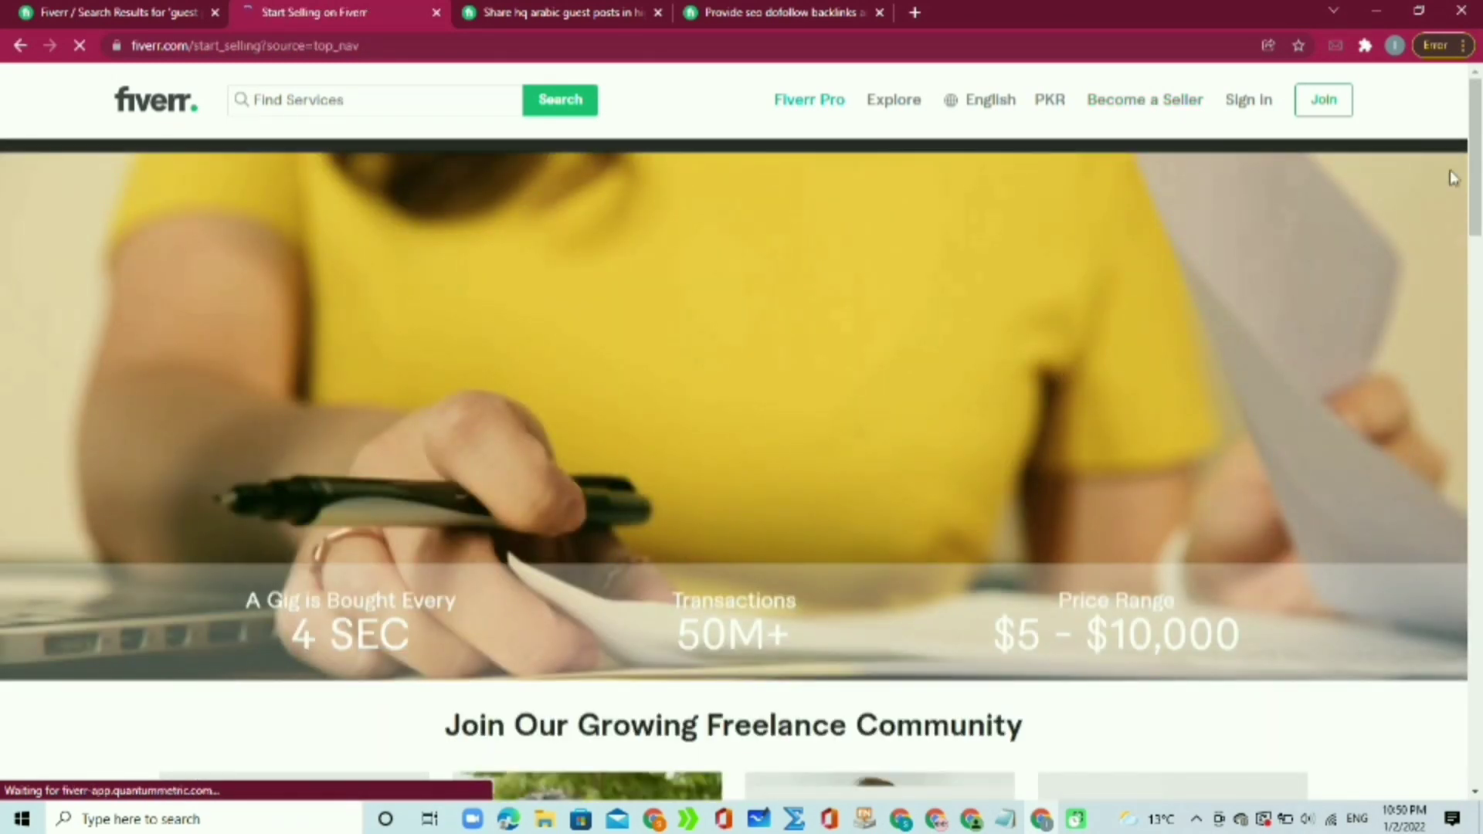
pyautogui.scroll(-1, 1455, 178)
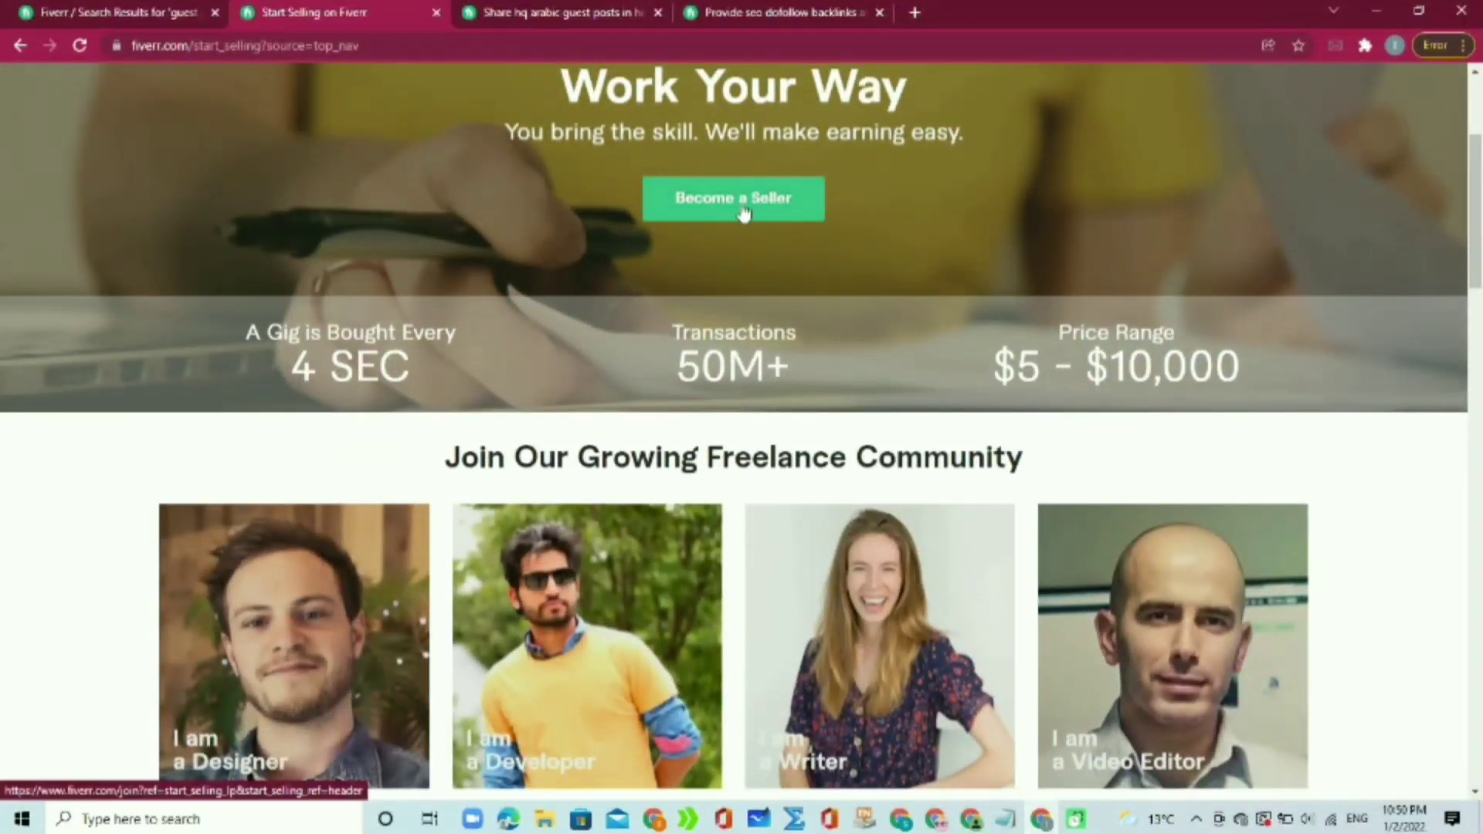
pyautogui.click(743, 205)
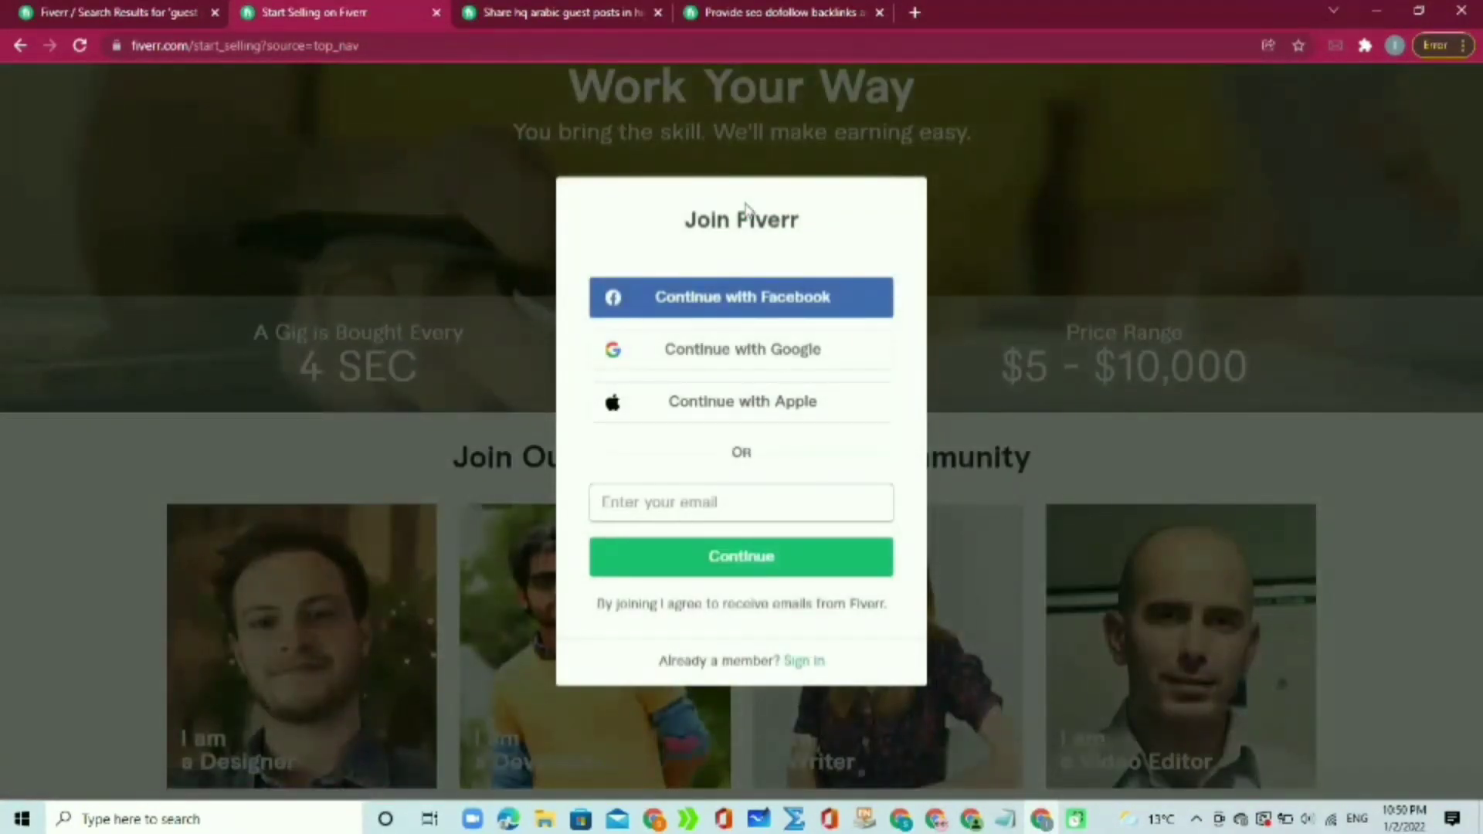
pyautogui.click(735, 492)
pyautogui.click(774, 349)
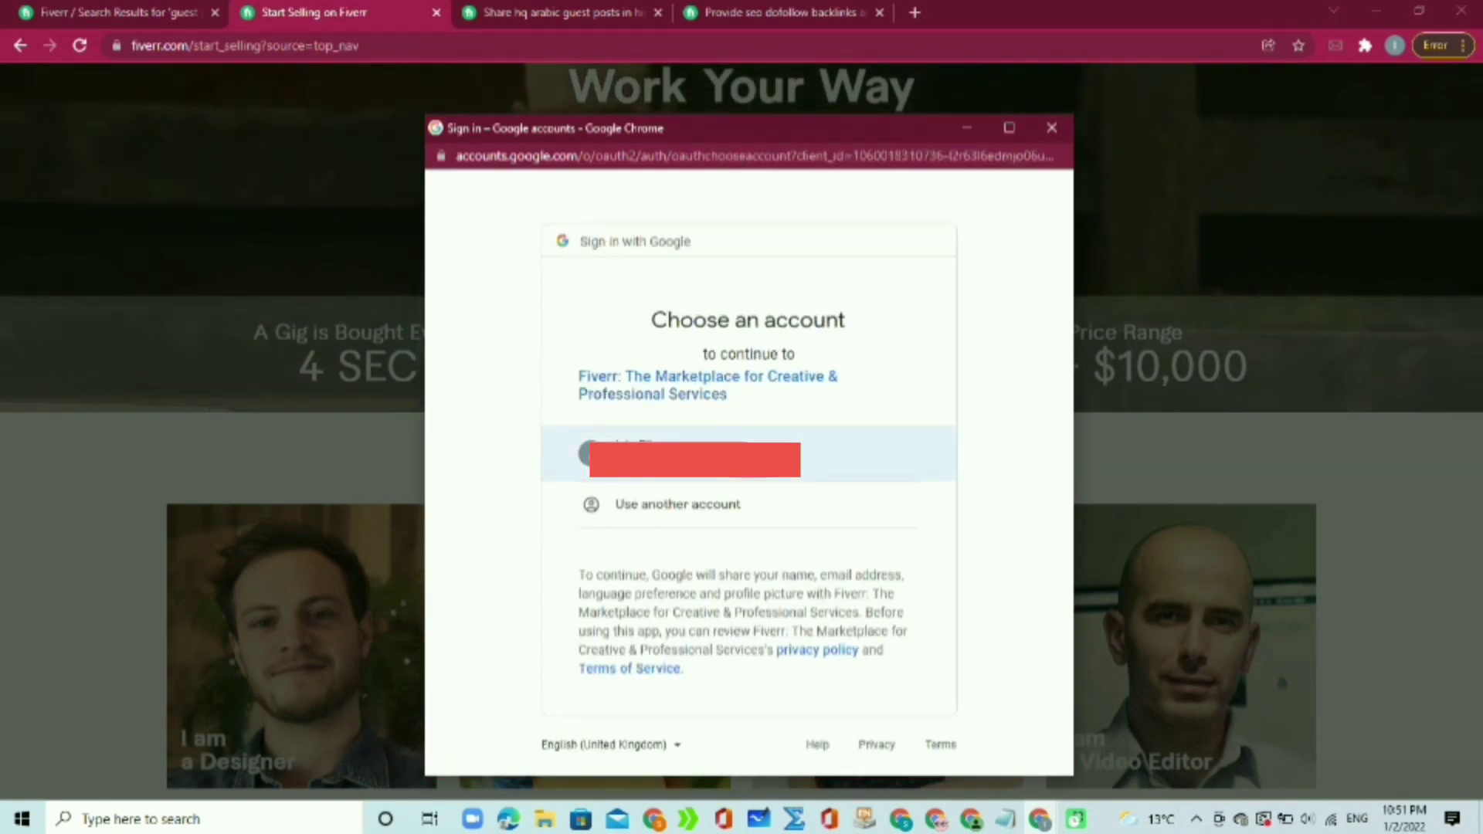
# Step: Pick the Google account, create the account with the suggested username, and open its profile page
pyautogui.click(850, 454)
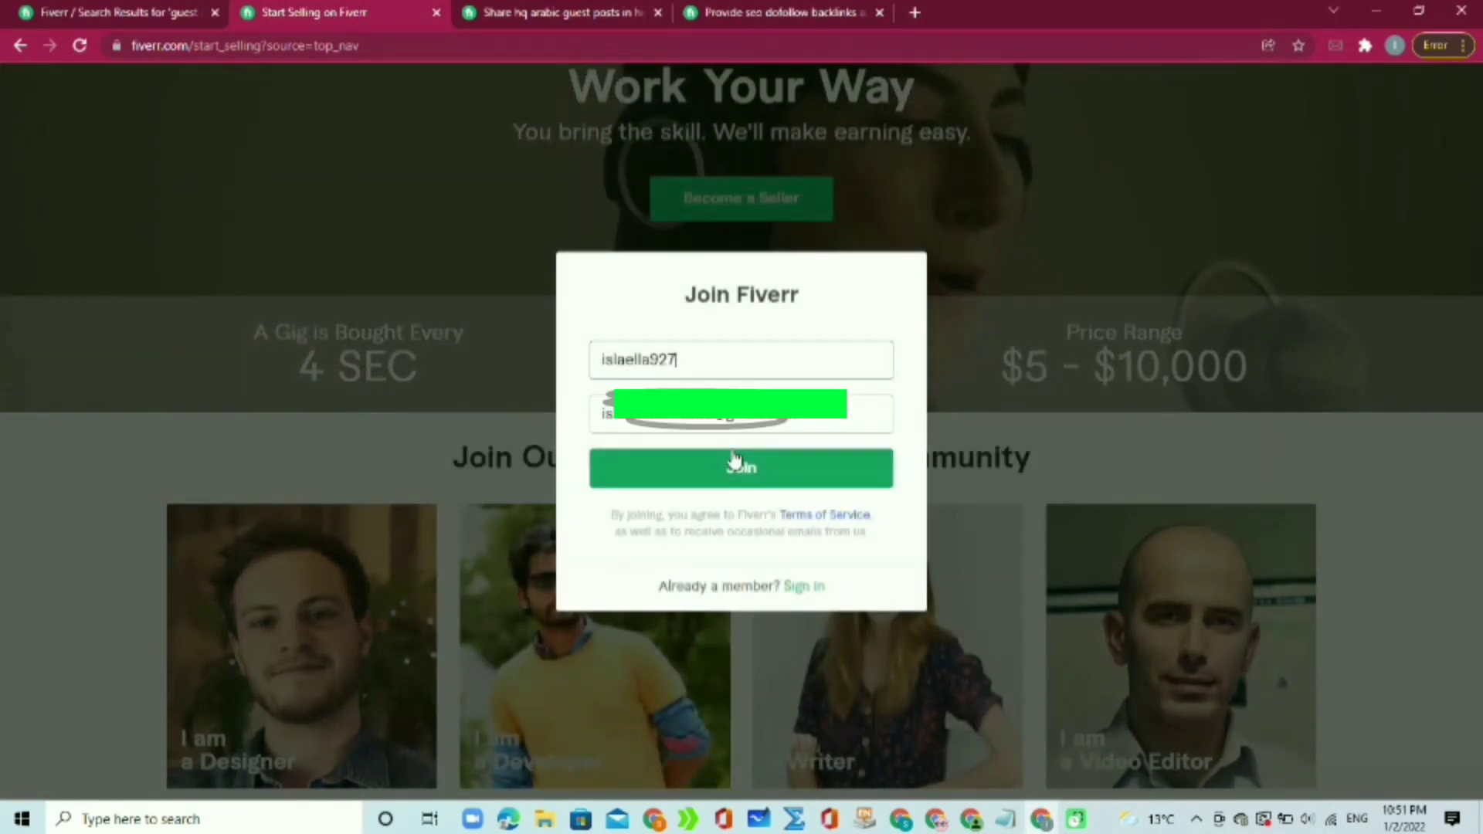
pyautogui.click(686, 365)
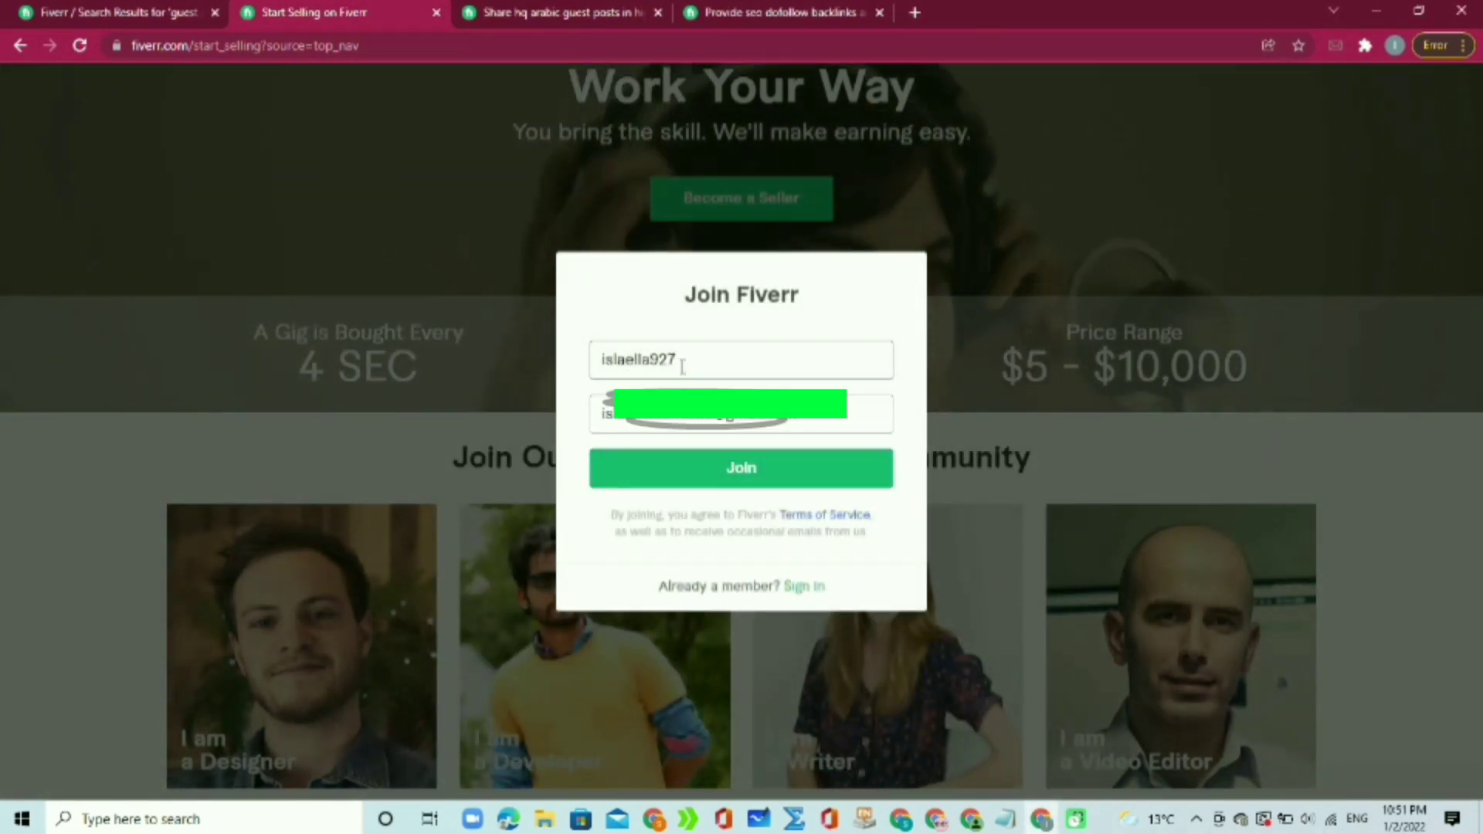
pyautogui.doubleClick(685, 365)
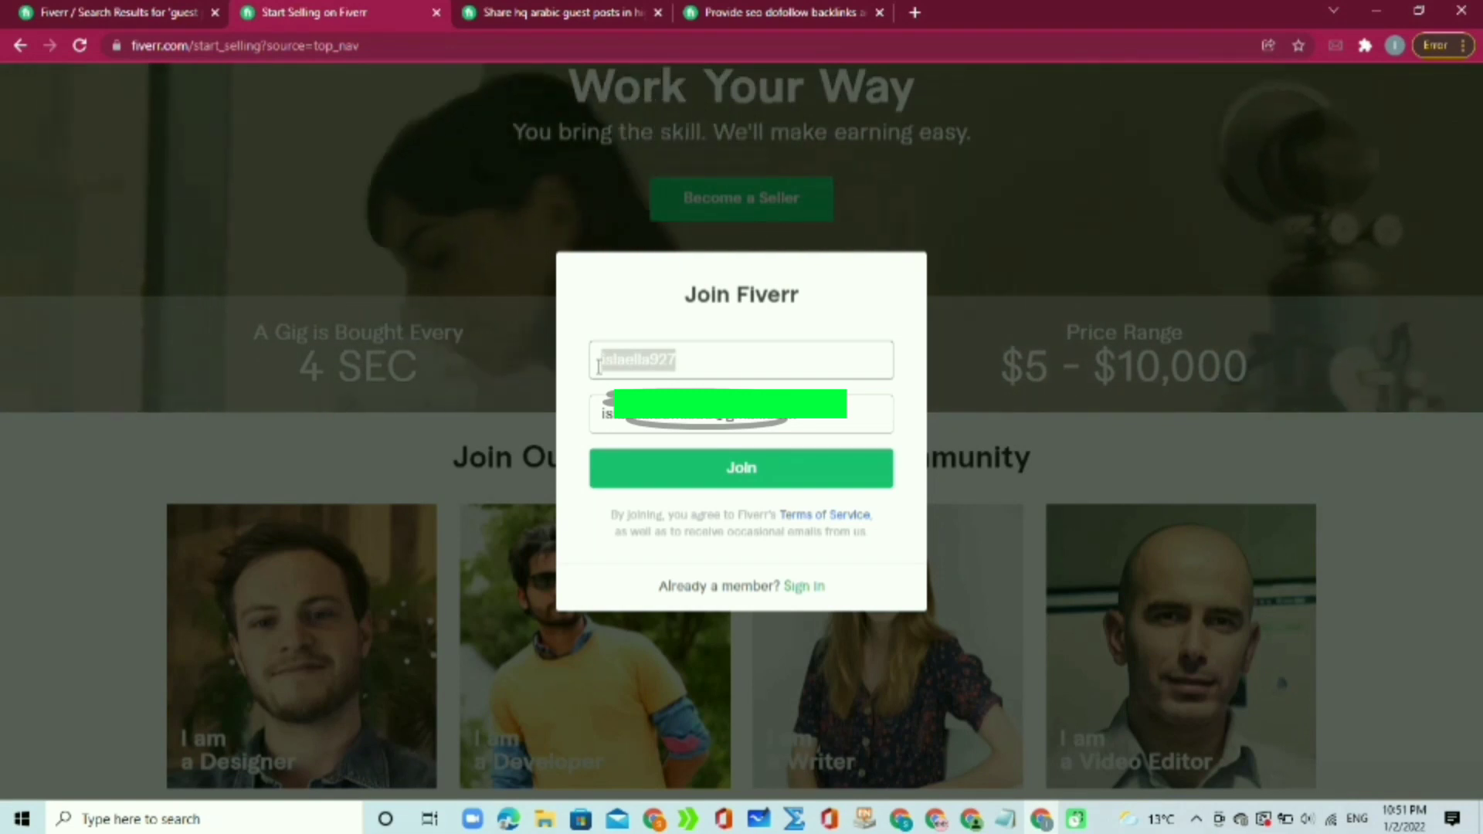
pyautogui.click(698, 362)
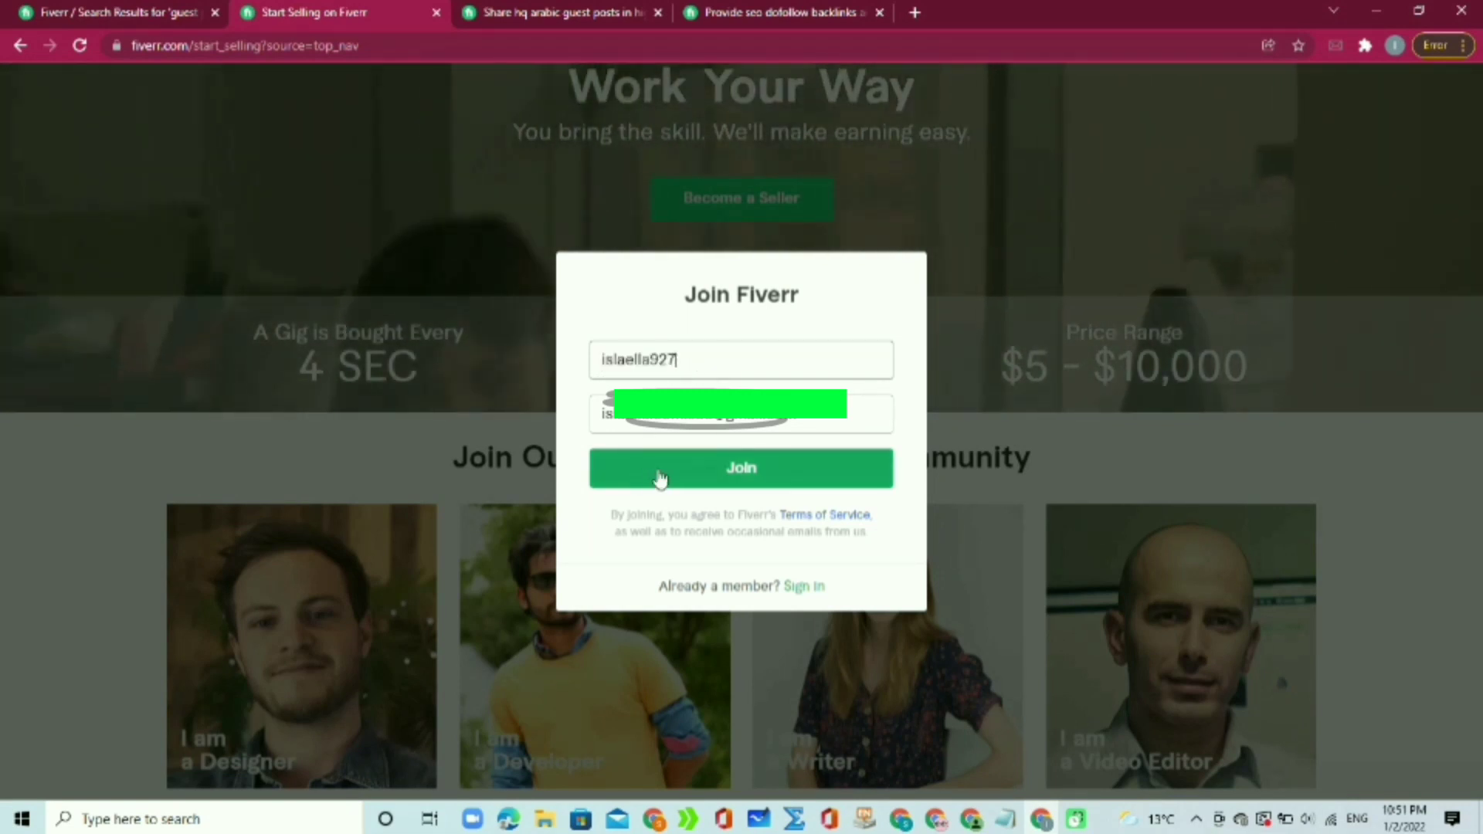
pyautogui.click(732, 473)
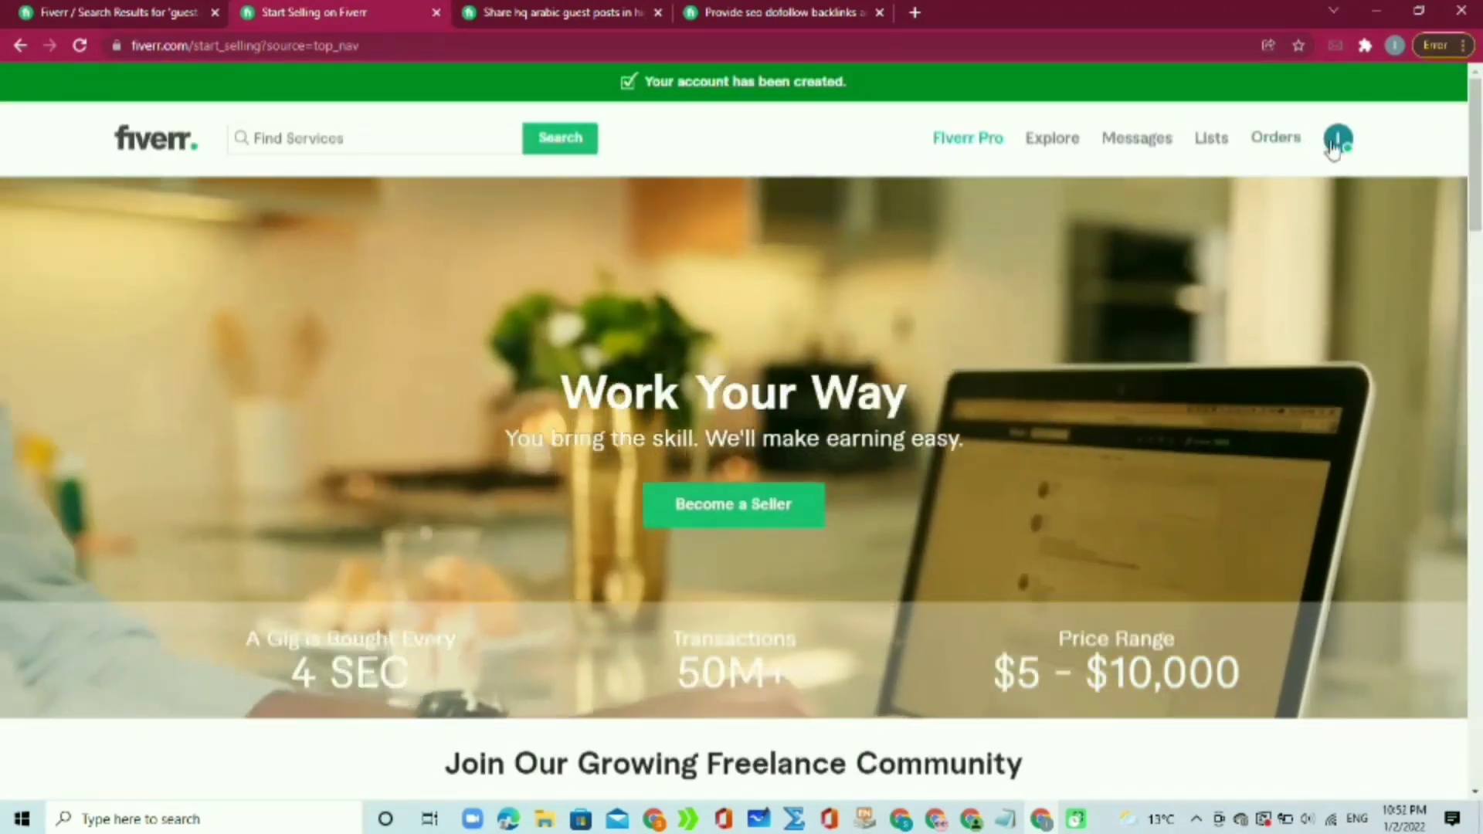
pyautogui.click(1334, 145)
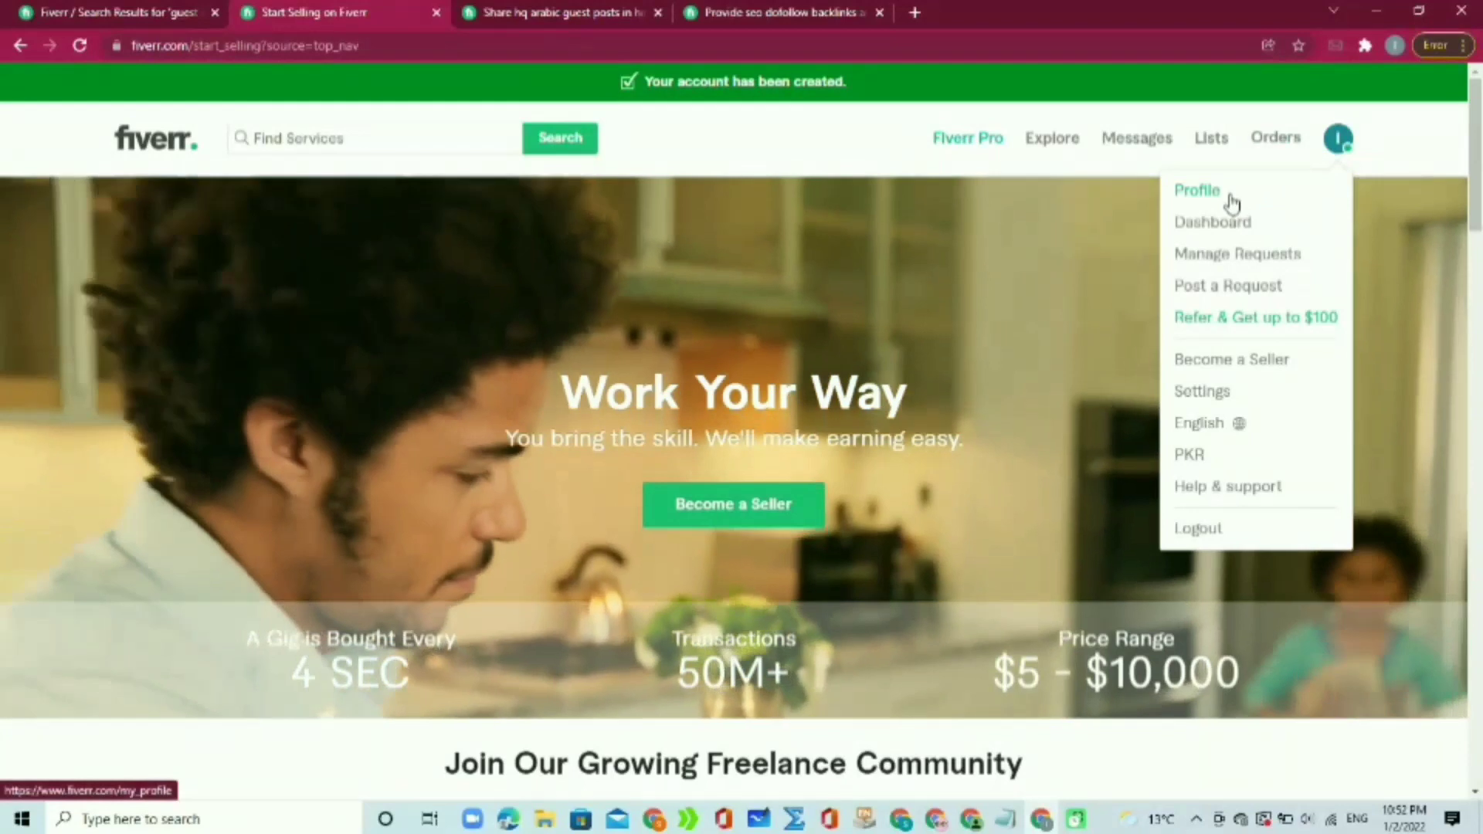
pyautogui.click(1232, 202)
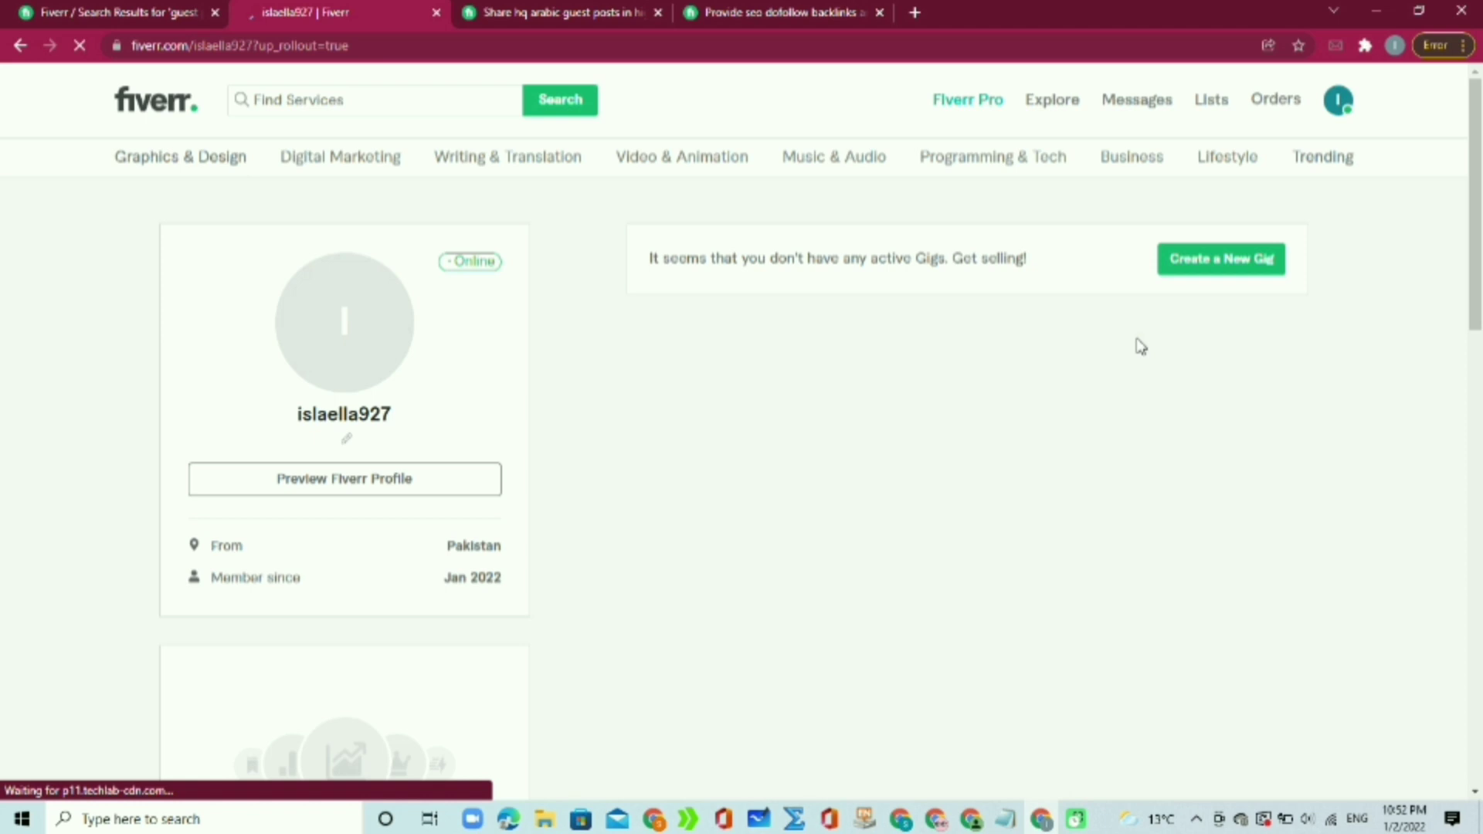
# Step: Check the profile's country and member-since date, then open the empty Description editor
pyautogui.moveTo(439, 550); pyautogui.dragTo(434, 581)
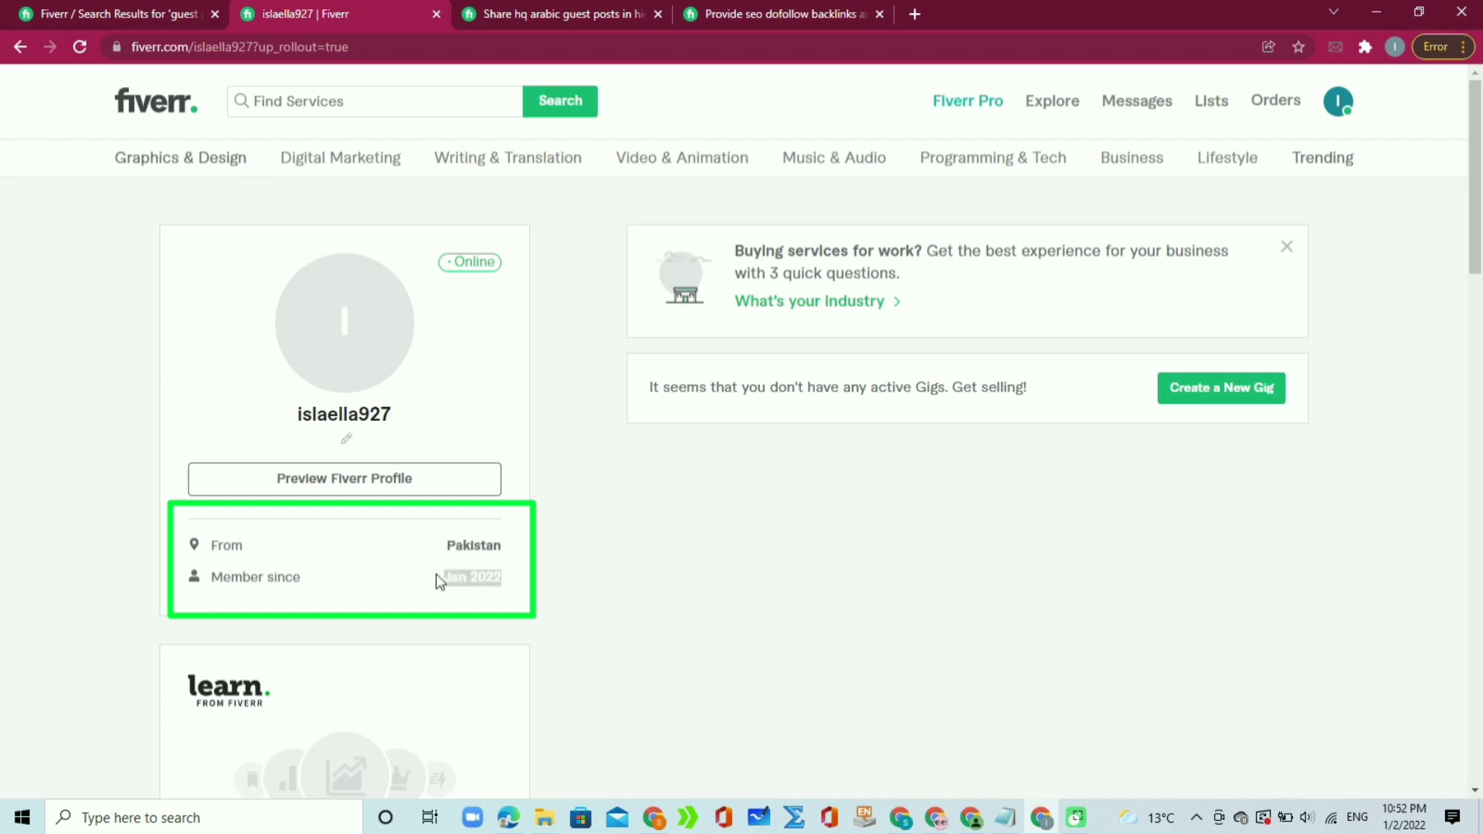
pyautogui.click(602, 579)
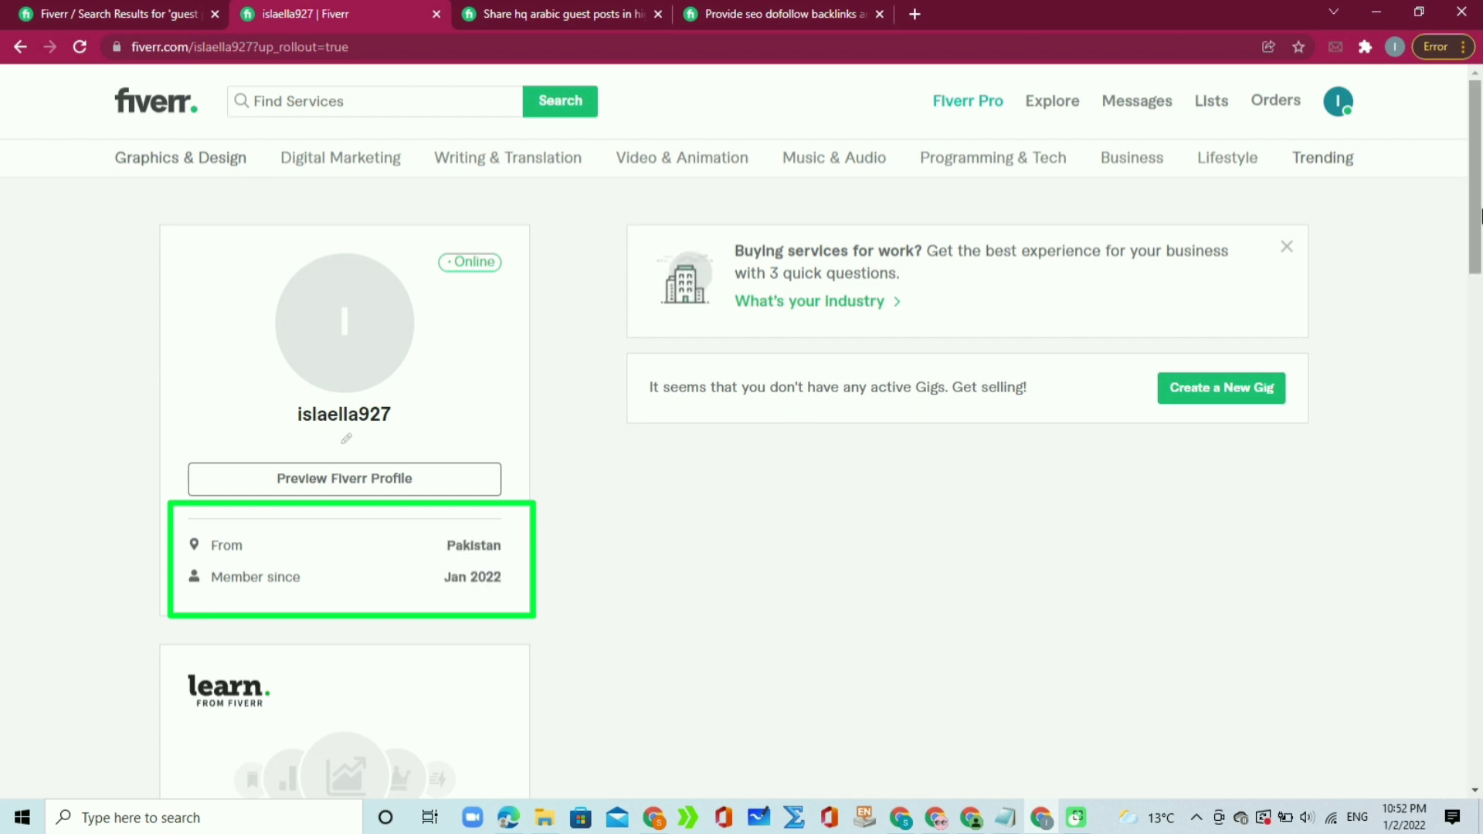
pyautogui.scroll(-4, 1480, 294)
pyautogui.moveTo(1479, 294); pyautogui.dragTo(1477, 370)
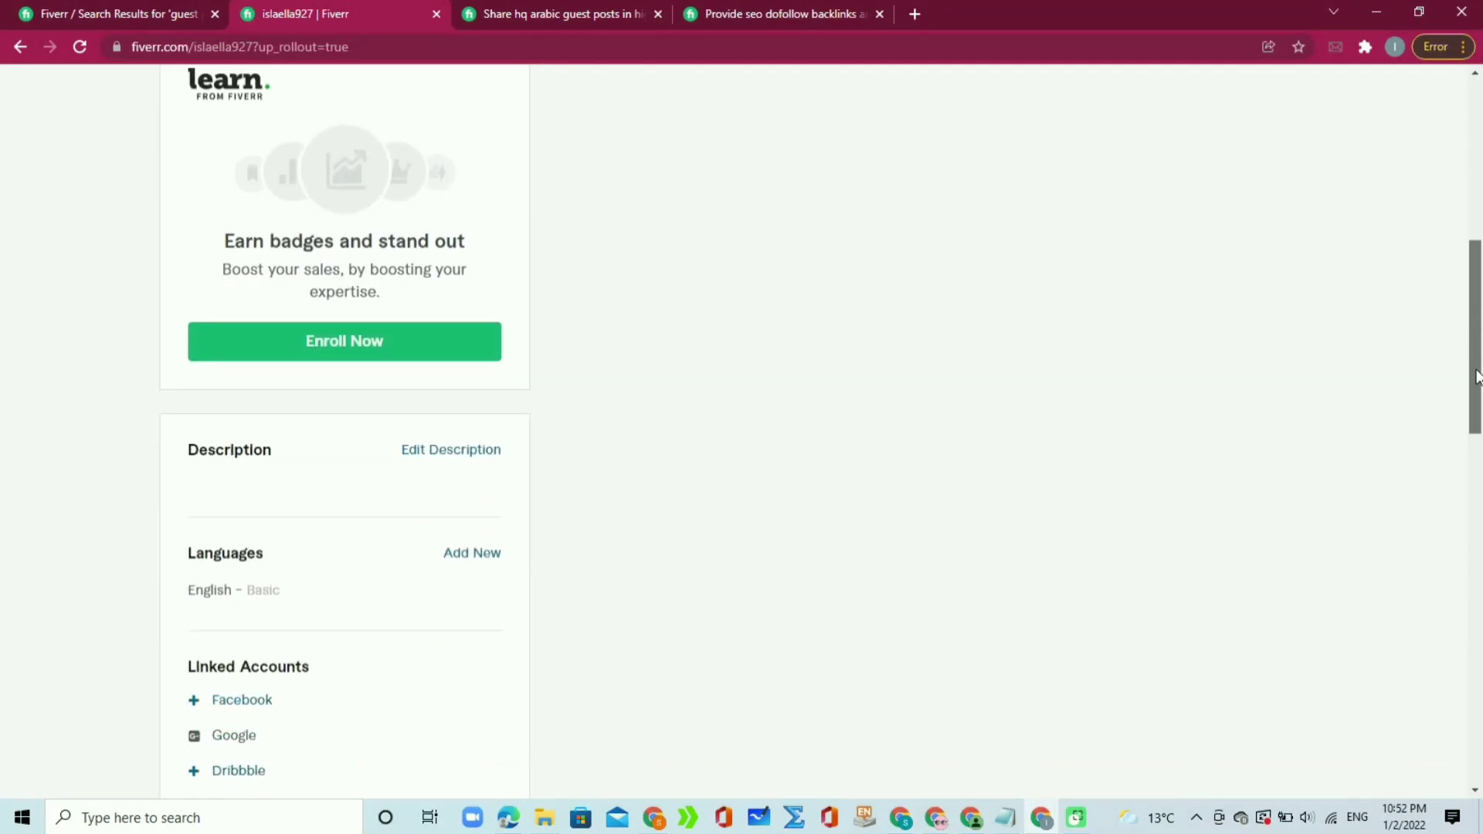
pyautogui.click(458, 459)
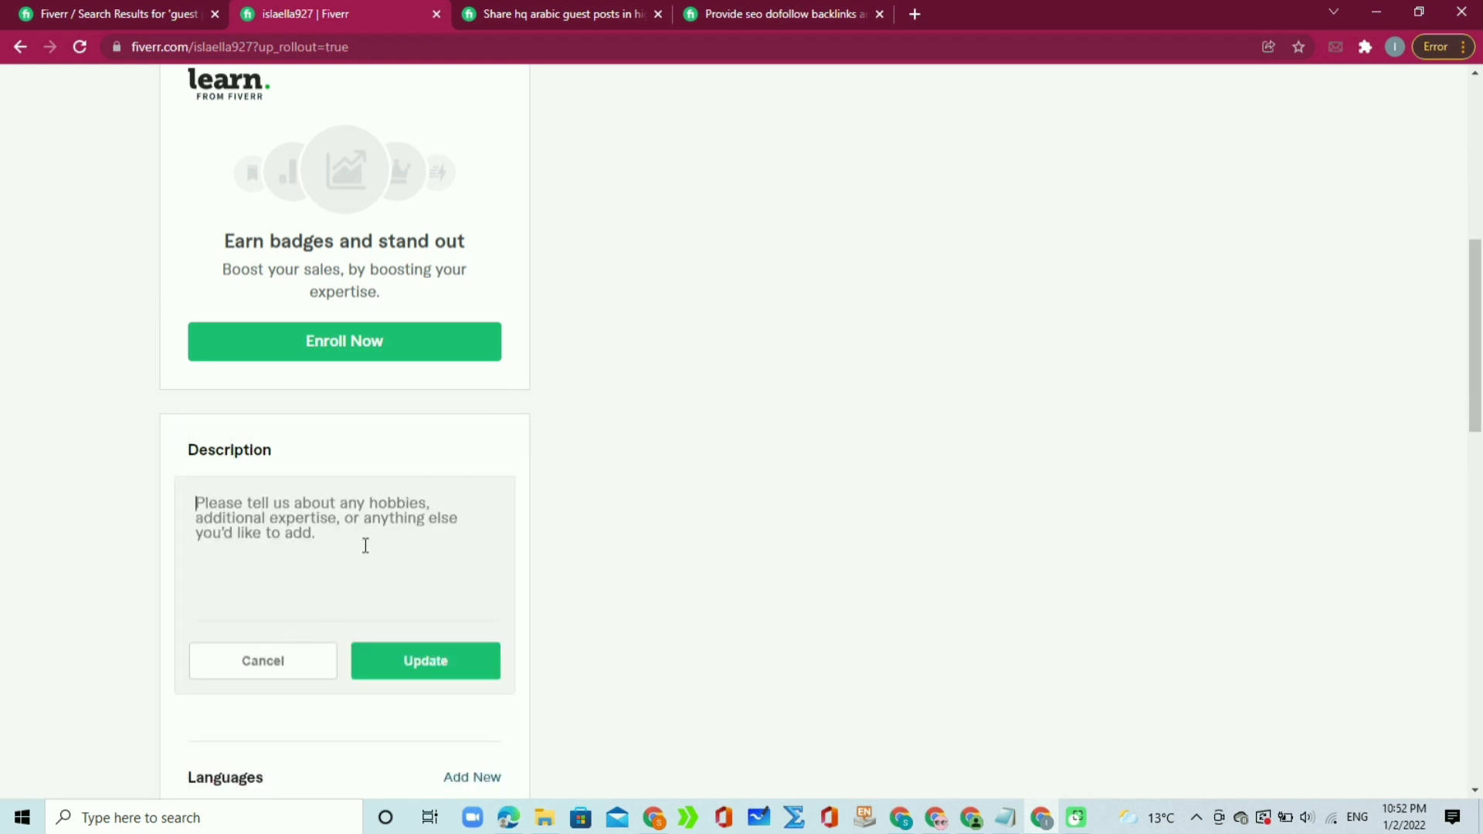
pyautogui.click(1005, 818)
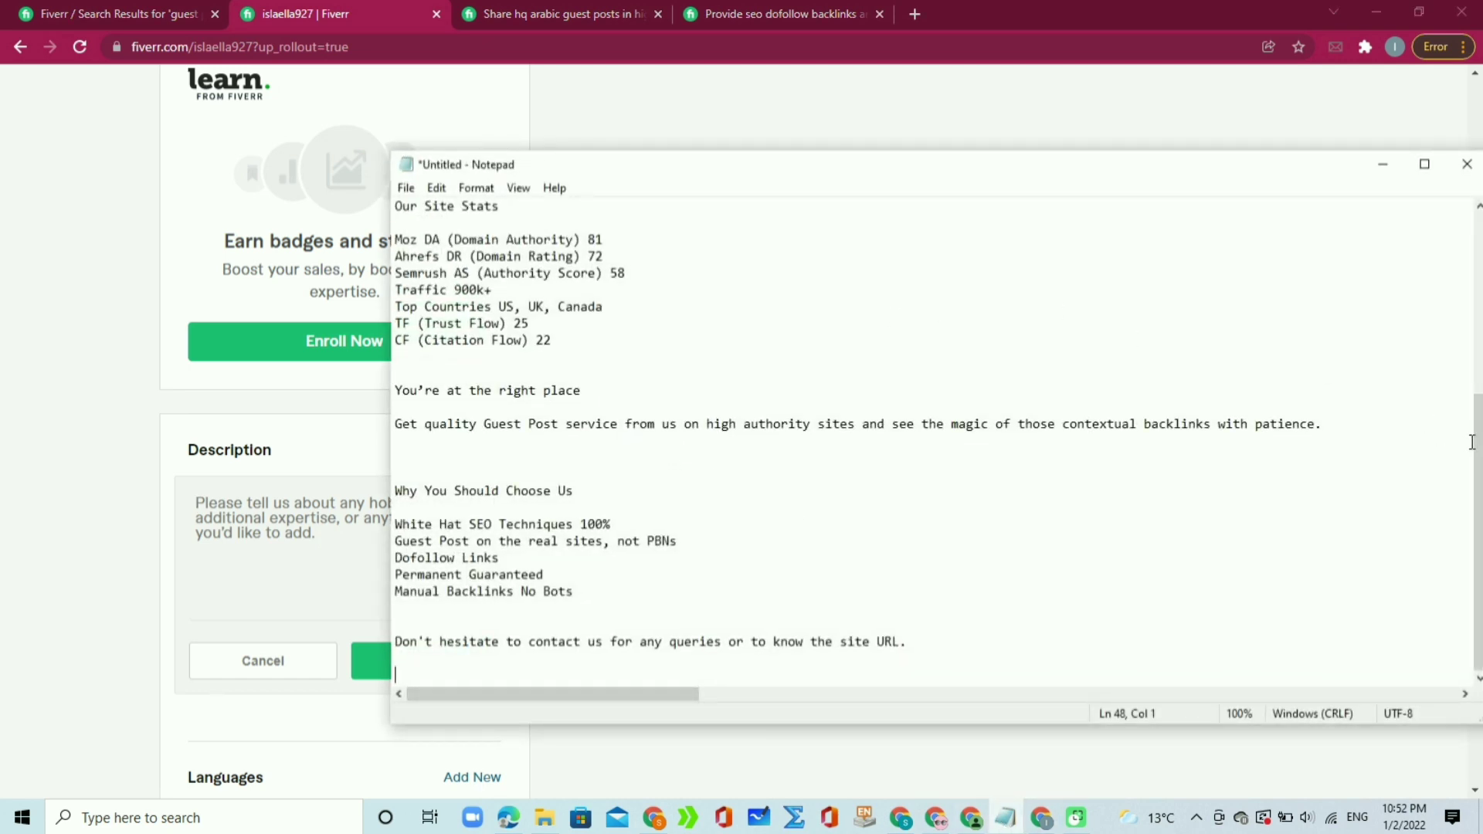
# Step: Copy the four-line About paragraph from the Notepad draft and return to the Fiverr profile
pyautogui.scroll(6, 1452, 317)
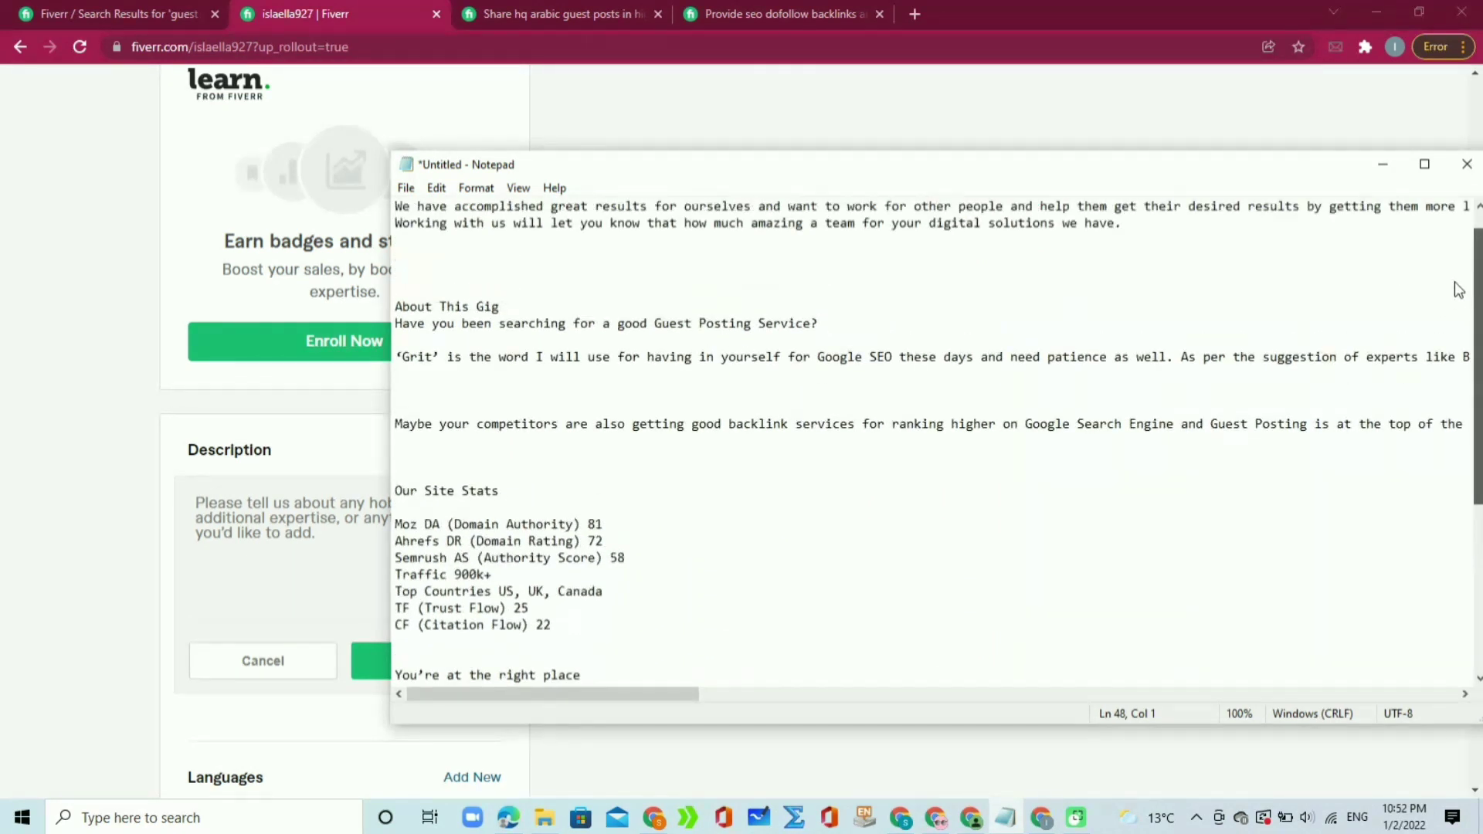
pyautogui.scroll(1, 1459, 290)
pyautogui.moveTo(1163, 267); pyautogui.dragTo(381, 210)
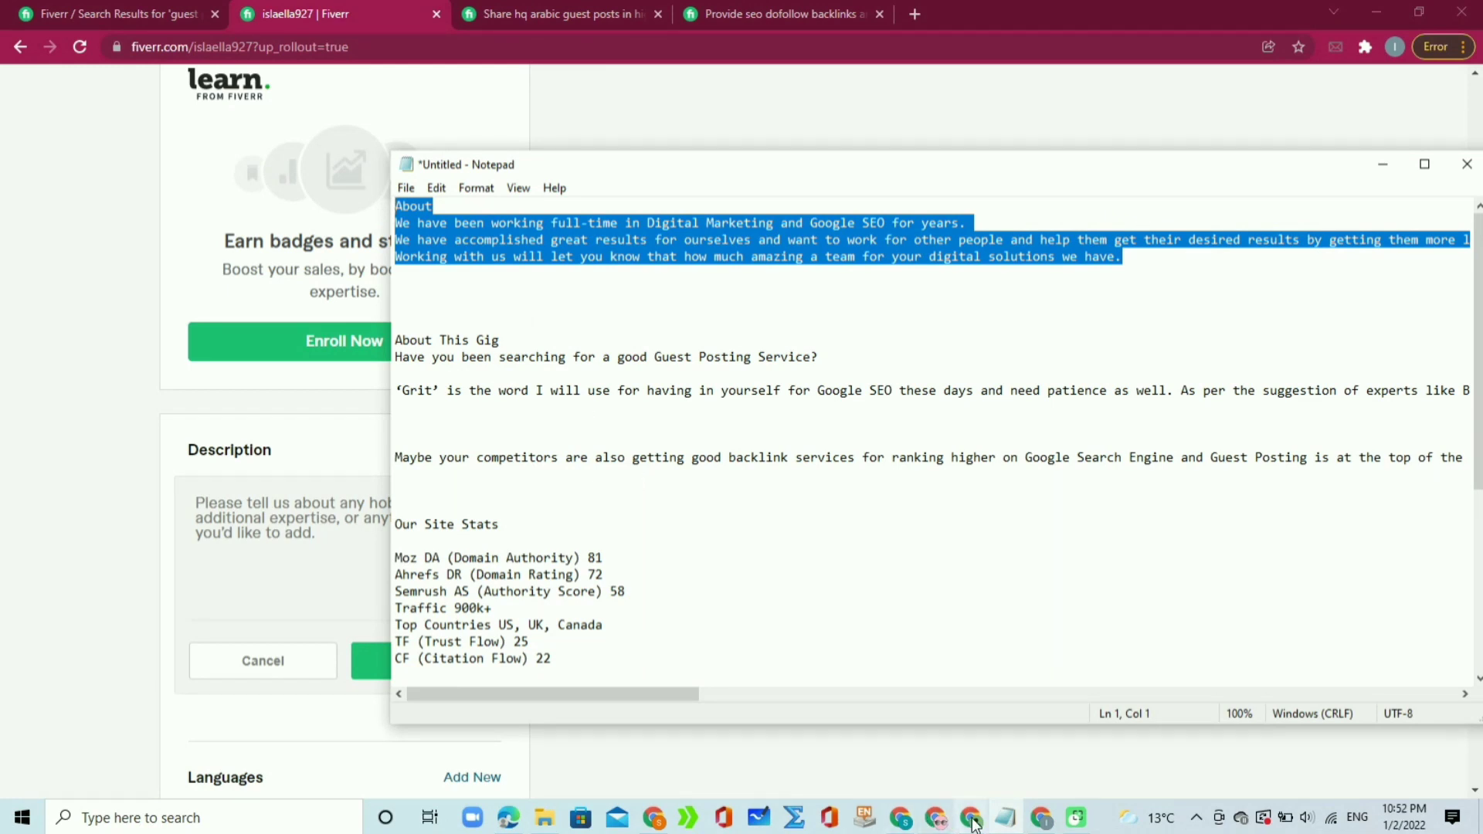
pyautogui.click(1038, 822)
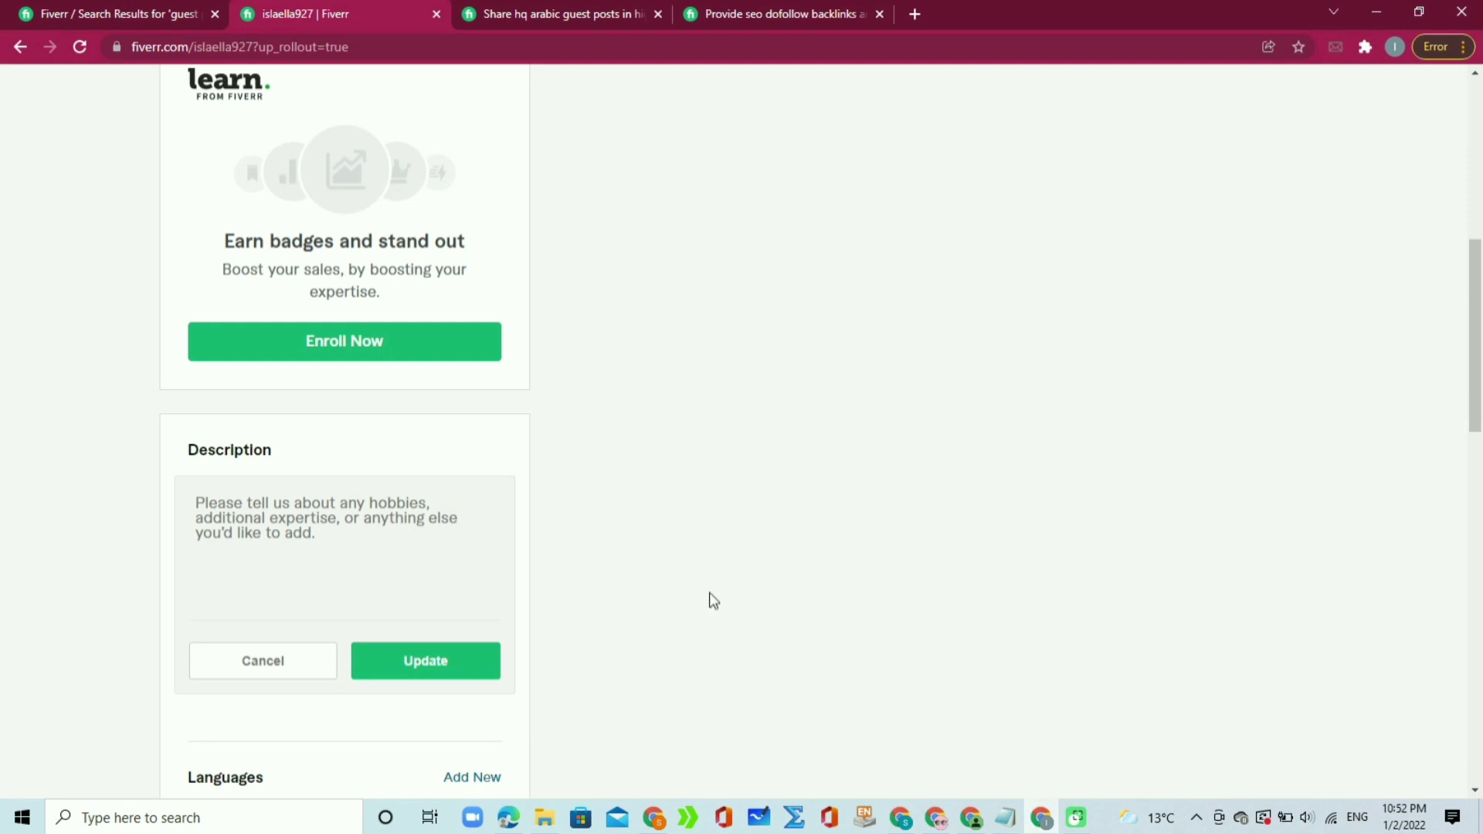
# Step: Paste the copied About text into the profile description and save it
pyautogui.click(418, 545)
pyautogui.hotkey('ctrl', 'v')
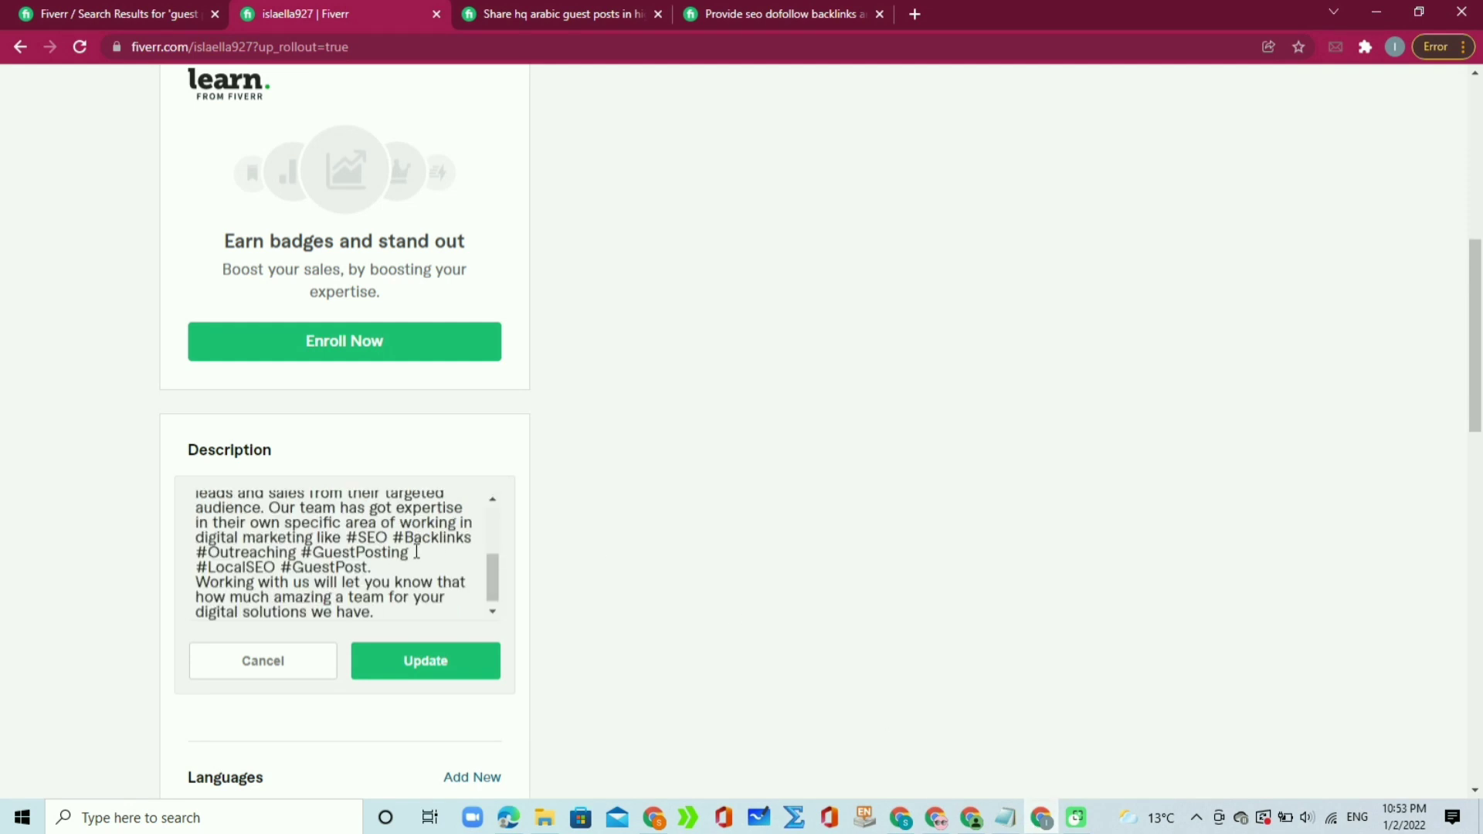
pyautogui.click(424, 662)
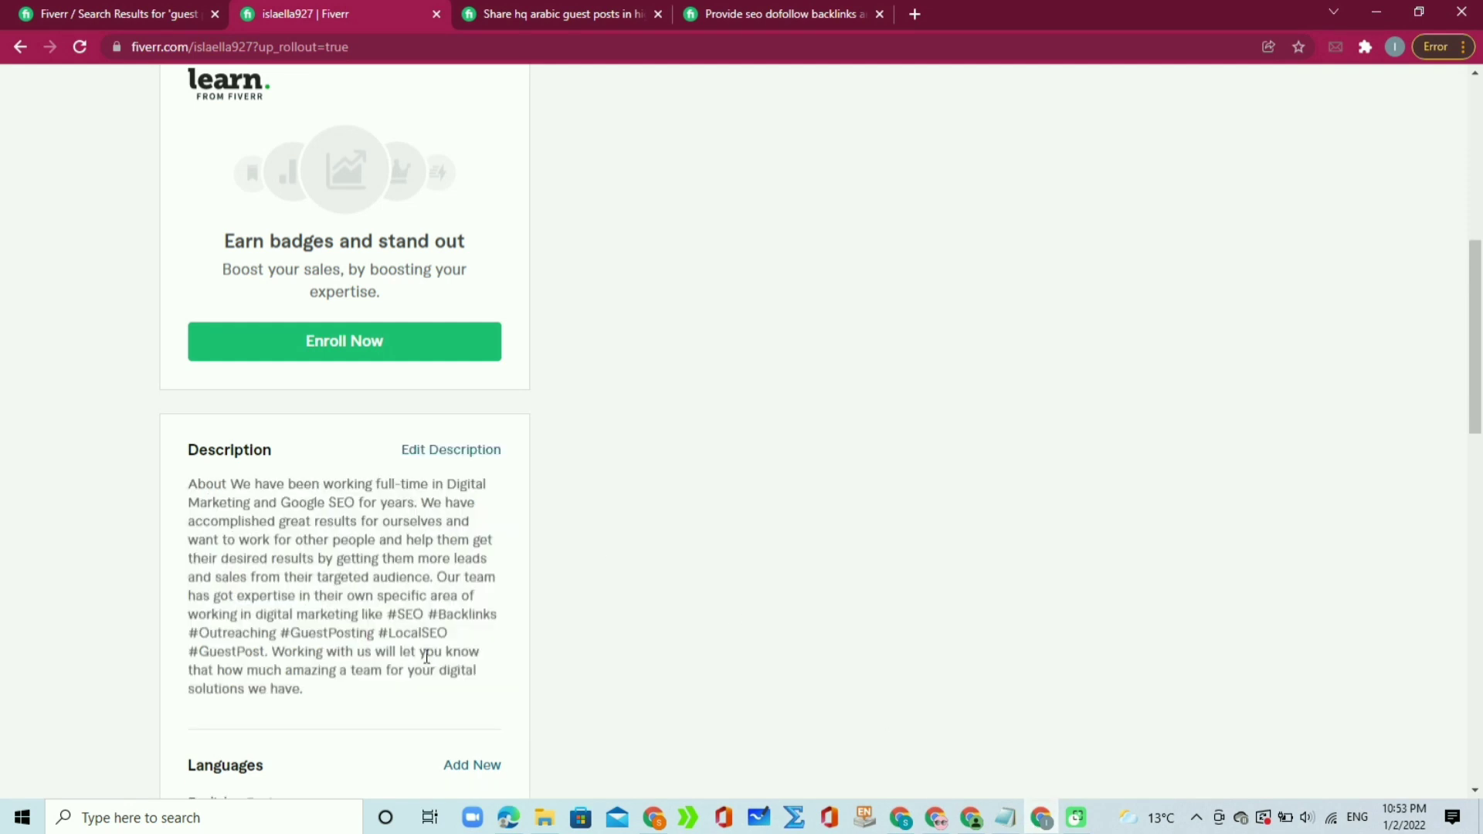
pyautogui.moveTo(1479, 299); pyautogui.dragTo(1479, 380)
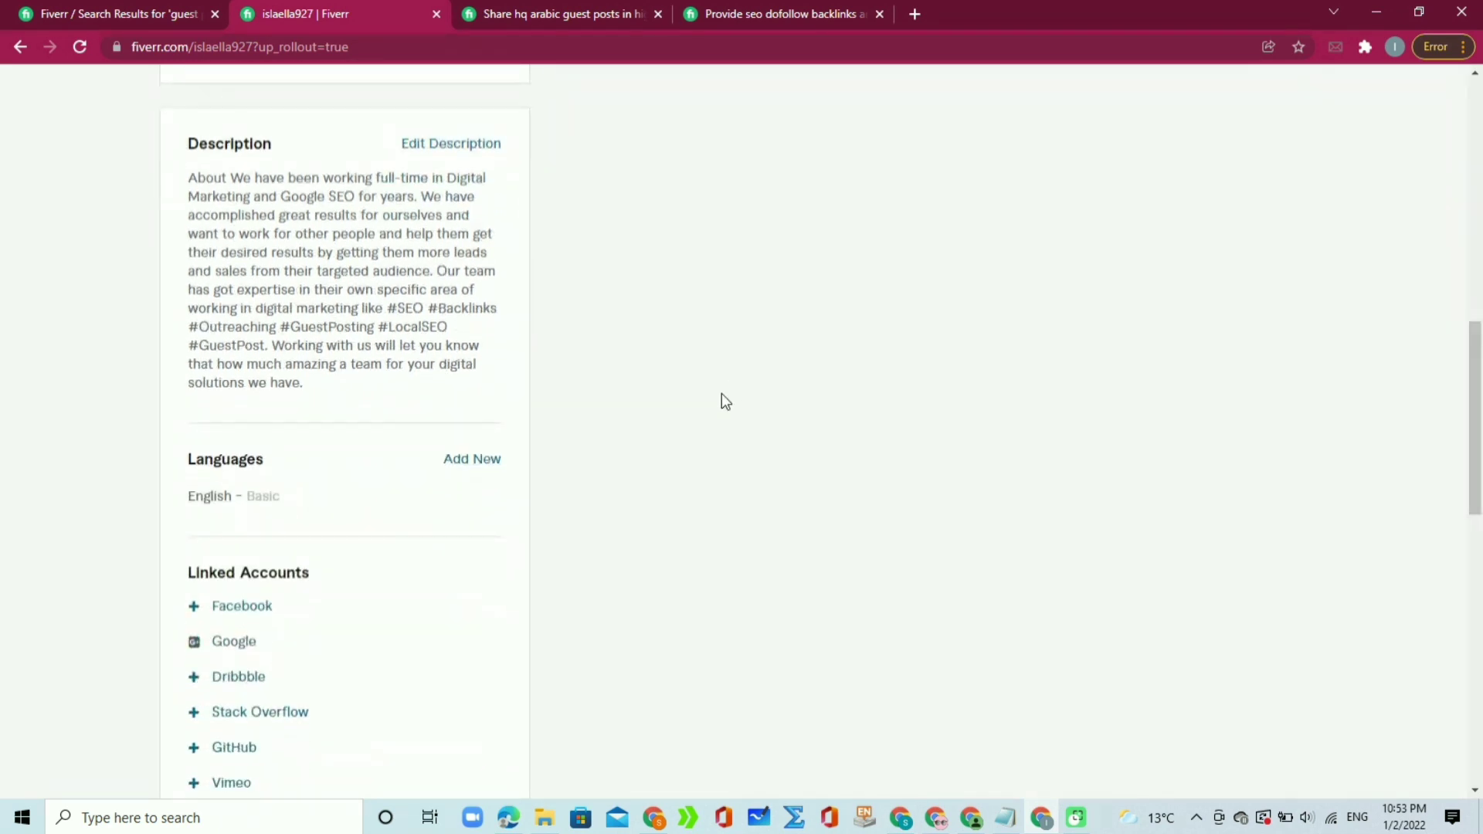
# Step: Add English at Fluent level and delete the duplicate English Basic entry
pyautogui.click(476, 461)
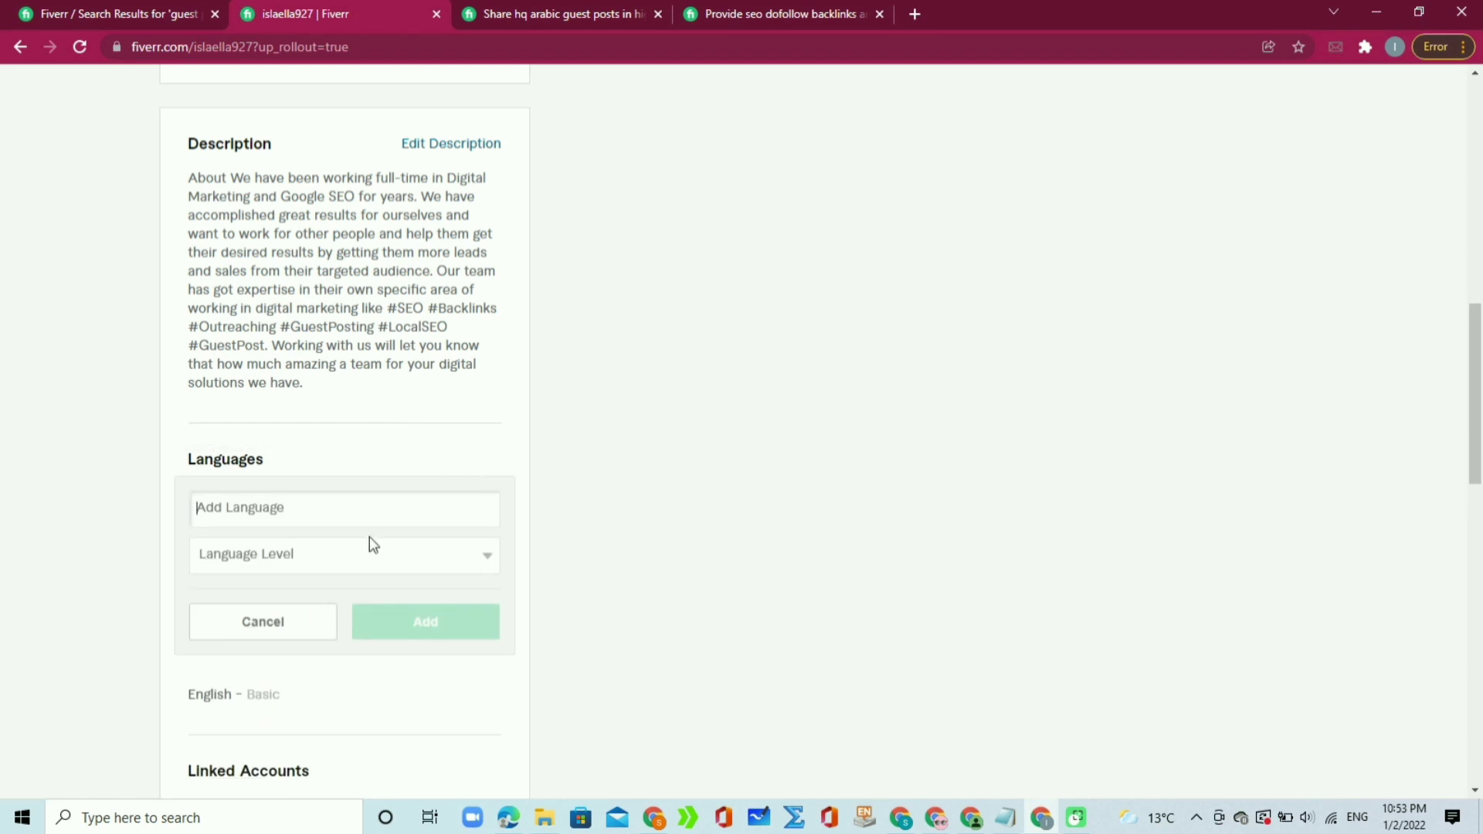
pyautogui.write('Eng')
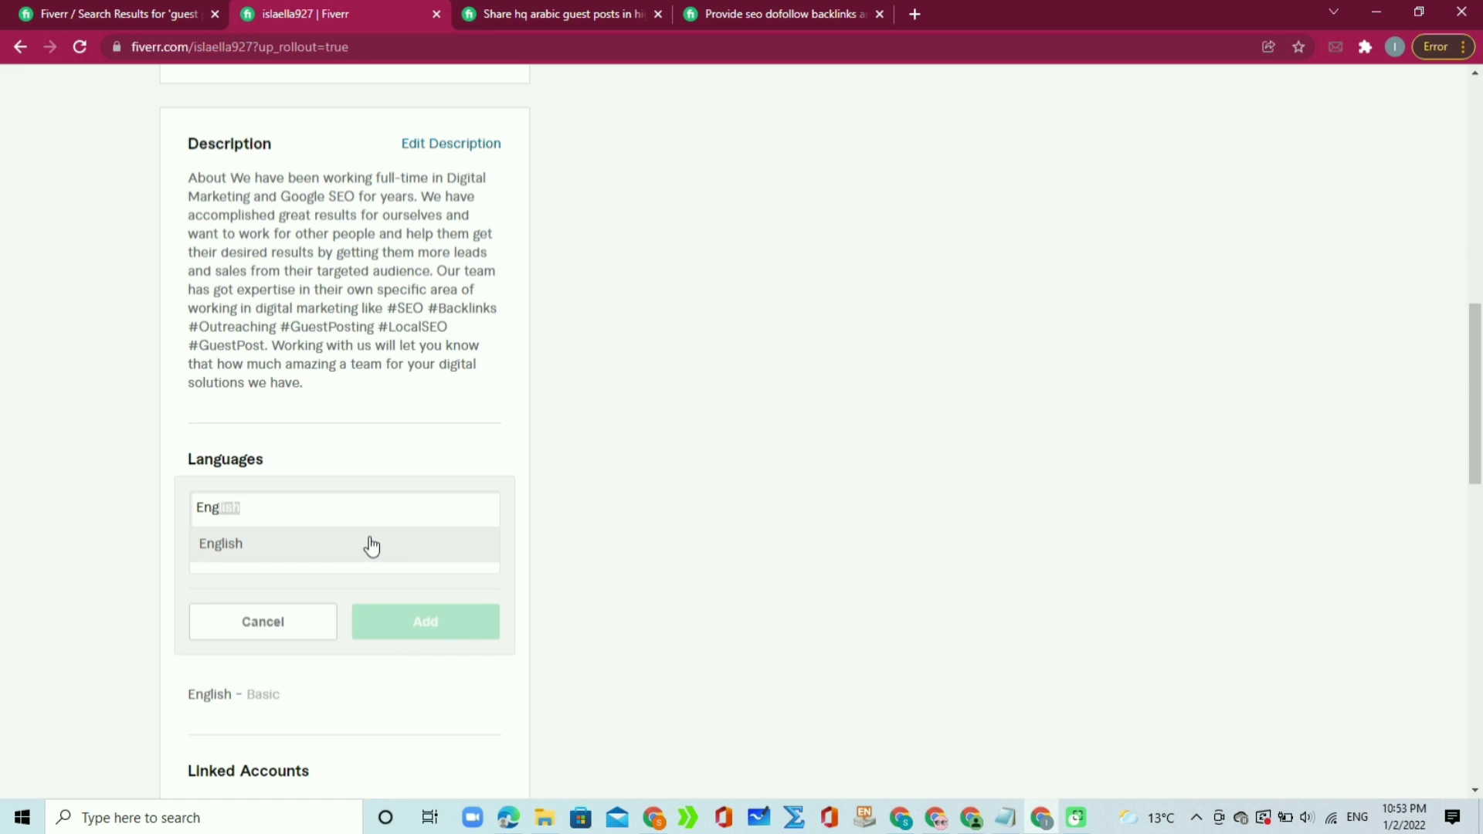
pyautogui.click(273, 545)
pyautogui.click(310, 559)
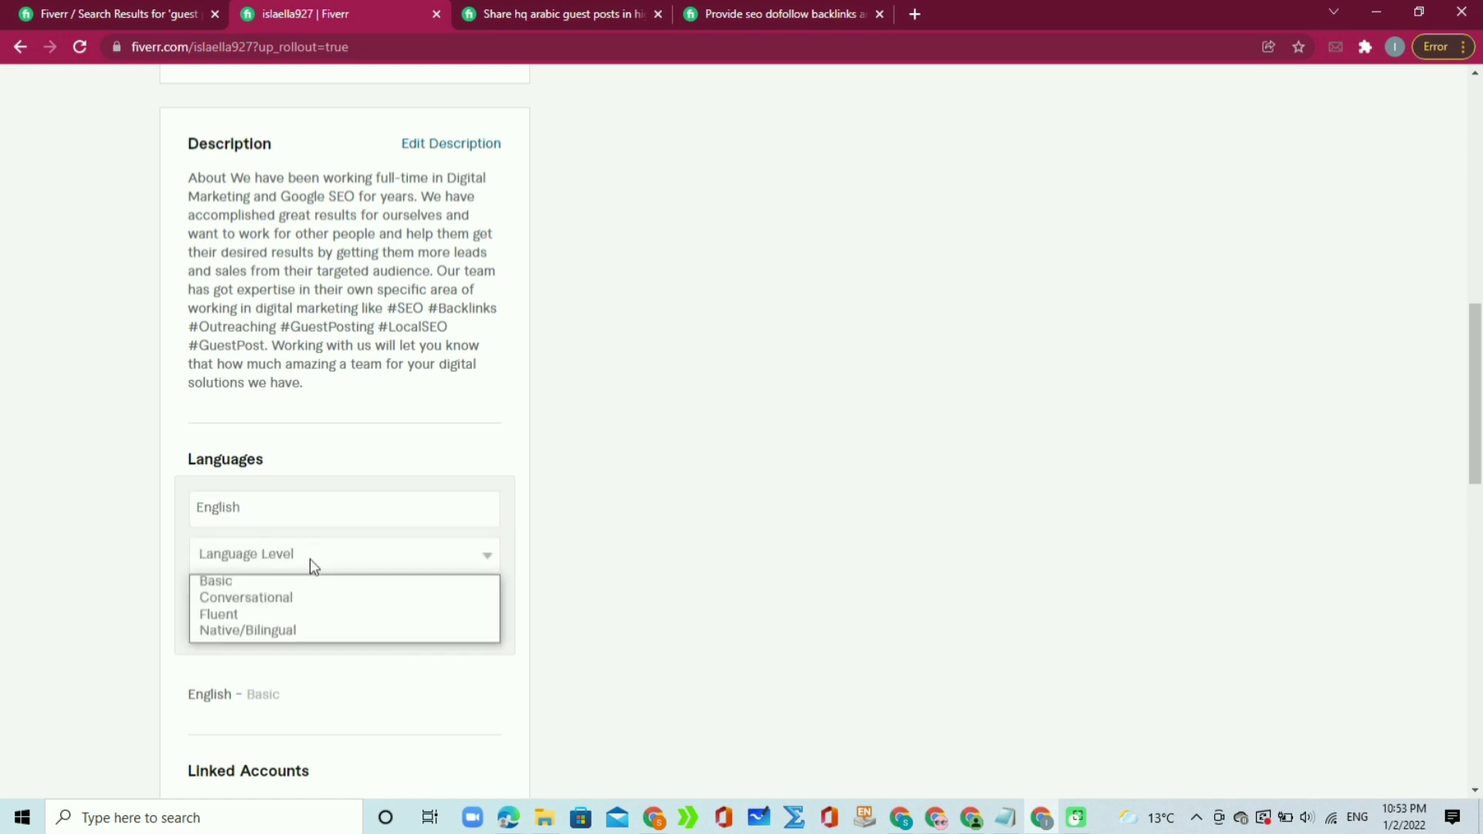
pyautogui.click(297, 617)
pyautogui.click(376, 621)
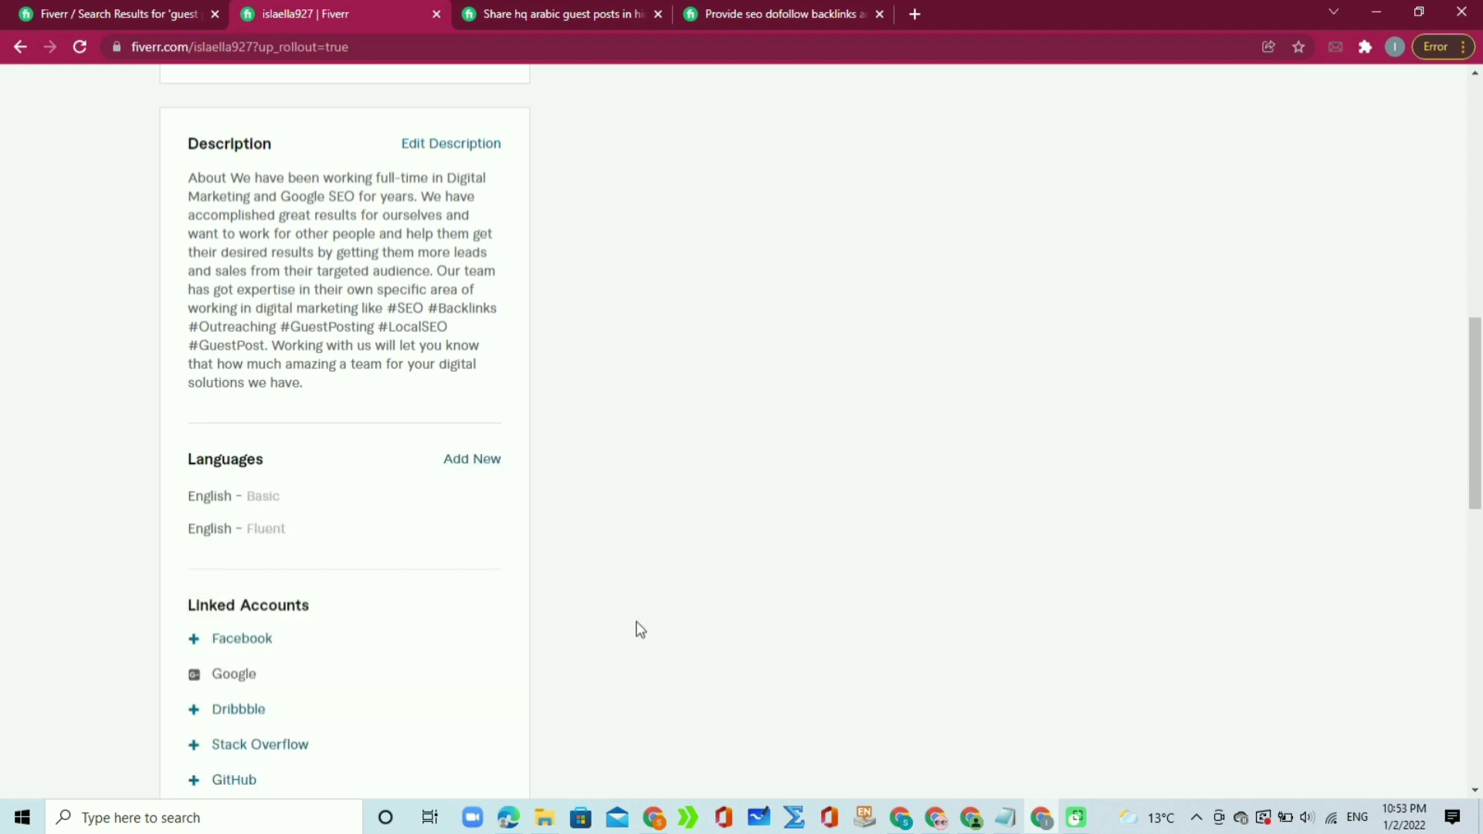
pyautogui.moveTo(384, 530)
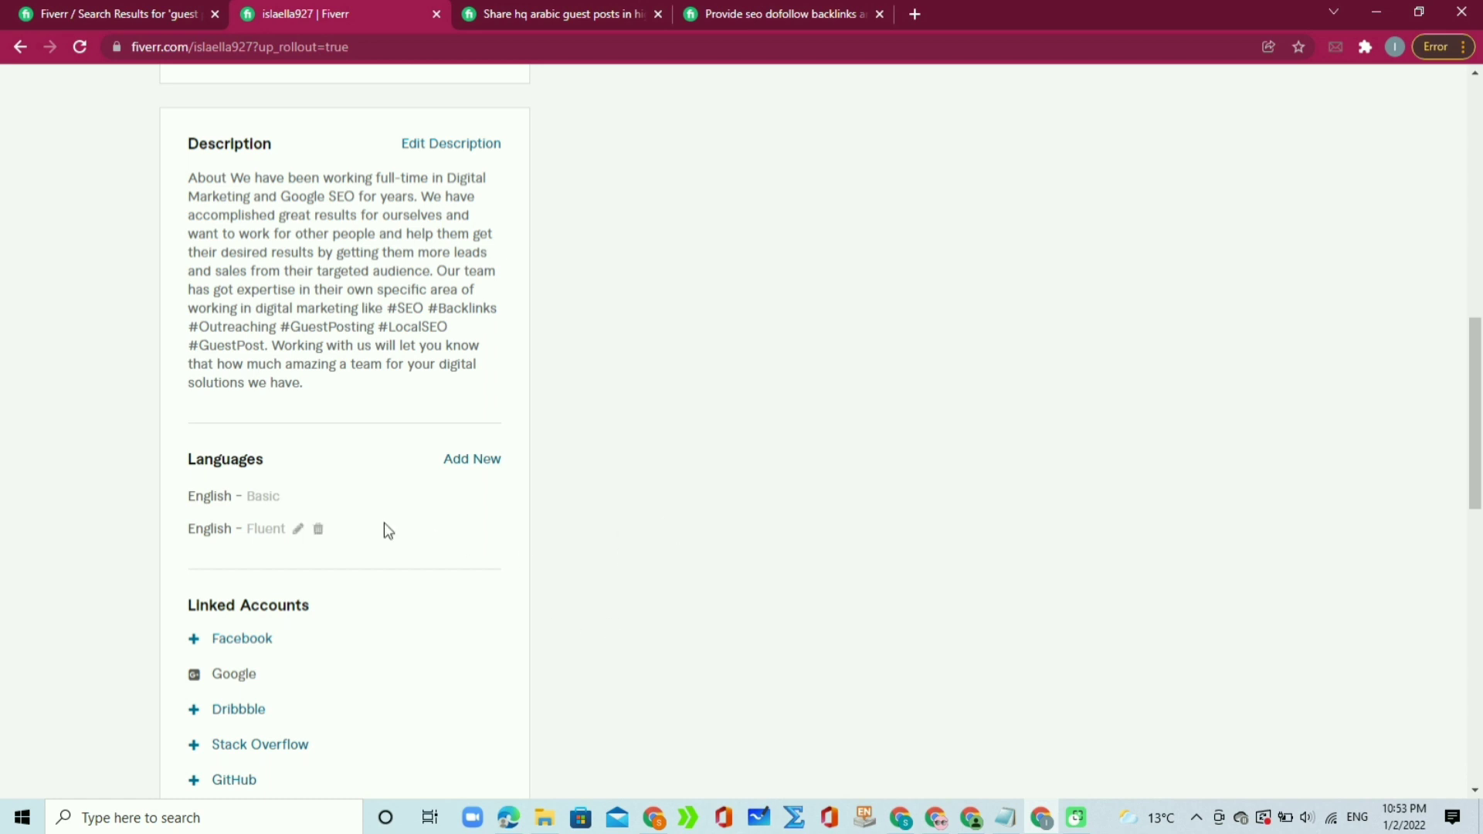
pyautogui.click(314, 499)
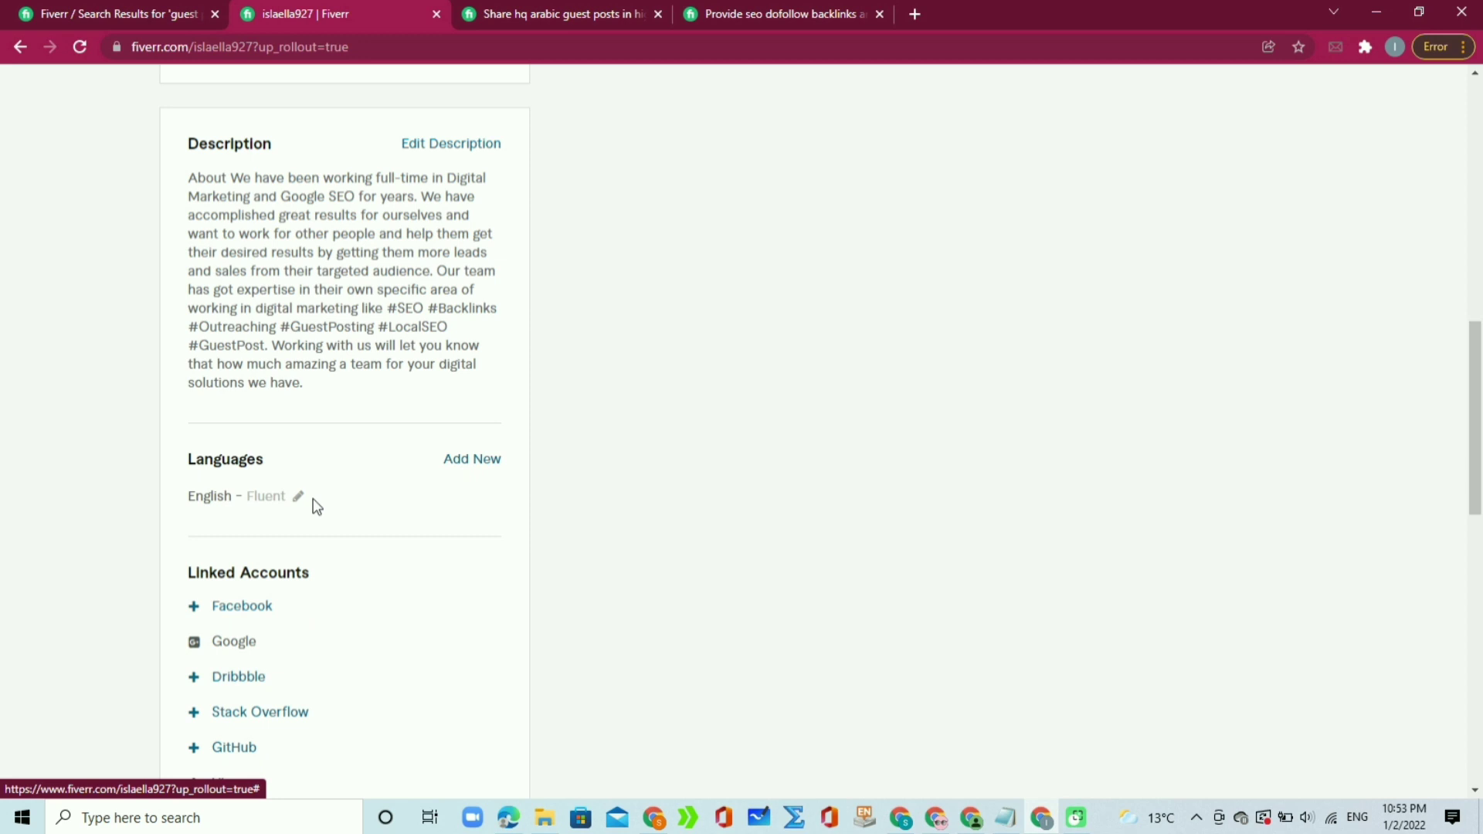
pyautogui.moveTo(1477, 403); pyautogui.dragTo(1479, 533)
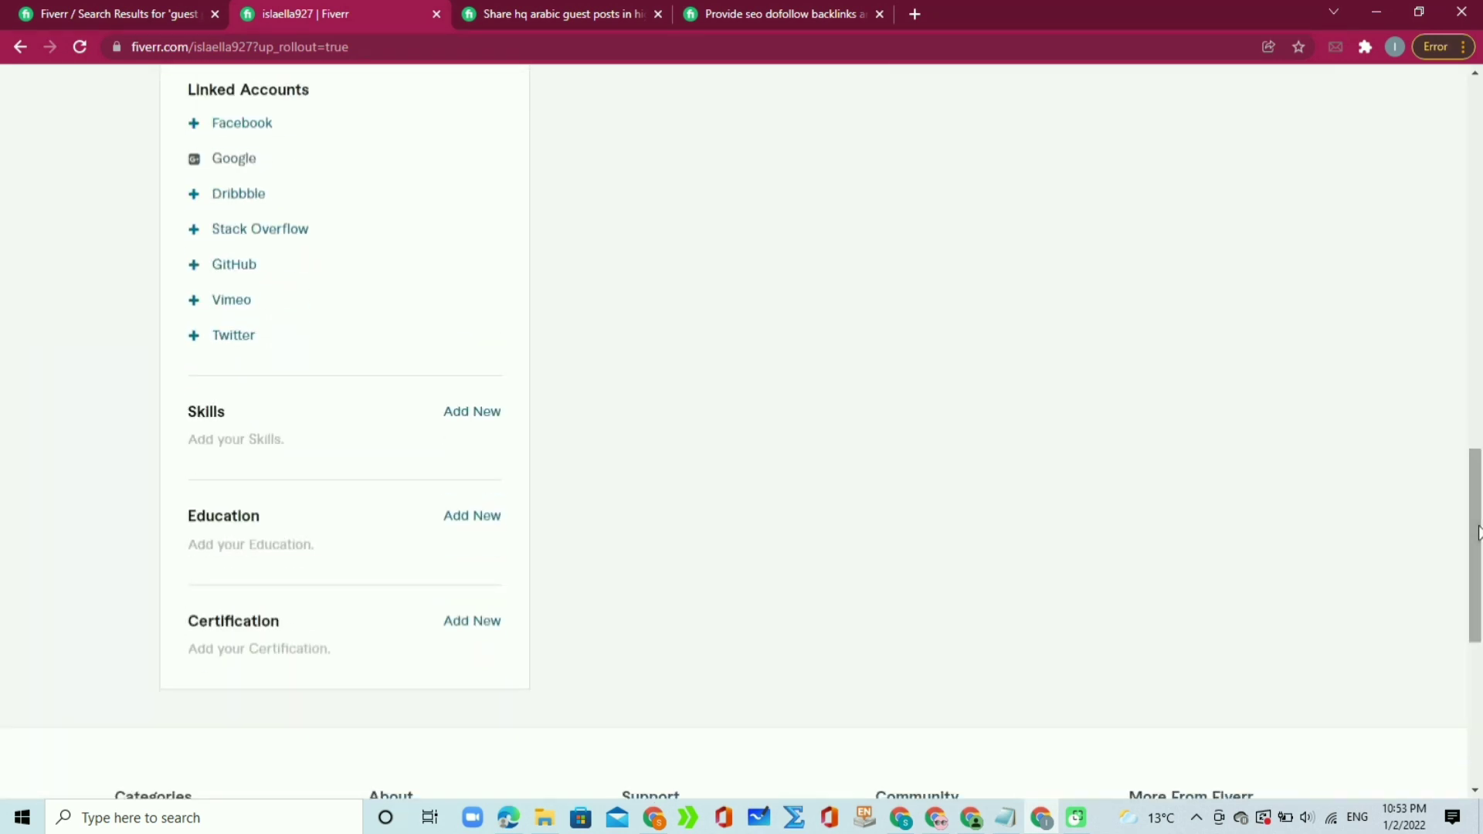
# Step: Add a new skill 'SEO' from the suggestions with experience level changed from Intermediate to Expert
pyautogui.click(473, 415)
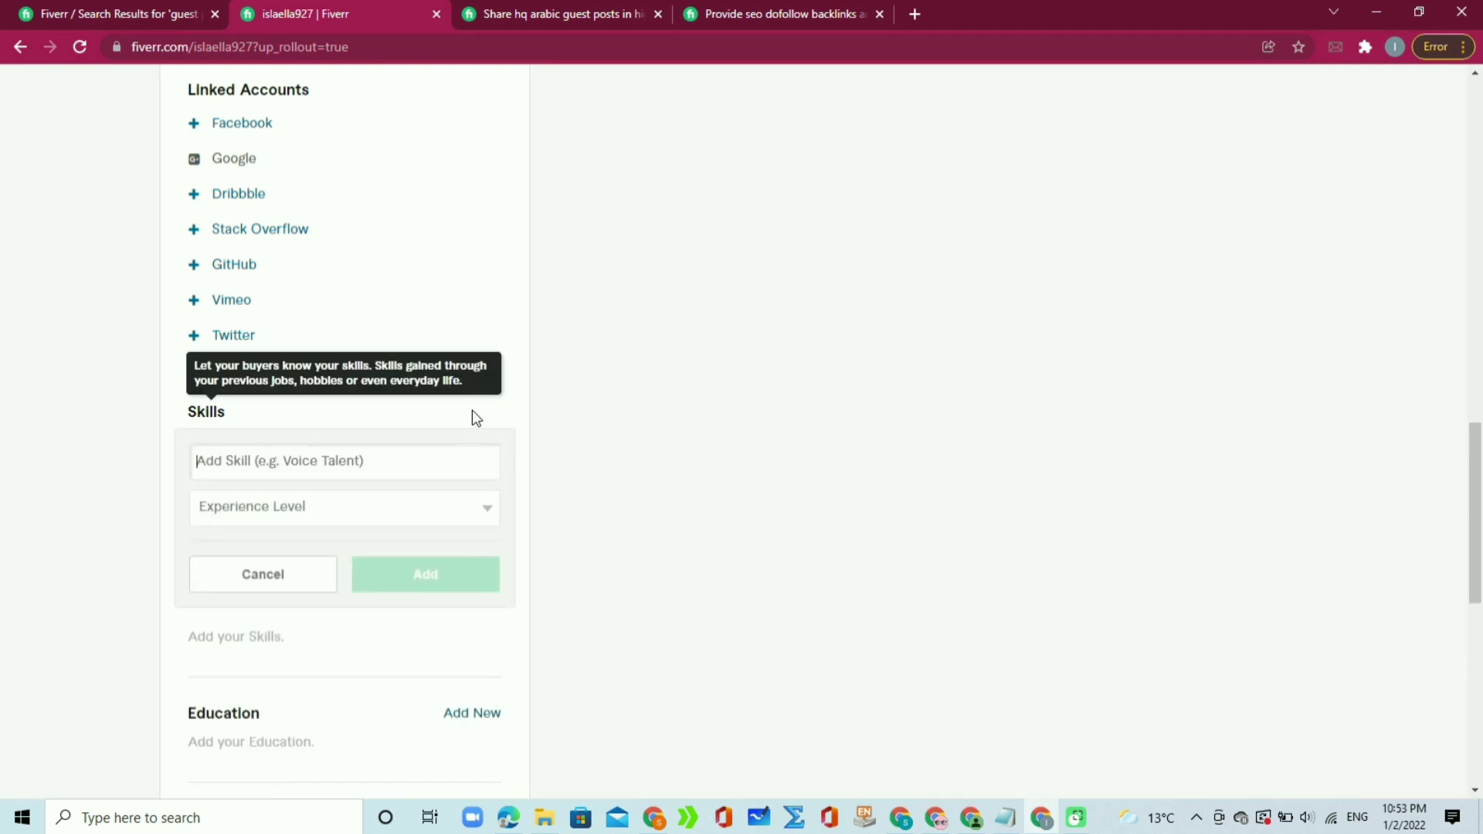
pyautogui.write('S')
pyautogui.press('BackSpace')
pyautogui.write('SEO')
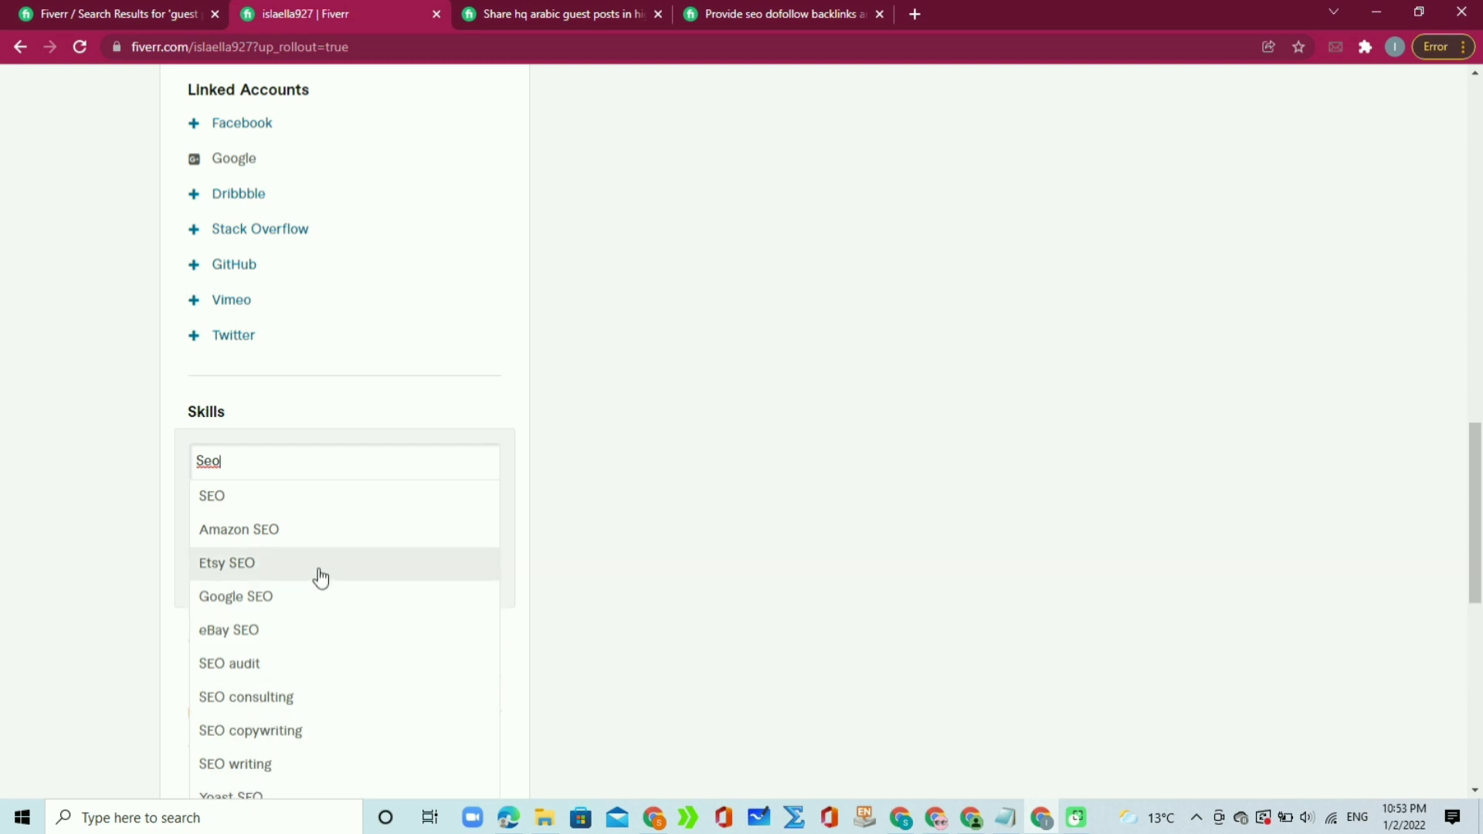
pyautogui.click(282, 501)
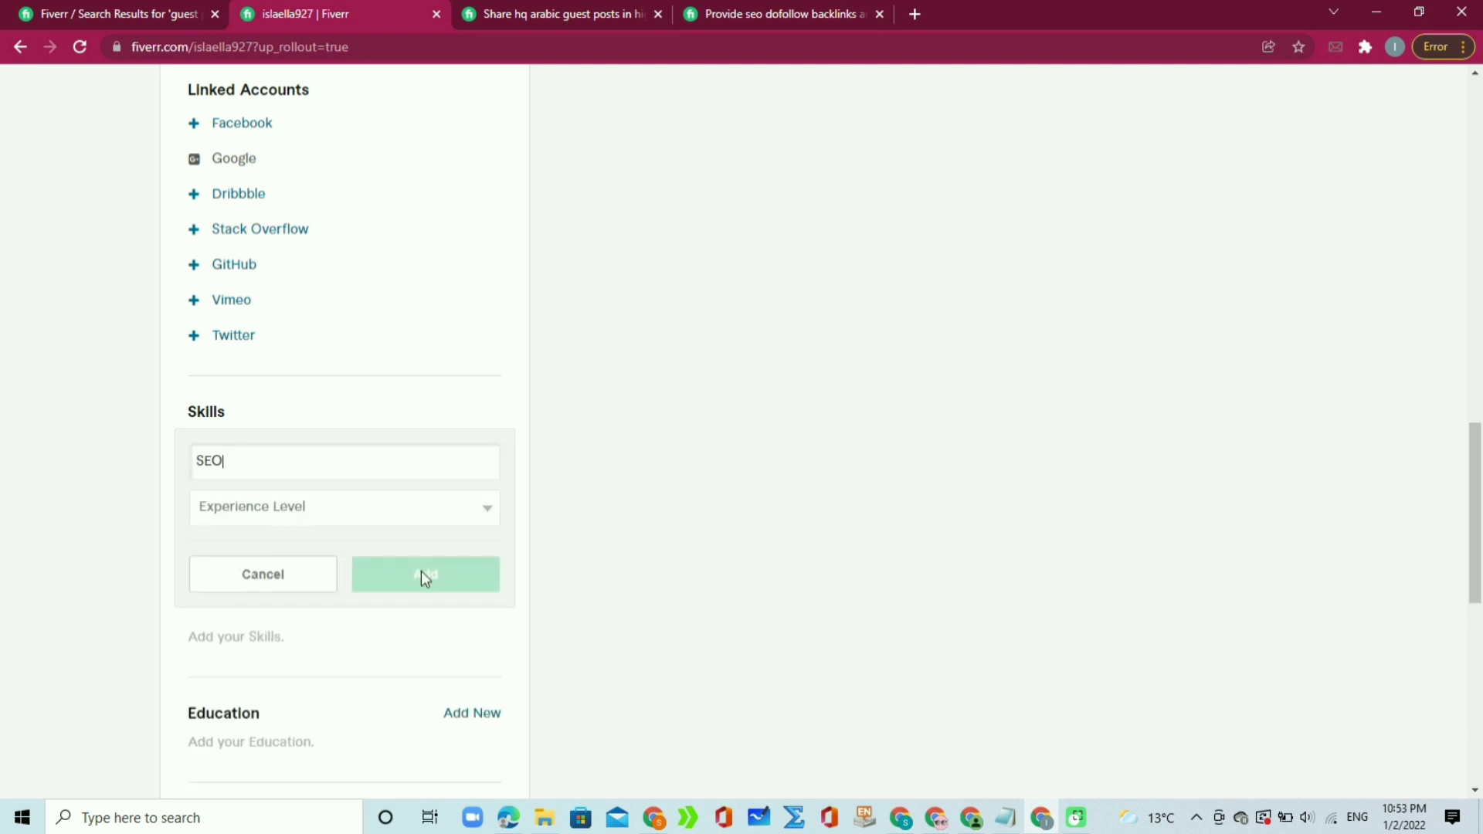
pyautogui.click(462, 510)
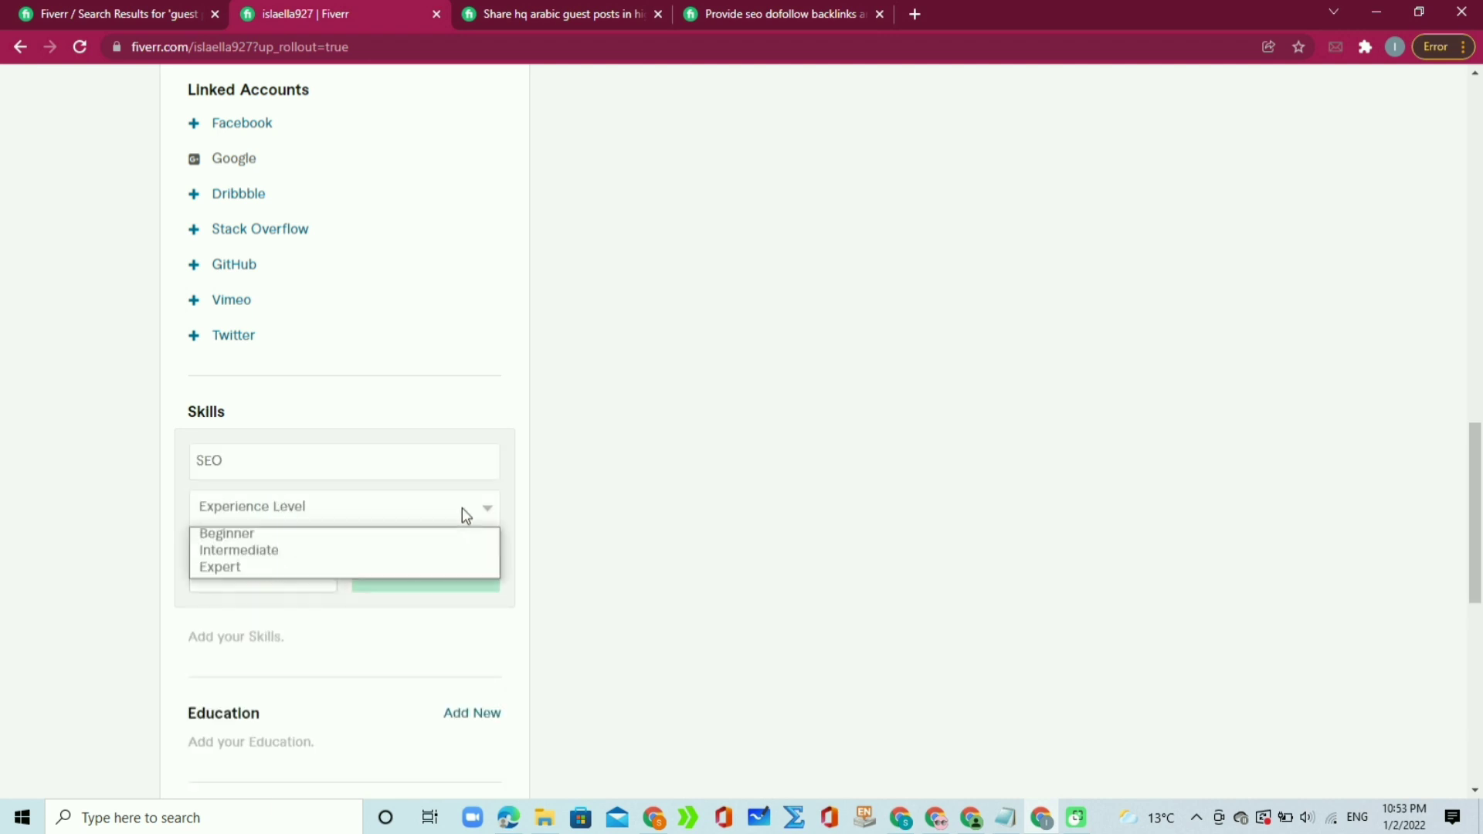
pyautogui.click(411, 553)
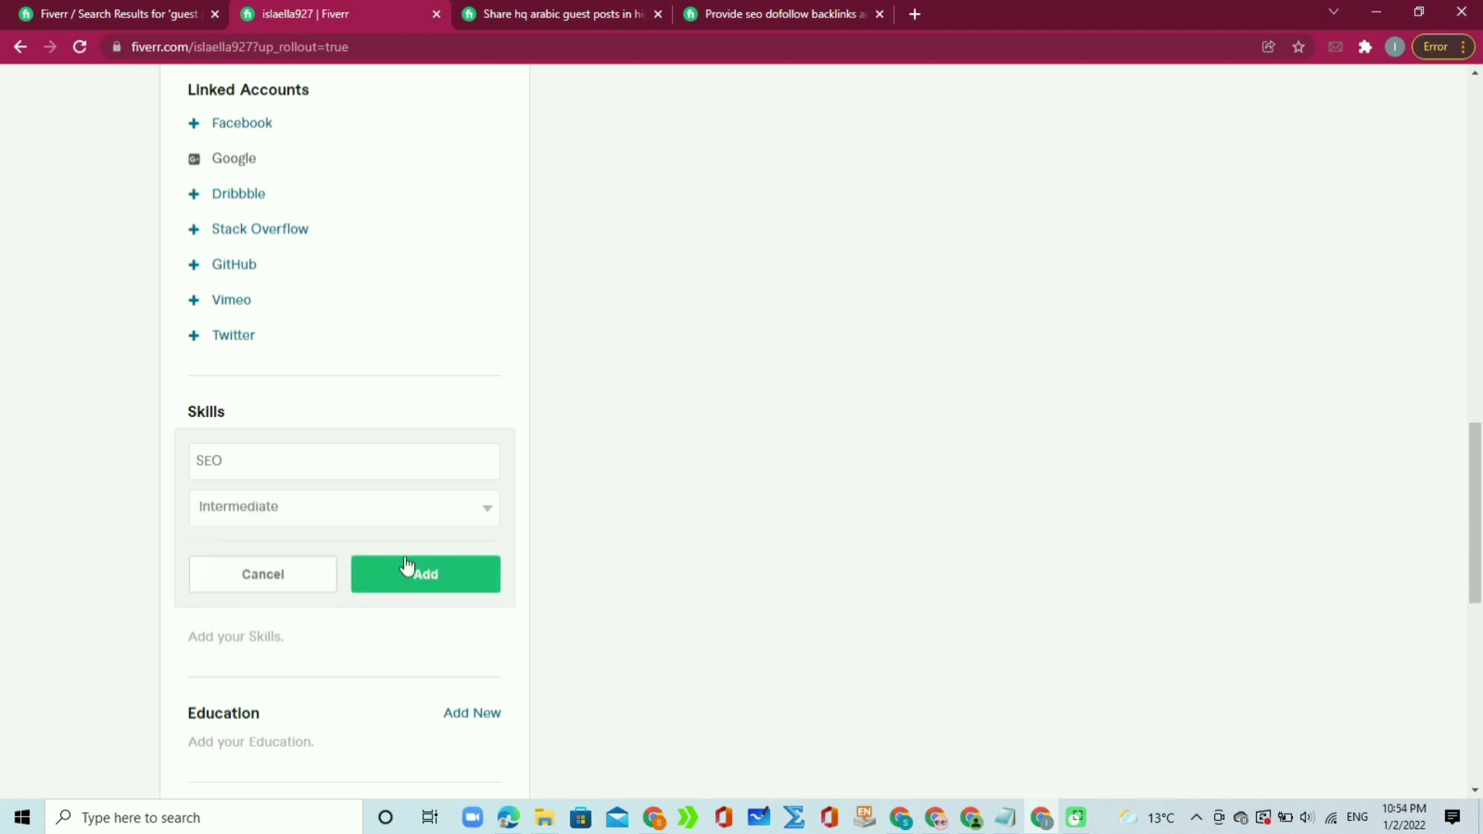
pyautogui.click(455, 521)
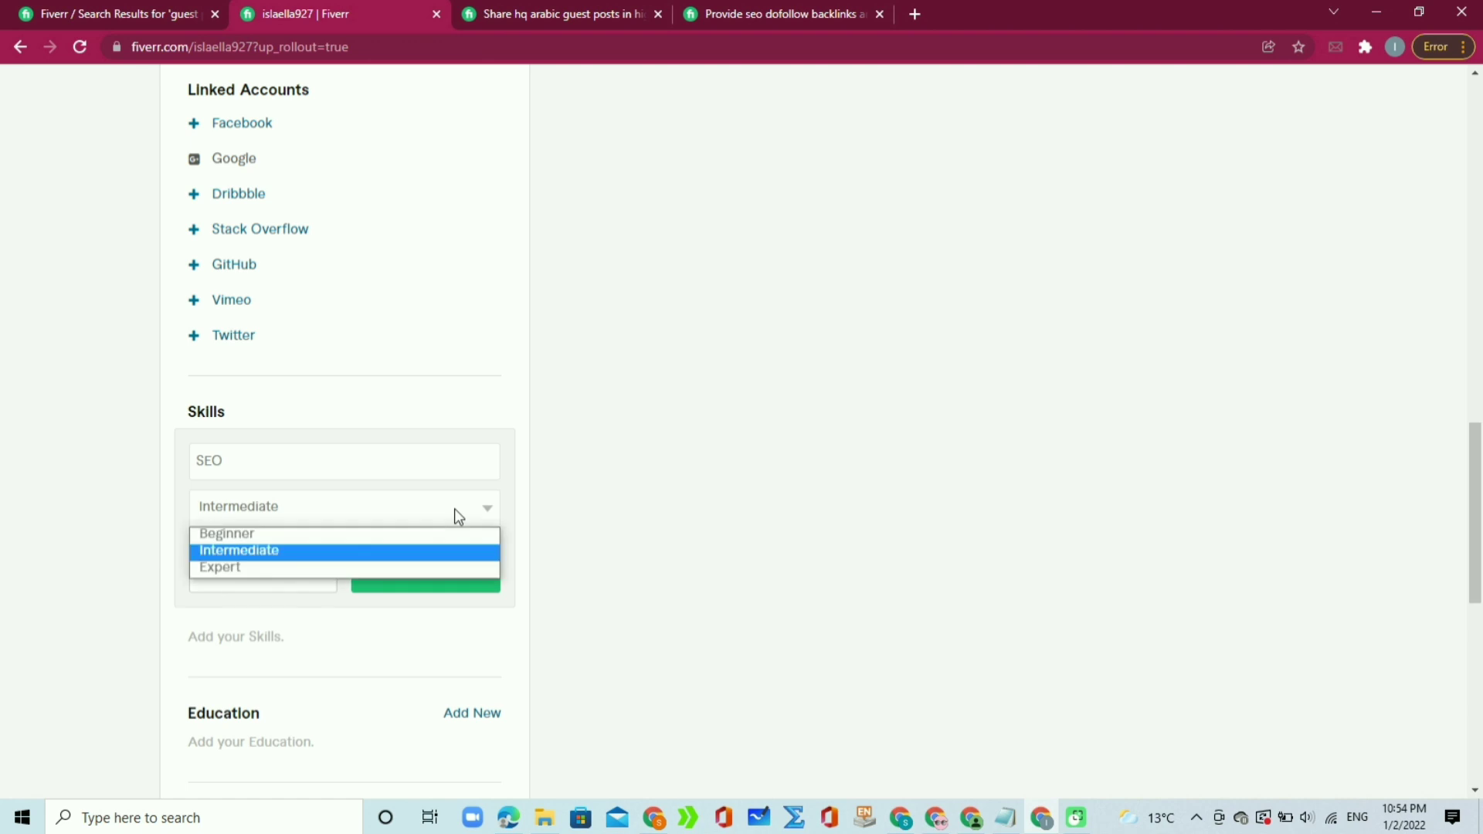
pyautogui.click(388, 568)
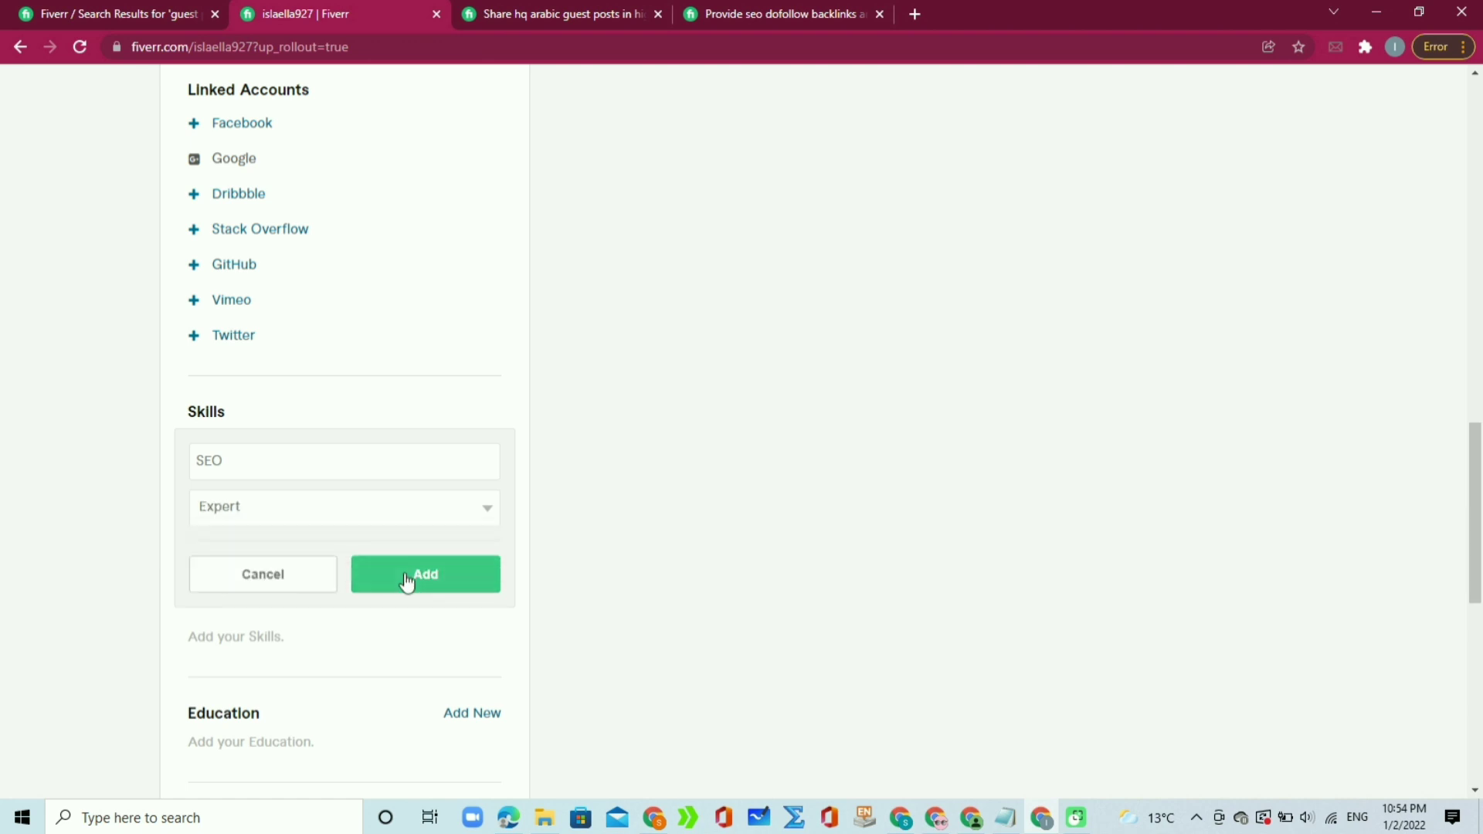
pyautogui.click(392, 576)
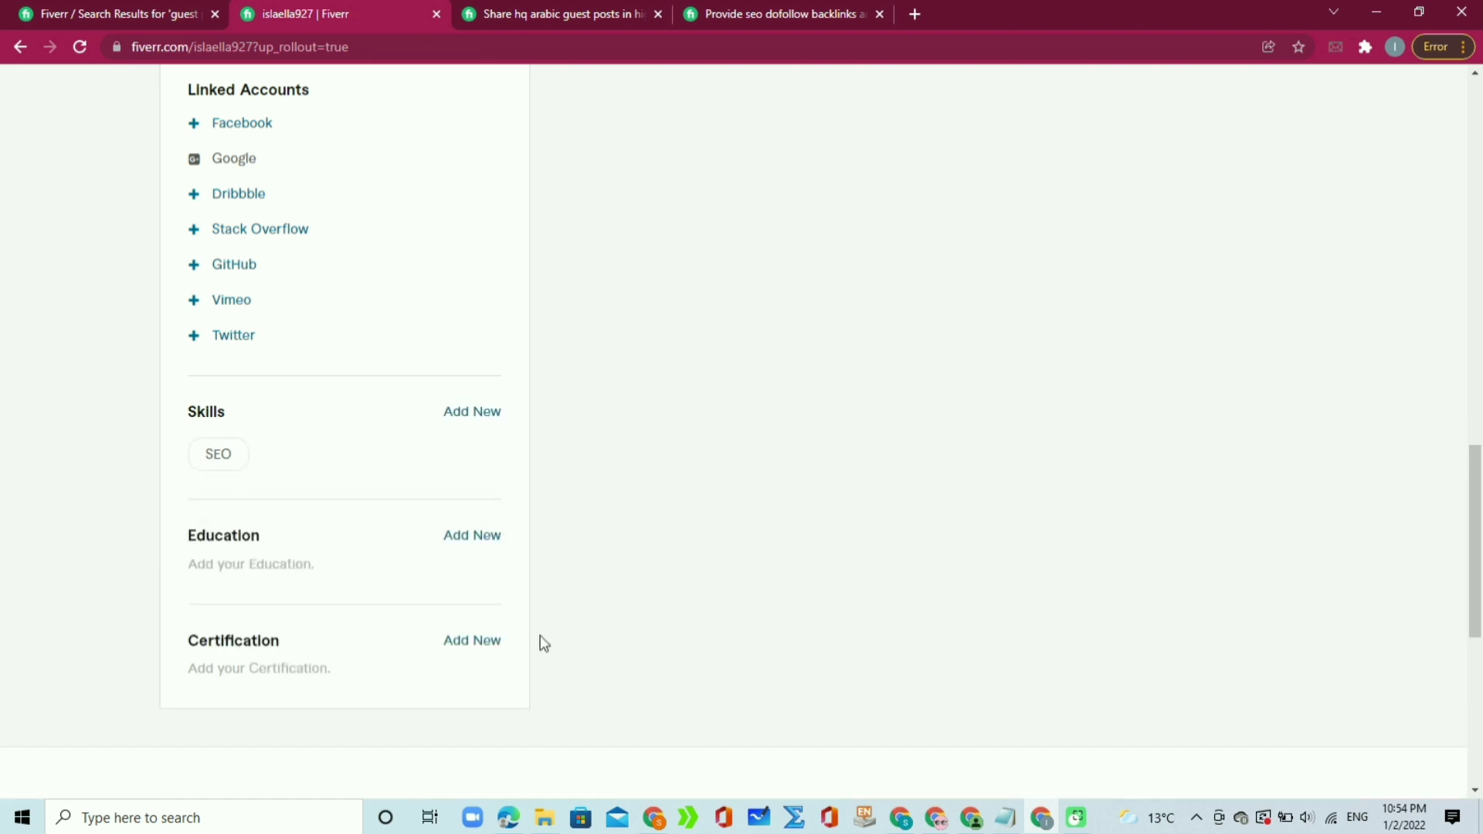
# Step: Start a new education entry at Govt. Gulberg Degree College Lahore, Pakistan
pyautogui.click(477, 539)
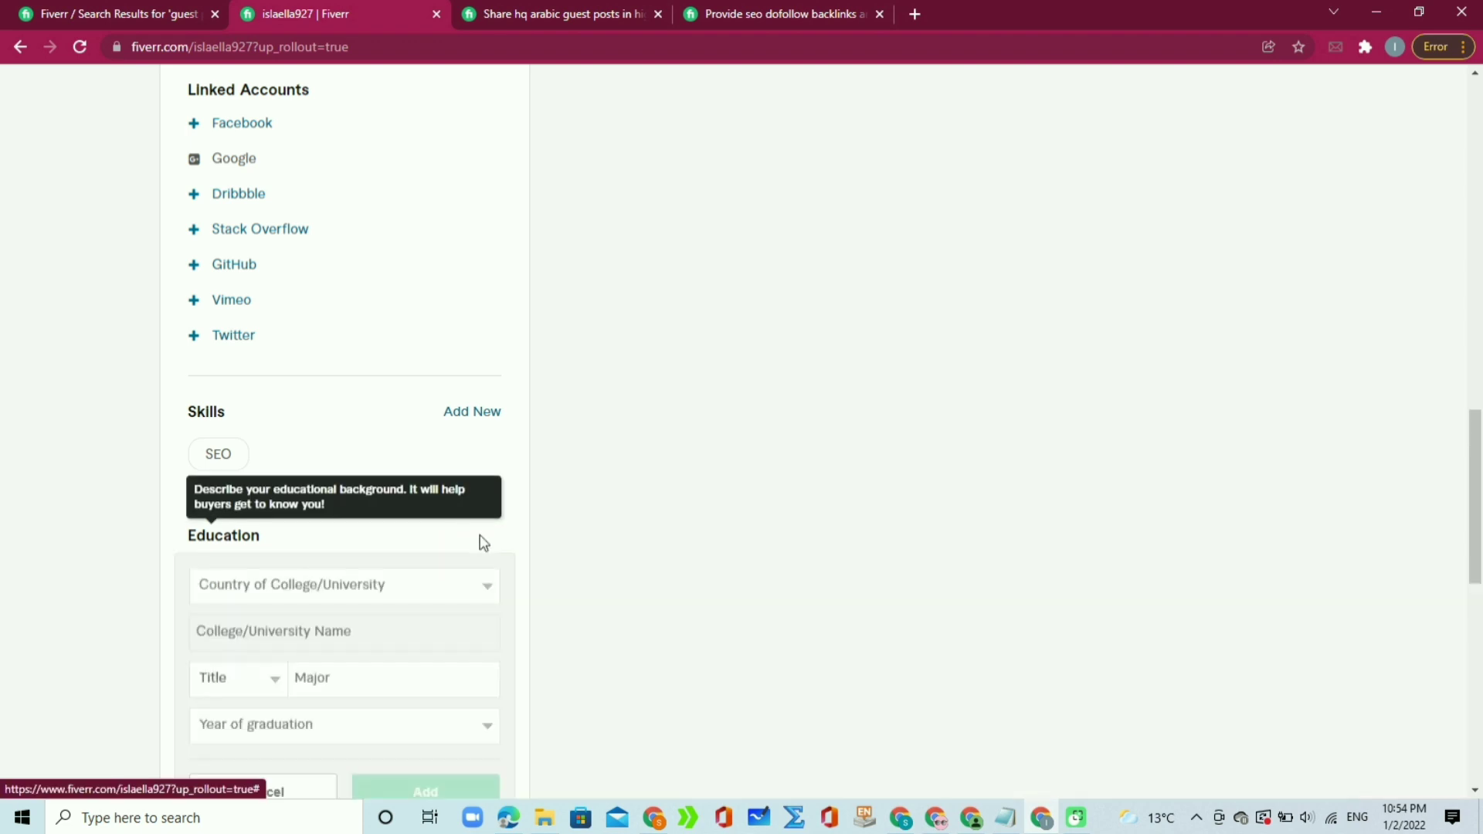
pyautogui.click(366, 589)
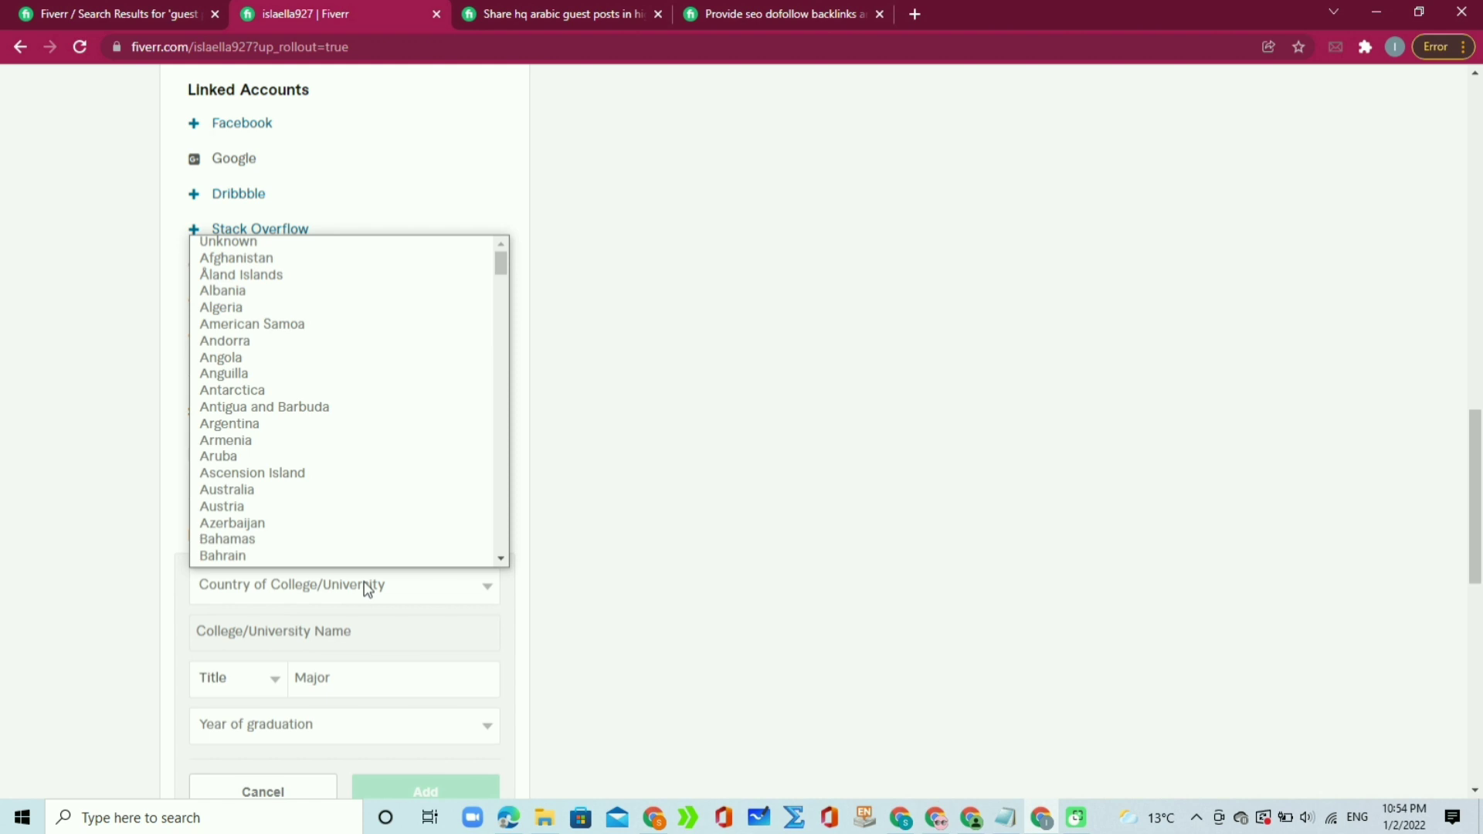
pyautogui.press('p')
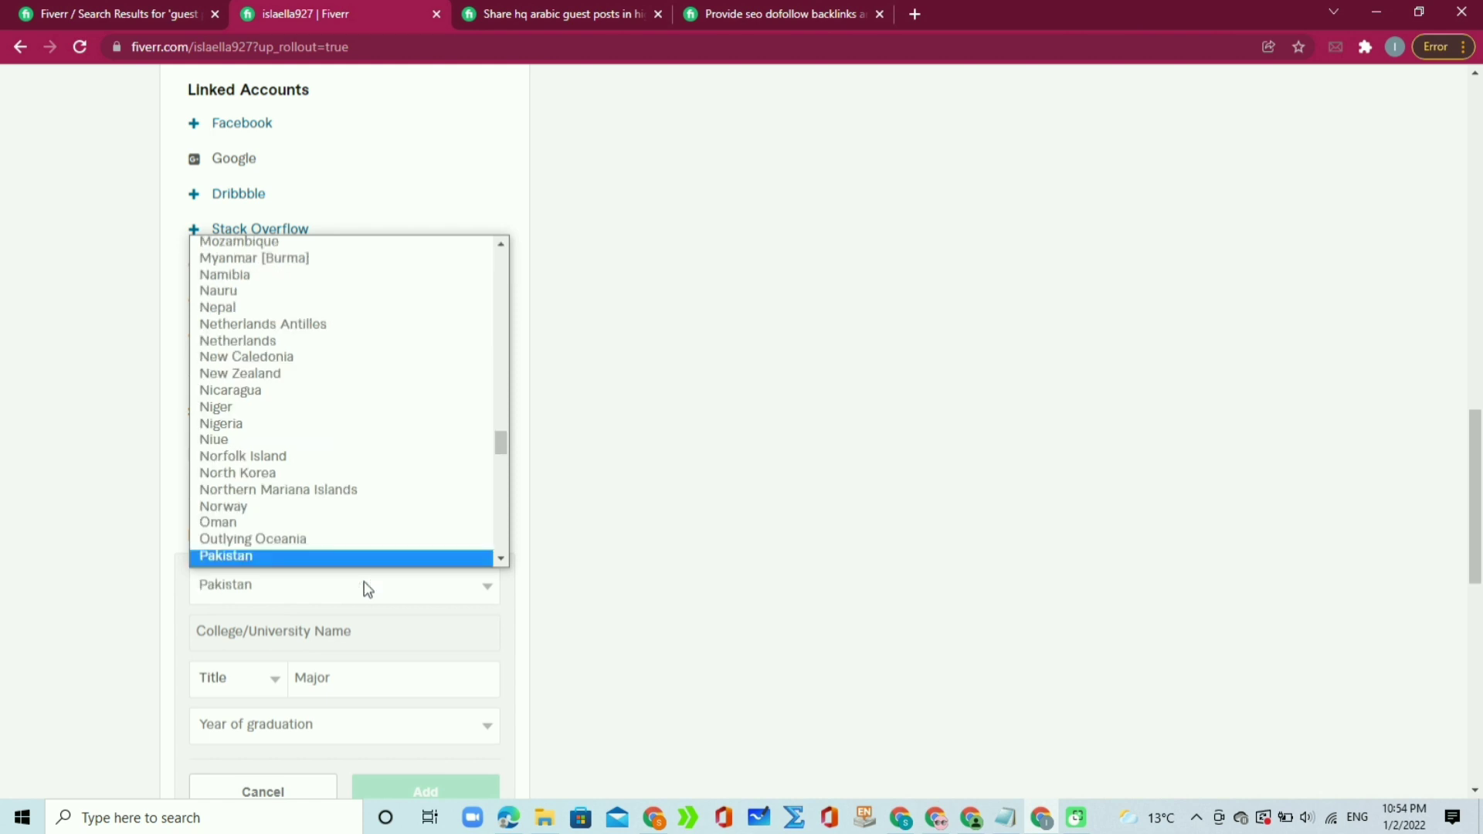
pyautogui.press('Return')
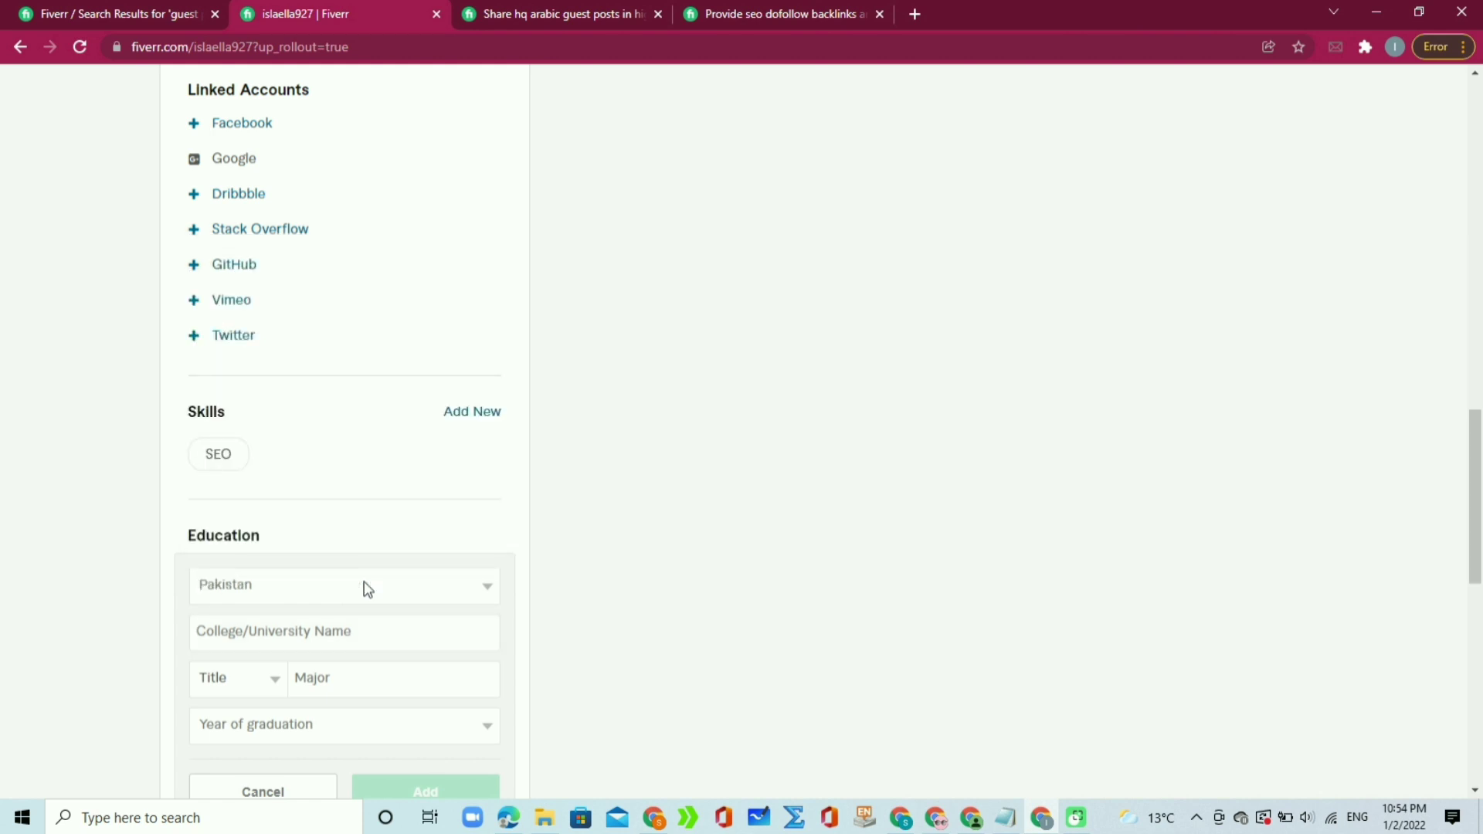
pyautogui.click(368, 637)
pyautogui.write('Laho')
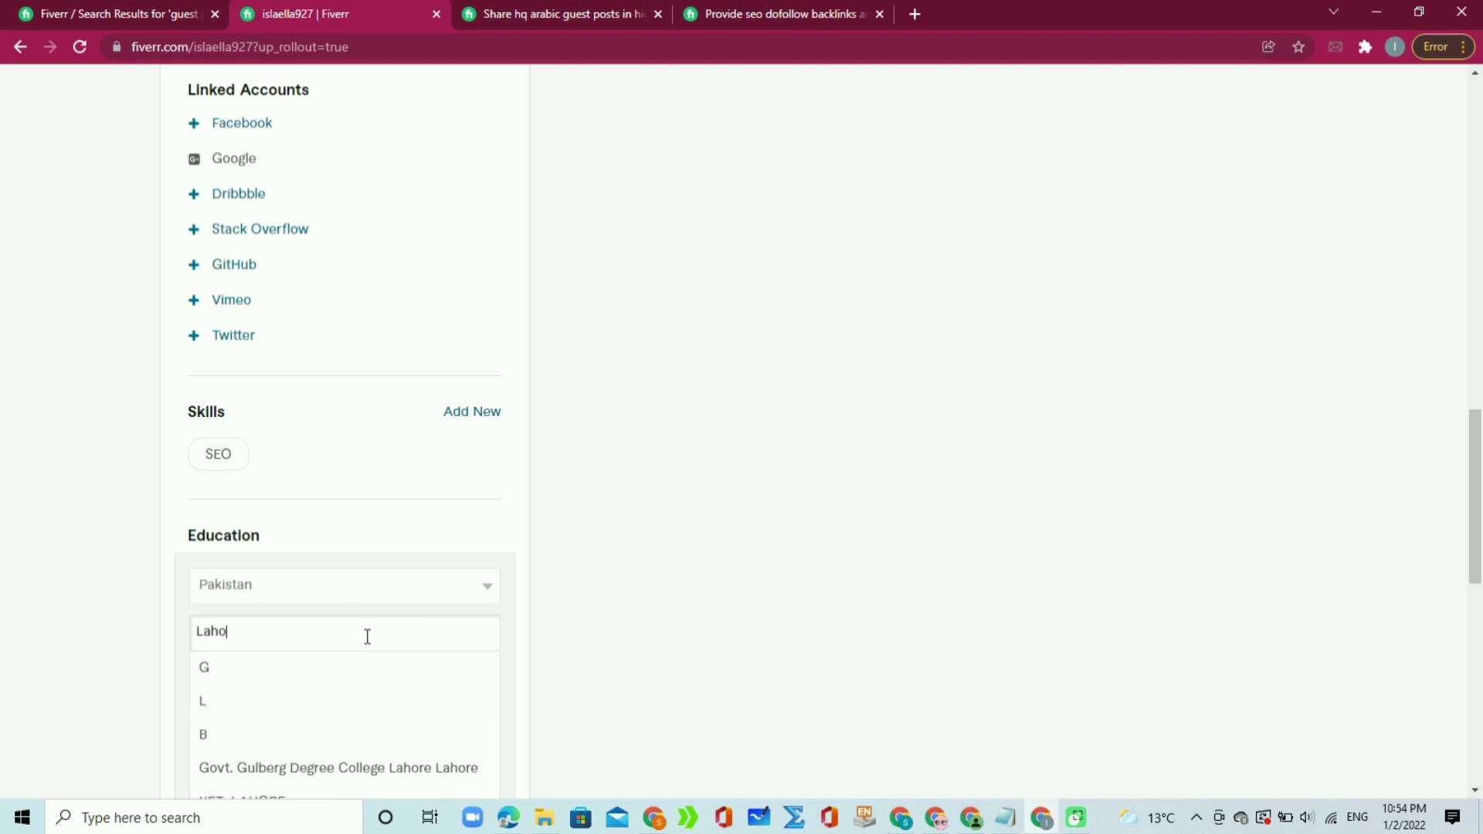
pyautogui.write('re')
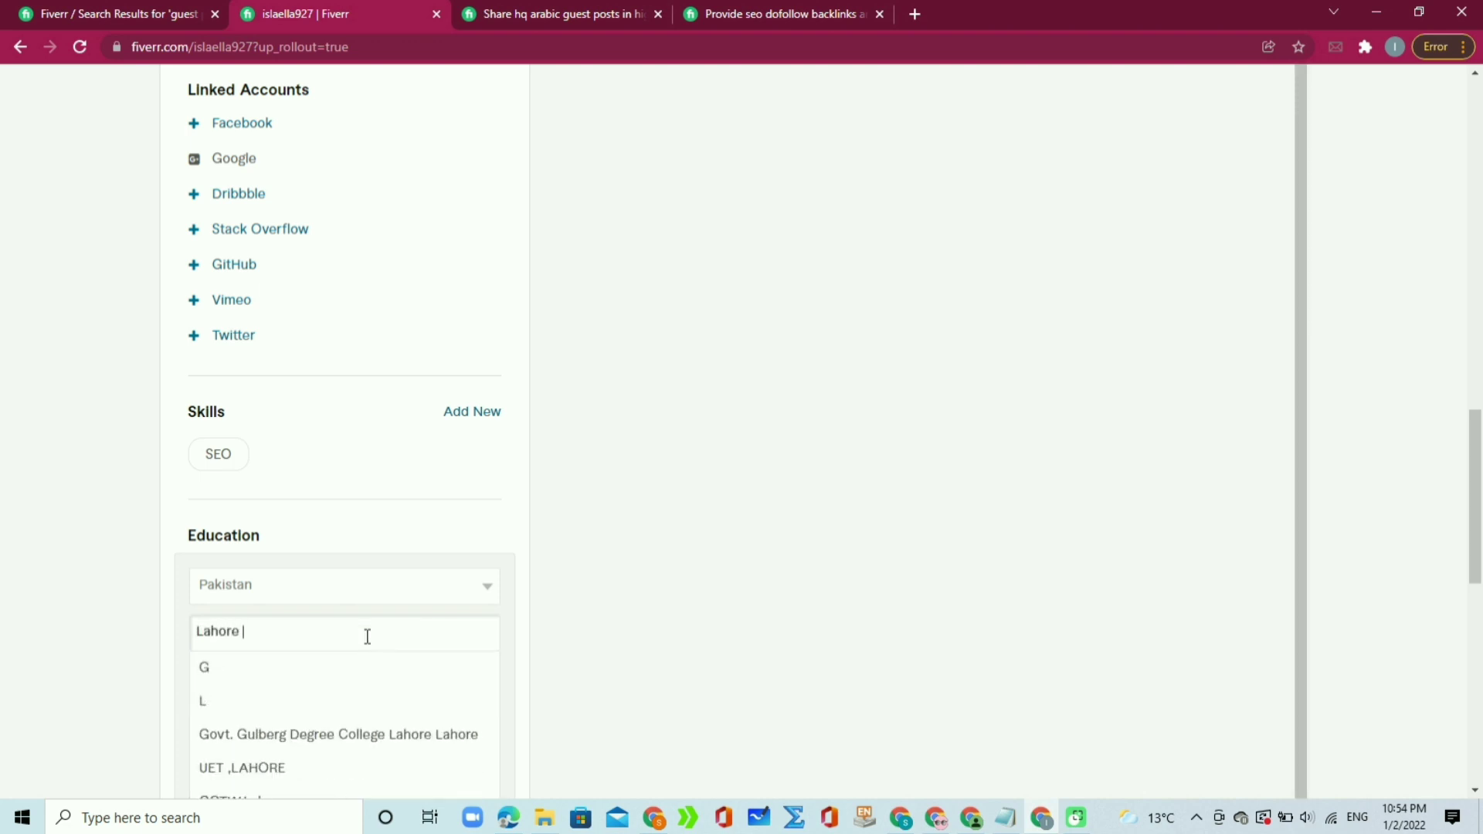
pyautogui.click(369, 734)
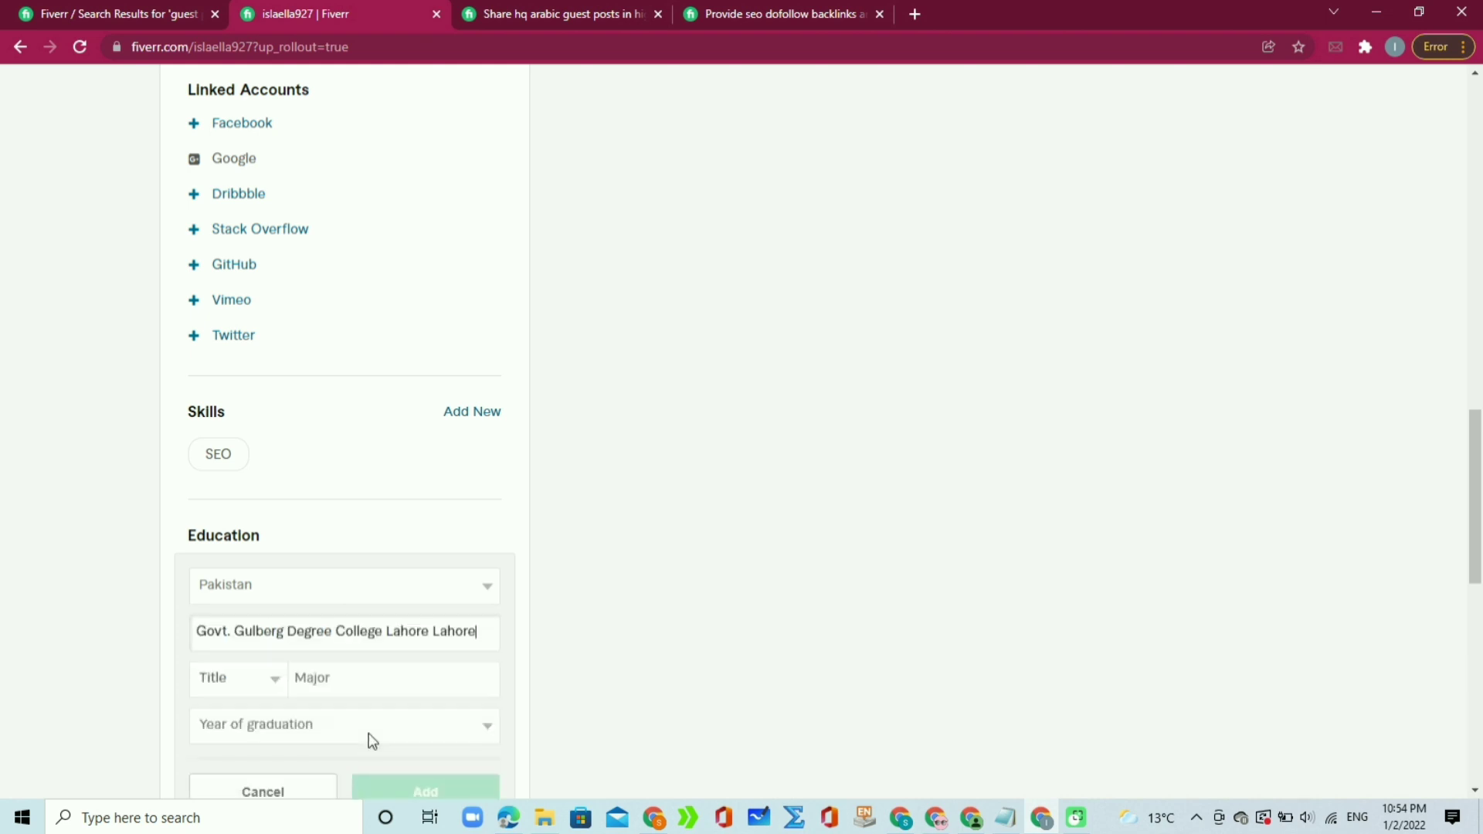
# Step: Set the degree to B.Sc. in Mathematicscomputer Science, graduated 2020
pyautogui.click(275, 680)
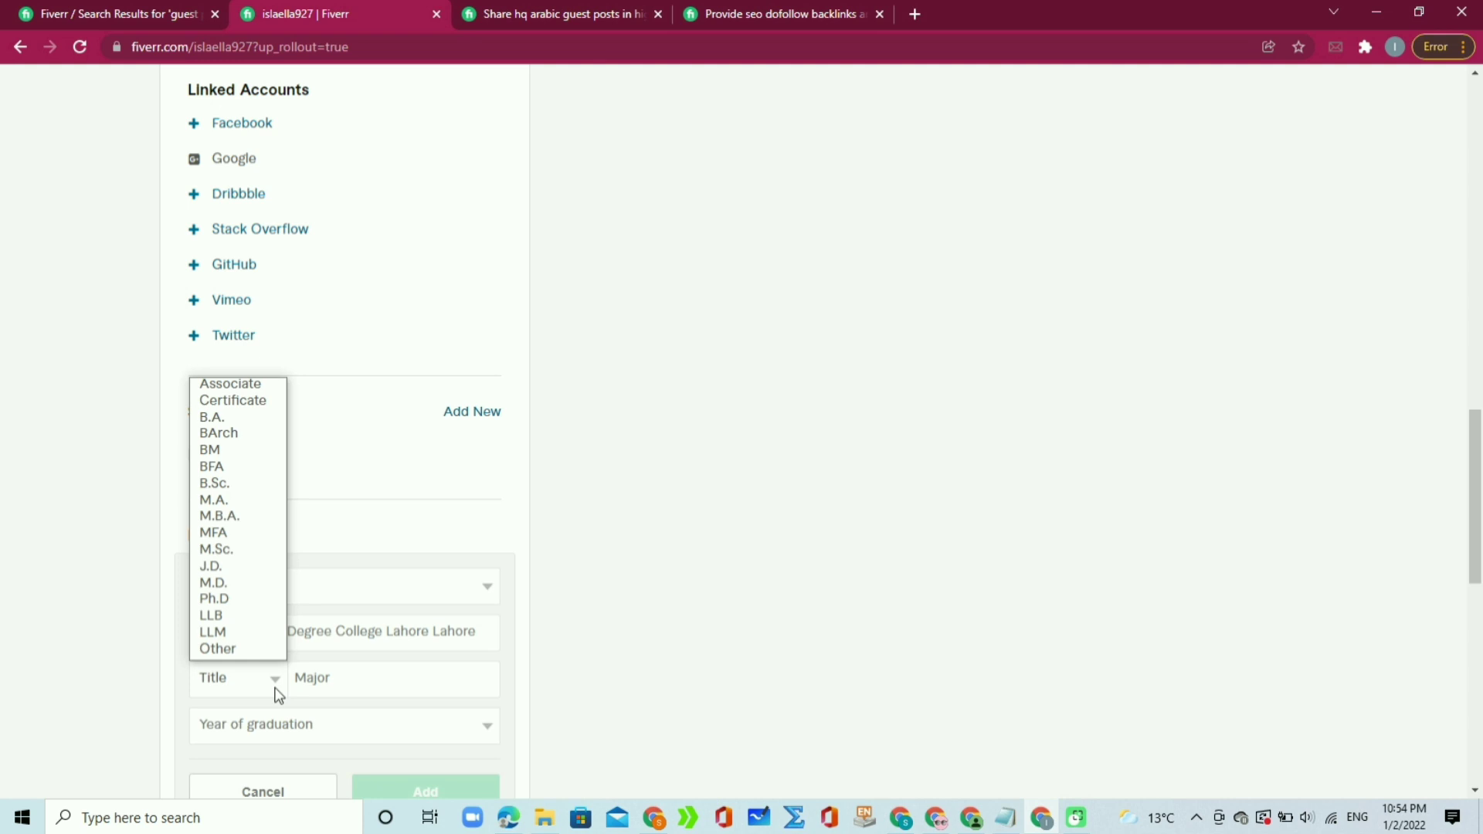
pyautogui.click(259, 487)
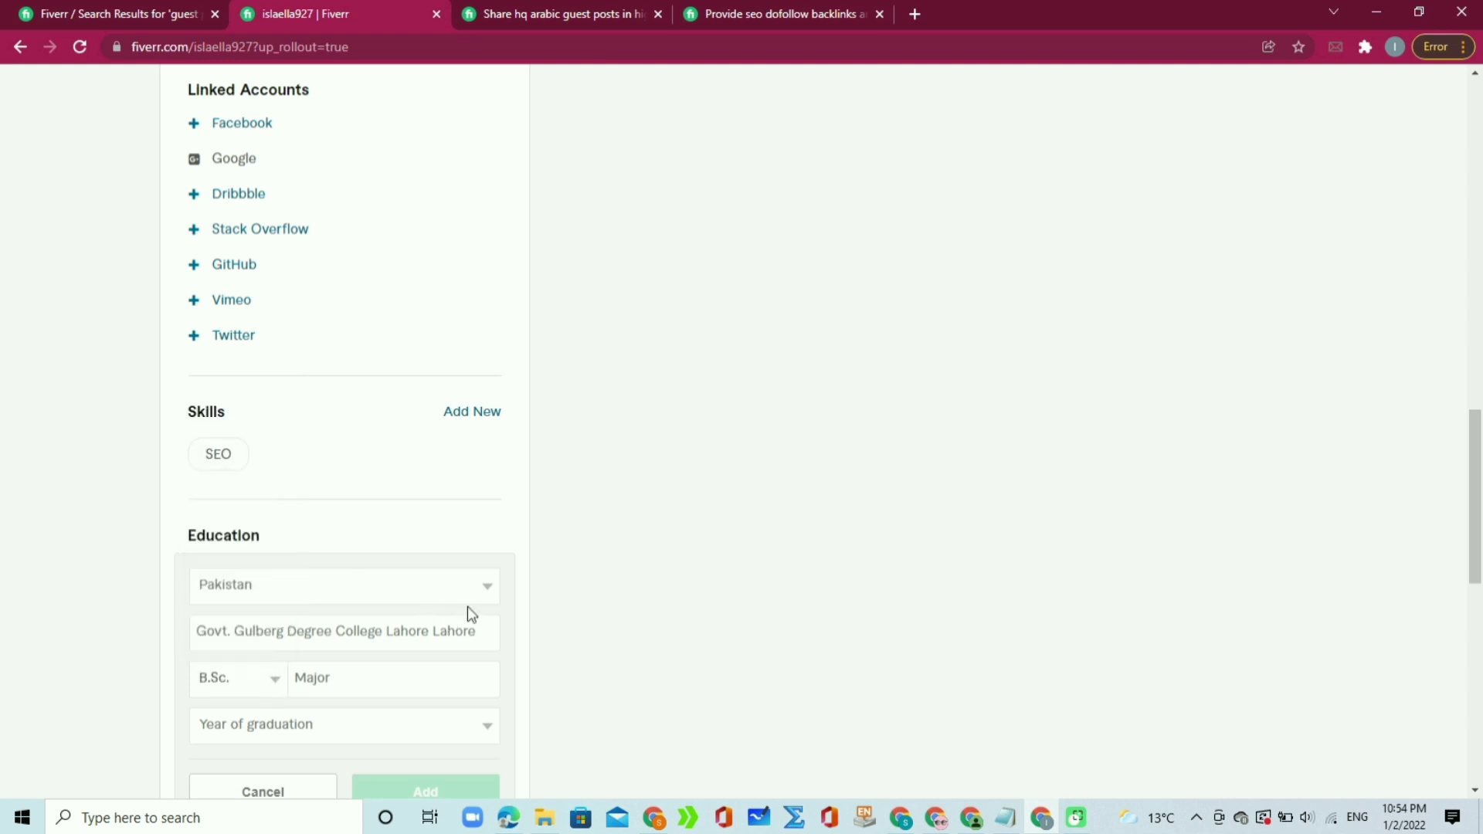
pyautogui.click(411, 685)
pyautogui.write('M')
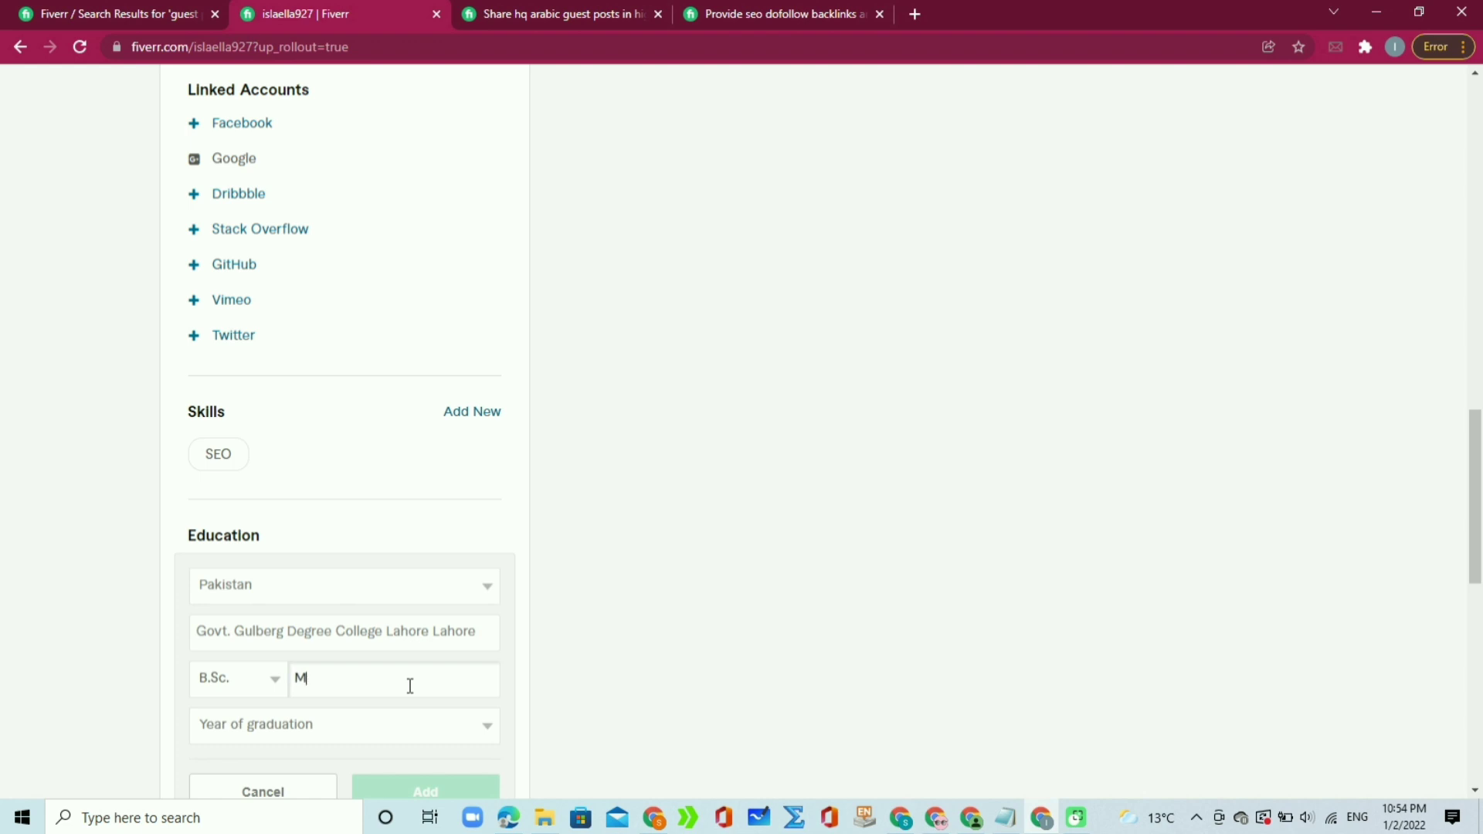
pyautogui.write('ath')
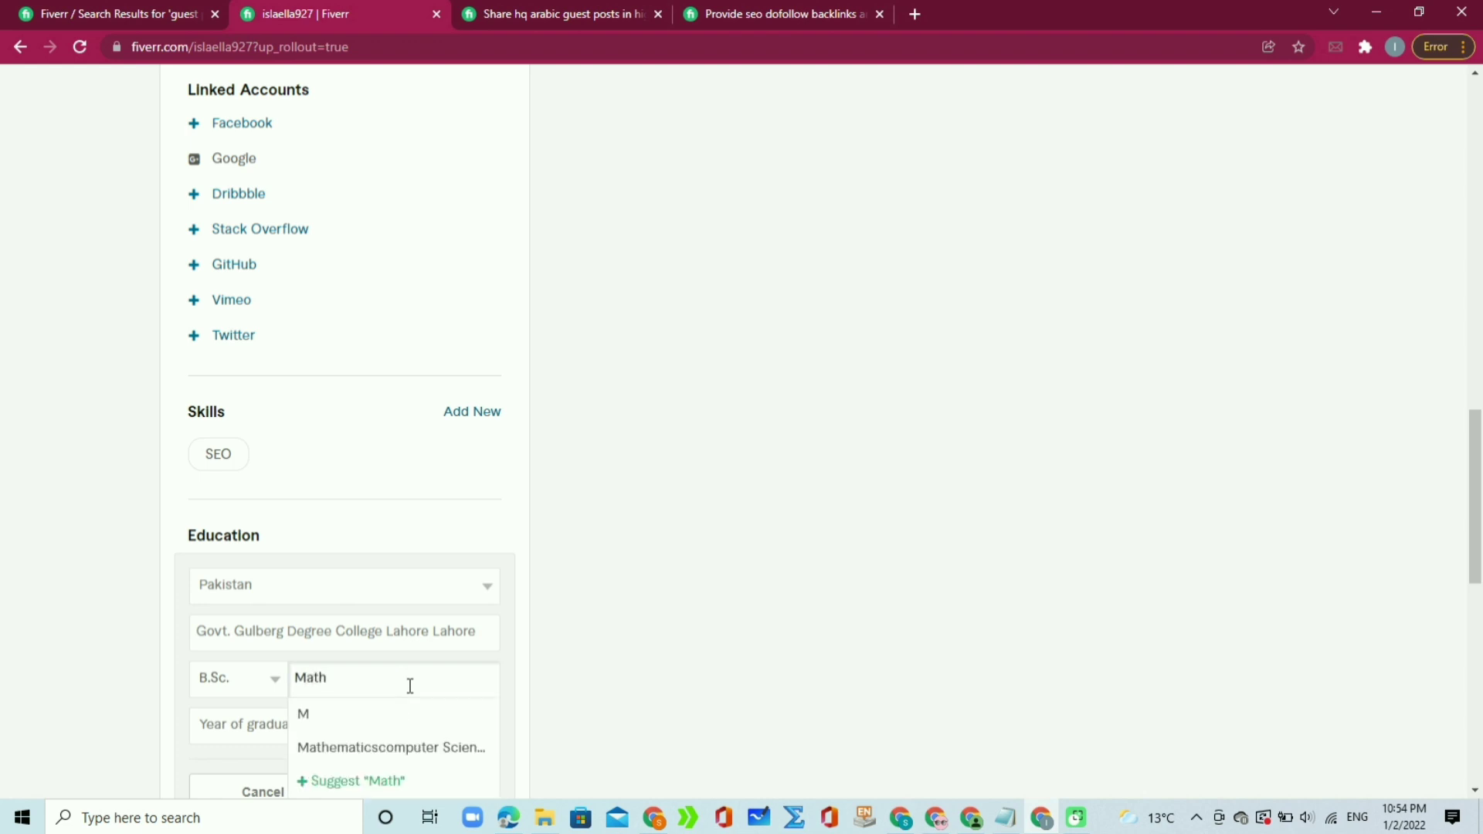
pyautogui.click(420, 753)
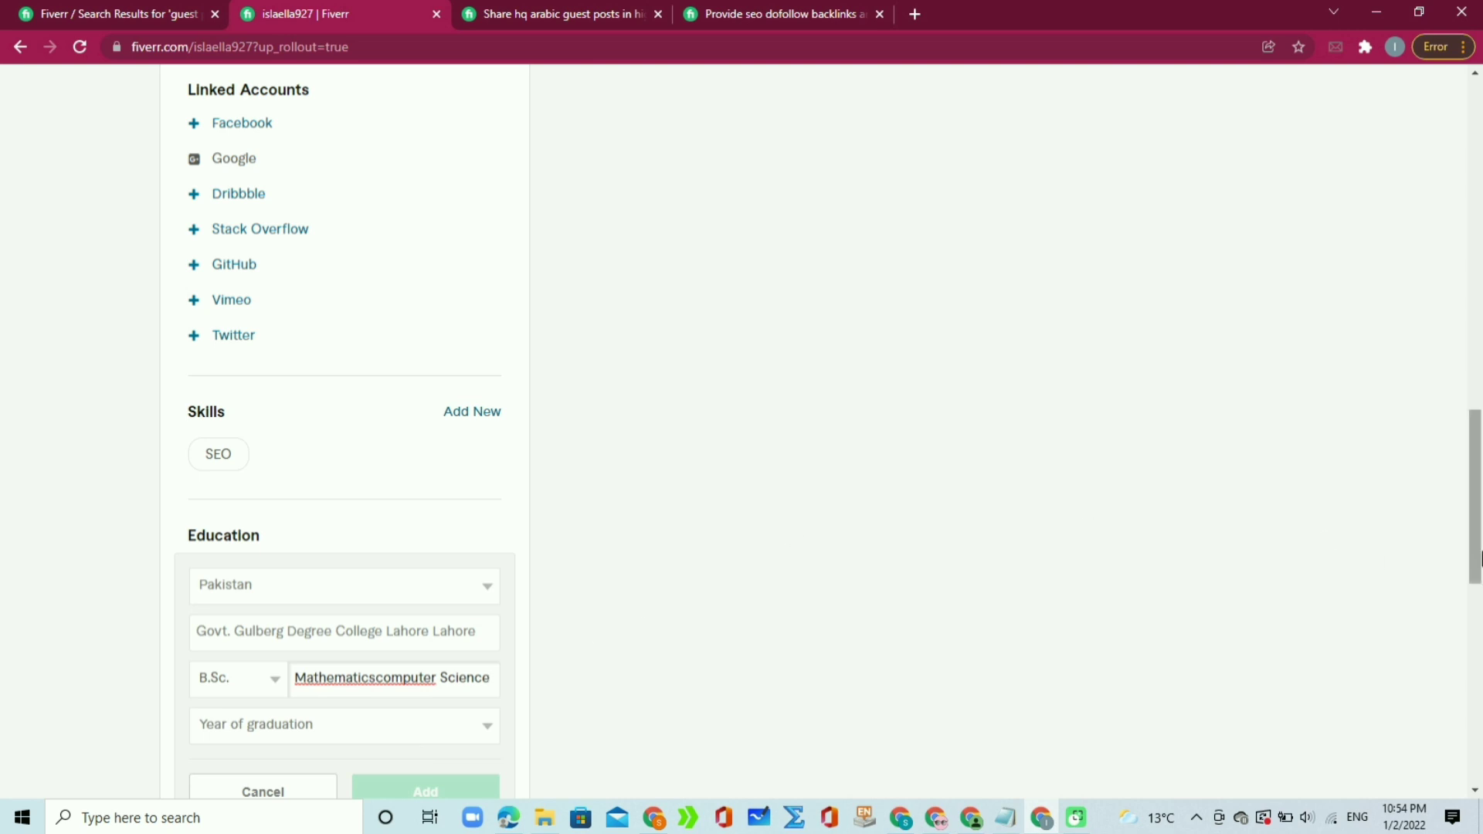
pyautogui.moveTo(1477, 541); pyautogui.dragTo(1477, 594)
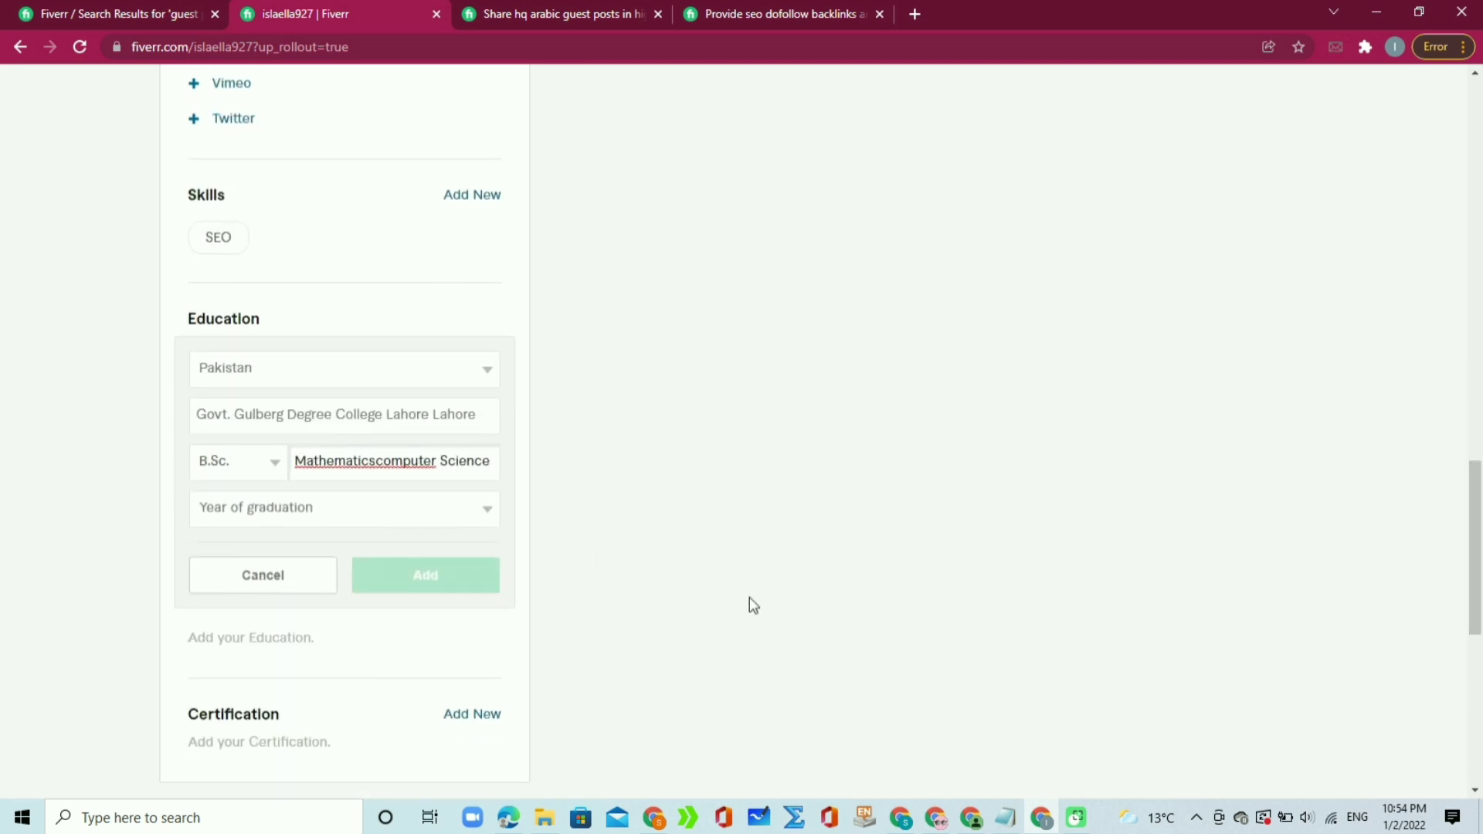
pyautogui.click(458, 510)
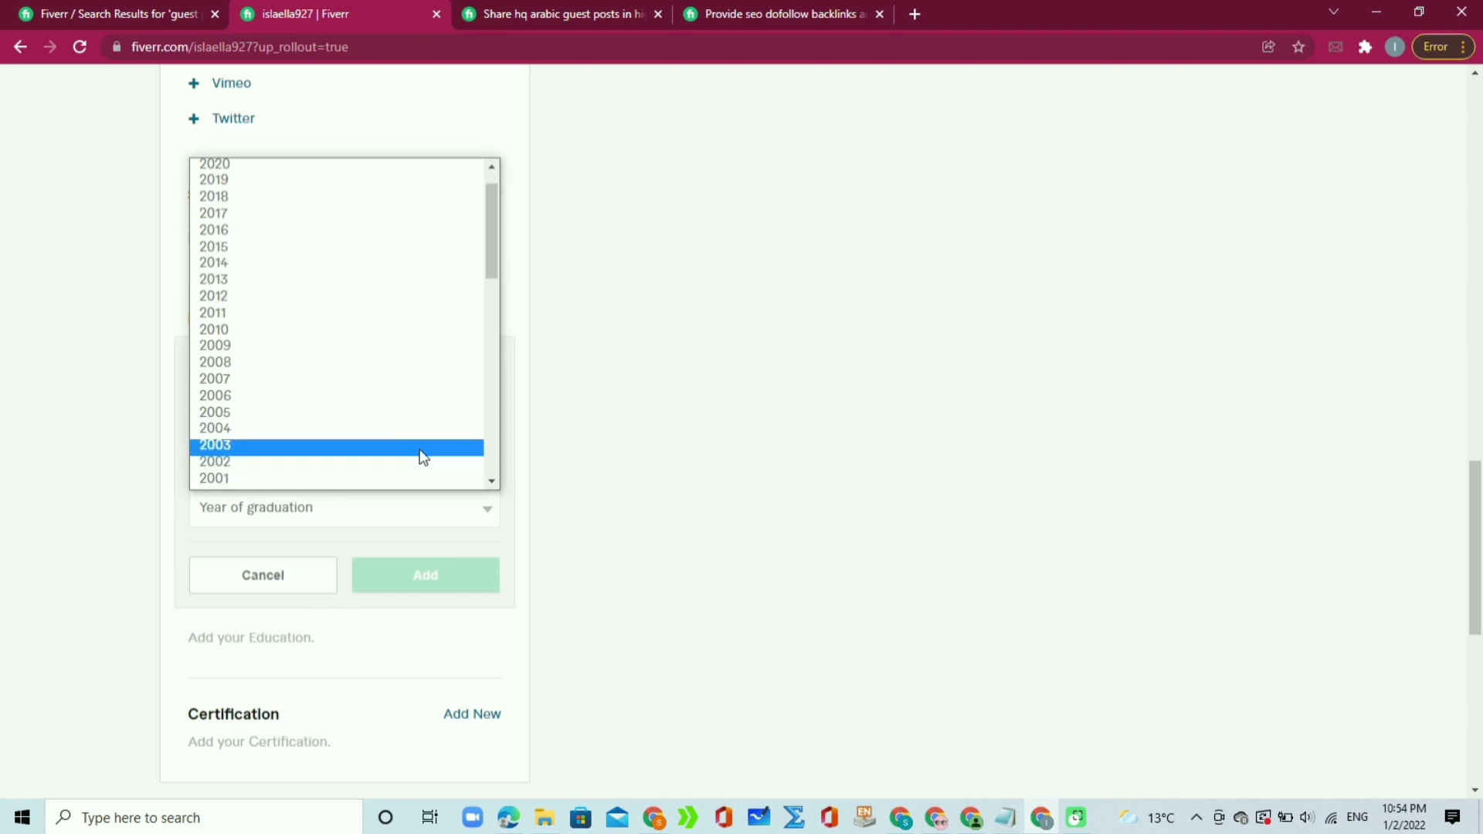
pyautogui.click(440, 165)
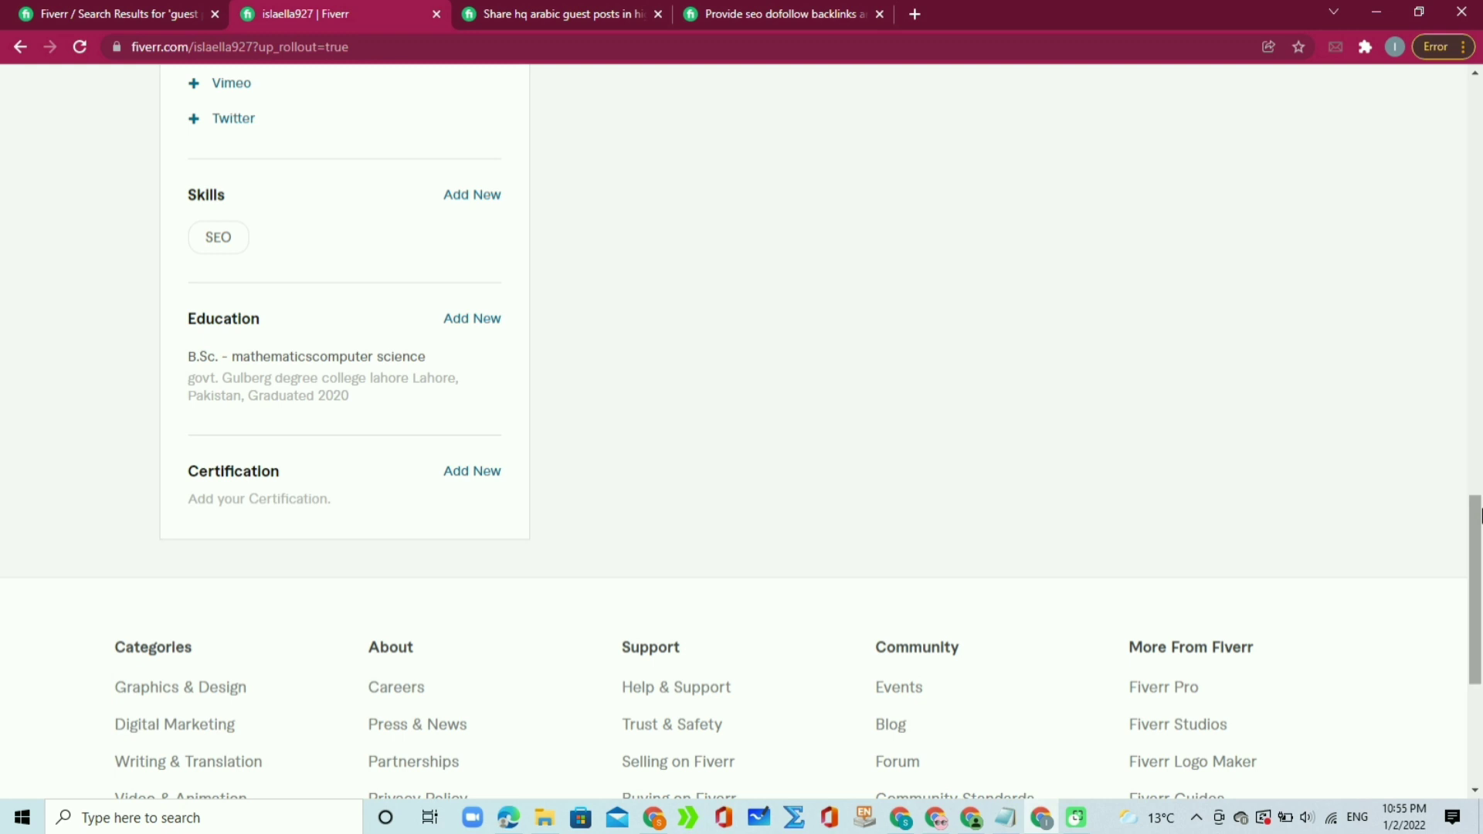
pyautogui.moveTo(1479, 539); pyautogui.dragTo(1479, 125)
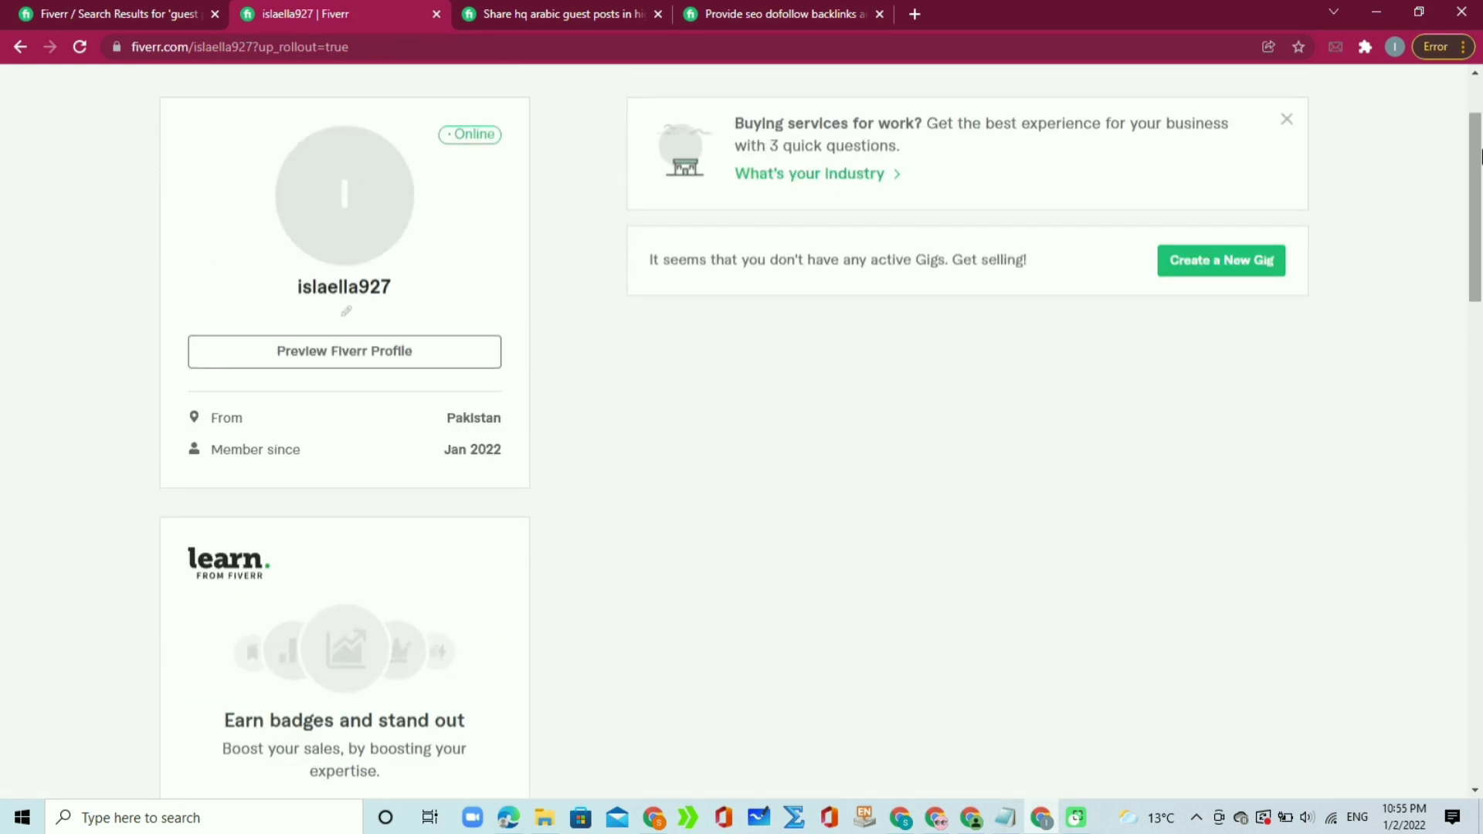
# Step: Upload the gu image from Pictures as the profile photo, then start creating a new gig
pyautogui.click(361, 207)
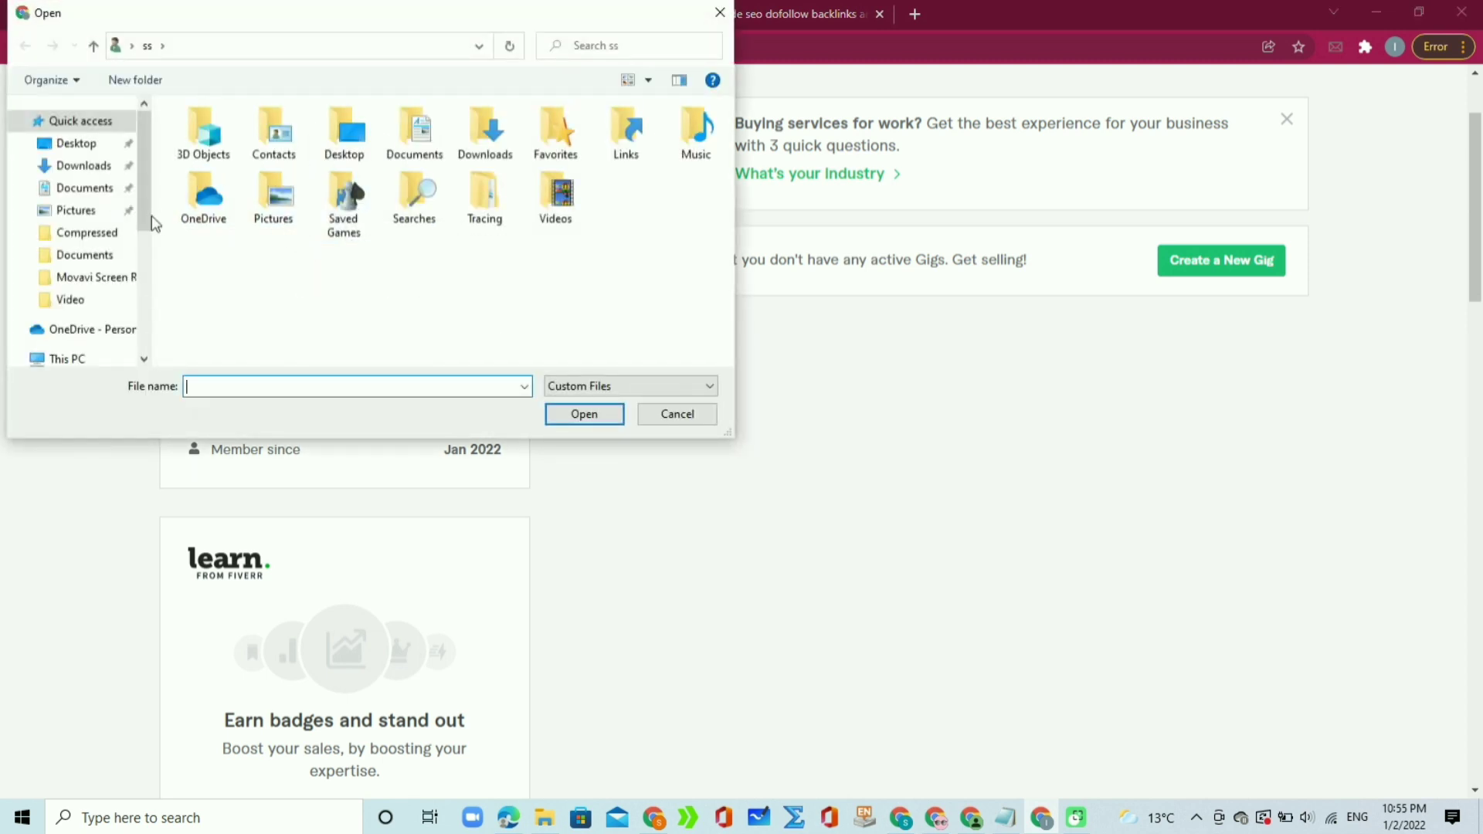
pyautogui.click(116, 215)
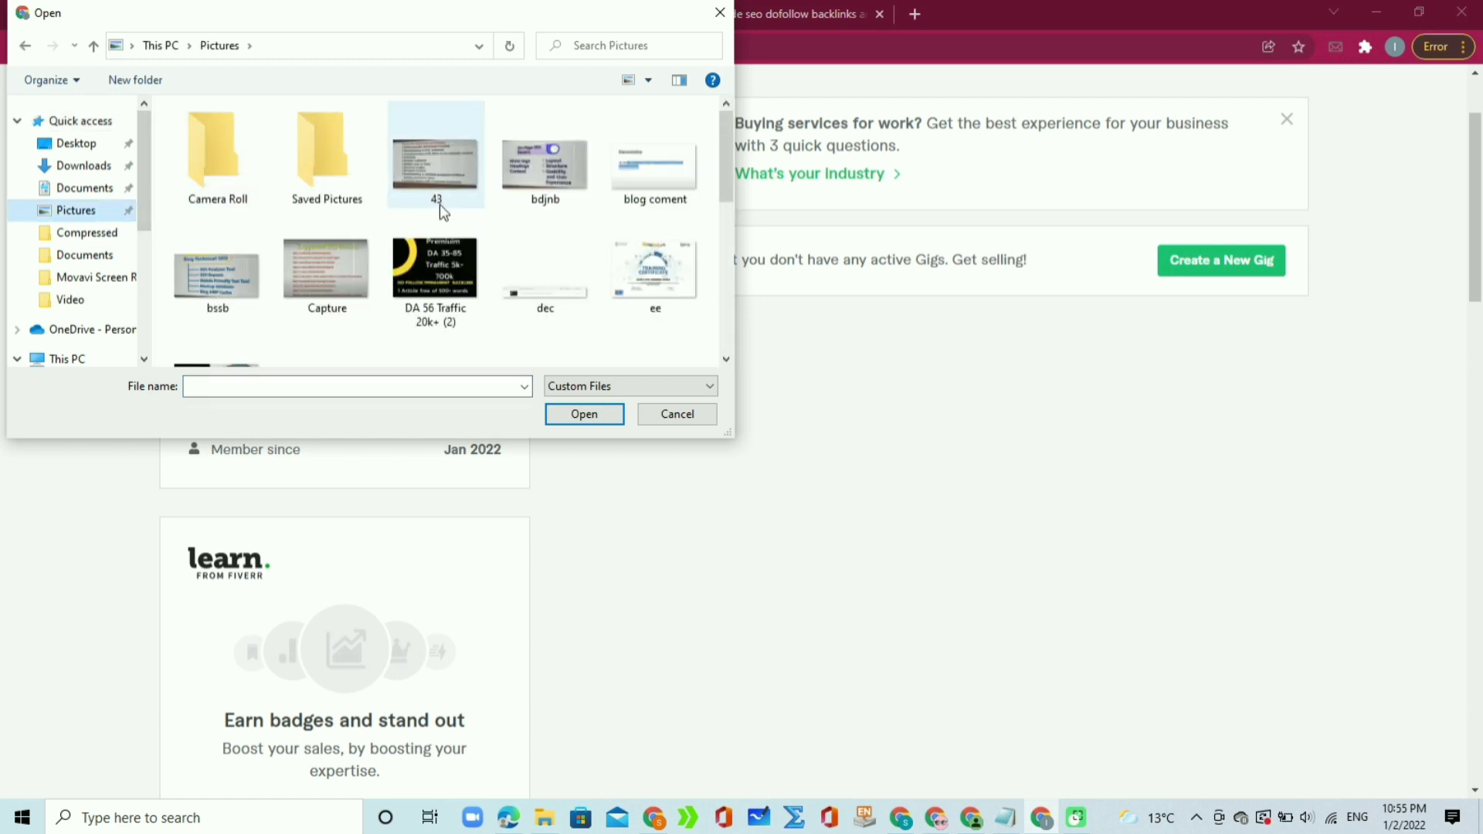
pyautogui.scroll(-3, 540, 159)
pyautogui.click(540, 159)
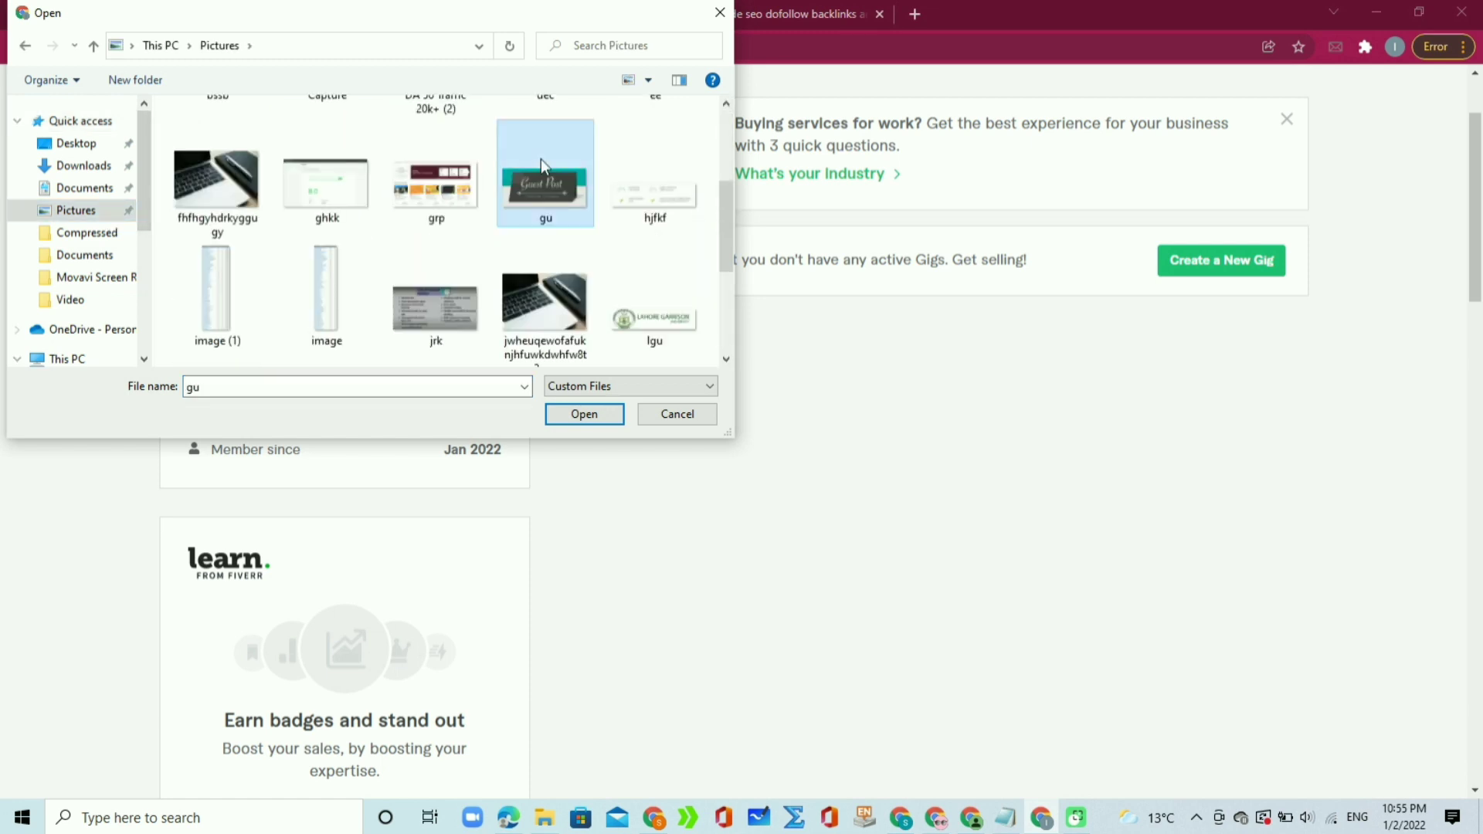
pyautogui.doubleClick(541, 159)
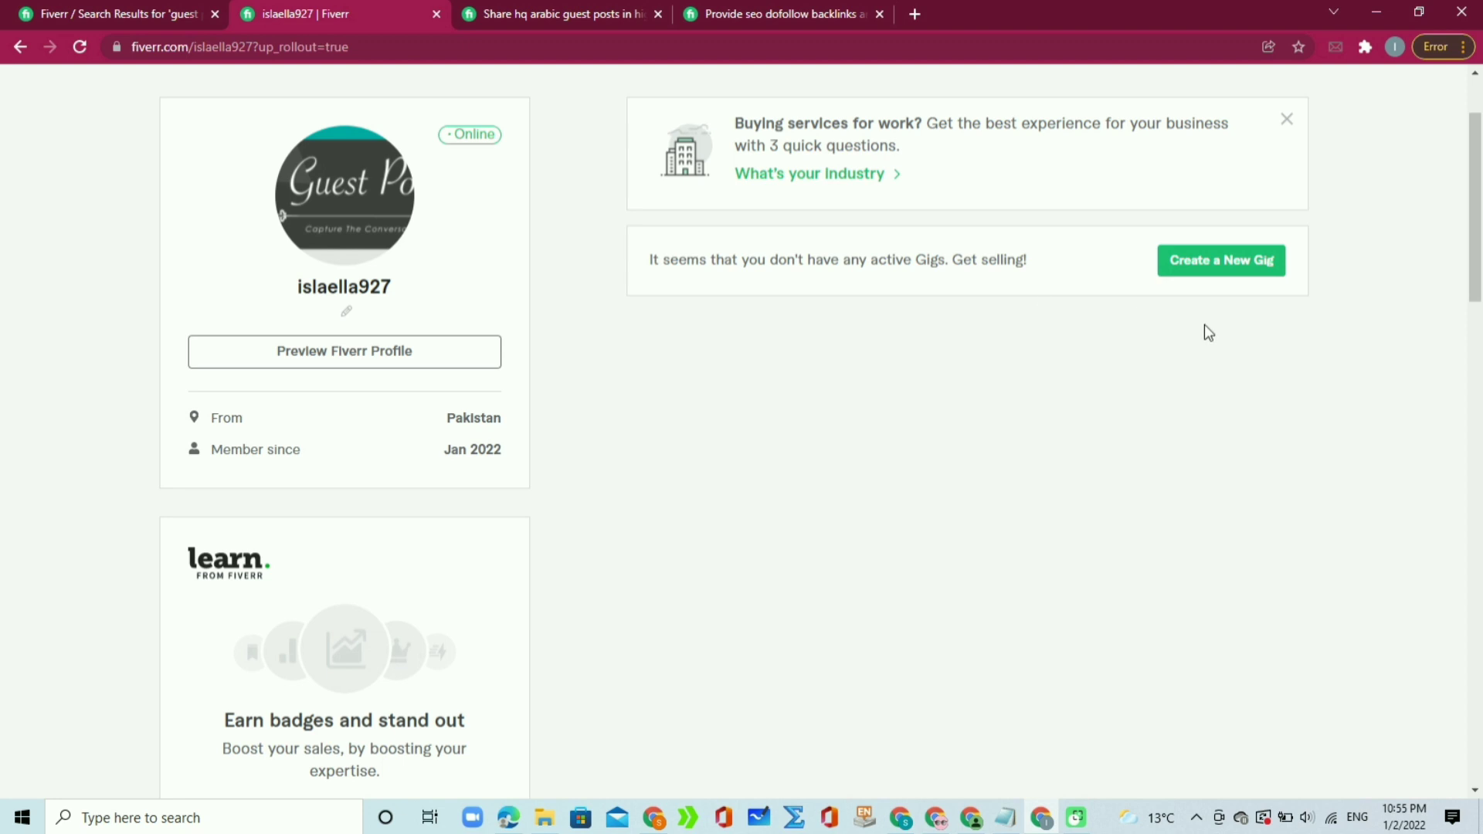
pyautogui.click(1186, 270)
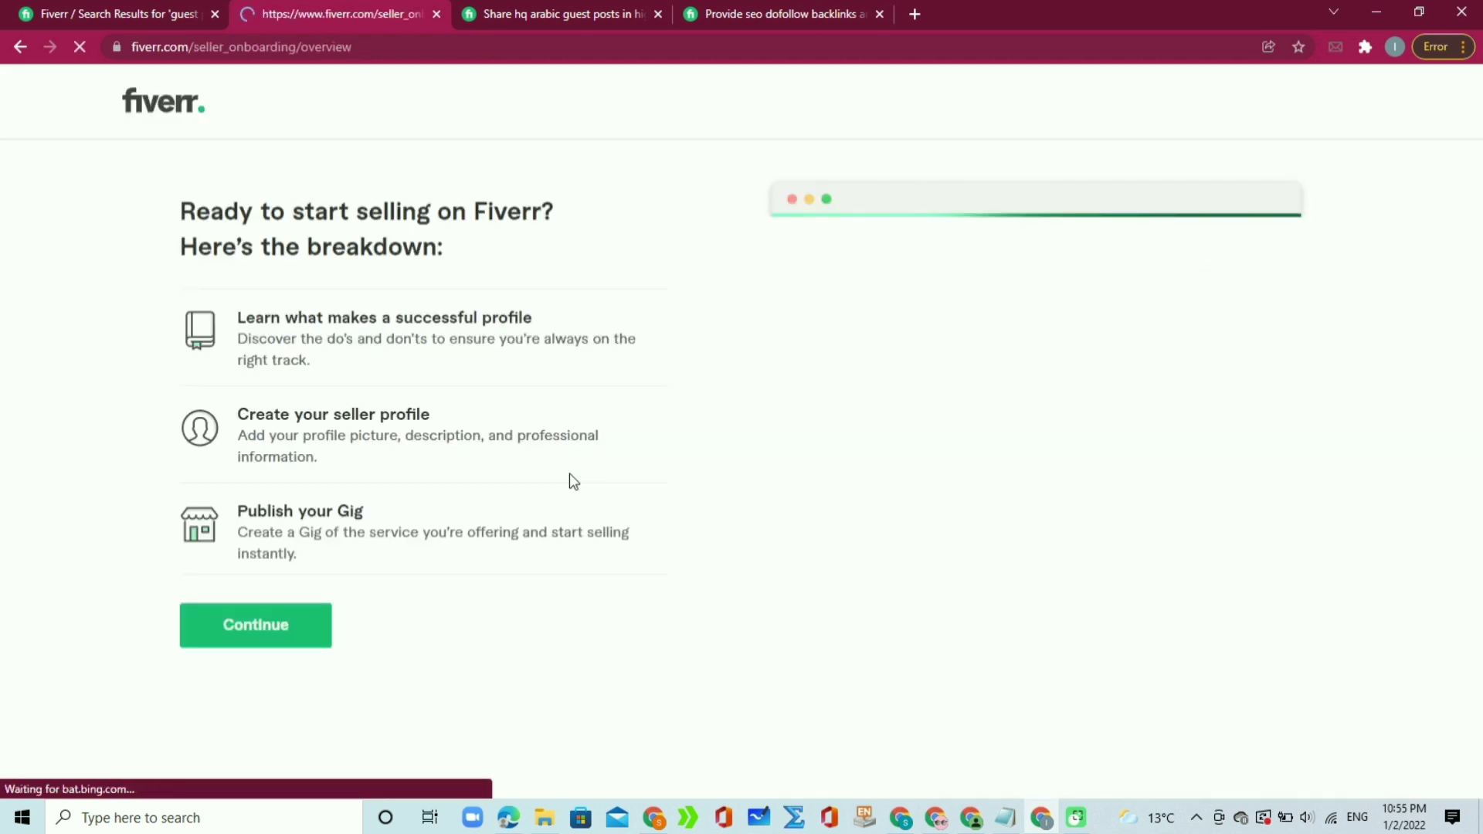
# Step: Continue past the breakdown, profile tips and things-to-avoid pages to Personal Info
pyautogui.click(249, 632)
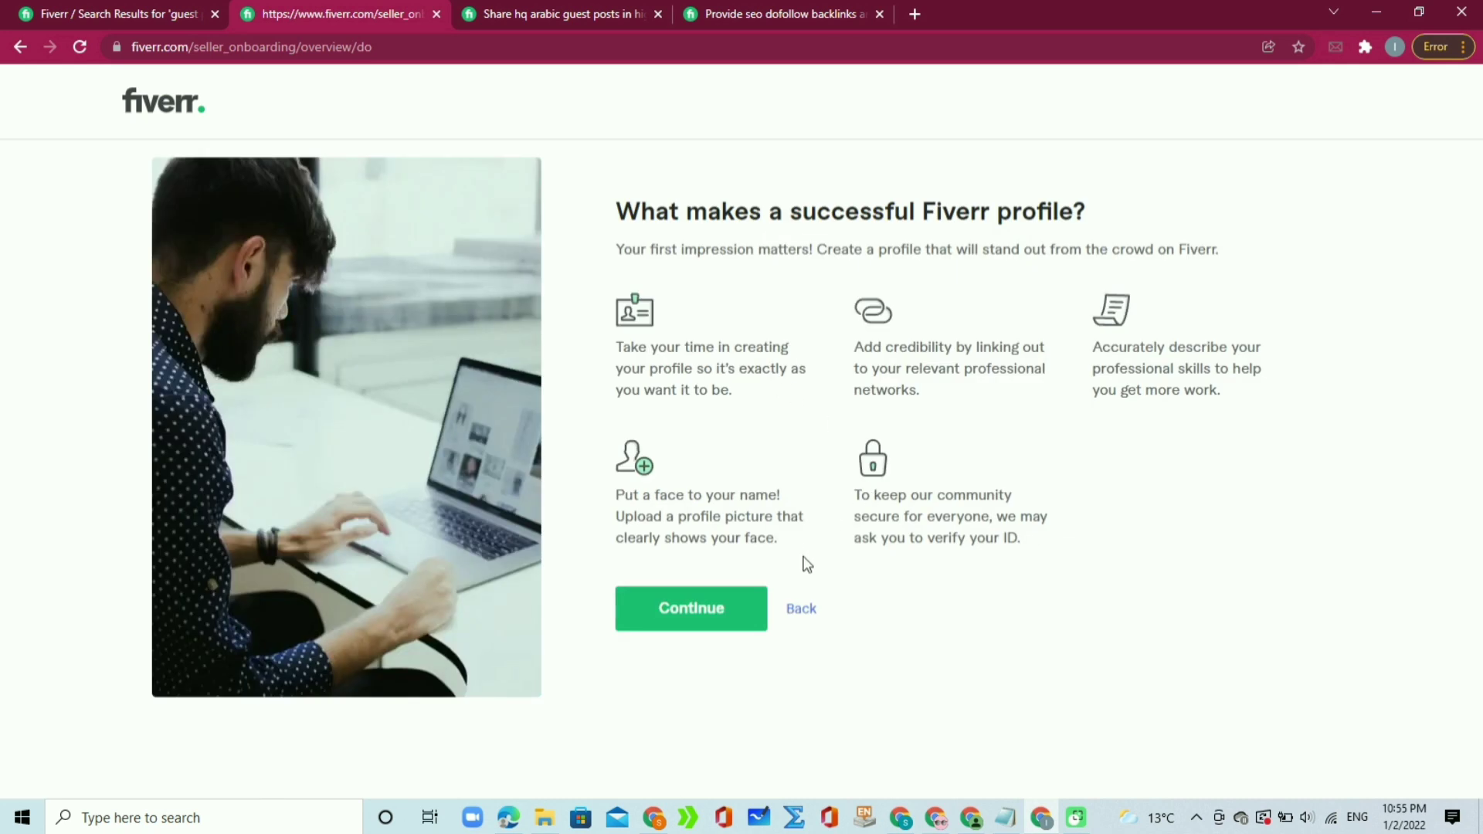
pyautogui.click(704, 616)
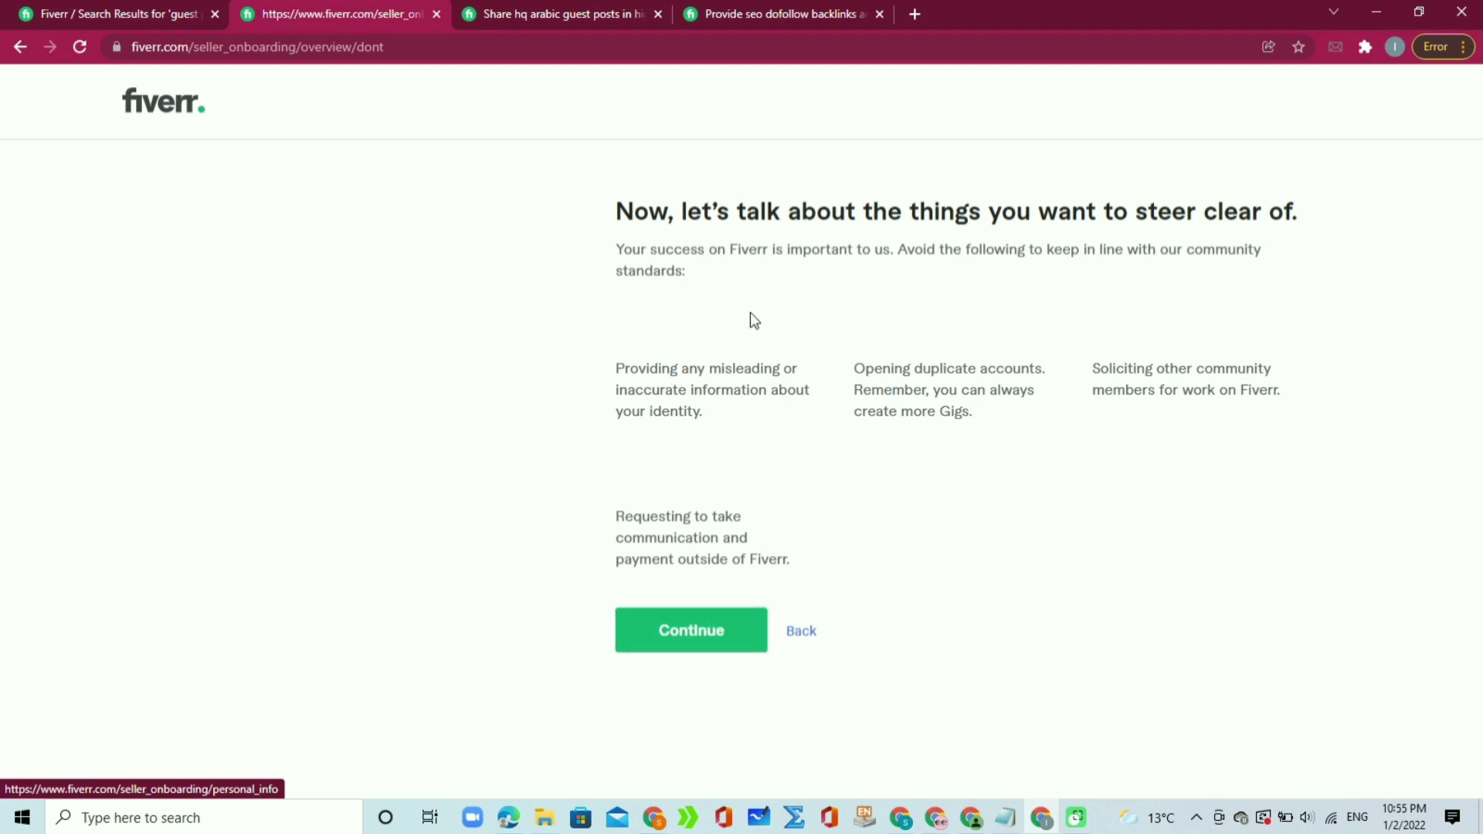
pyautogui.click(701, 639)
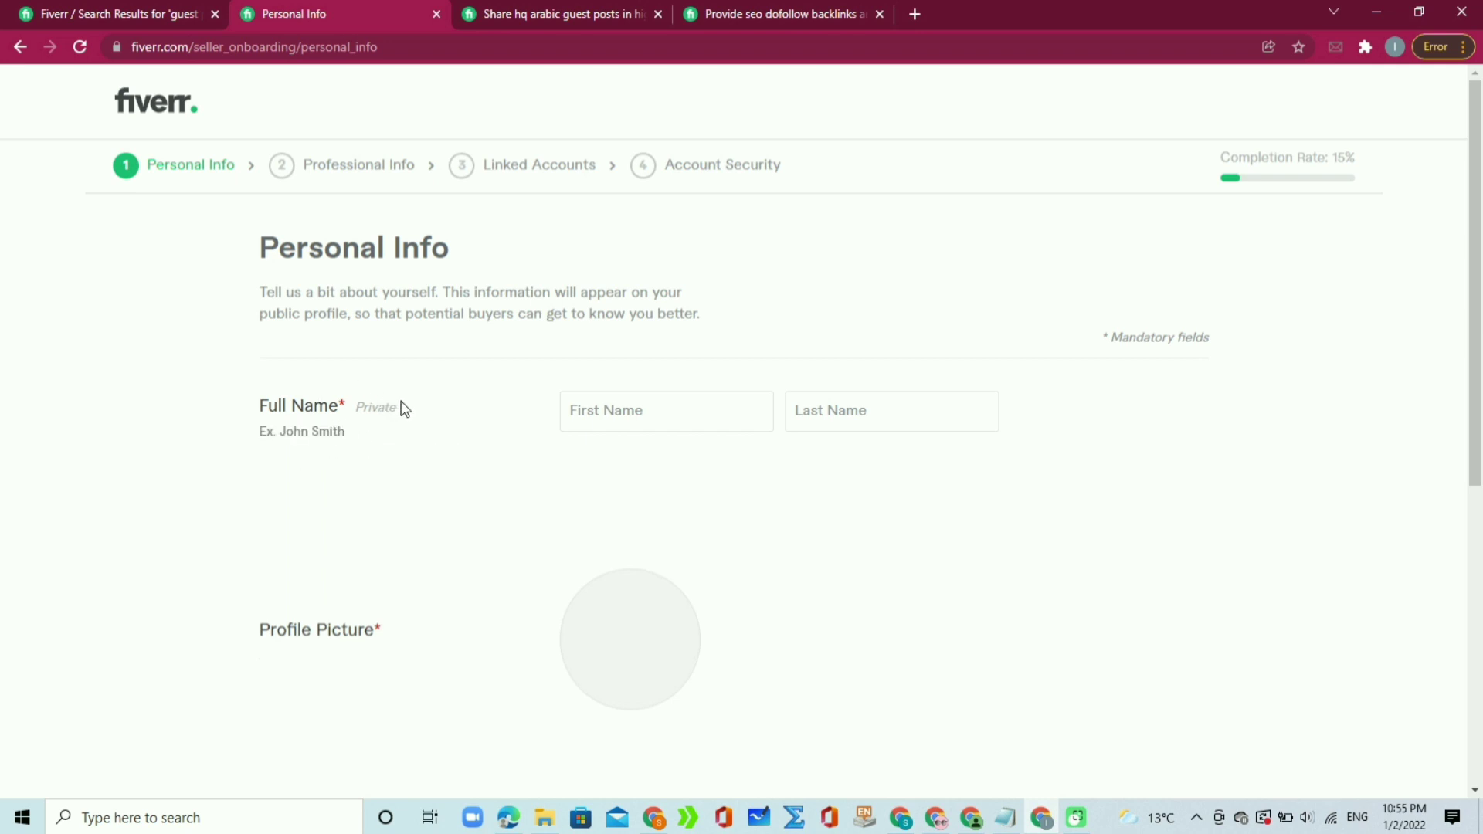
# Step: Enter the seller's first and last name, review the form, and continue to Professional Info
pyautogui.click(621, 408)
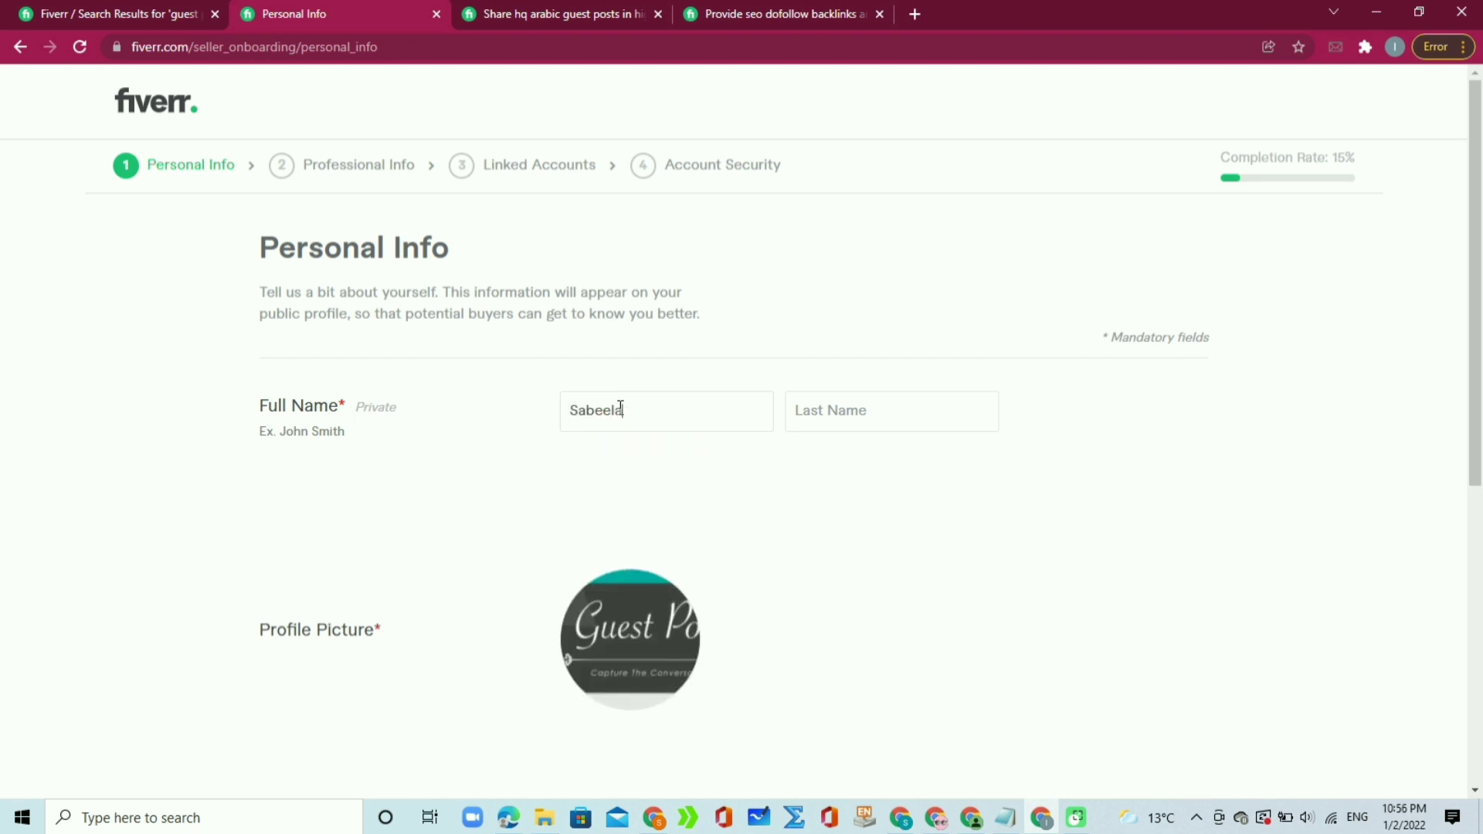
pyautogui.click(836, 410)
pyautogui.scroll(-1, 1477, 318)
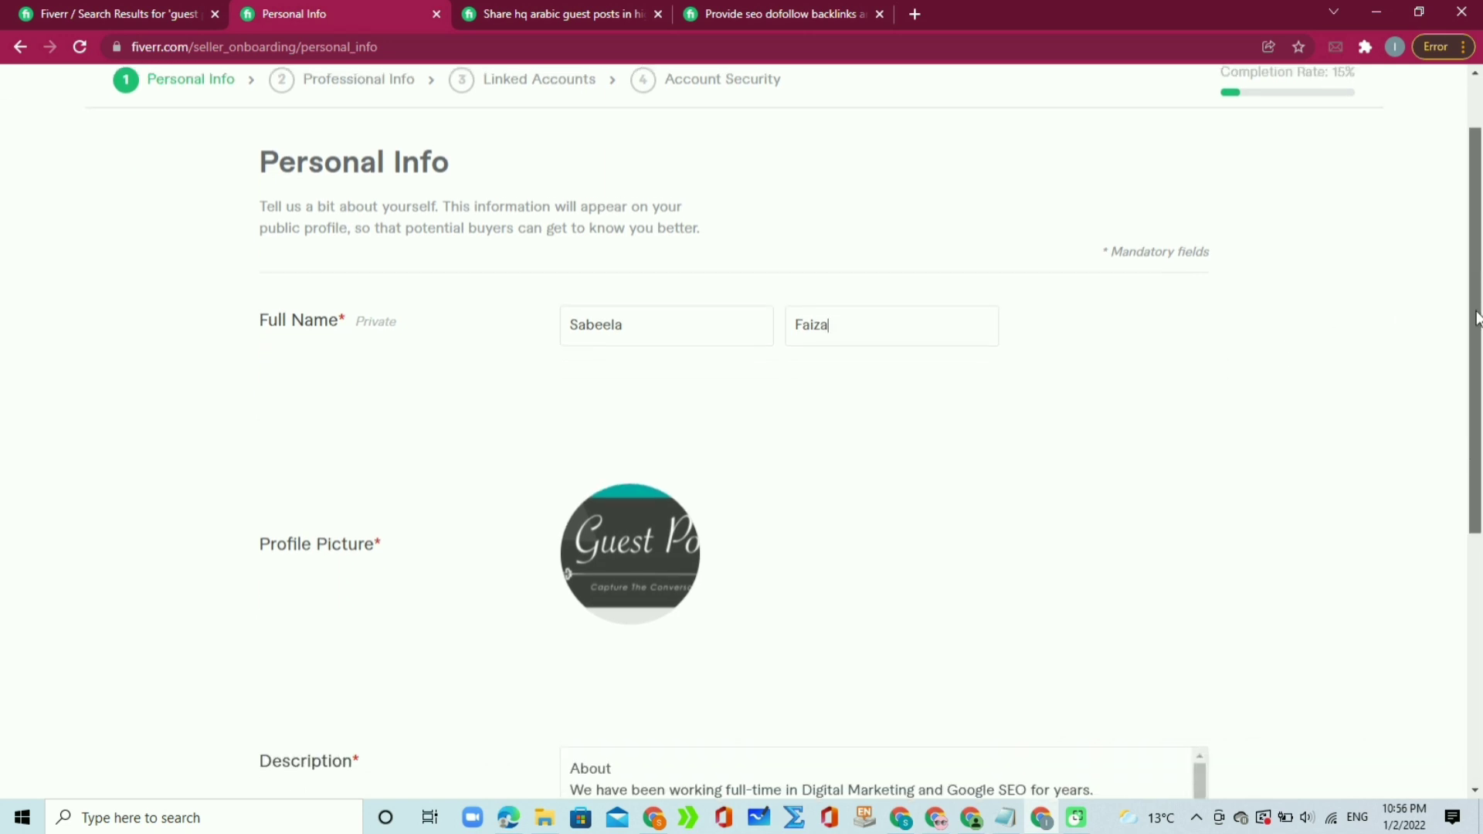
pyautogui.scroll(1, 1477, 319)
pyautogui.moveTo(1223, 116); pyautogui.dragTo(1364, 132)
pyautogui.moveTo(1480, 228); pyautogui.dragTo(1443, 477)
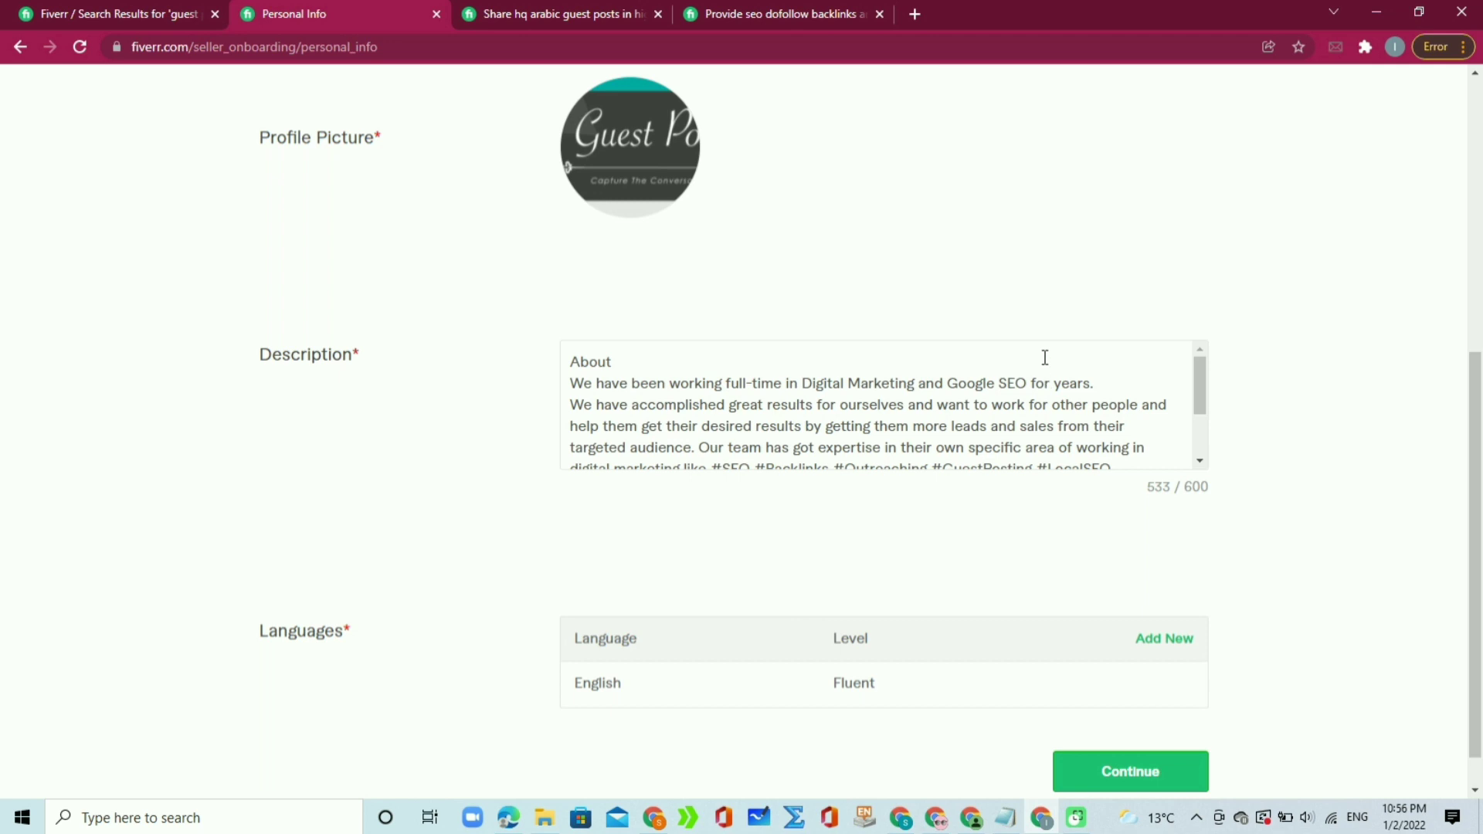
pyautogui.moveTo(1475, 394); pyautogui.dragTo(1481, 203)
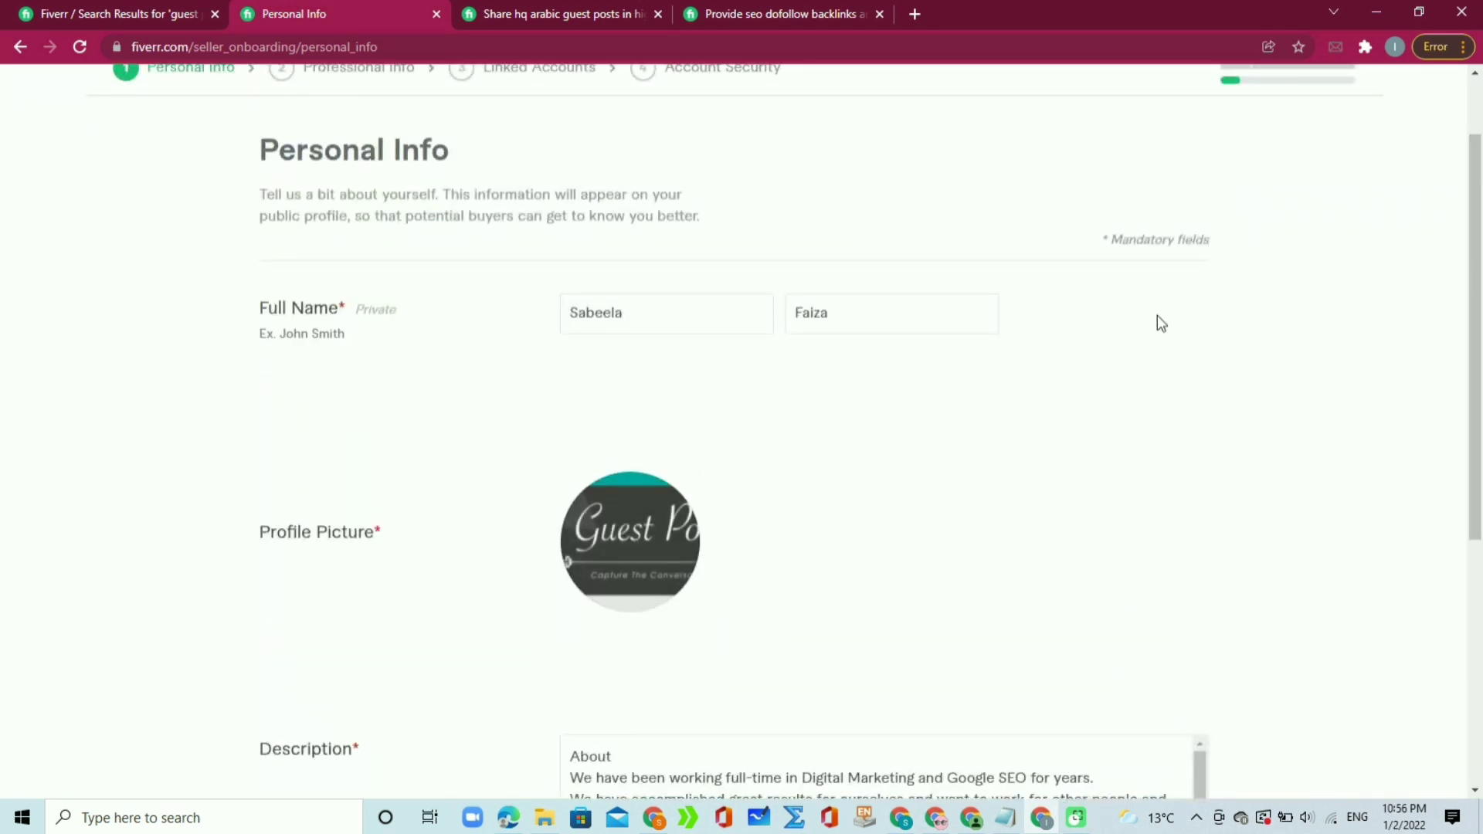
pyautogui.moveTo(1481, 228); pyautogui.dragTo(1443, 585)
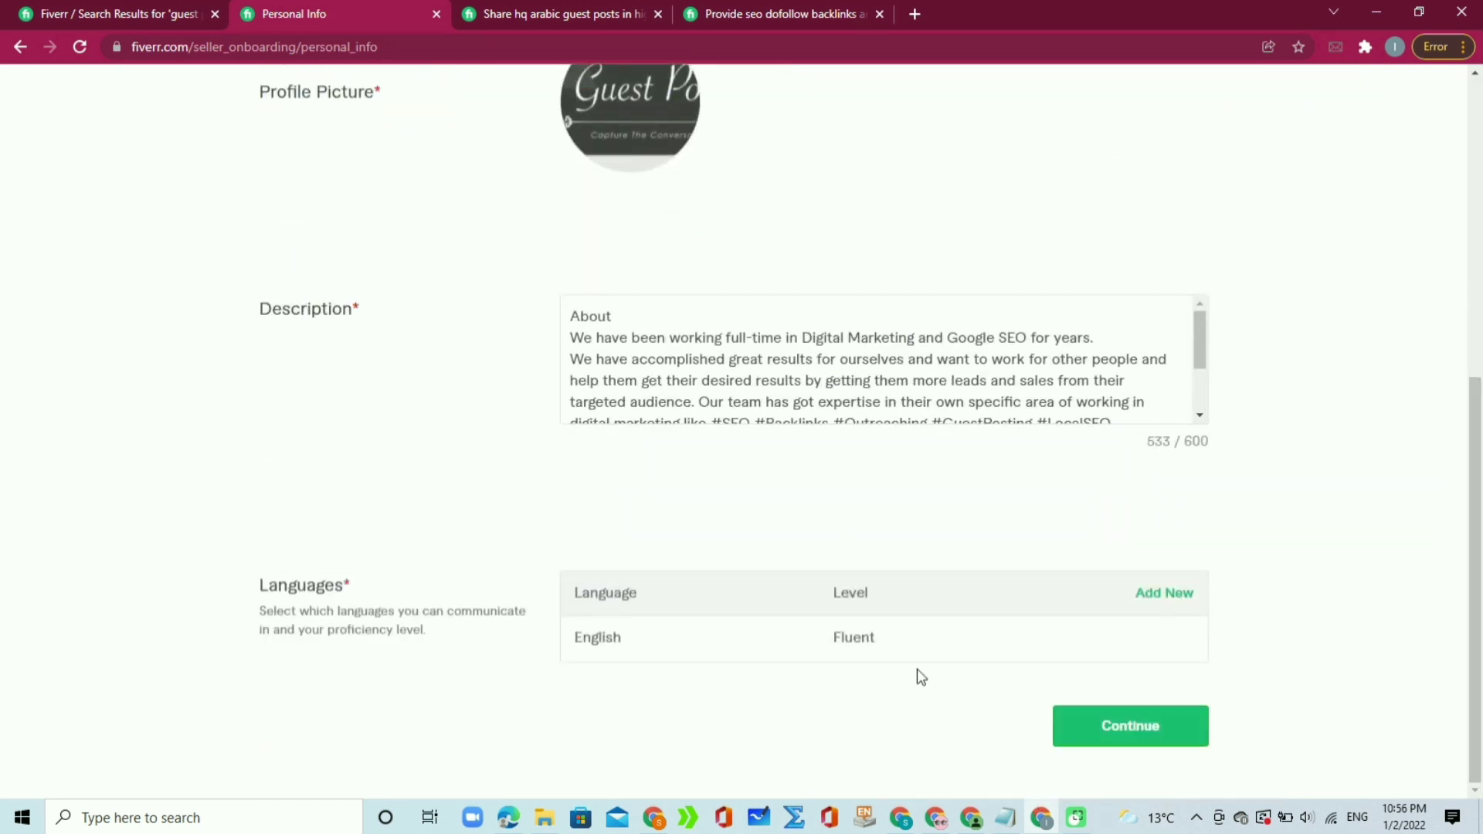
pyautogui.click(1117, 730)
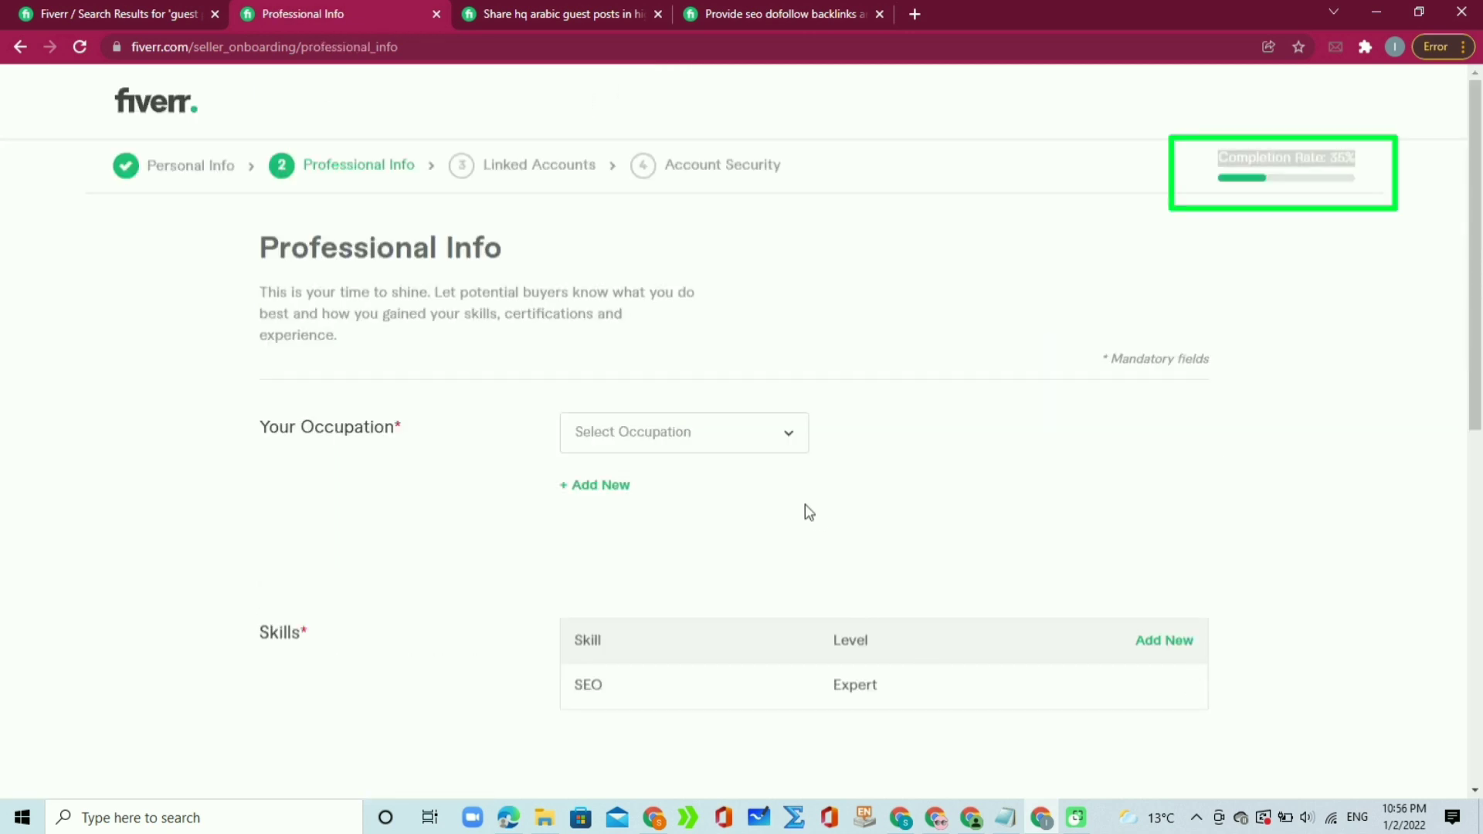
# Step: Set occupation Digital Marketing from 2020 to 2022 with SEO and Content Marketing skills
pyautogui.click(782, 446)
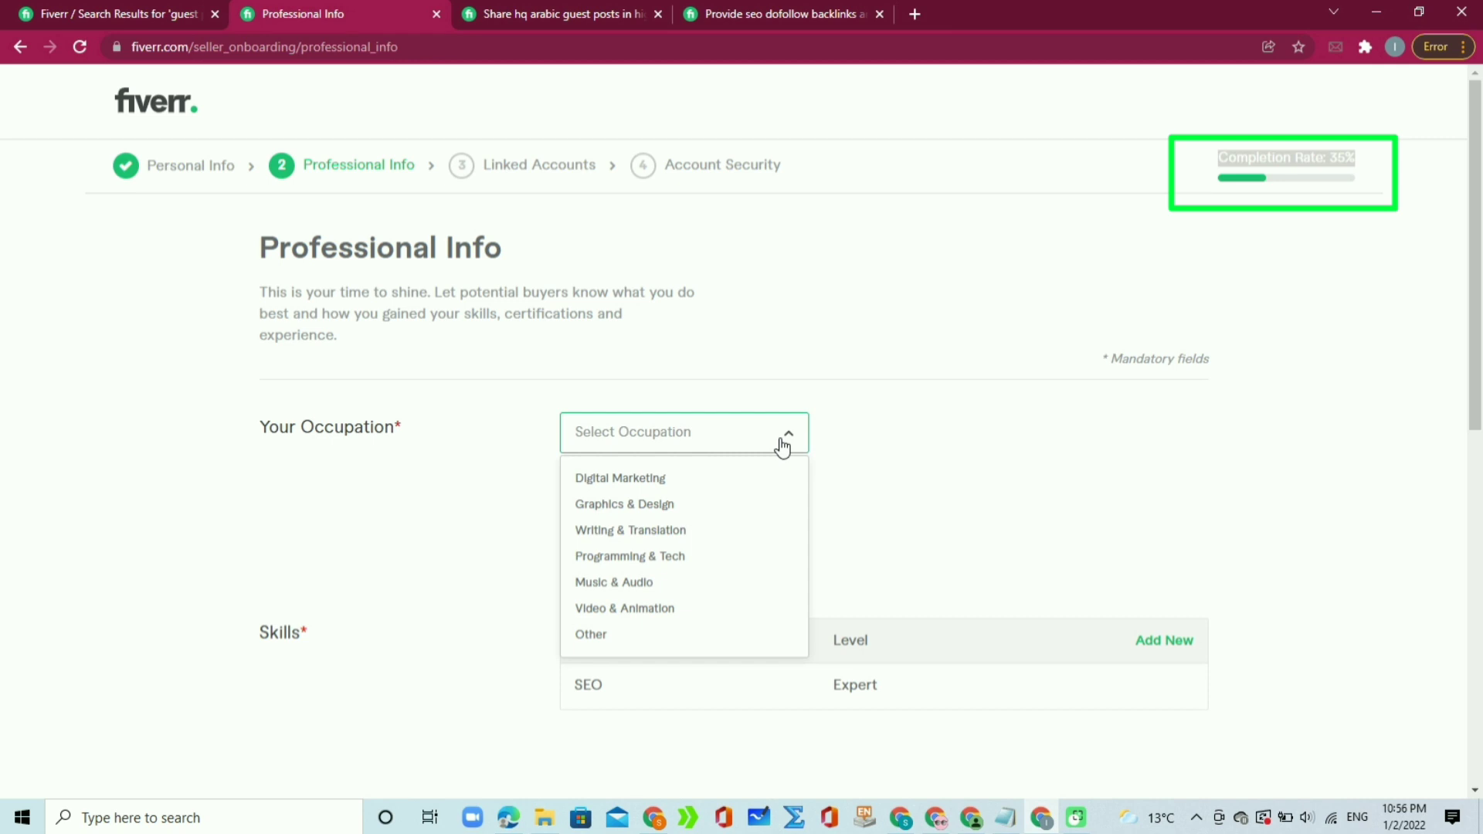
pyautogui.click(686, 480)
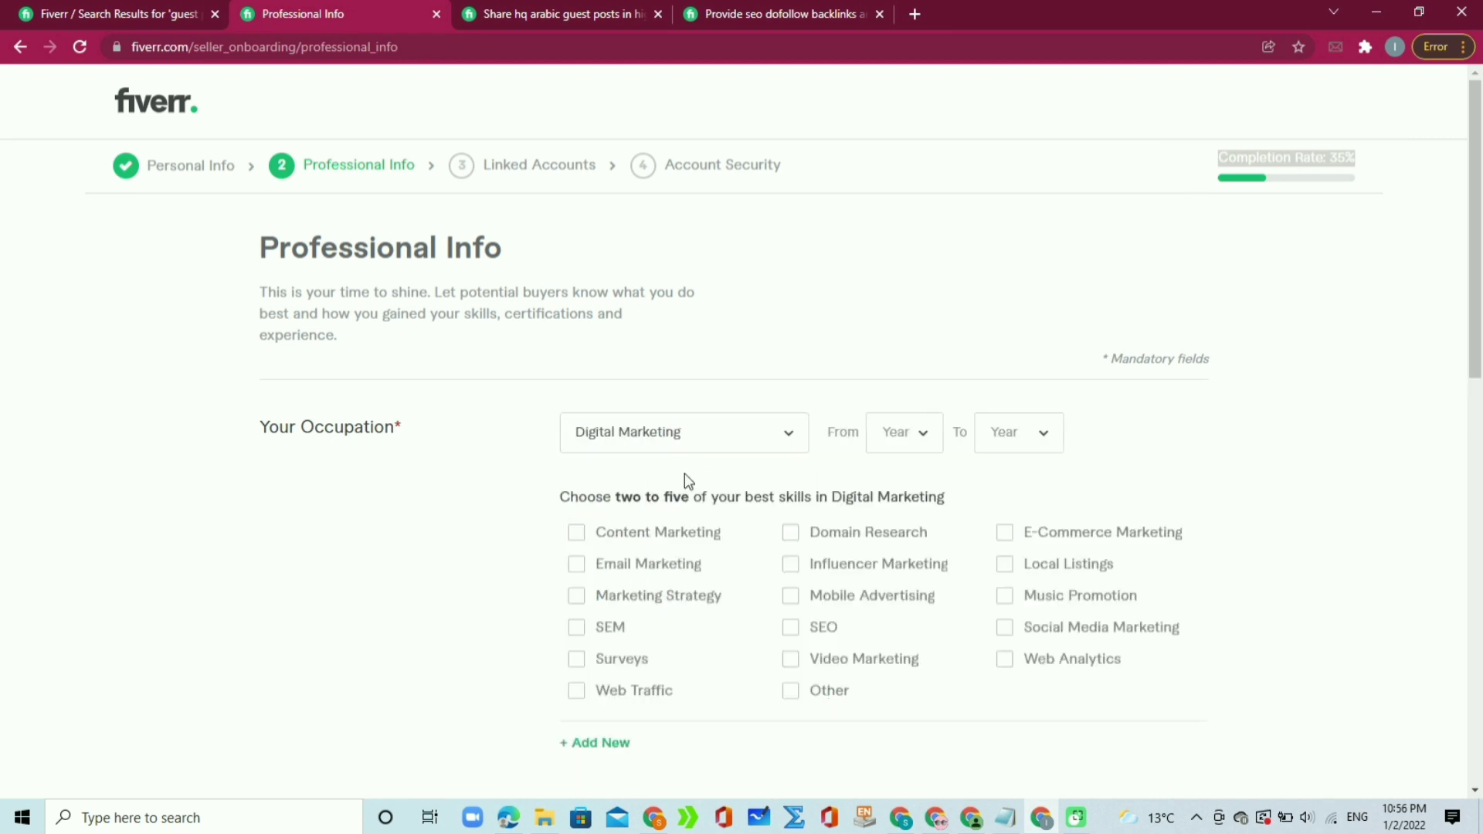
pyautogui.click(929, 437)
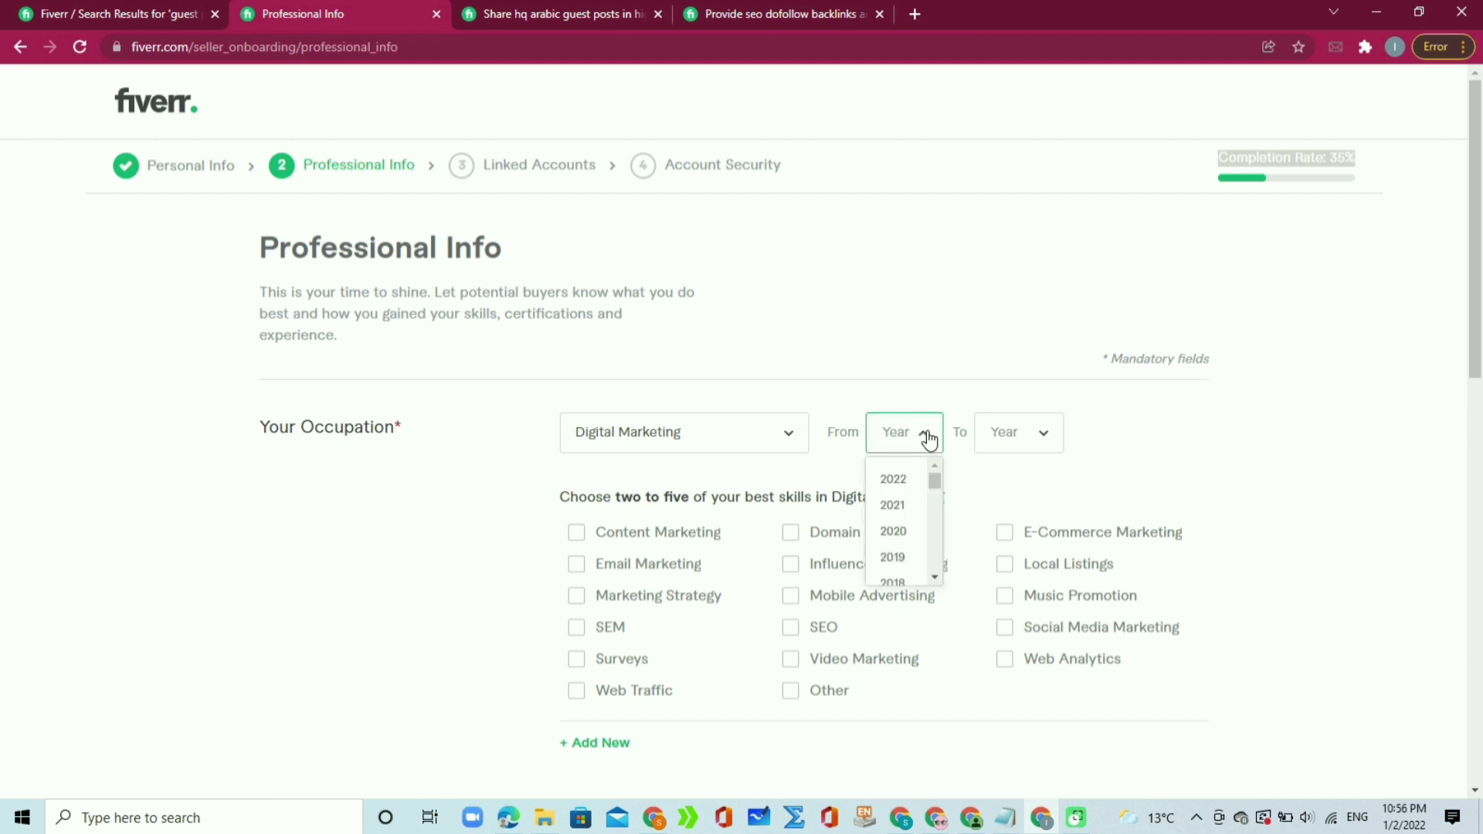
pyautogui.click(900, 533)
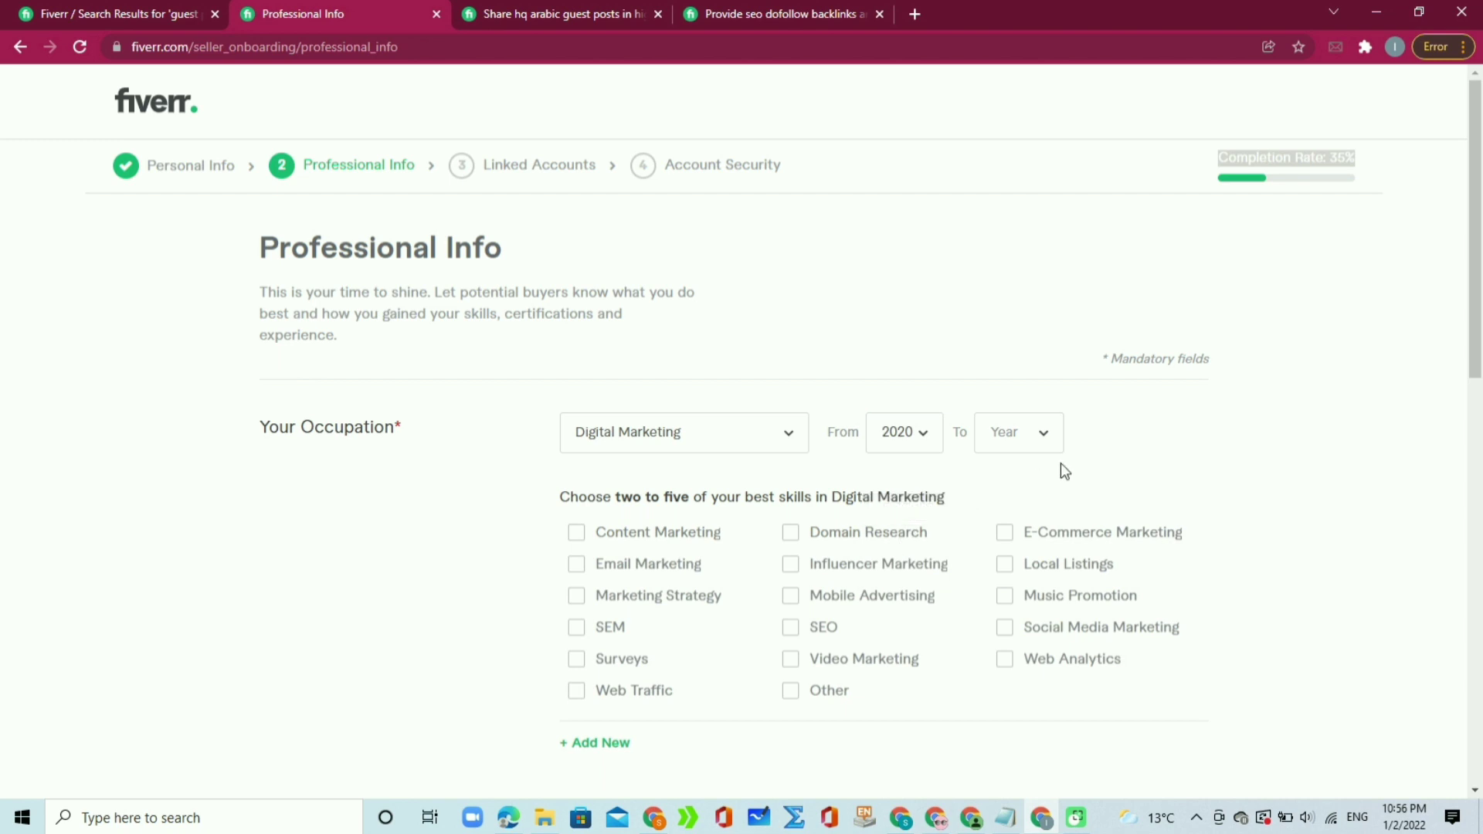
pyautogui.click(1035, 435)
pyautogui.click(1009, 480)
pyautogui.moveTo(1472, 266); pyautogui.dragTo(1472, 362)
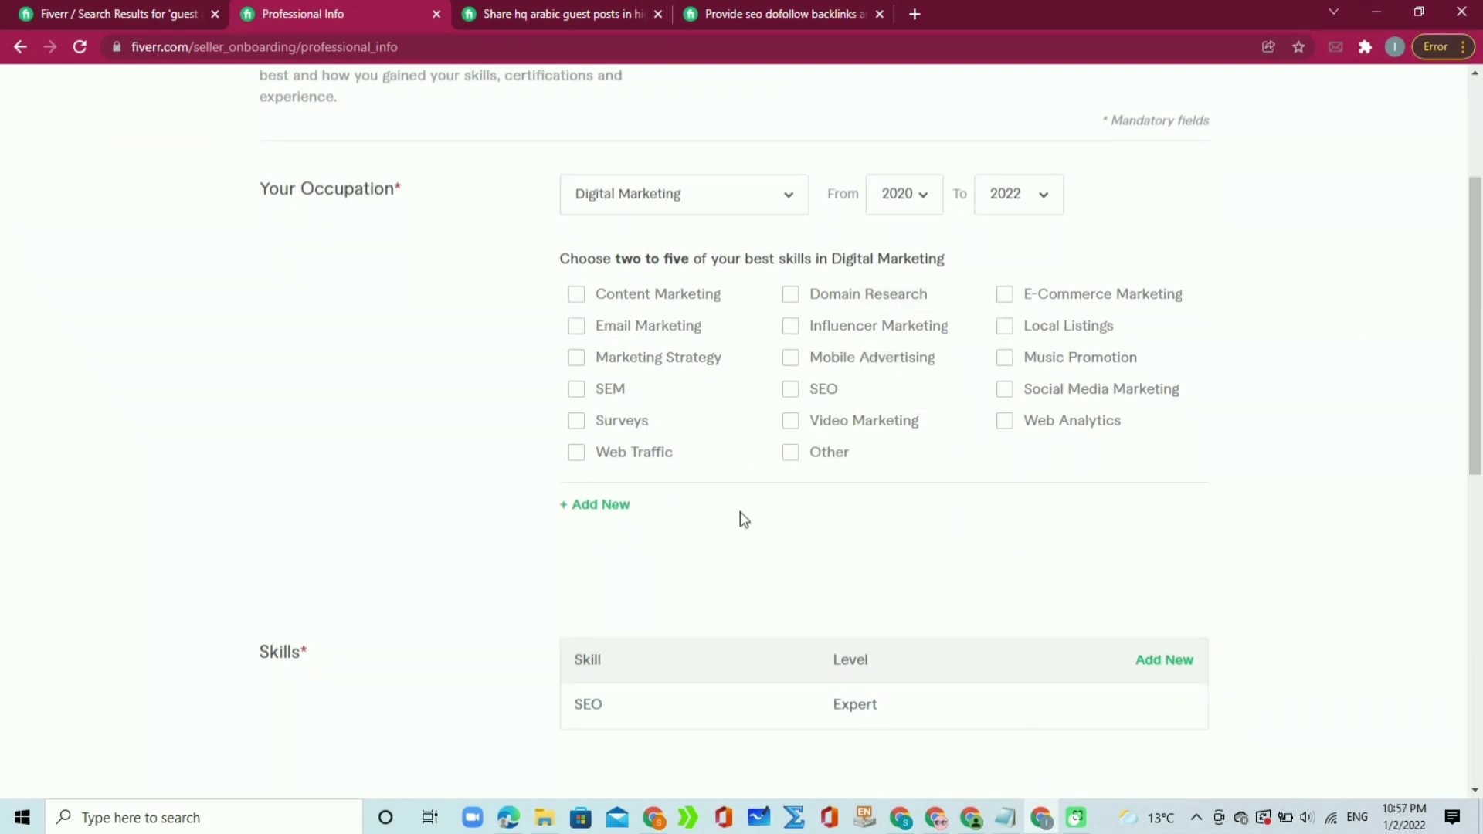
pyautogui.click(791, 390)
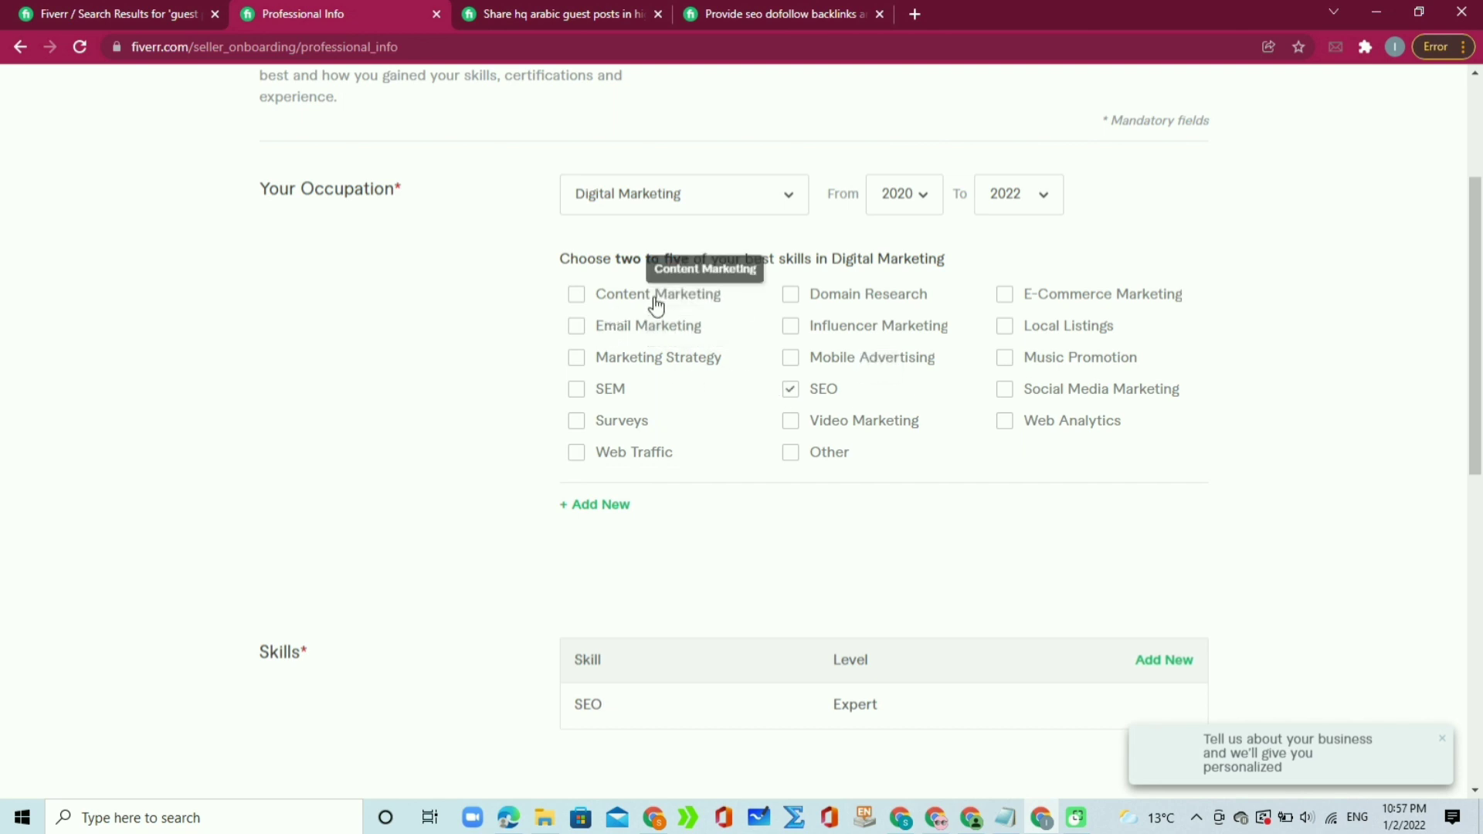
pyautogui.click(579, 297)
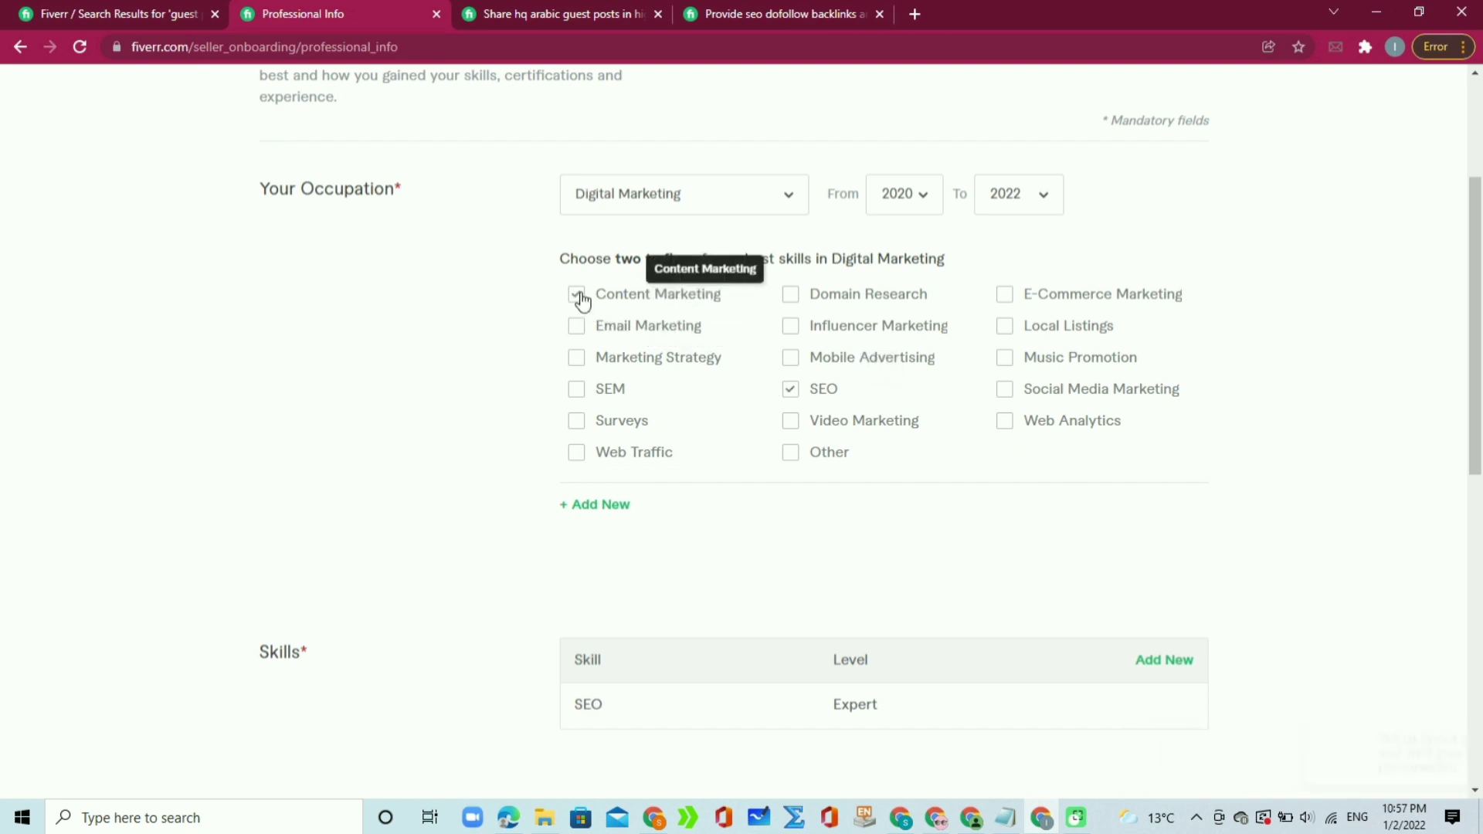
# Step: Review Skills, Education and Certification, then save Professional Info to reach Linked Accounts
pyautogui.scroll(-4, 1470, 448)
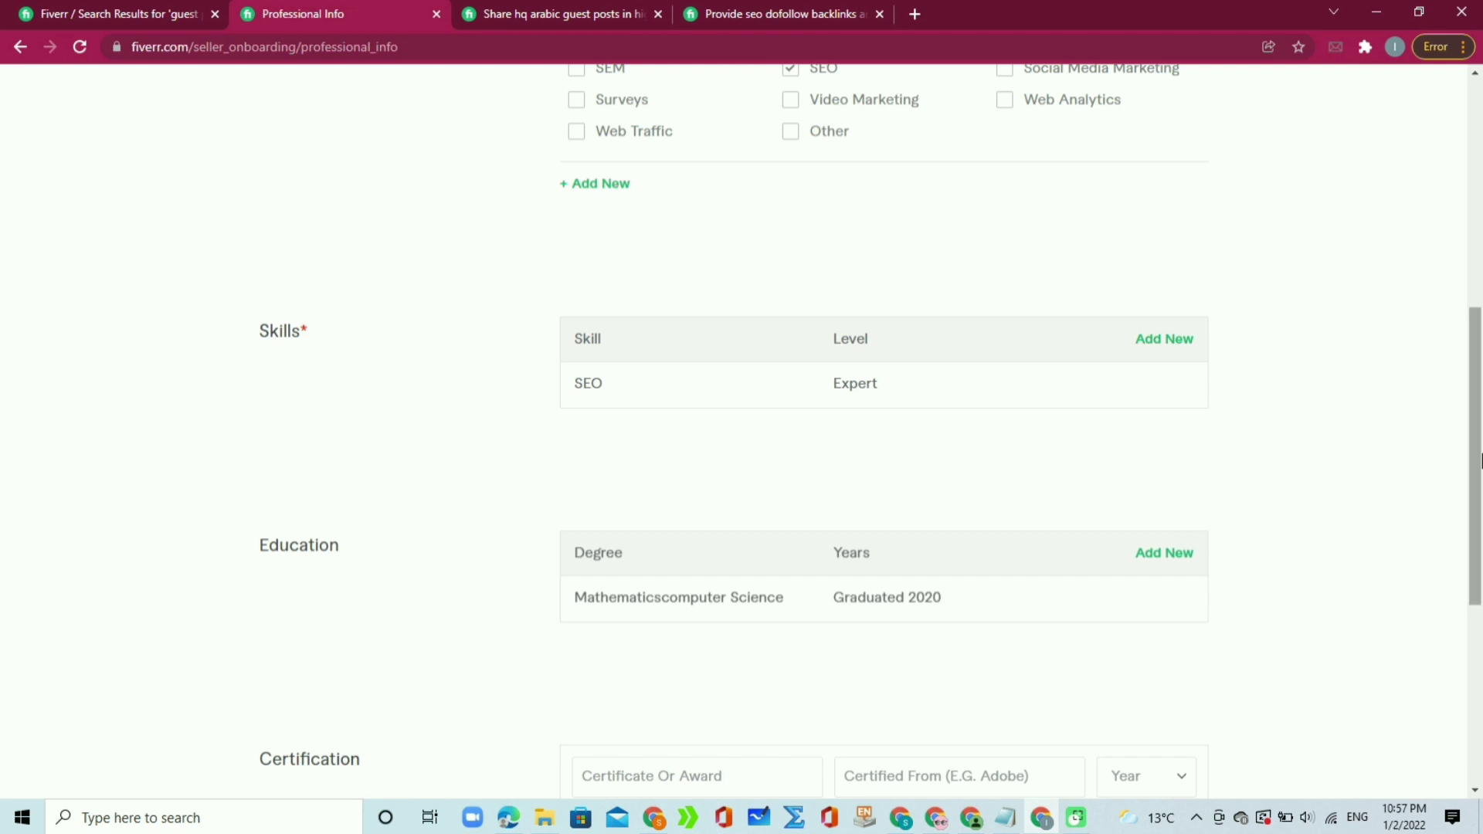
pyautogui.moveTo(1480, 461); pyautogui.dragTo(1458, 553)
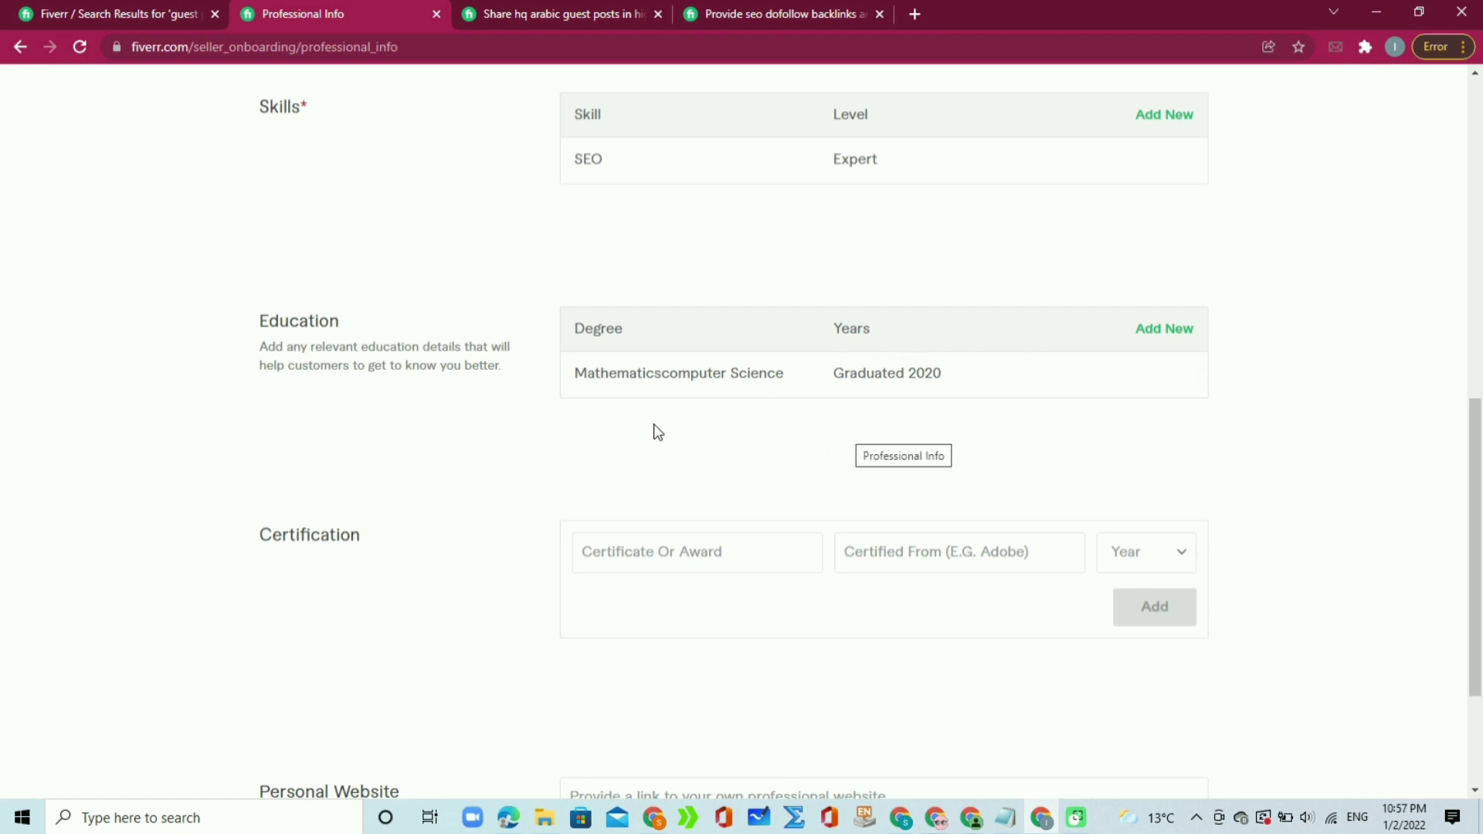
pyautogui.moveTo(1481, 488); pyautogui.dragTo(1481, 544)
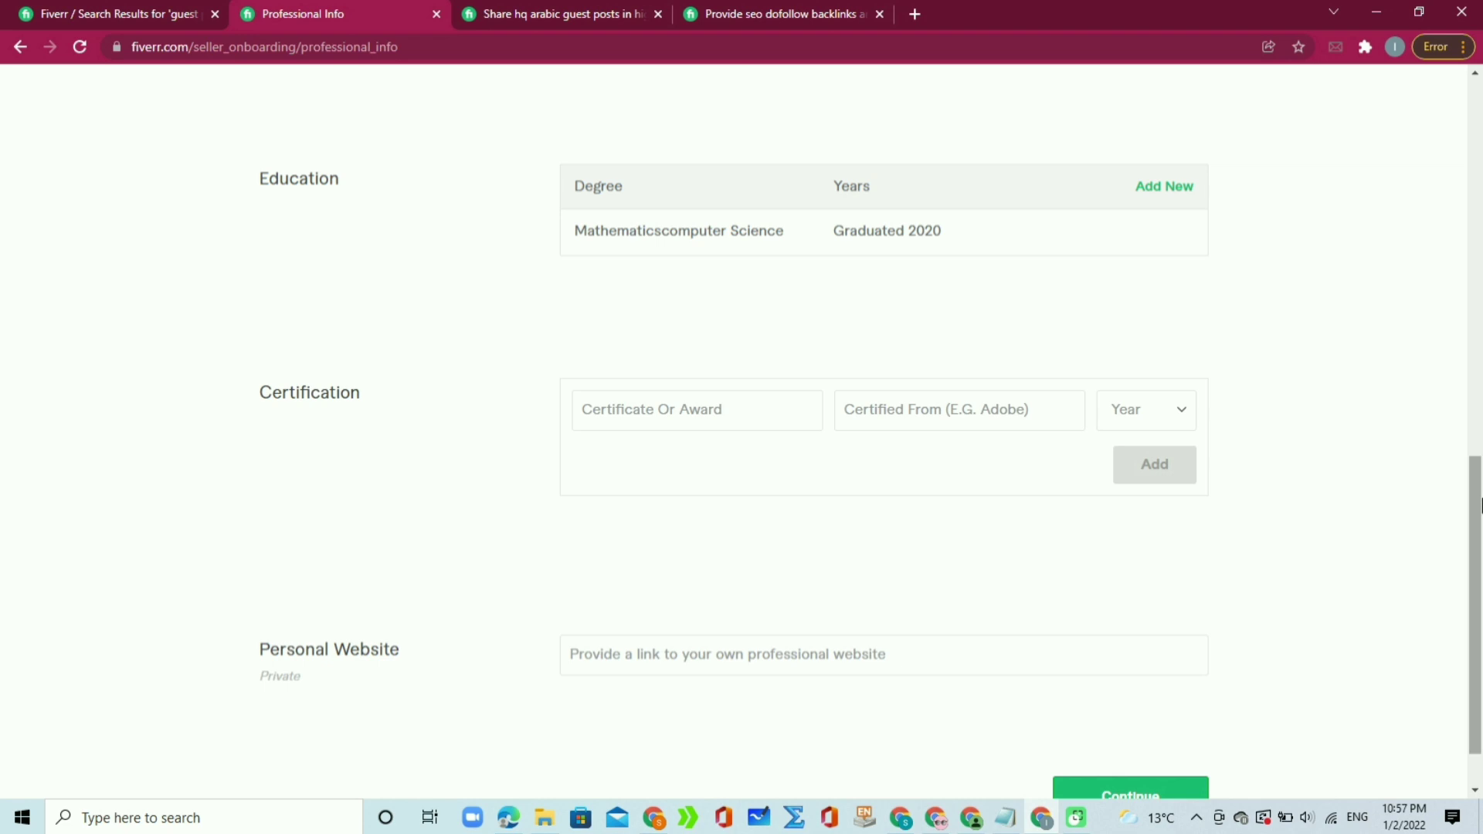
pyautogui.scroll(-1, 1481, 585)
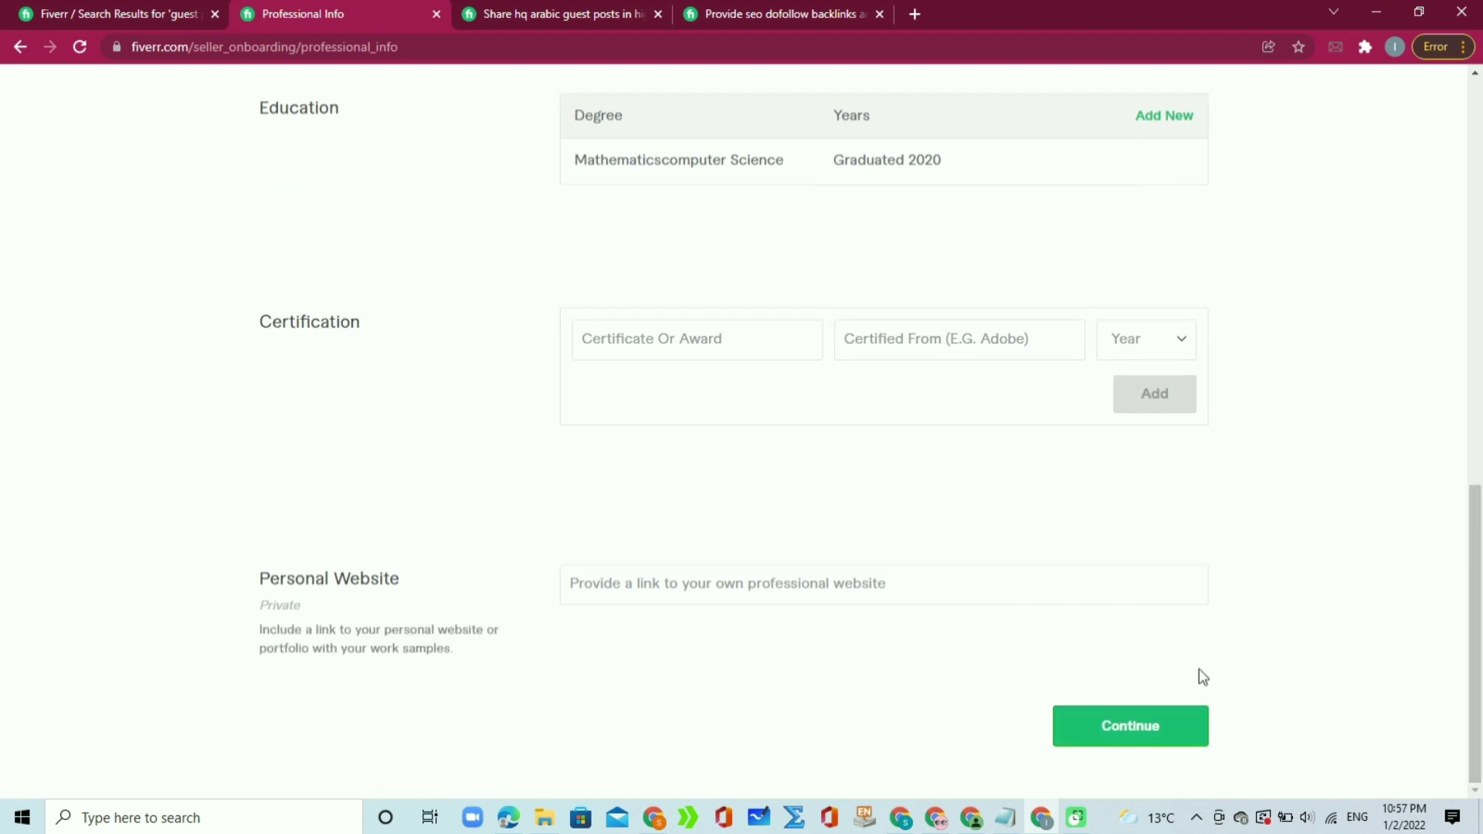
pyautogui.click(605, 581)
pyautogui.moveTo(280, 579); pyautogui.dragTo(522, 581)
pyautogui.click(518, 574)
pyautogui.click(1105, 725)
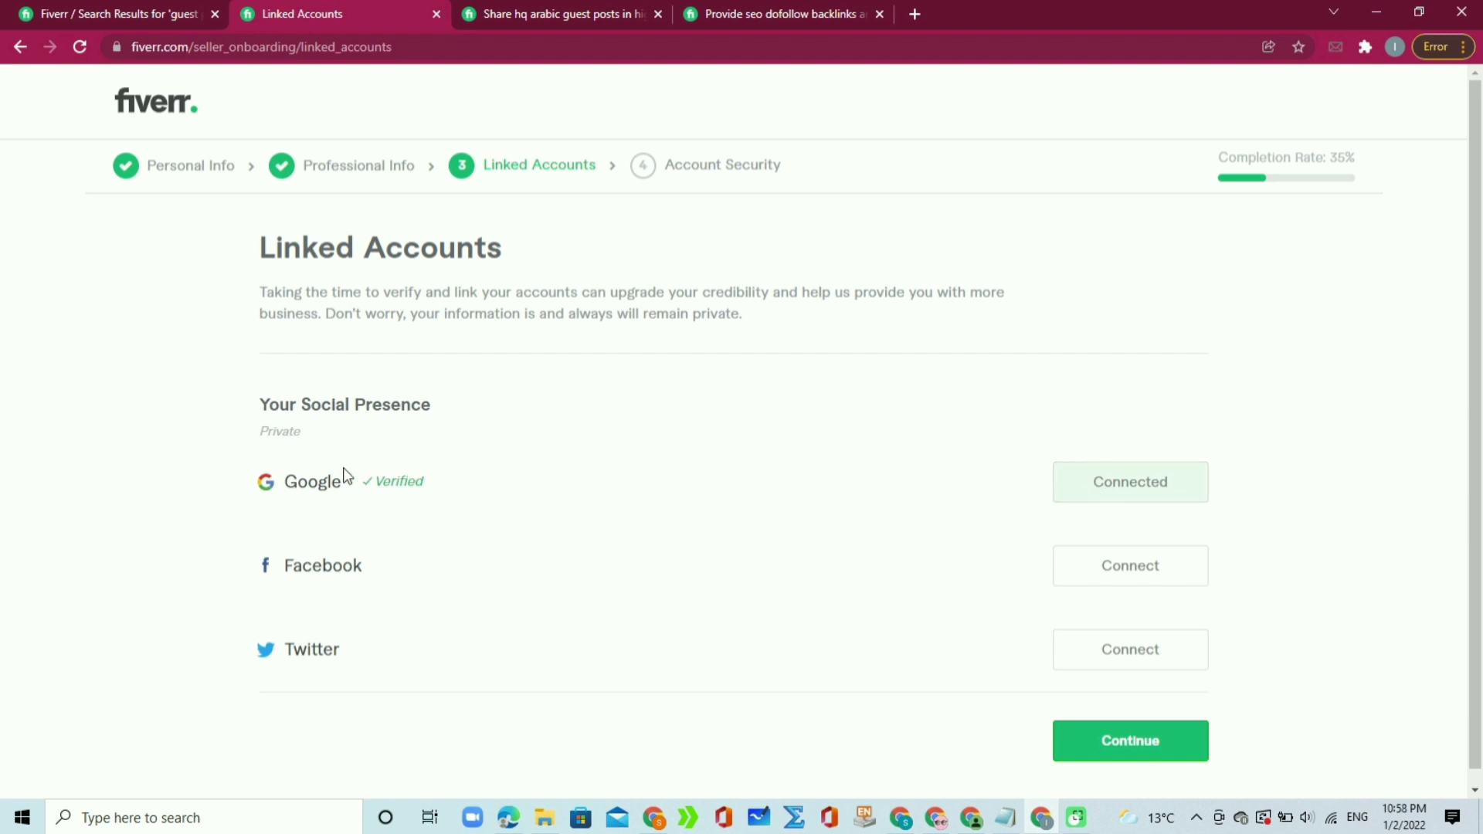
# Step: Leave Linked Accounts with Google connected and continue to Account Security
pyautogui.moveTo(288, 477); pyautogui.dragTo(470, 480)
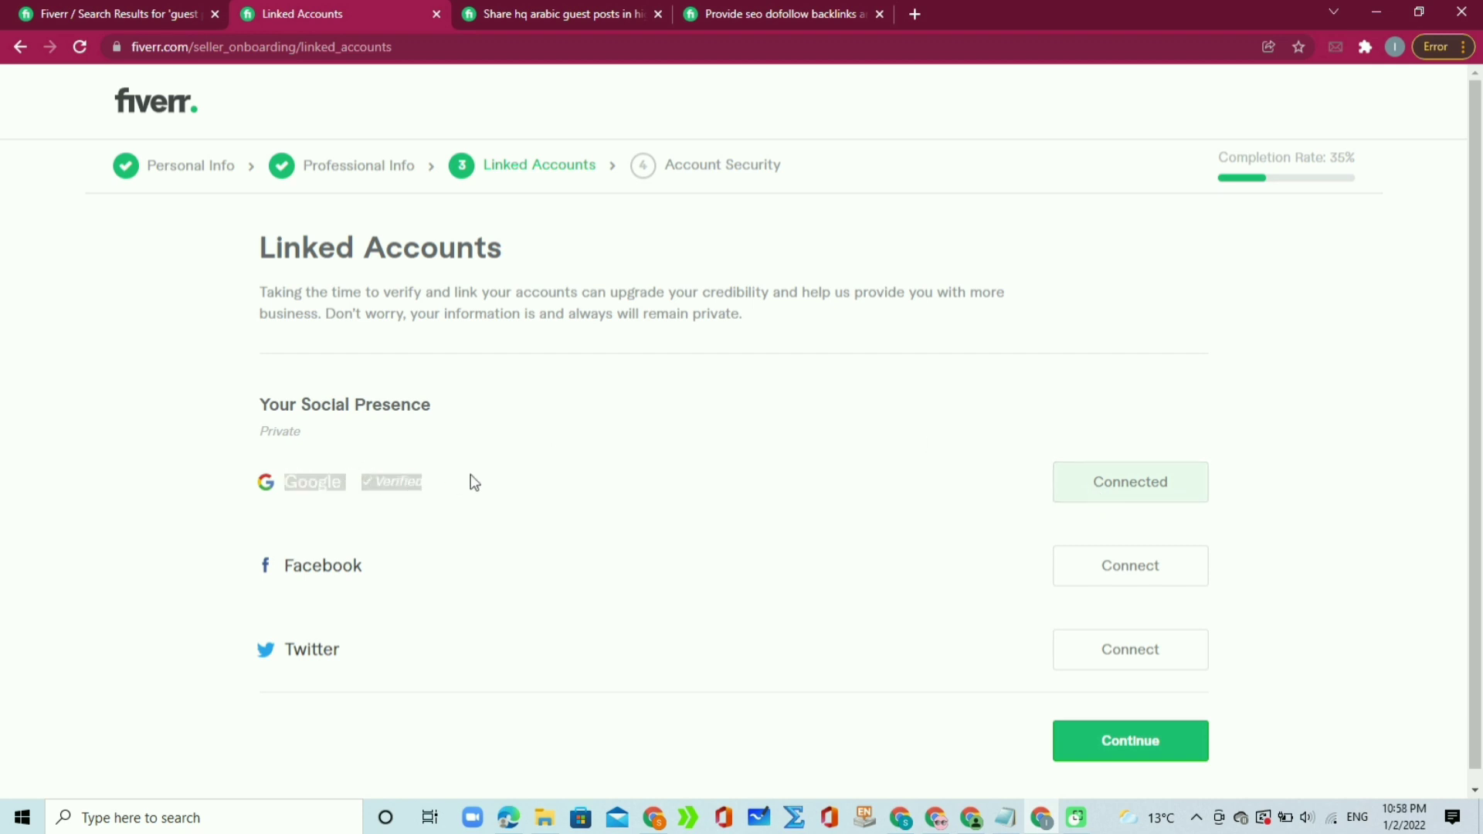
pyautogui.click(490, 476)
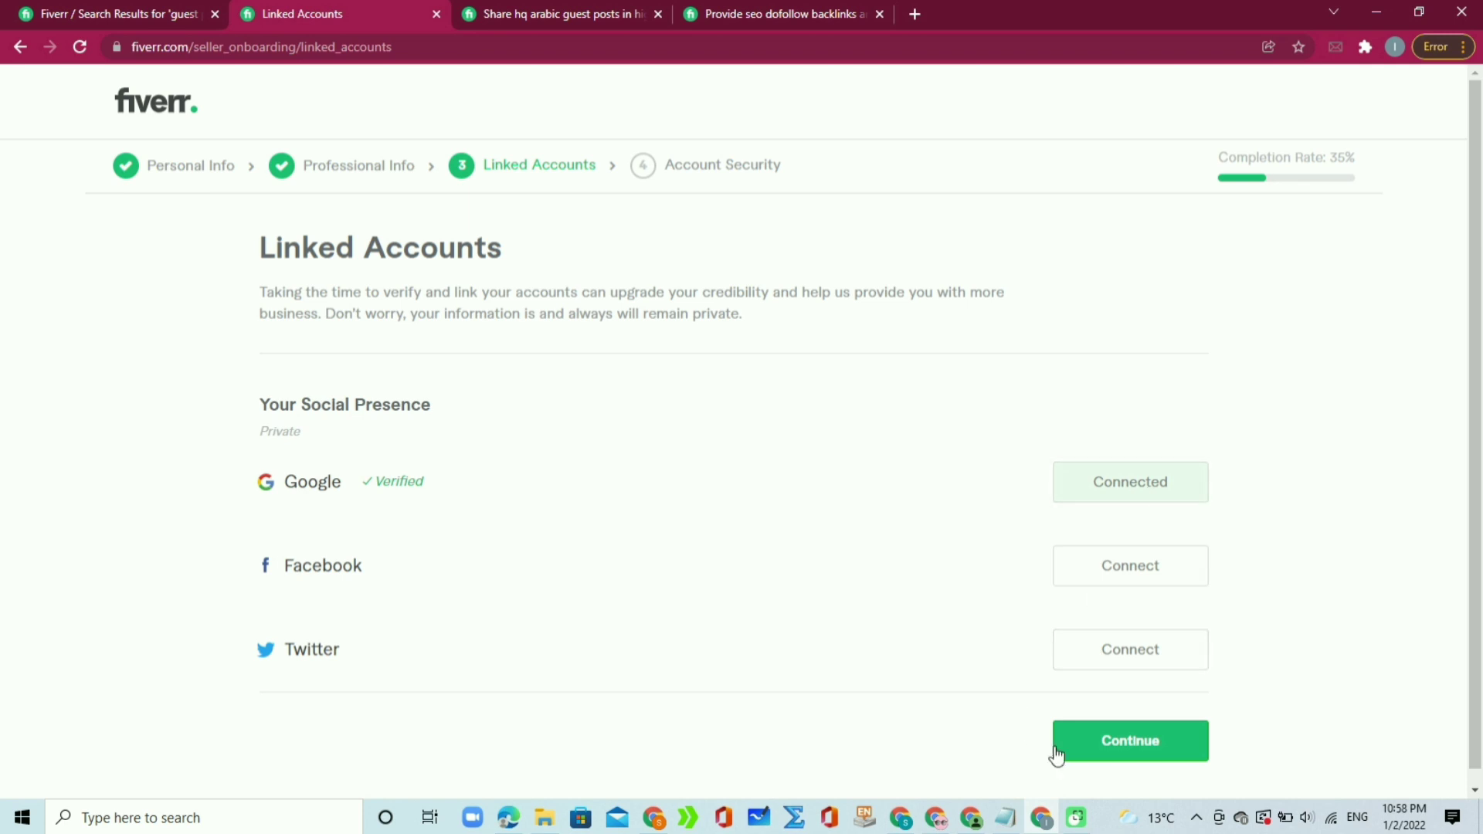
pyautogui.click(1130, 742)
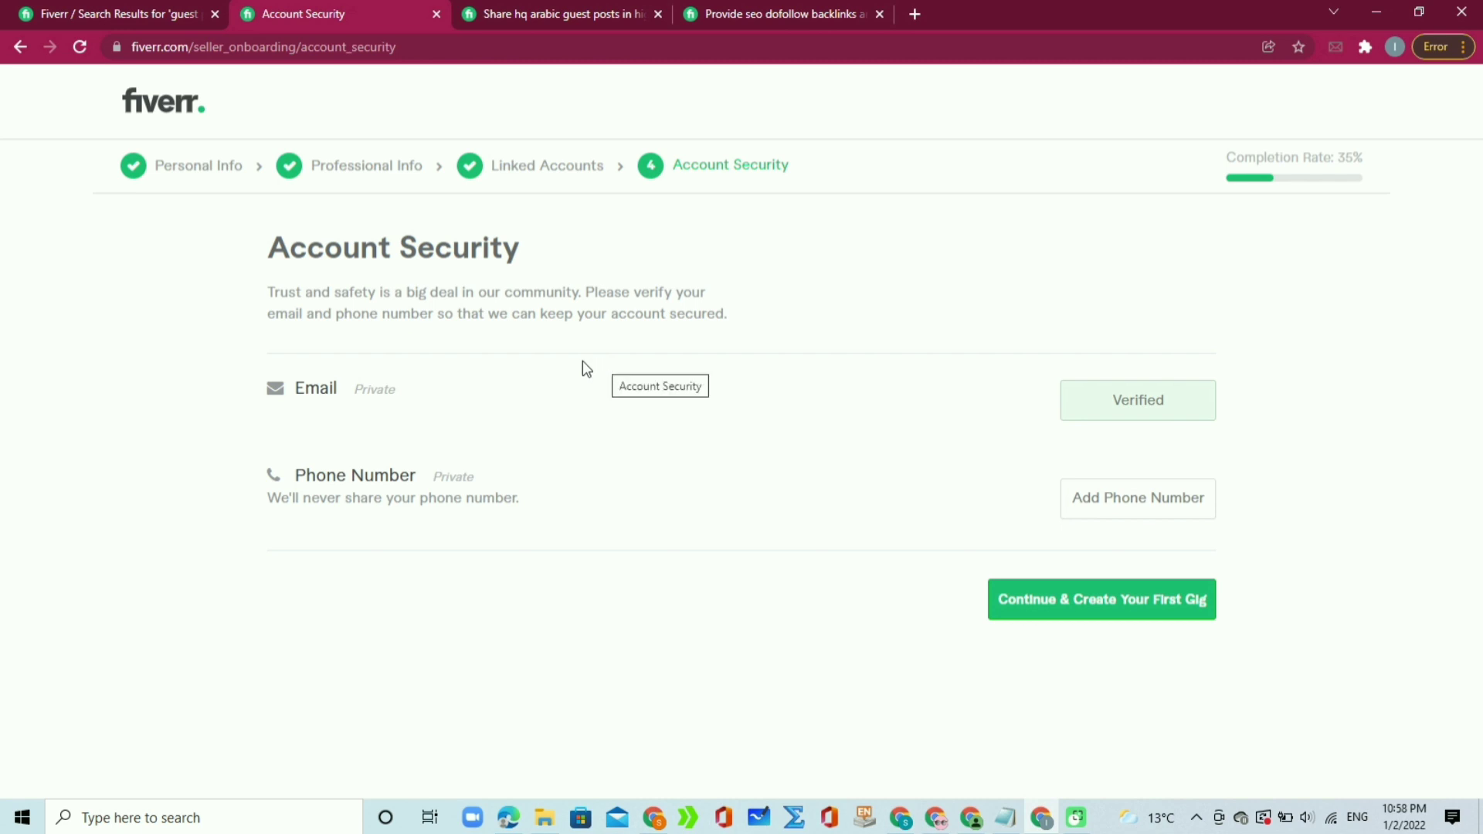
# Step: Select and click text around the email and phone entries on Account Security
pyautogui.moveTo(521, 249); pyautogui.dragTo(263, 250)
pyautogui.click(601, 265)
pyautogui.moveTo(407, 391); pyautogui.dragTo(341, 390)
pyautogui.click(639, 403)
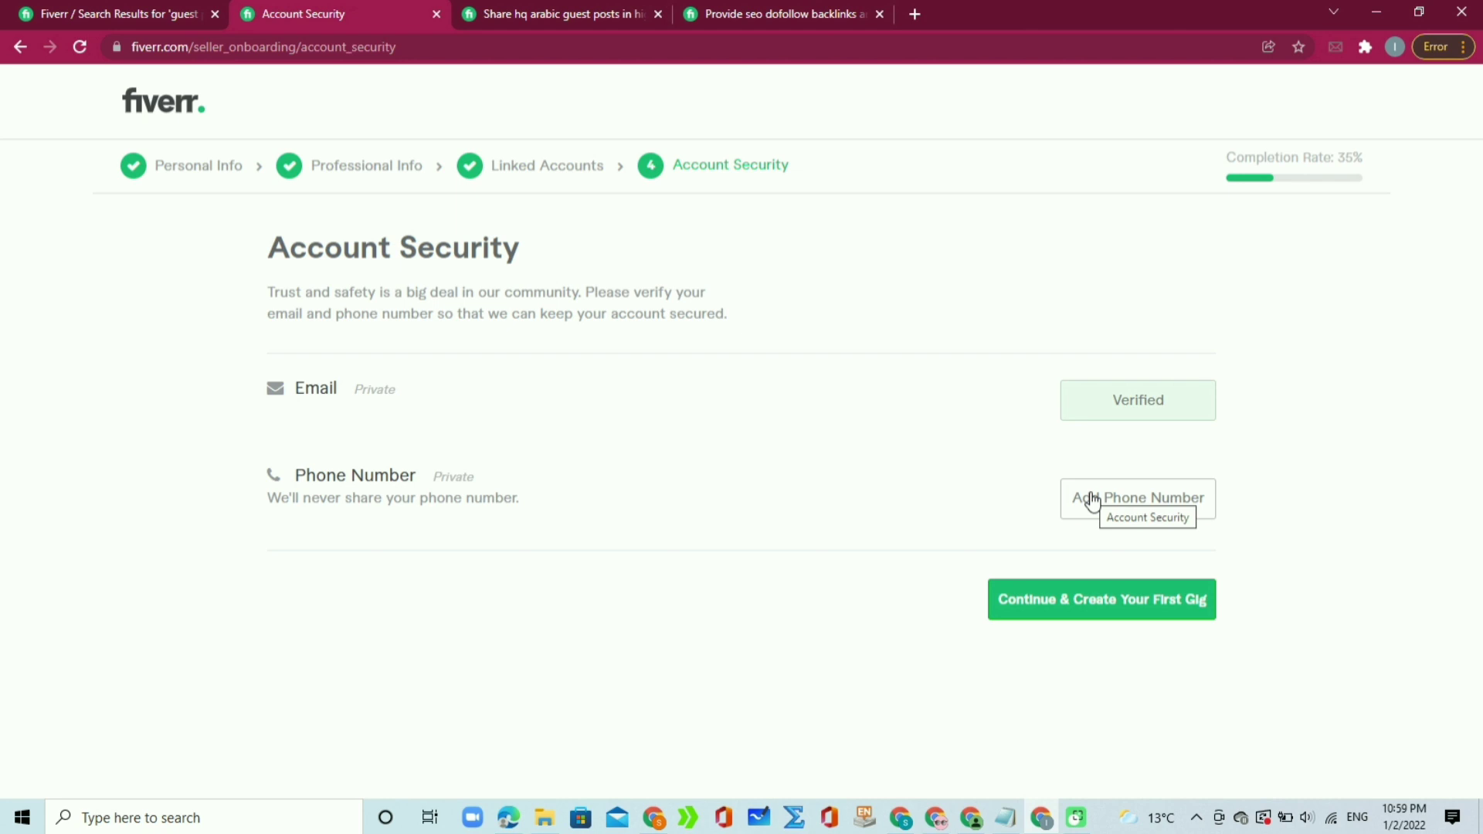
# Step: Choose Pakistan as the phone verification country, leaving the number field empty
pyautogui.click(1107, 503)
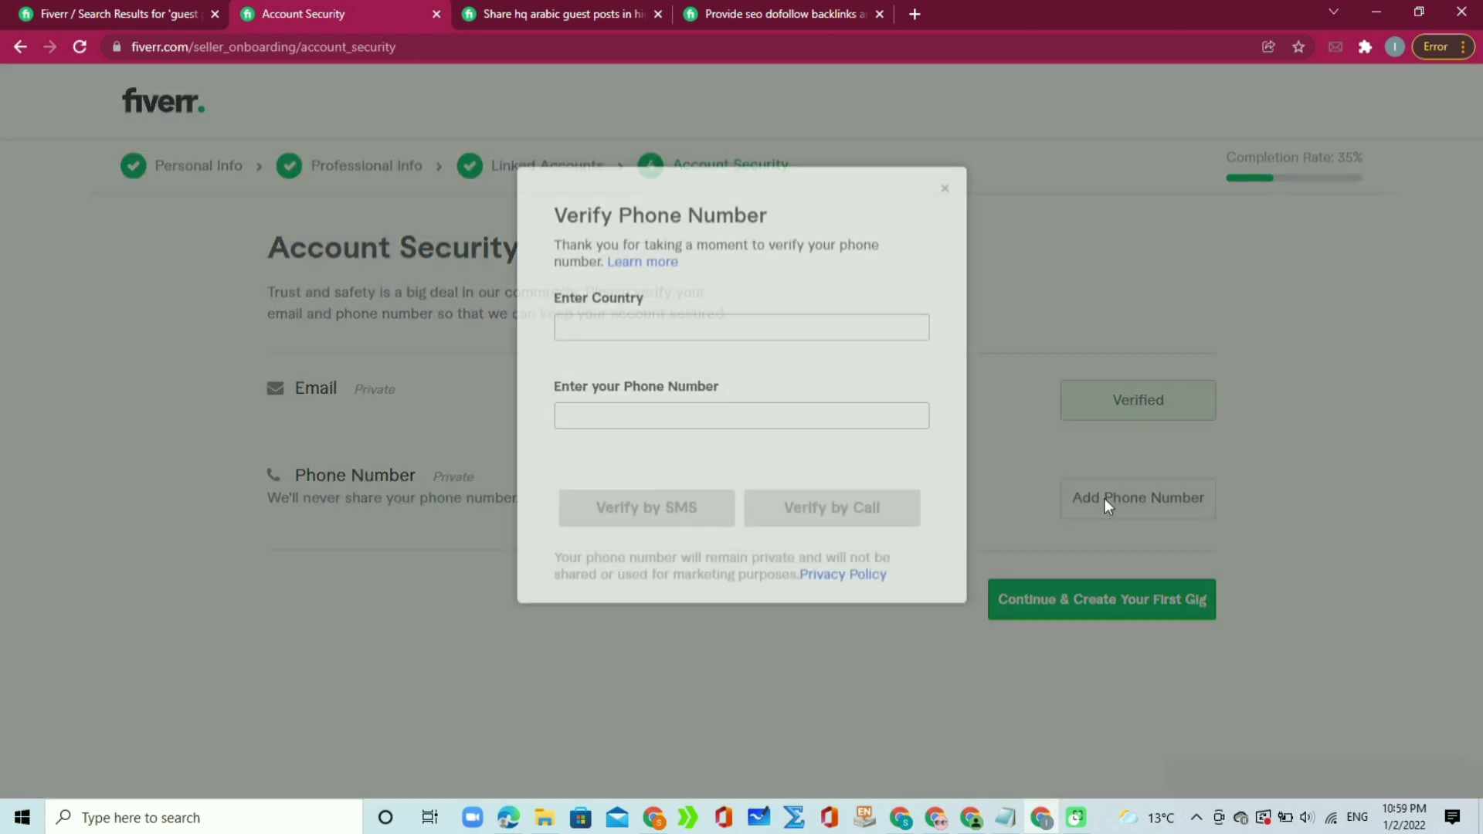
pyautogui.click(664, 333)
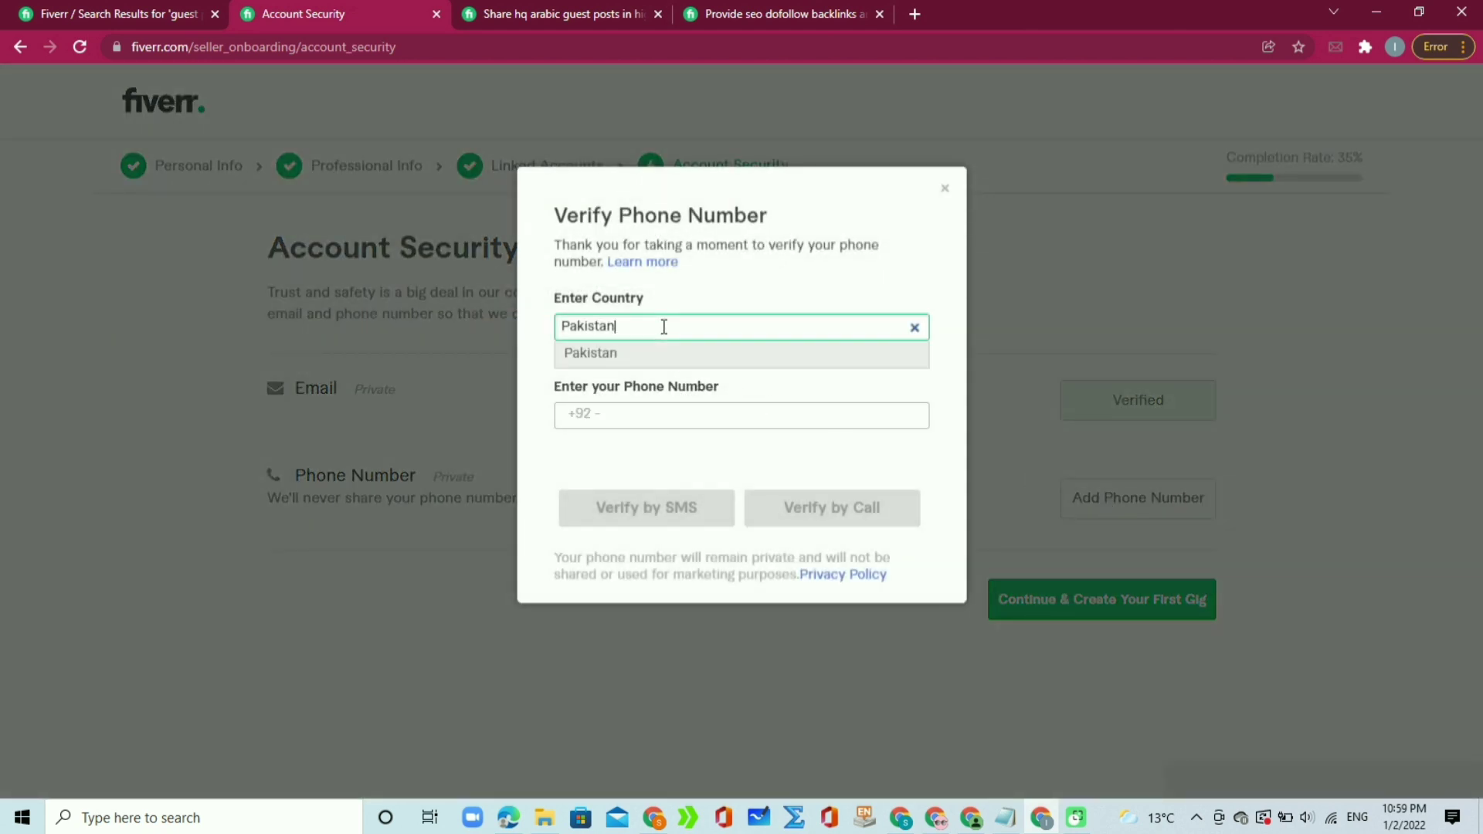
pyautogui.click(671, 409)
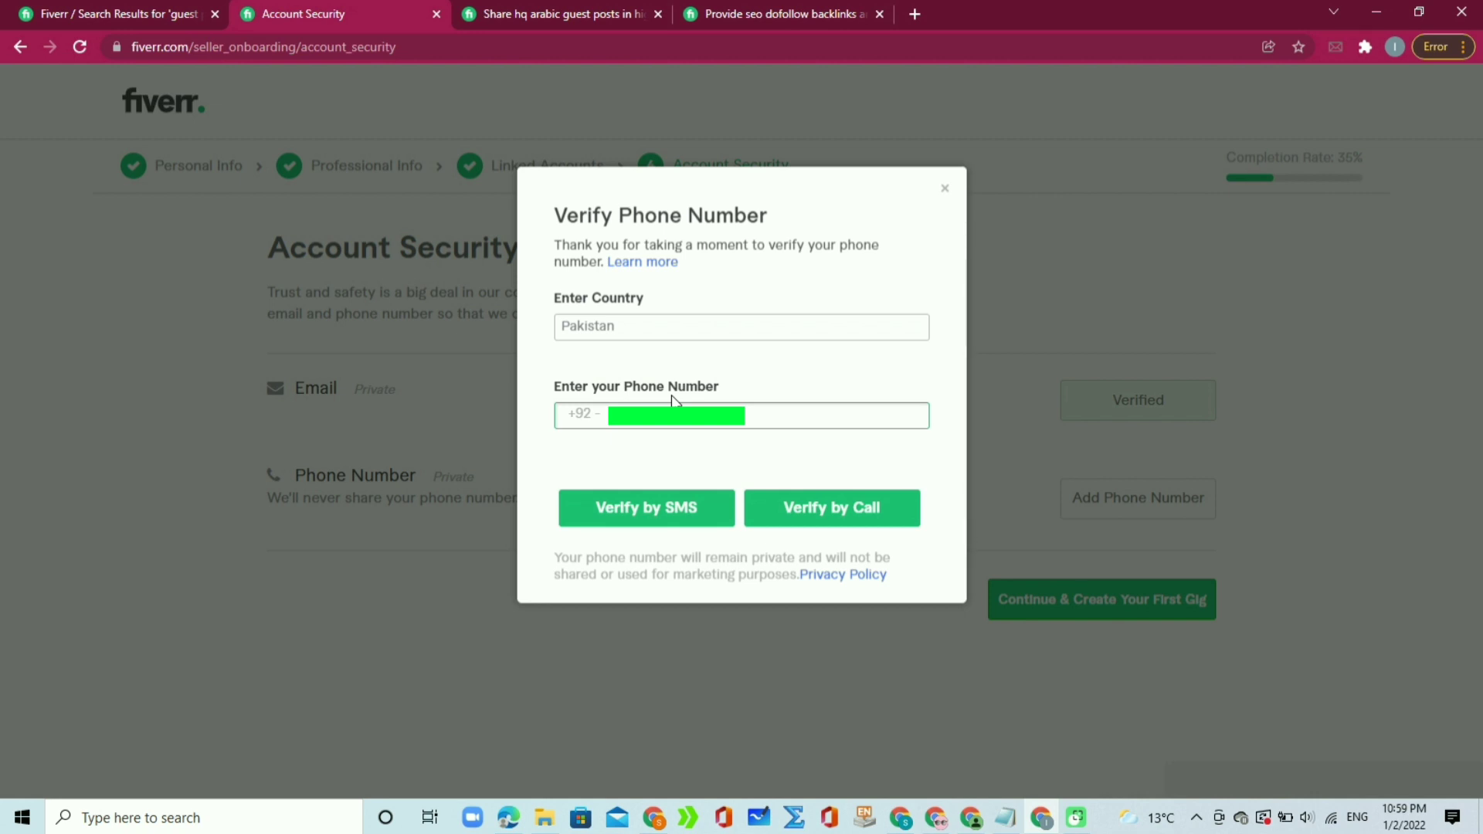
pyautogui.press('BackSpace')
pyautogui.press('BackSpace')
pyautogui.press('BackSpace')
pyautogui.press('BackSpace')
pyautogui.press('BackSpace')
pyautogui.press('BackSpace')
pyautogui.press('BackSpace')
pyautogui.press('BackSpace')
pyautogui.press('BackSpace')
pyautogui.press('BackSpace')
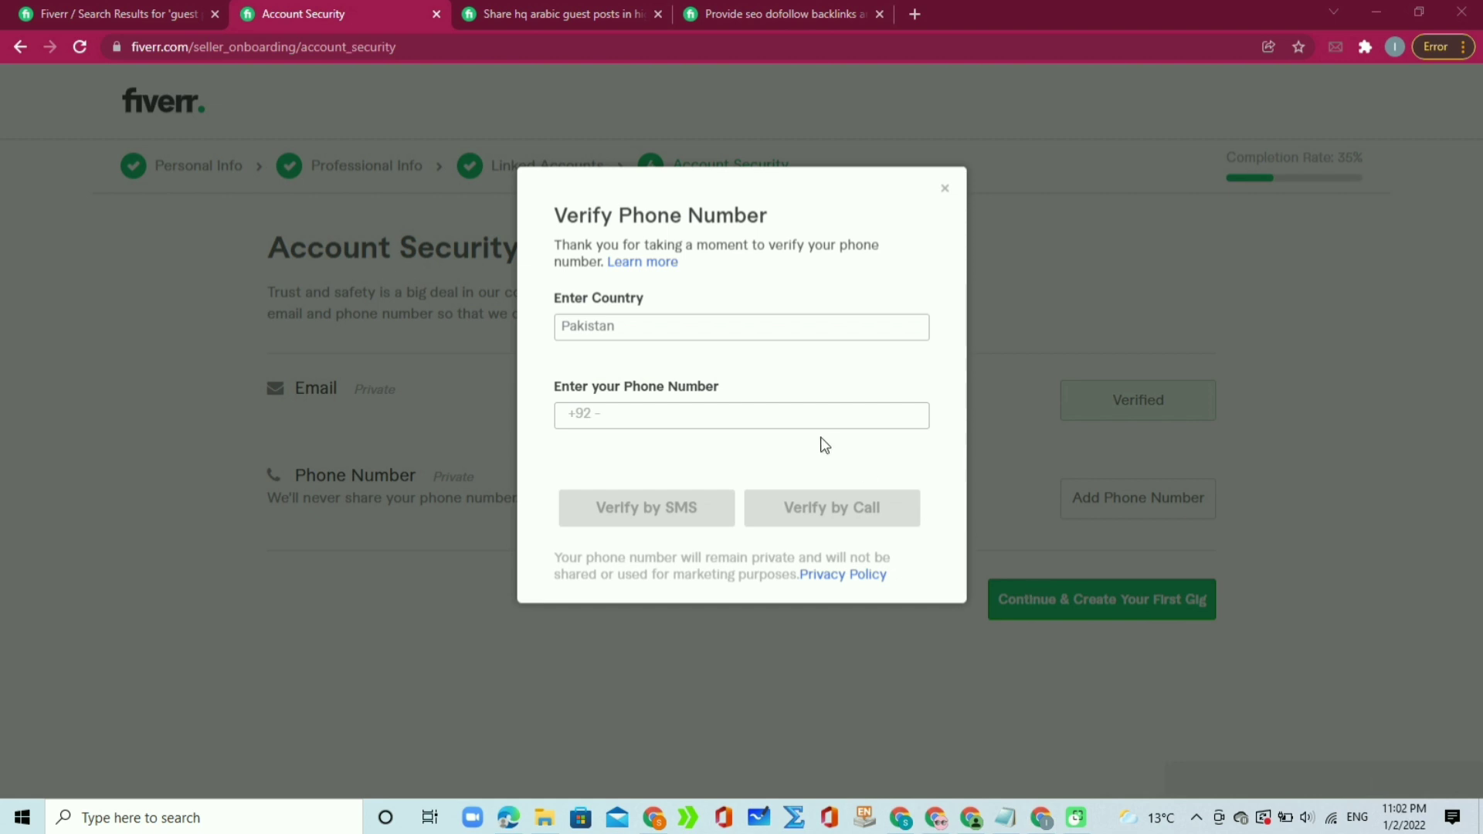
pyautogui.click(801, 423)
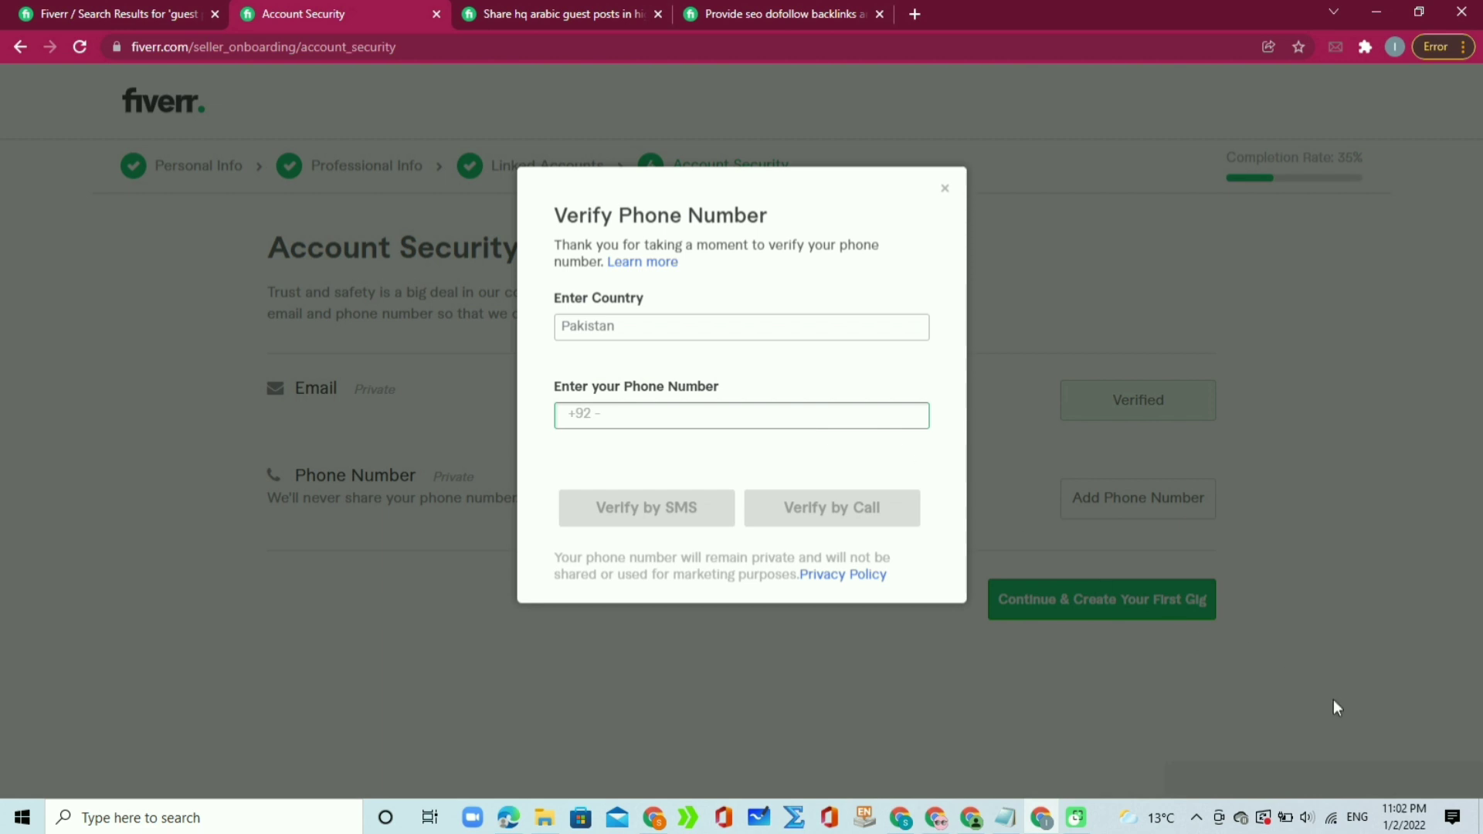
# Step: Paste the account's phone number into the verification field beside Pakistan
pyautogui.click(1379, 774)
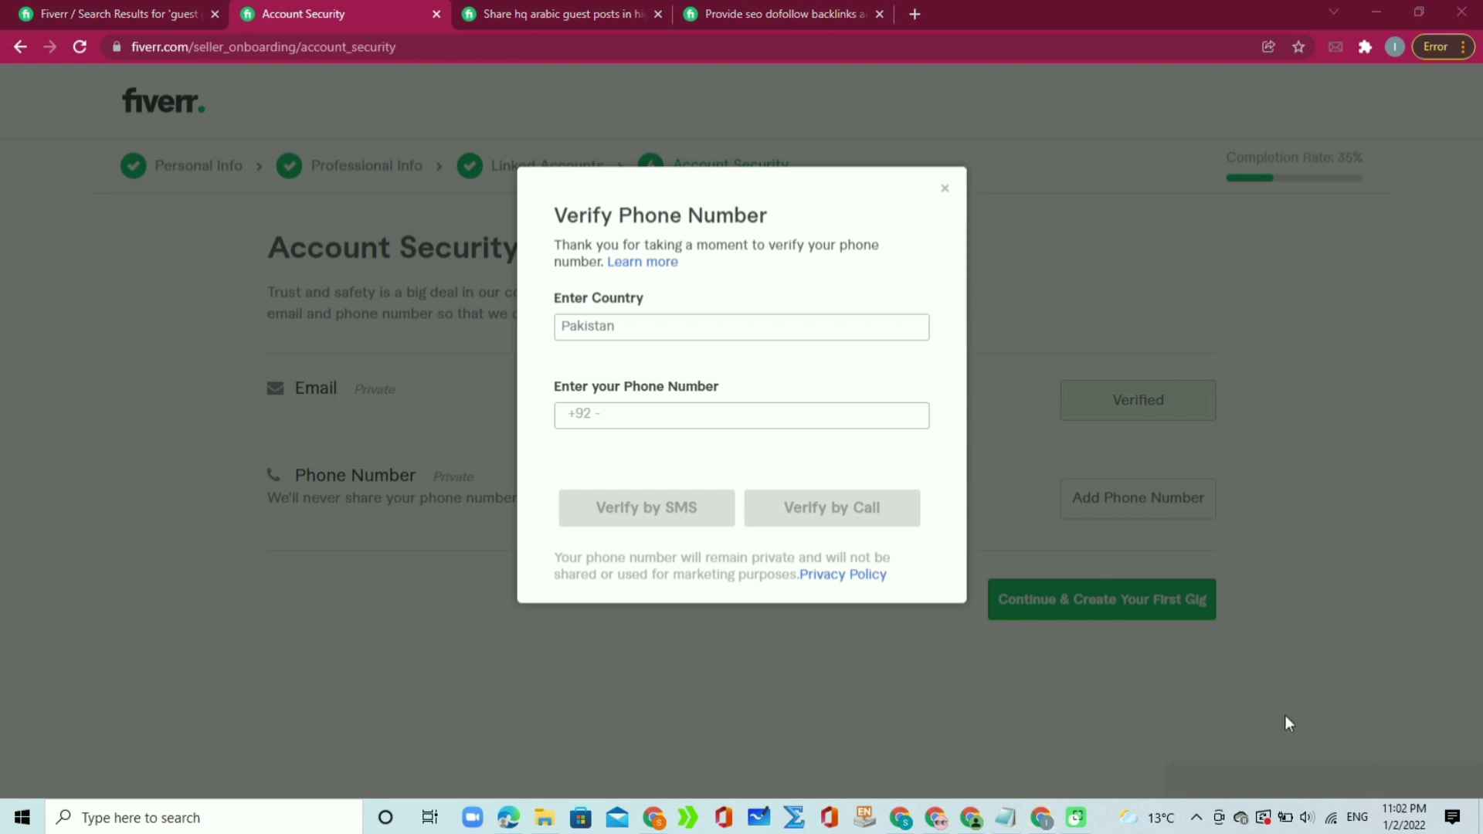
pyautogui.click(770, 412)
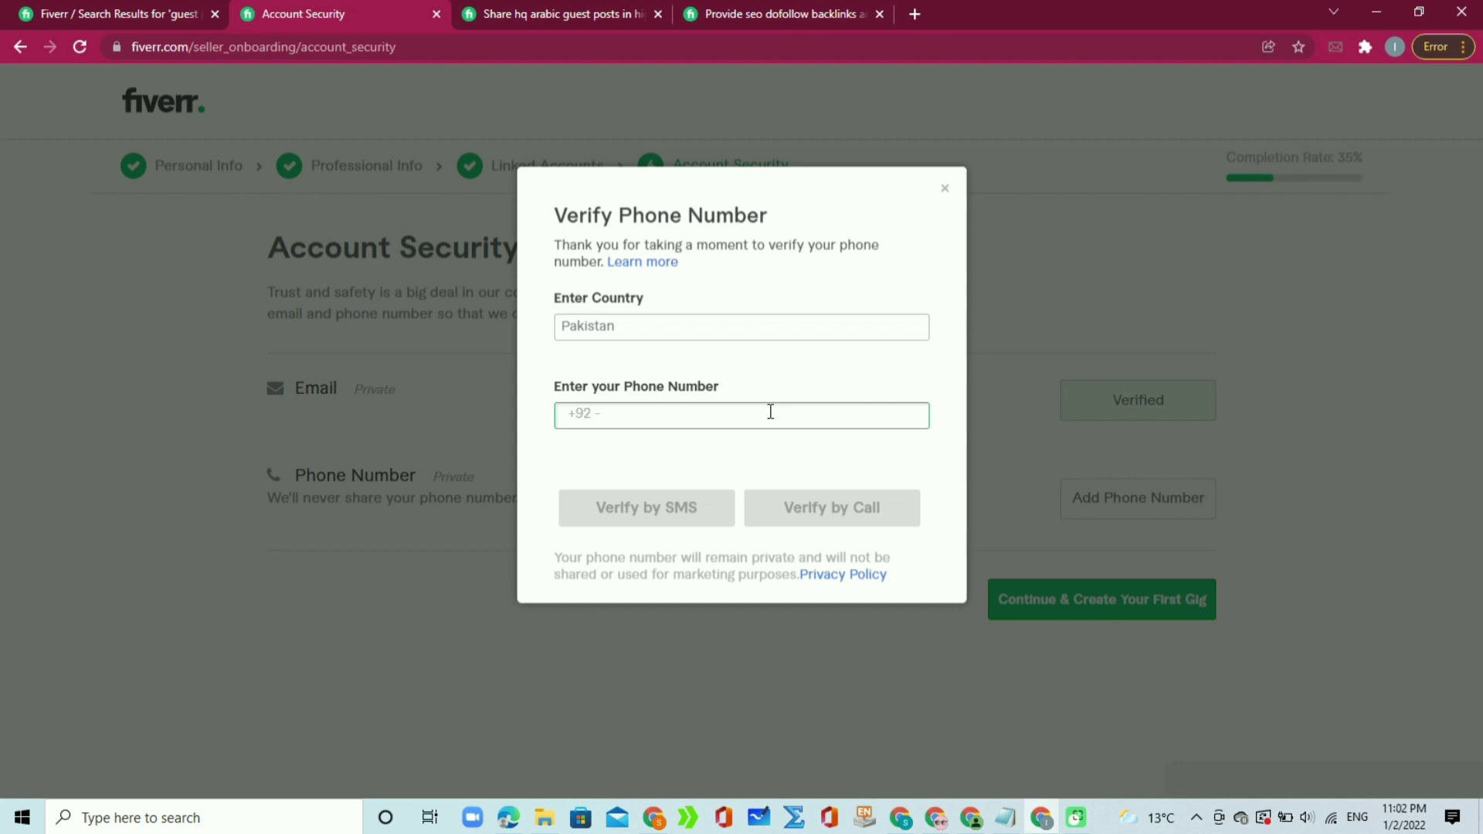
pyautogui.hotkey('ctrl', 'v')
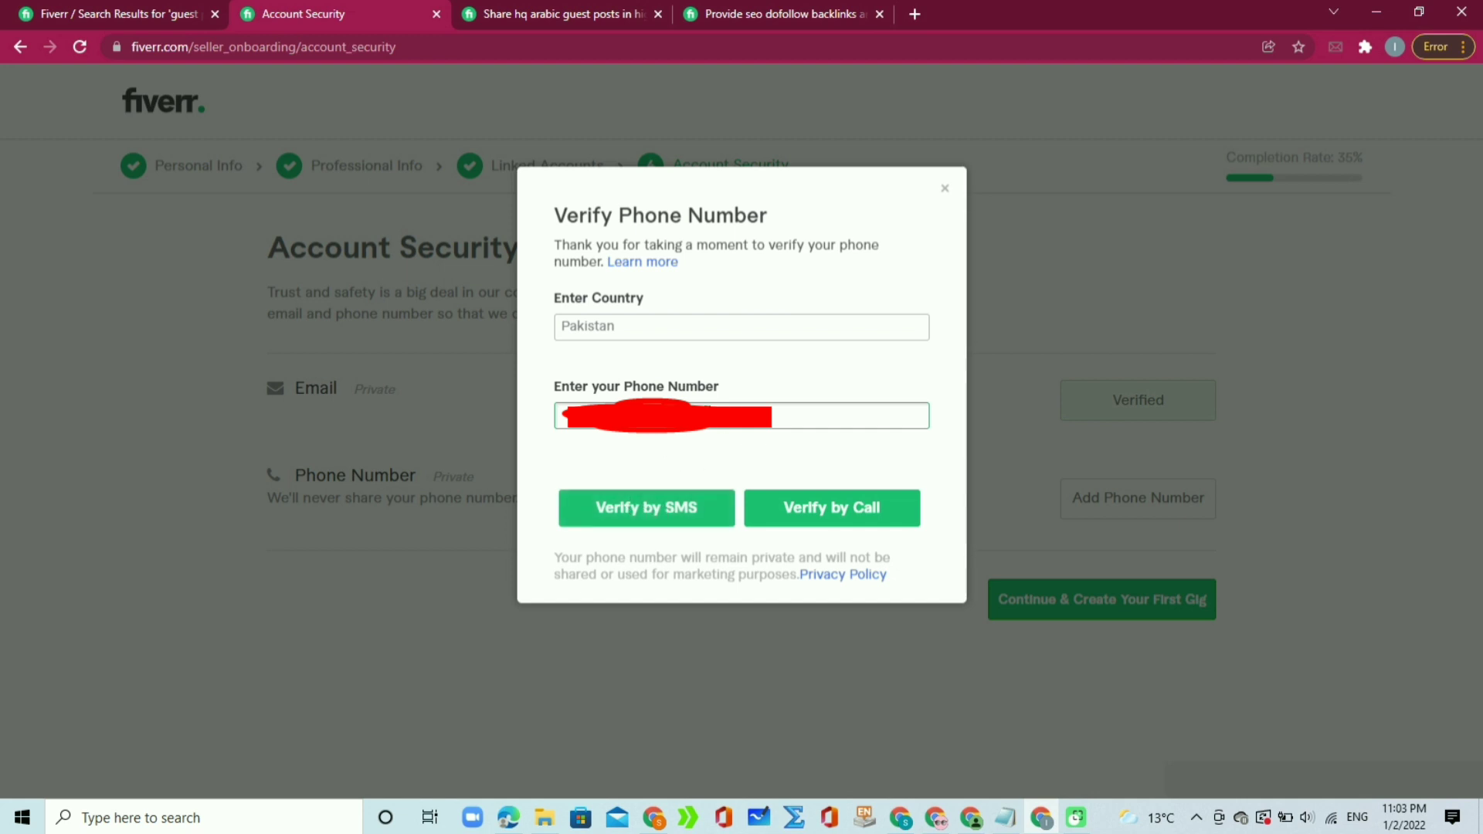
pyautogui.click(629, 445)
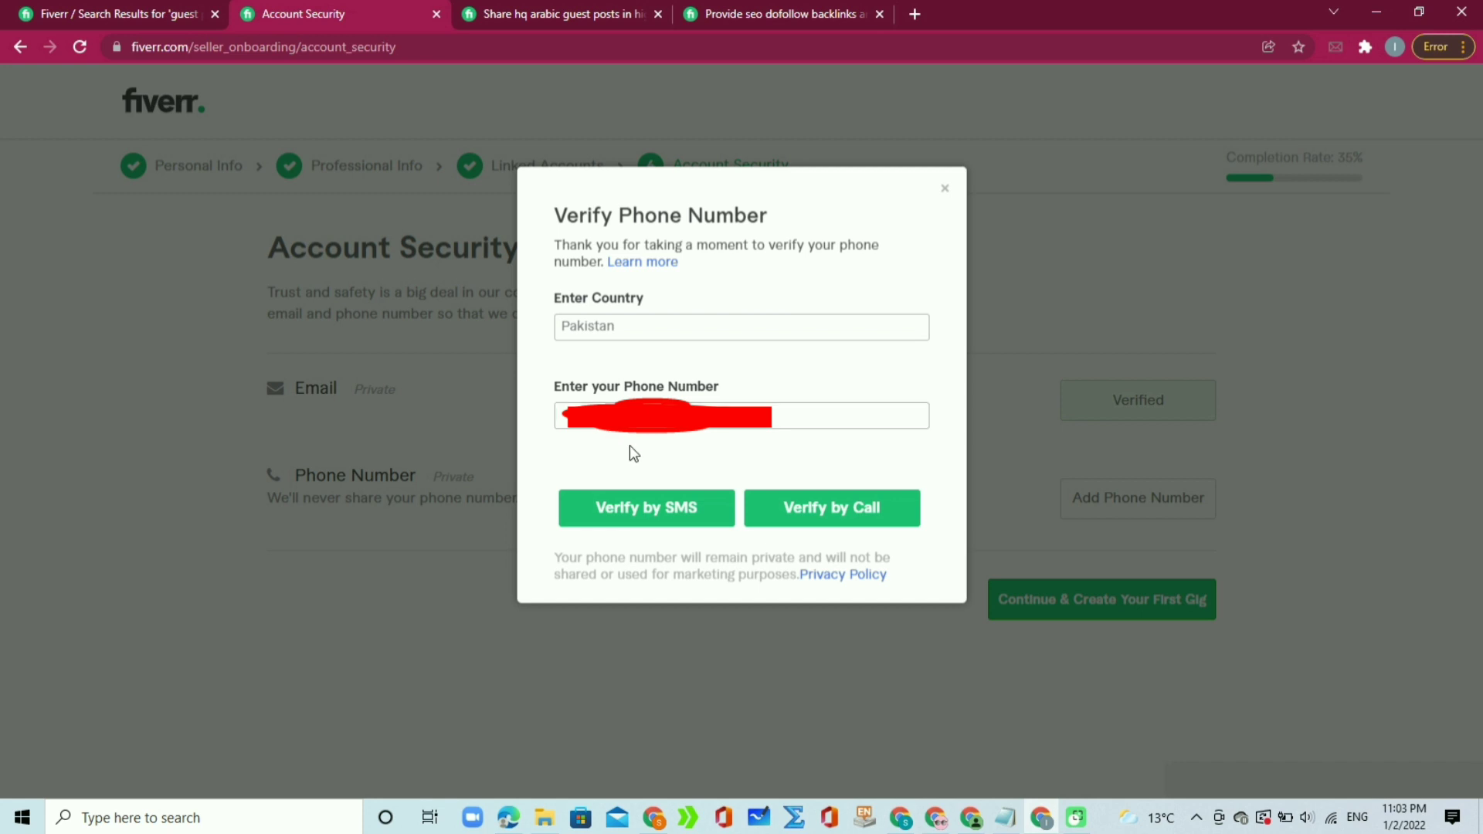
# Step: Request the SMS verification code, enter the four-digit code, and submit it
pyautogui.click(616, 511)
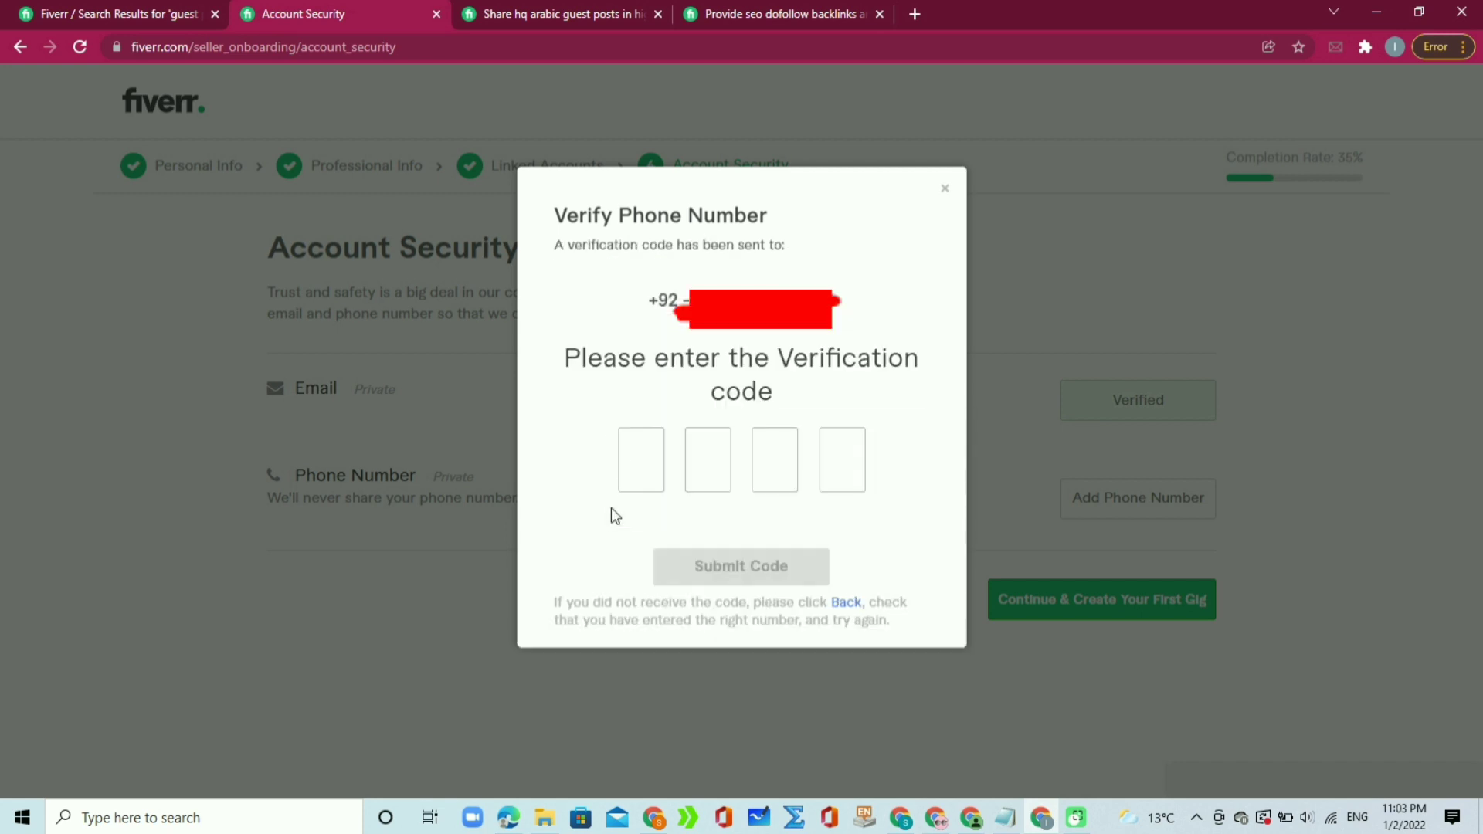
pyautogui.click(639, 462)
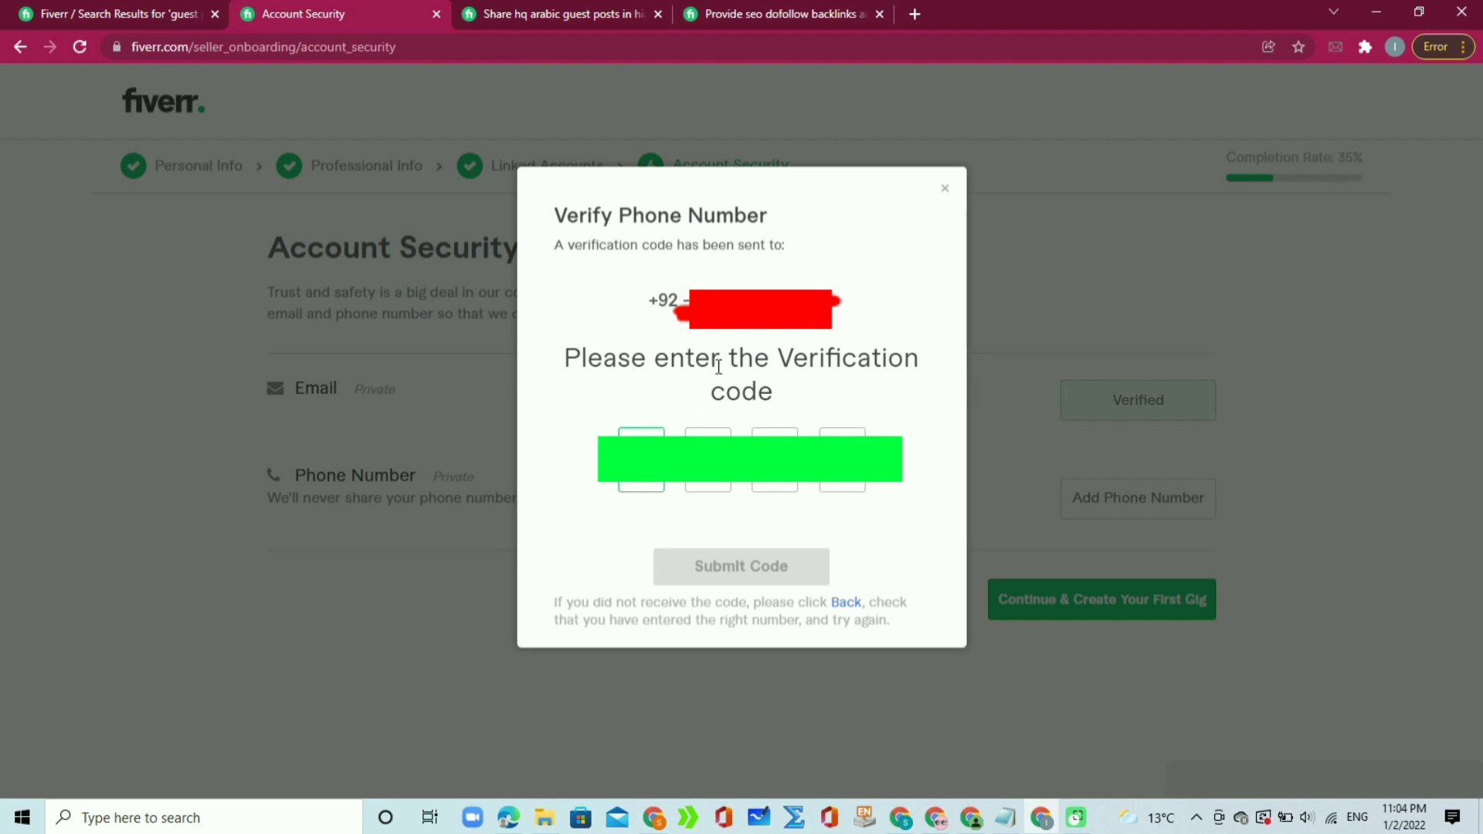
pyautogui.hotkey('ctrl', 'v')
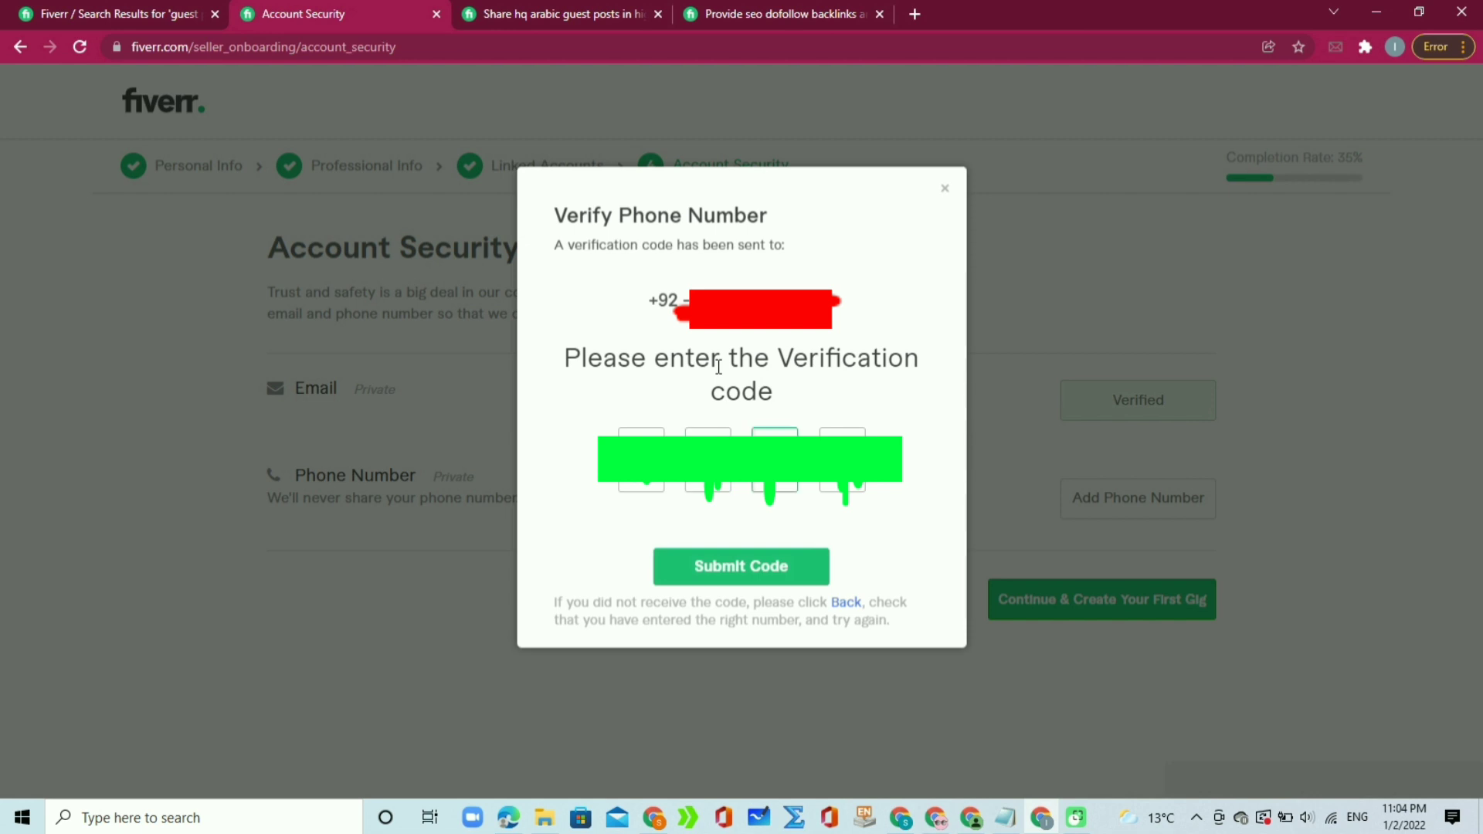
pyautogui.write('•')
pyautogui.click(711, 579)
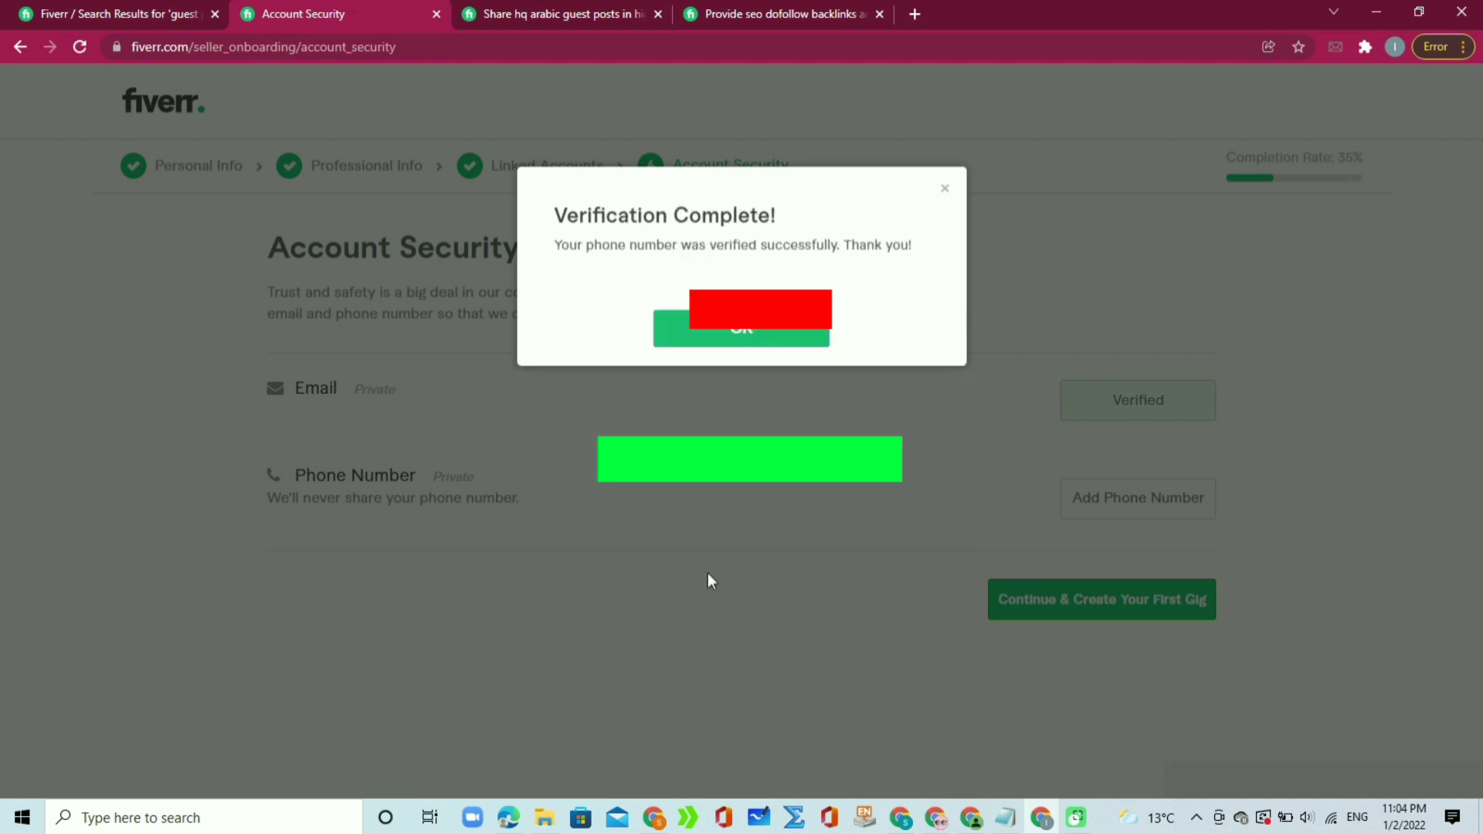
# Step: Set 'What was the name of your first pet?' as the security question with an answer, then finish
pyautogui.click(750, 336)
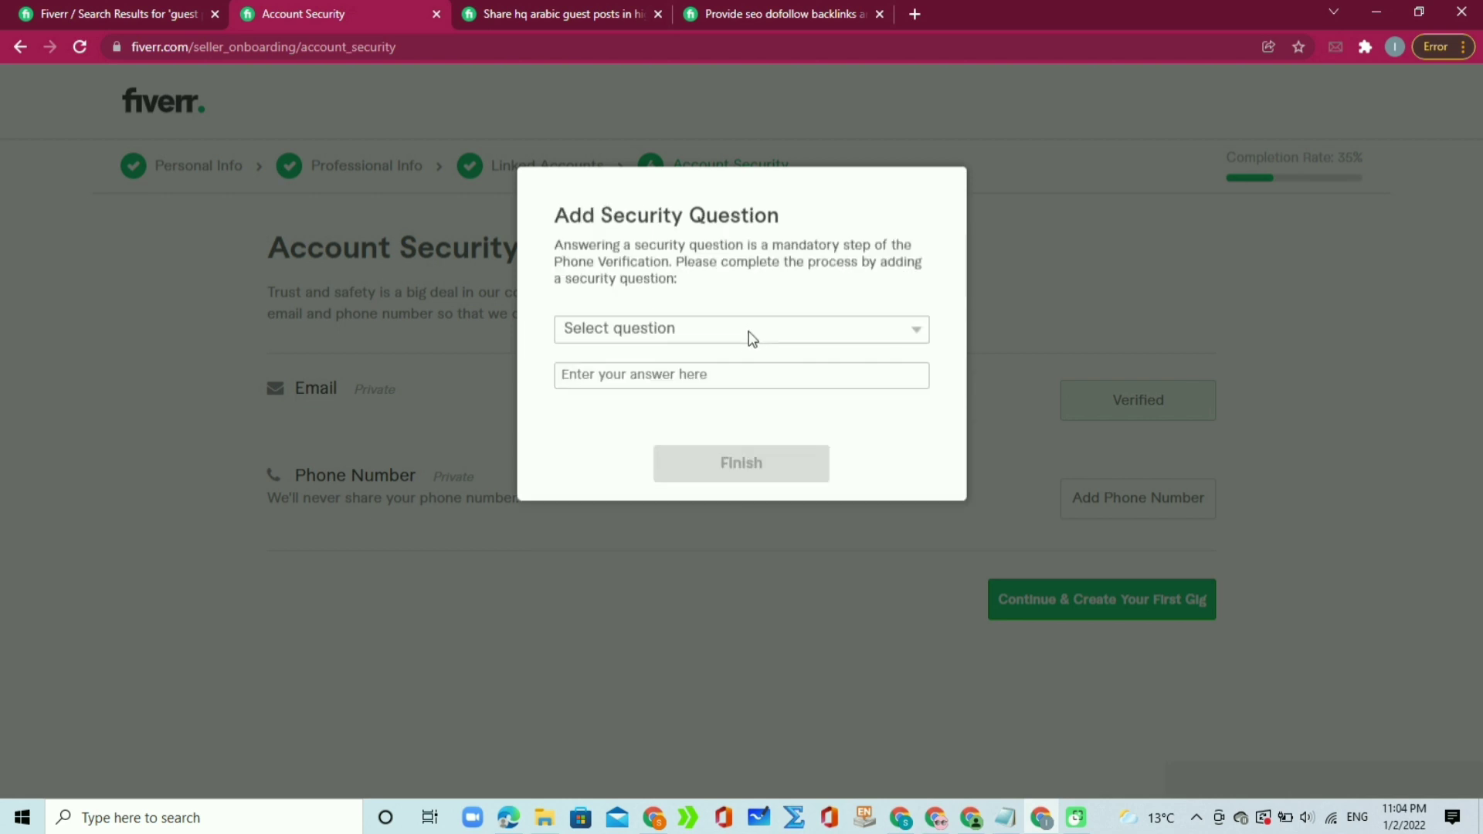
pyautogui.click(744, 332)
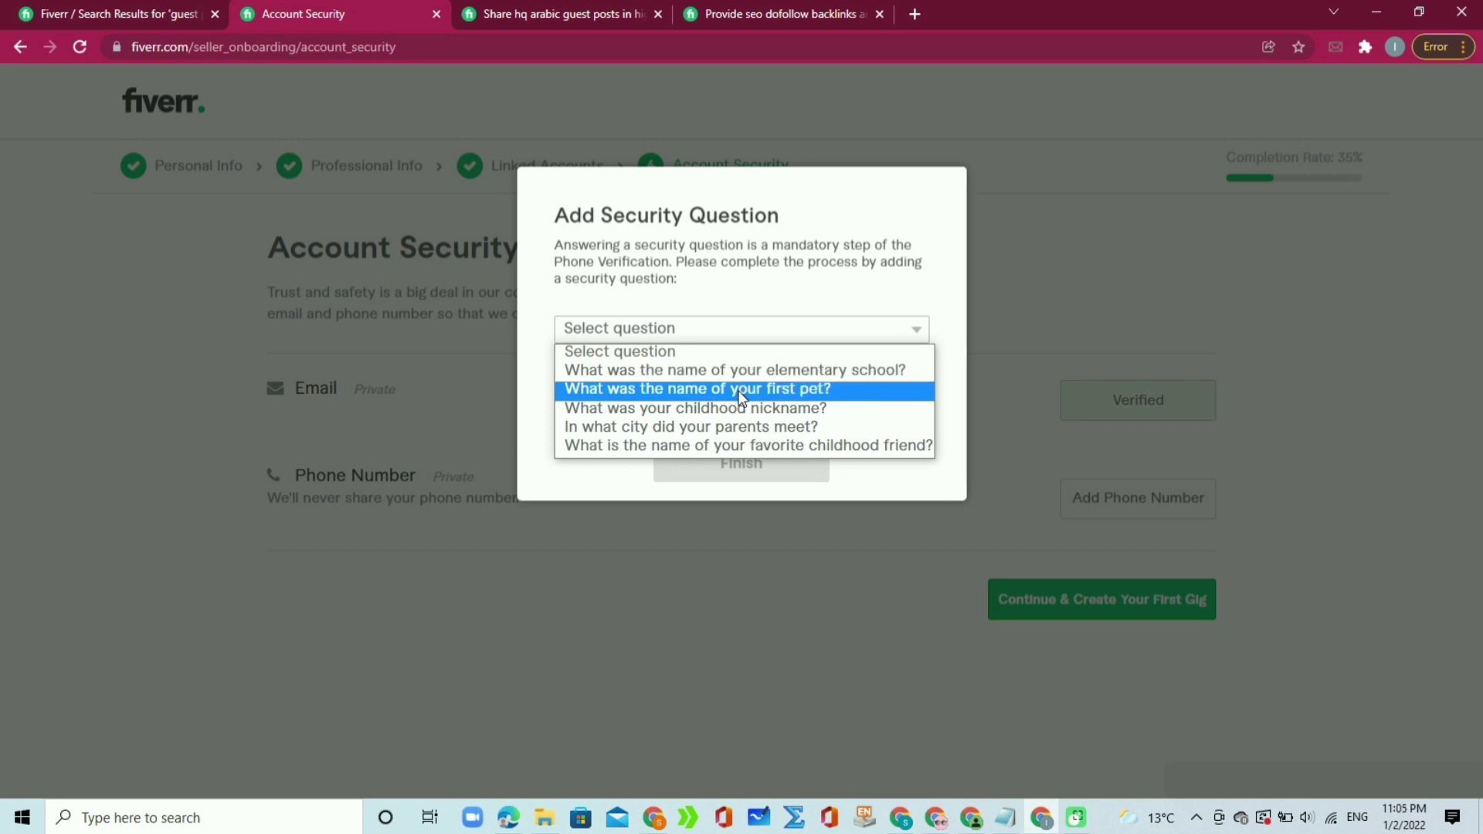
pyautogui.click(827, 394)
pyautogui.click(829, 375)
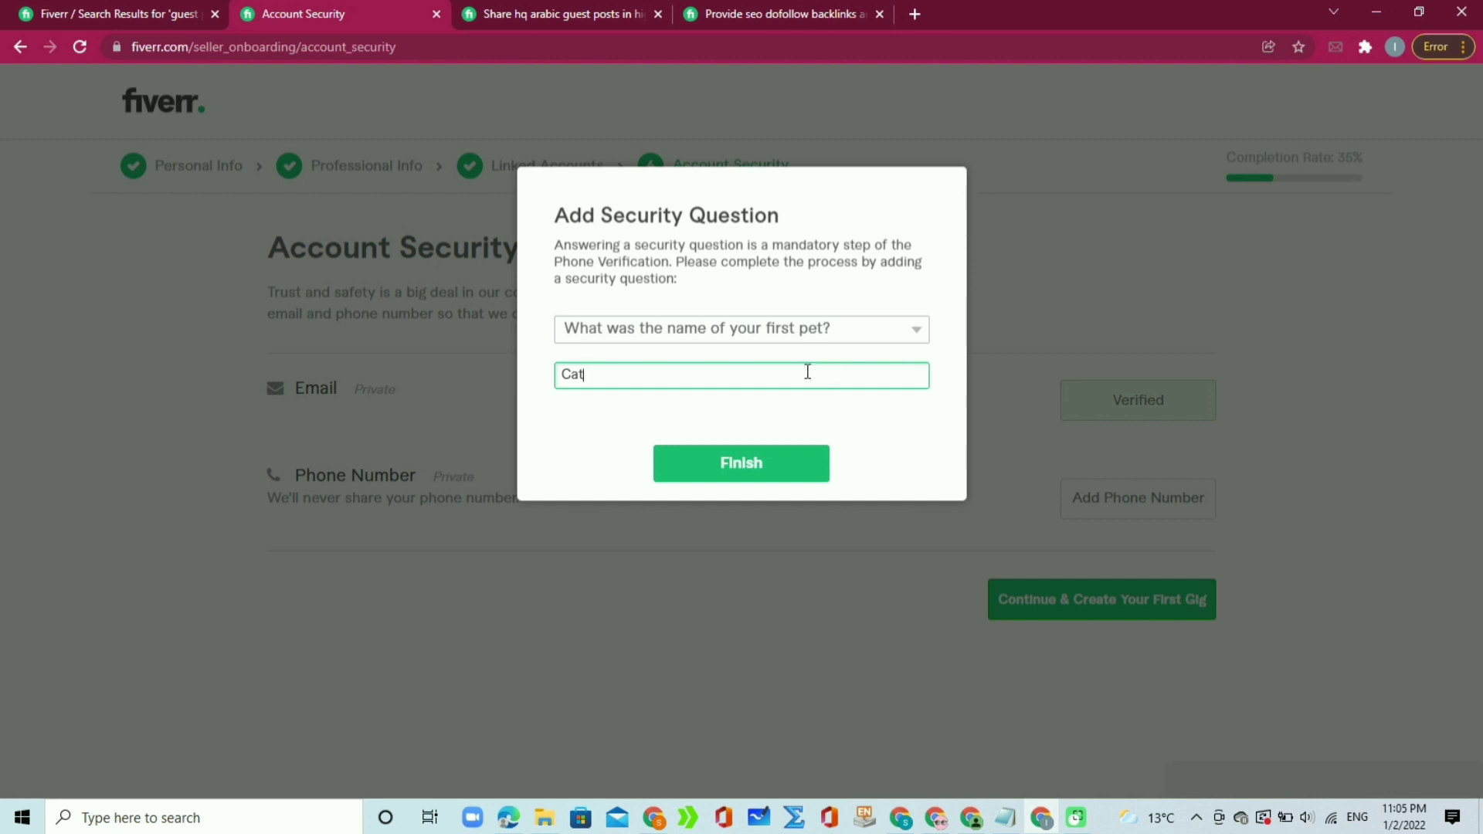
pyautogui.click(771, 477)
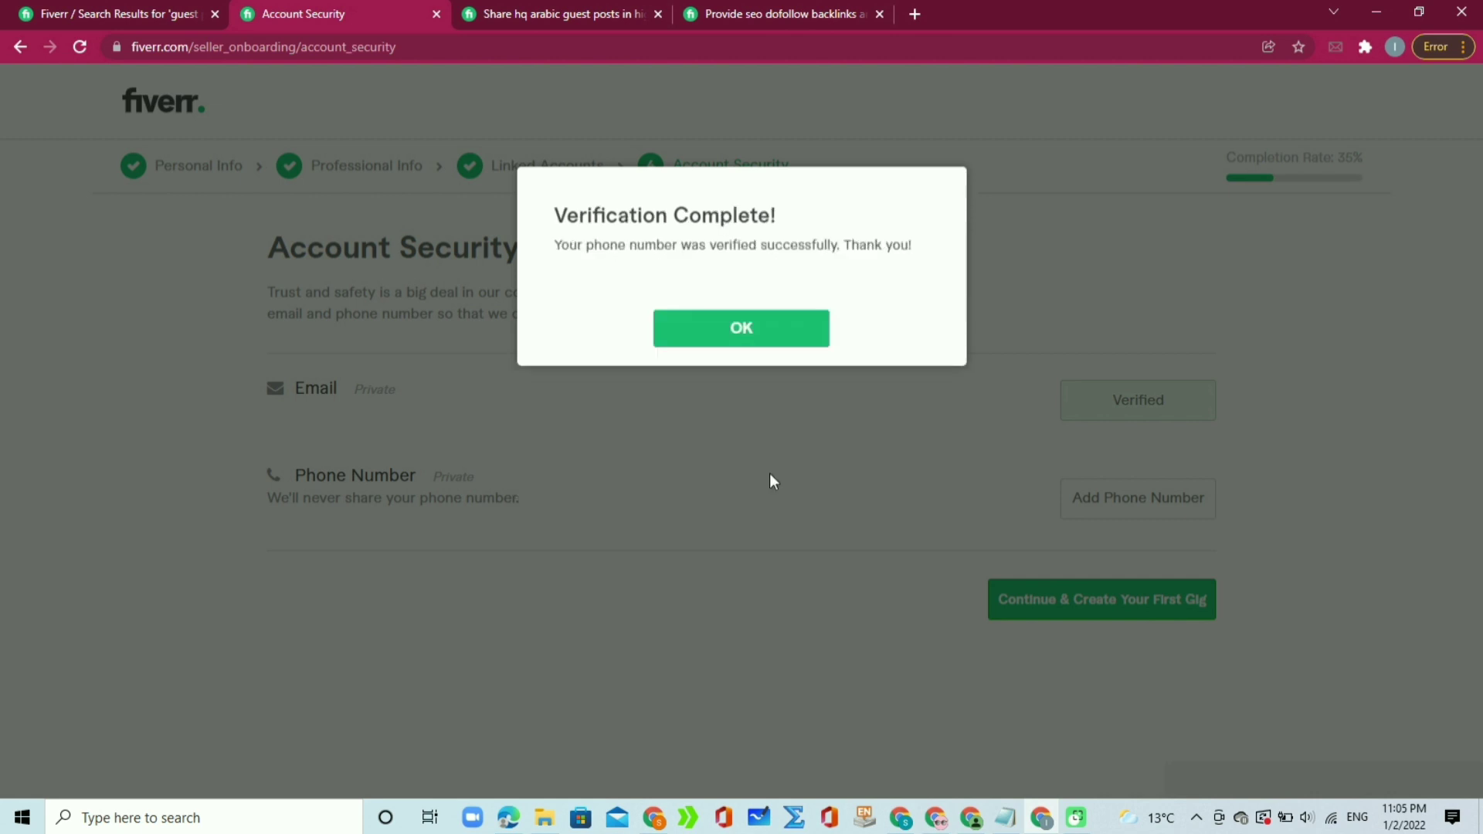
pyautogui.click(741, 341)
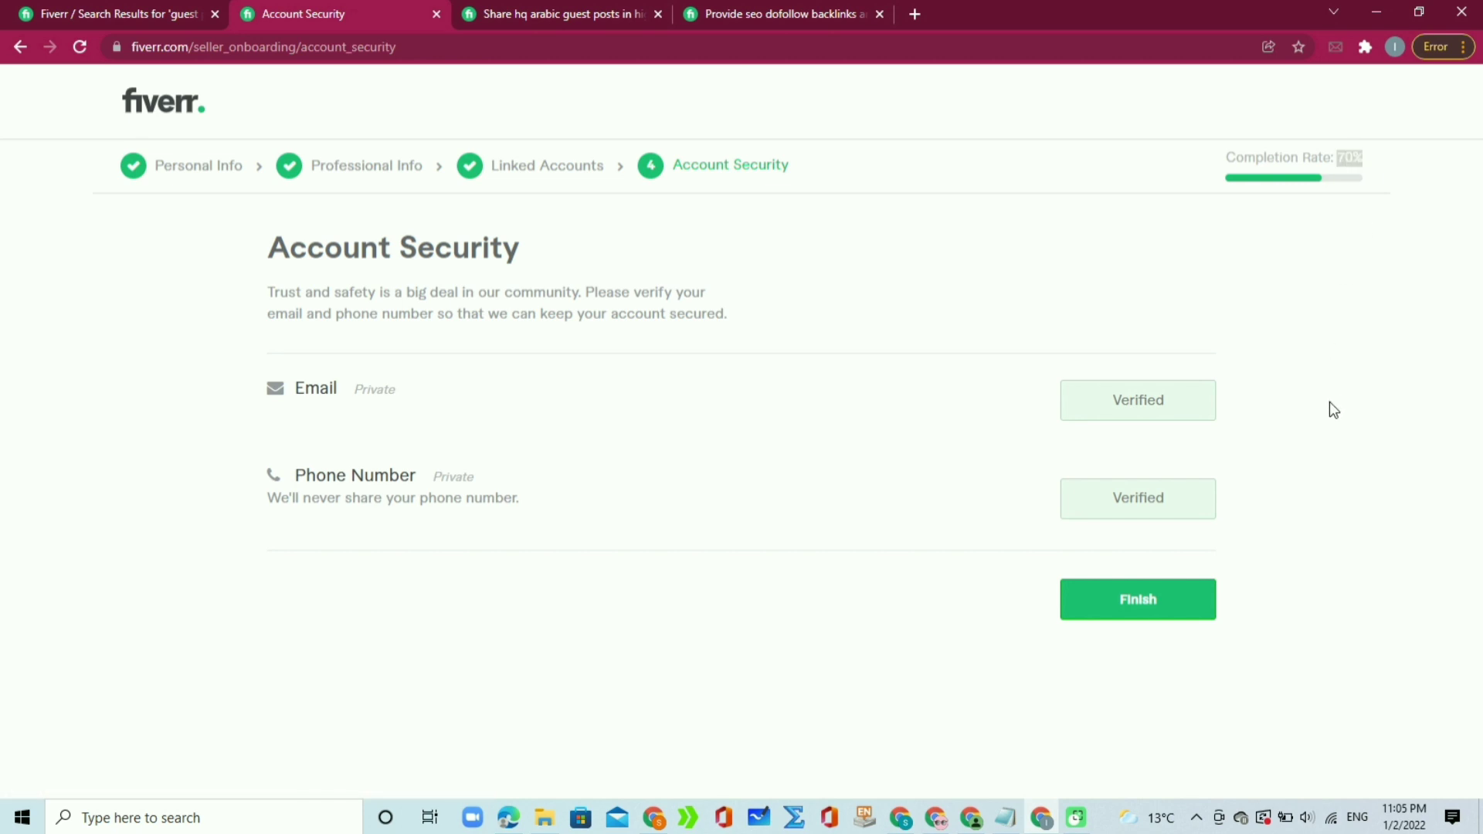
# Step: Finish Account Security and dismiss the 'Your seller profile is all set!' popup
pyautogui.click(1148, 614)
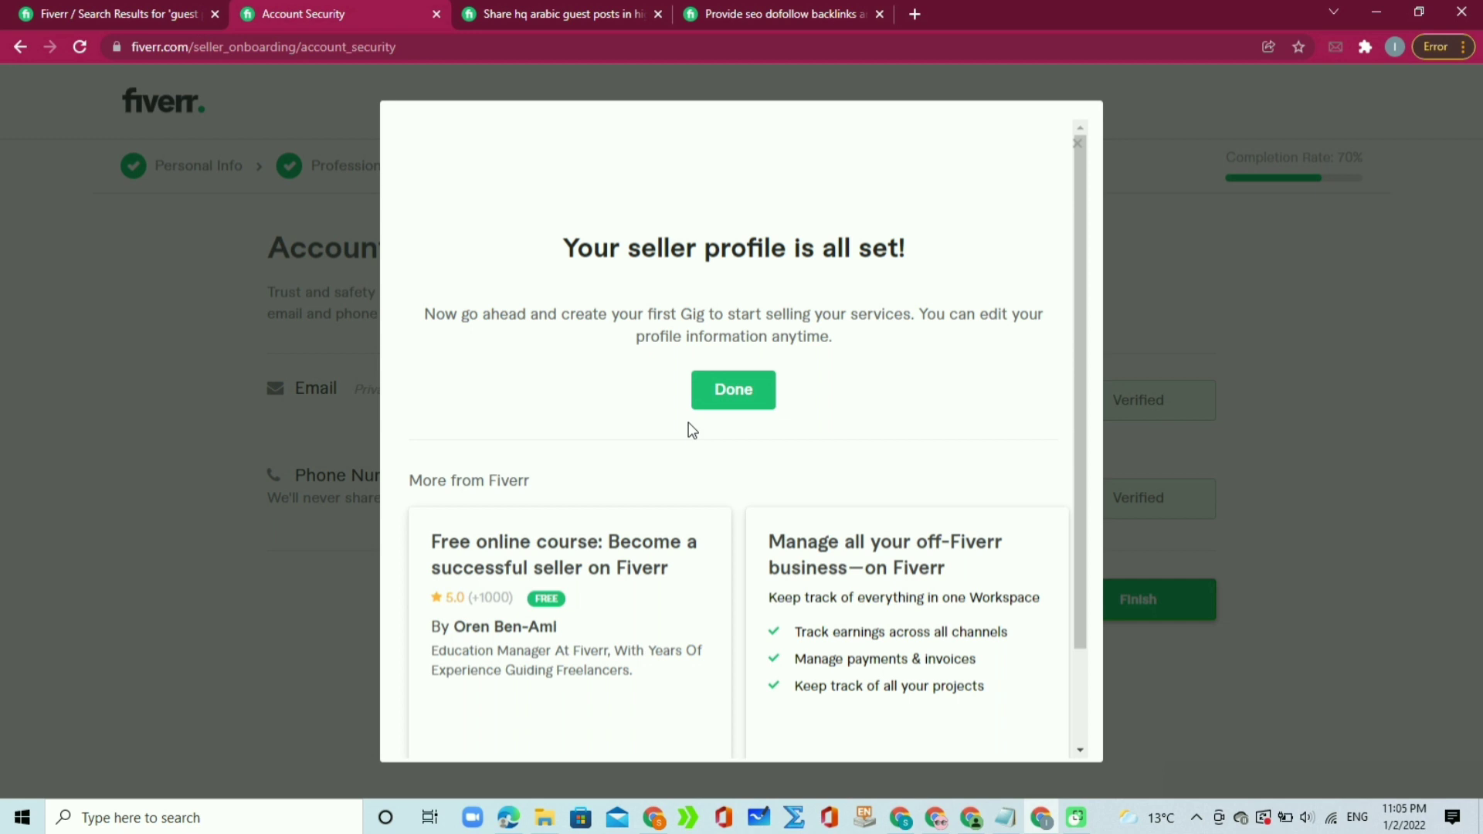
pyautogui.click(729, 388)
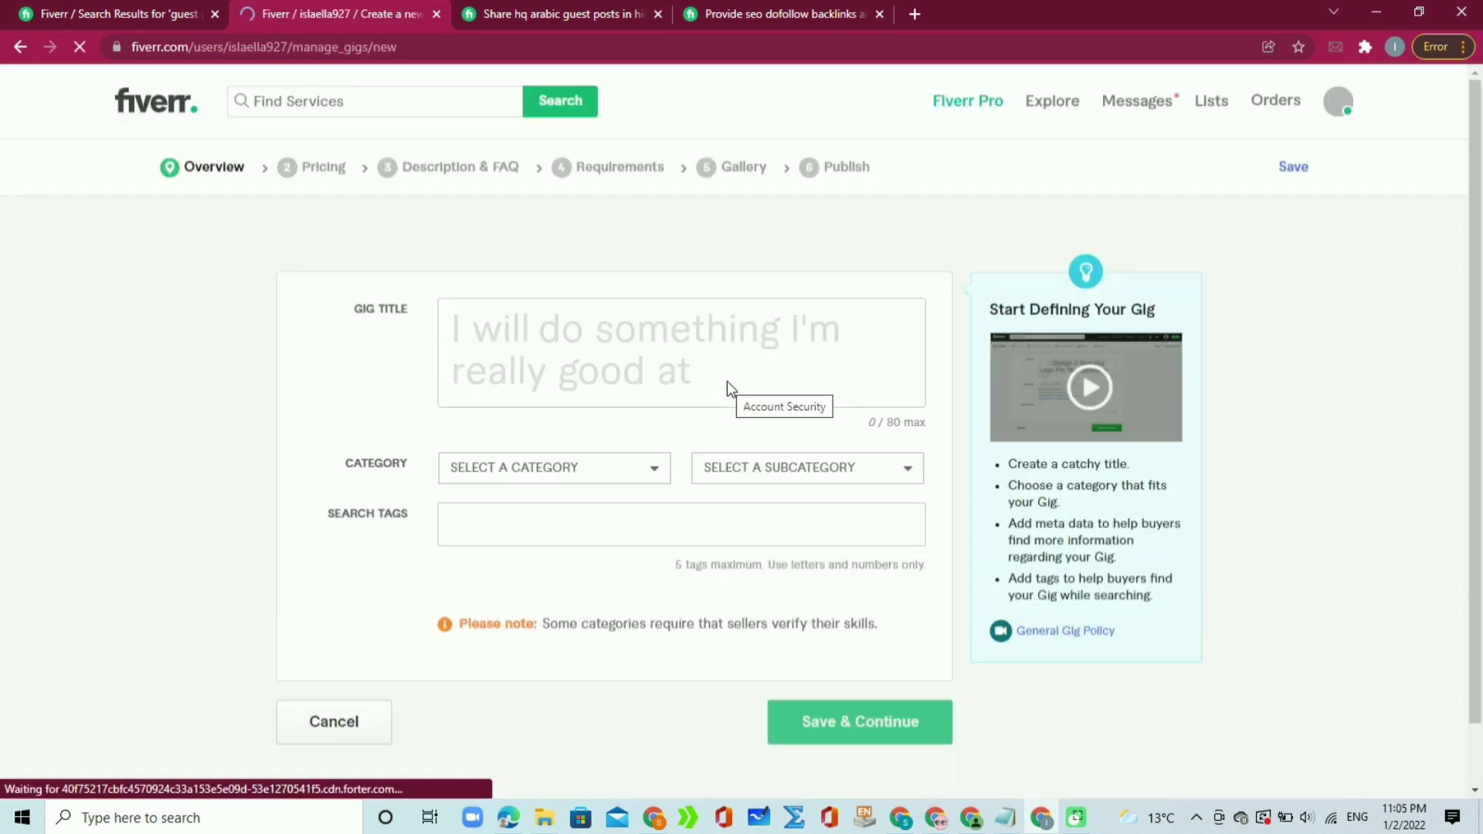
# Step: Type and clear trial text in the Gig Title, then switch to the Arabic guest posts gig
pyautogui.click(752, 342)
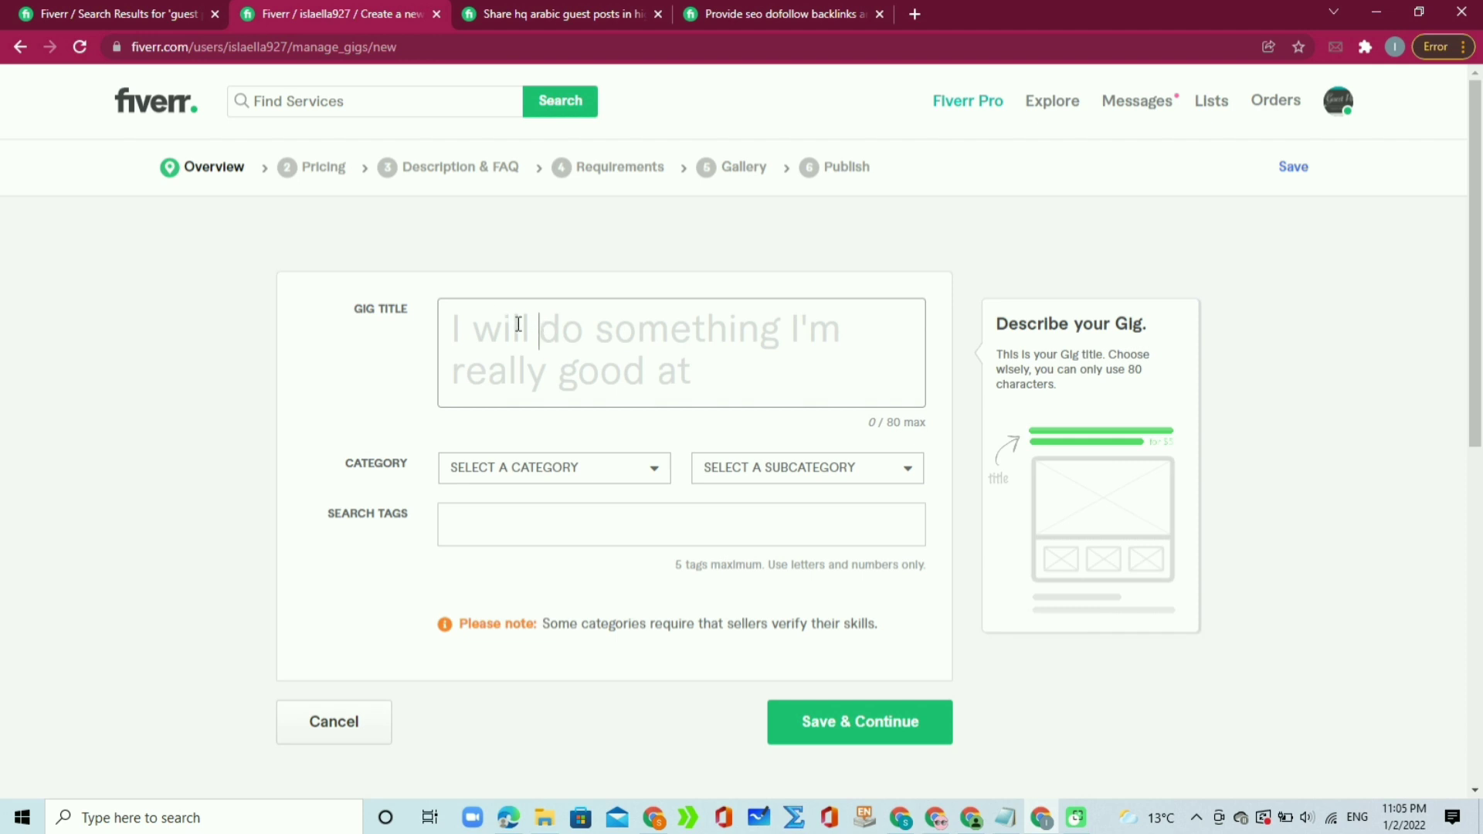
pyautogui.write('qwbxs')
pyautogui.press('BackSpace')
pyautogui.press('BackSpace')
pyautogui.press('BackSpace')
pyautogui.press('BackSpace')
pyautogui.press('BackSpace')
pyautogui.write('lw')
pyautogui.press('BackSpace')
pyautogui.write('will')
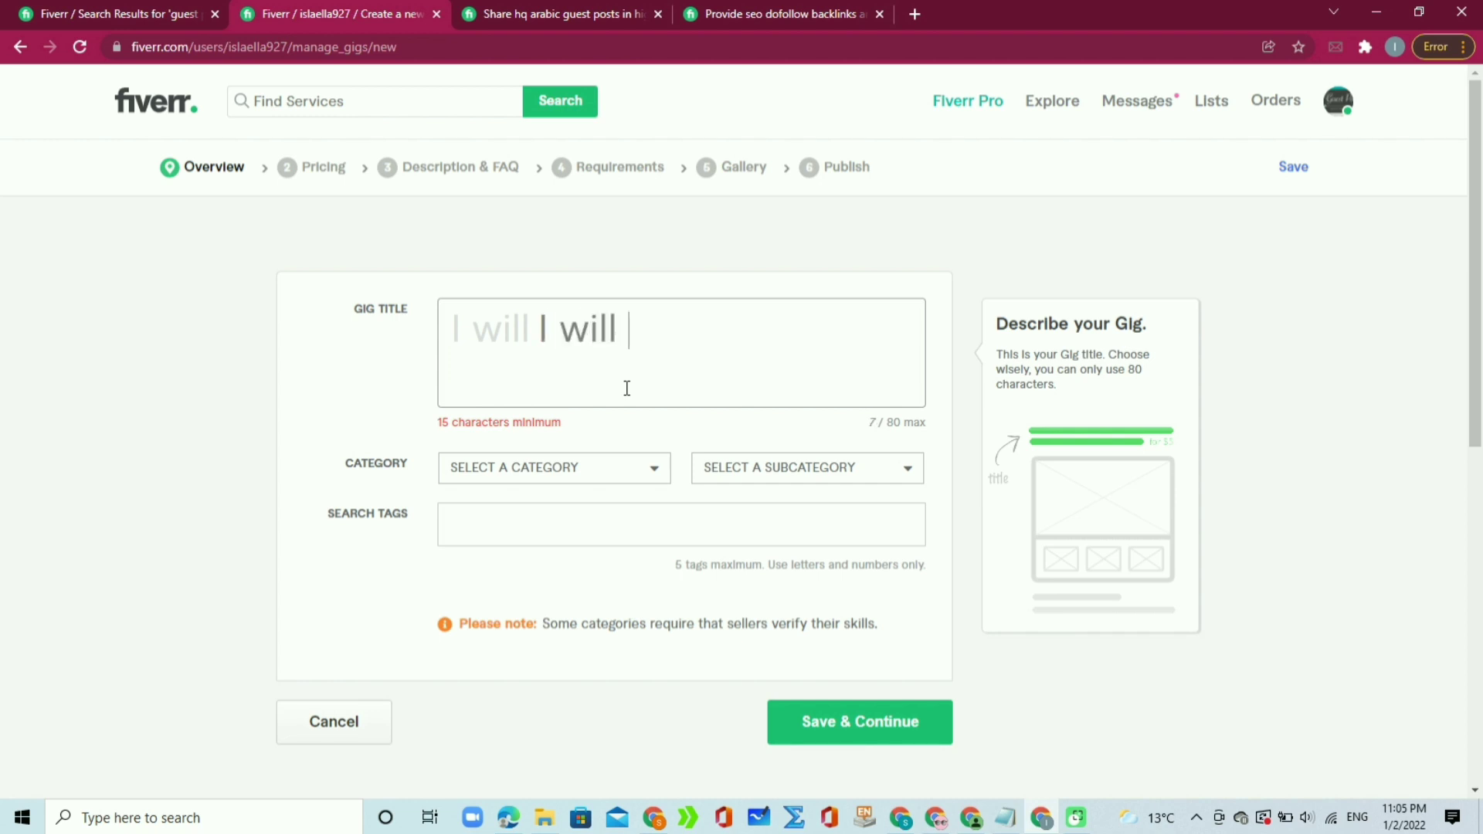
pyautogui.press('BackSpace')
pyautogui.press('BackSpace')
pyautogui.press('BackSpace')
pyautogui.press('BackSpace')
pyautogui.press('BackSpace')
pyautogui.press('BackSpace')
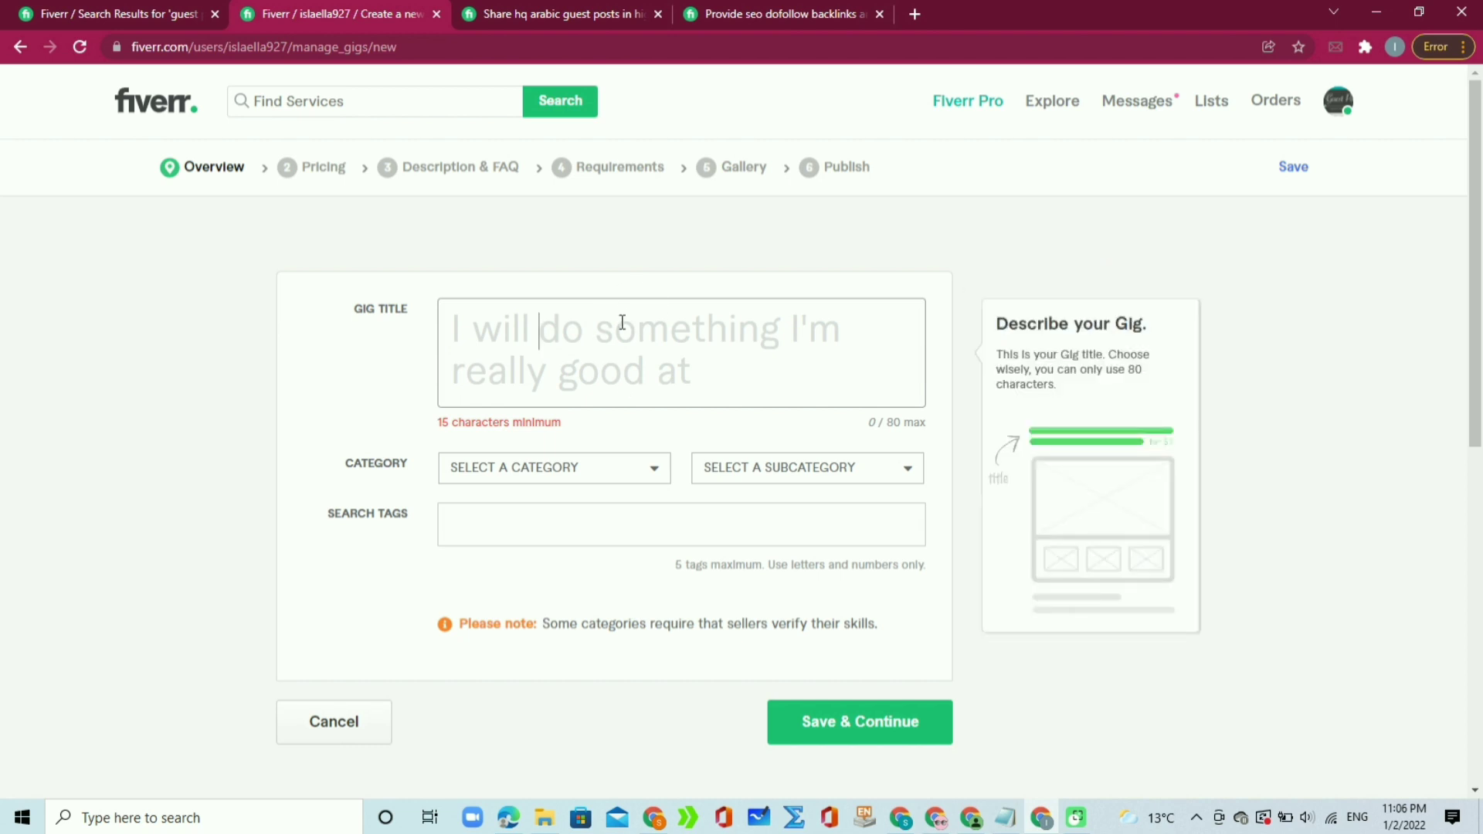
pyautogui.click(586, 8)
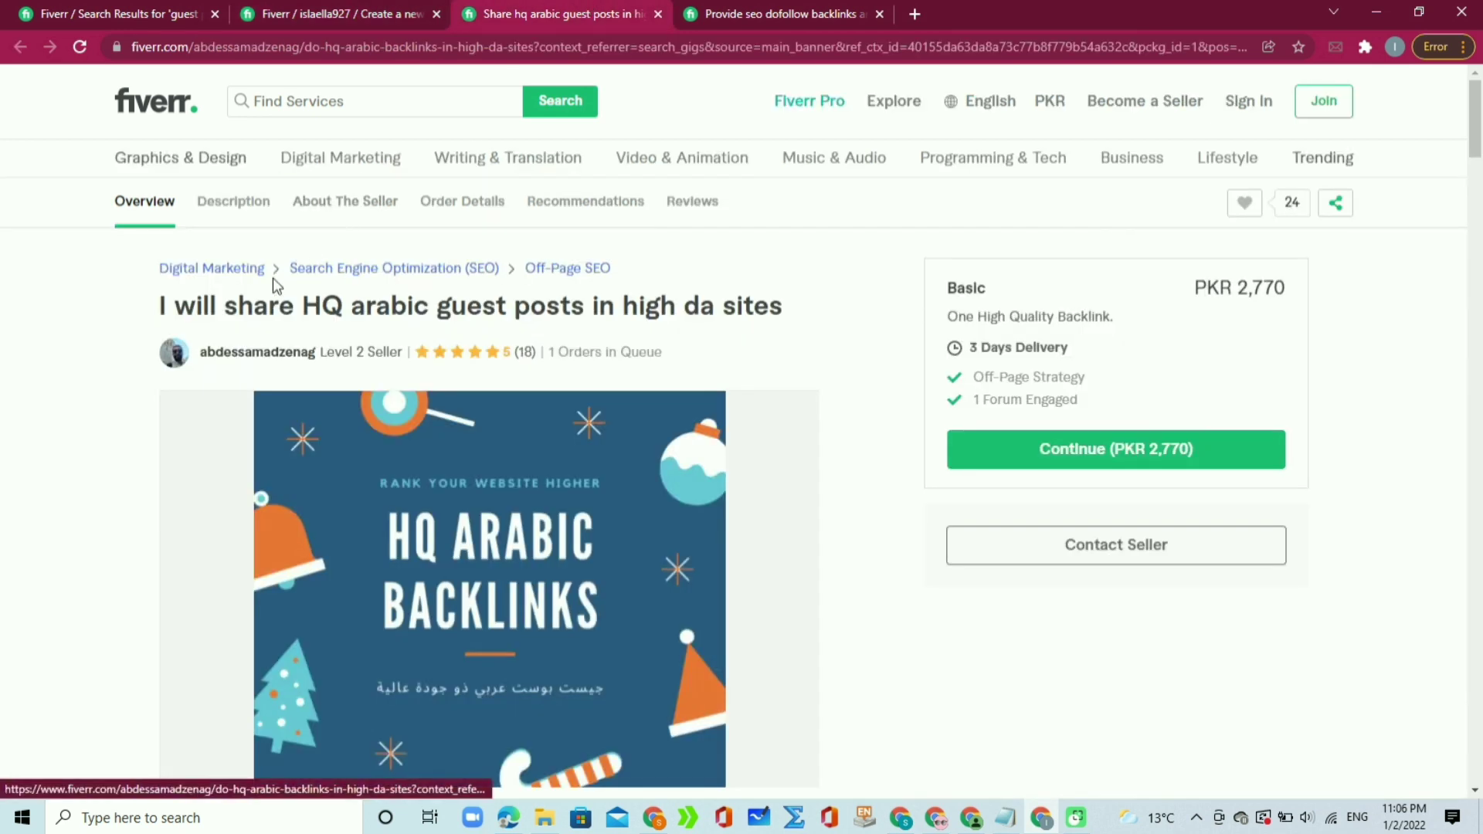
# Step: Review the Arabic guest posts and SEO dofollow backlinks gig titles, then return to the new gig
pyautogui.moveTo(294, 307); pyautogui.dragTo(816, 317)
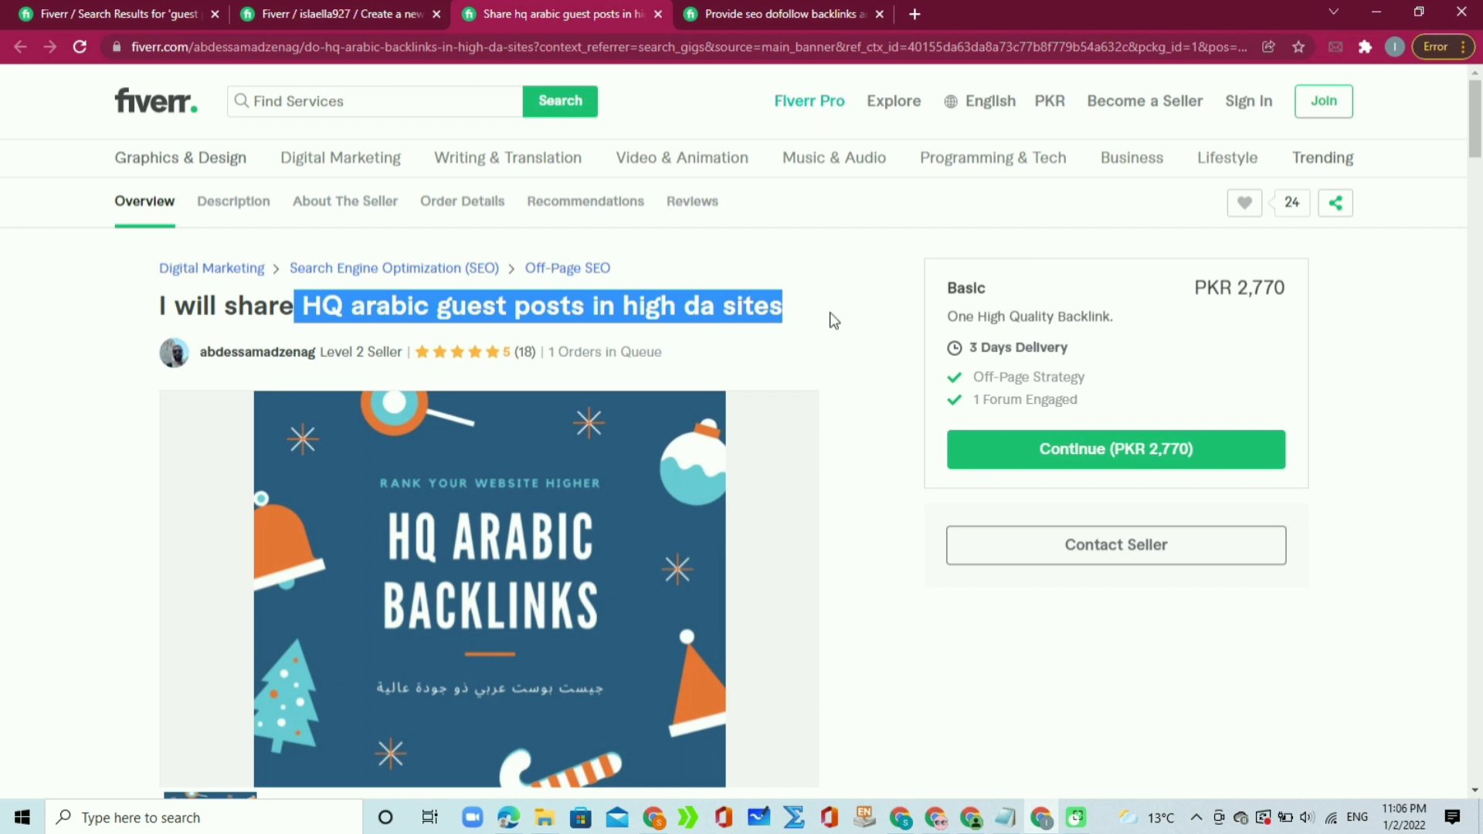
pyautogui.click(835, 321)
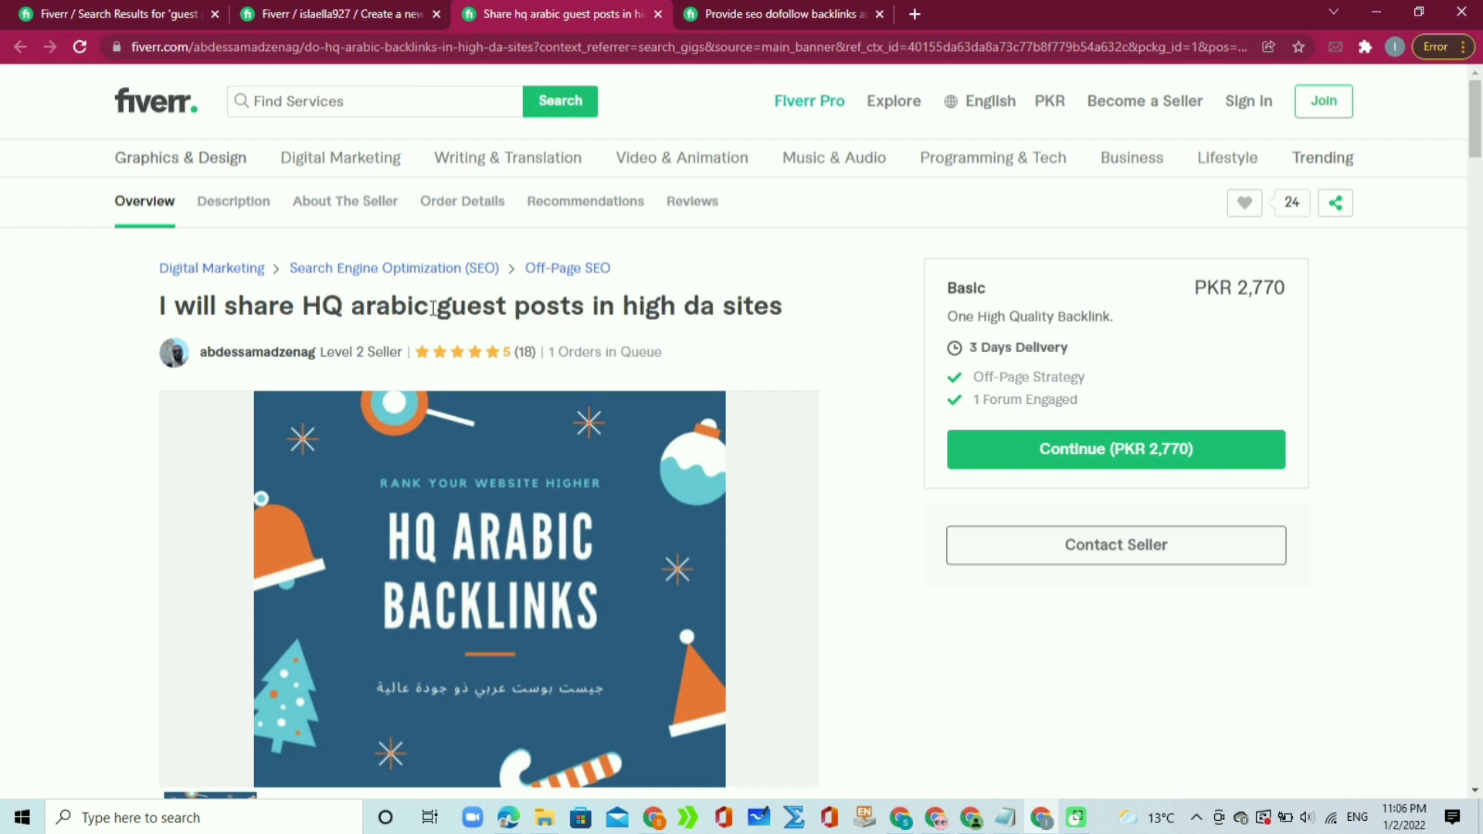
pyautogui.click(765, 10)
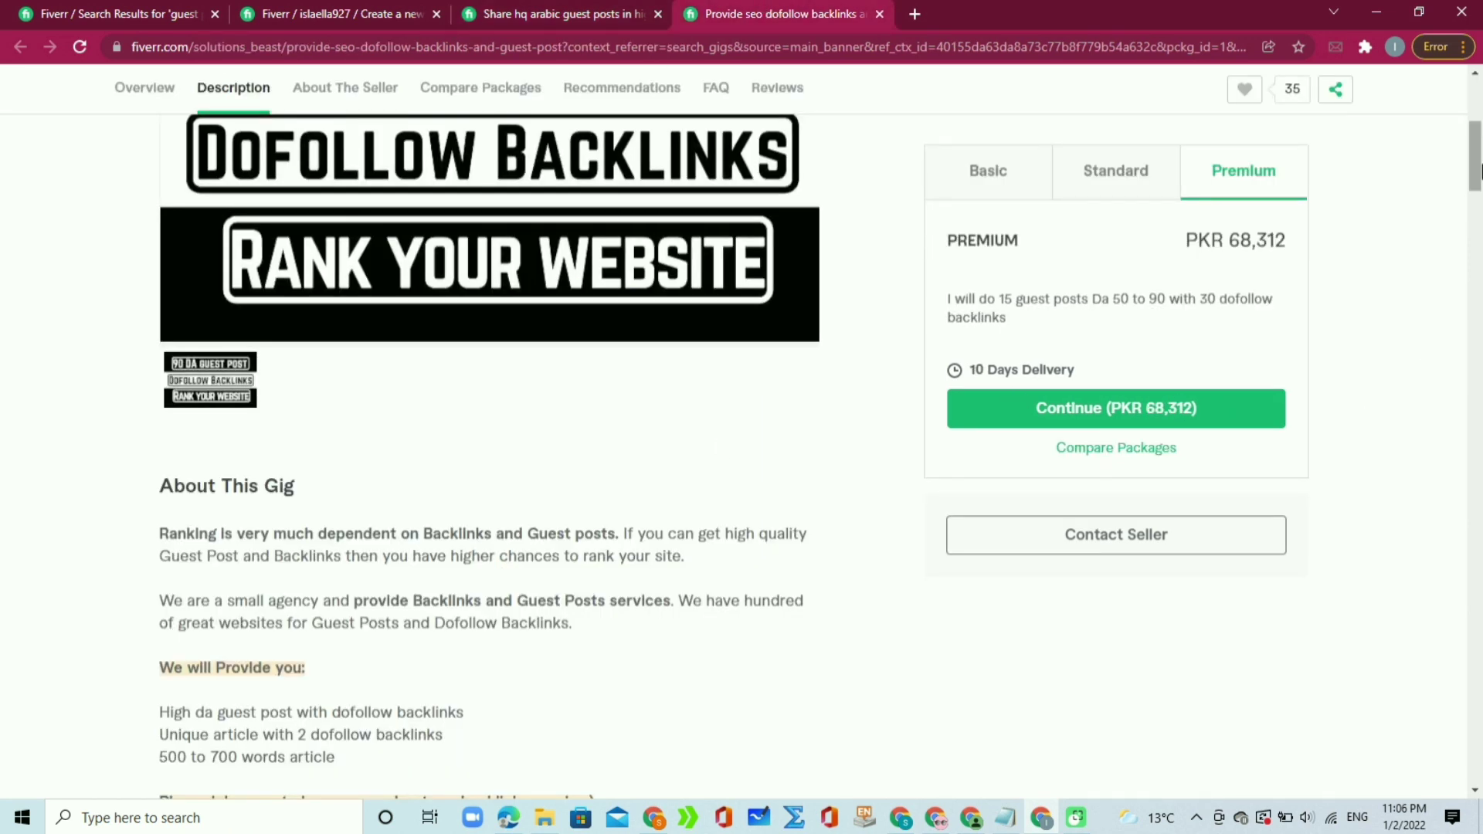
pyautogui.scroll(2, 1479, 167)
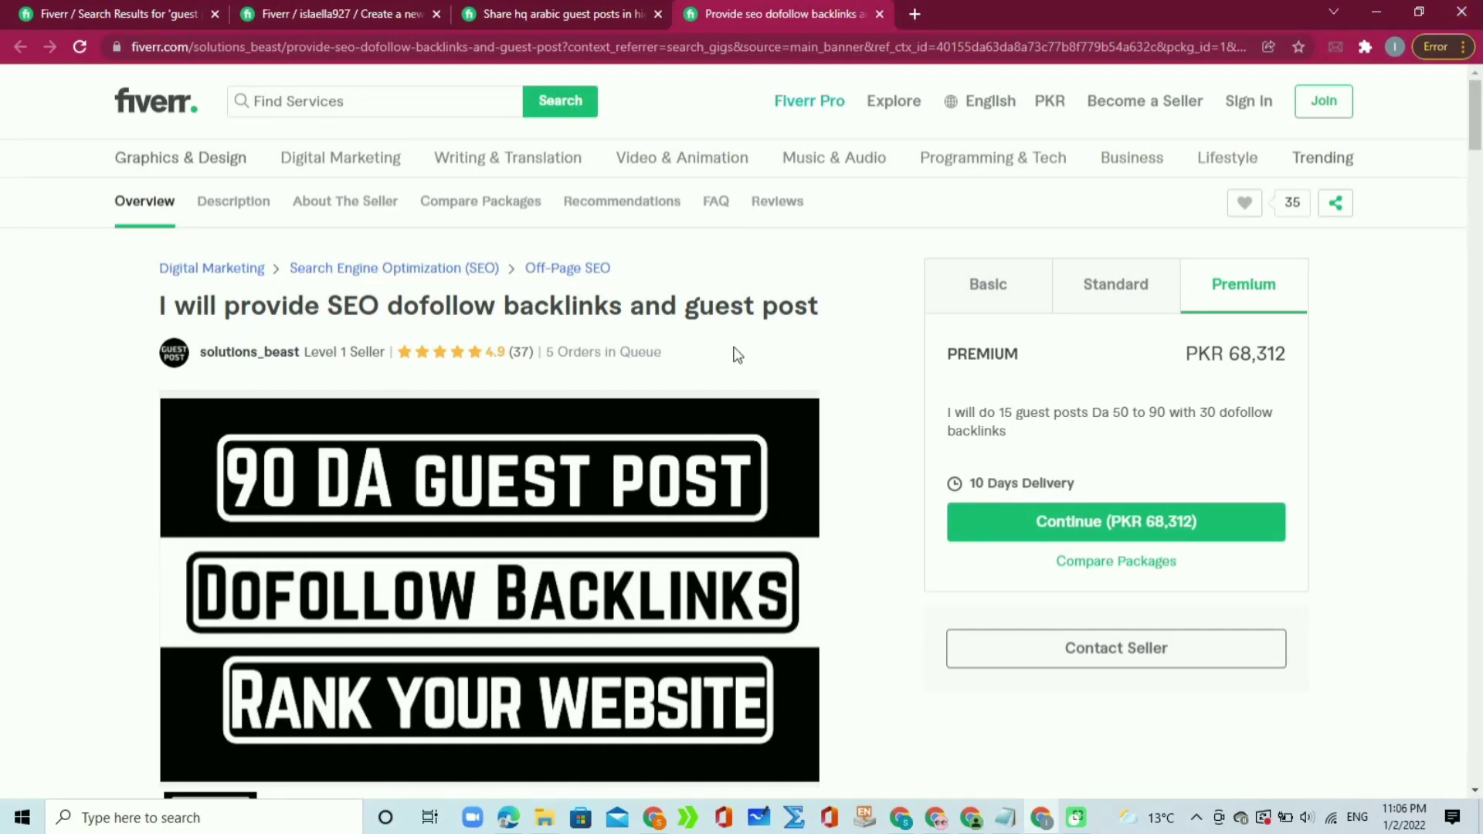
pyautogui.moveTo(219, 301); pyautogui.dragTo(835, 317)
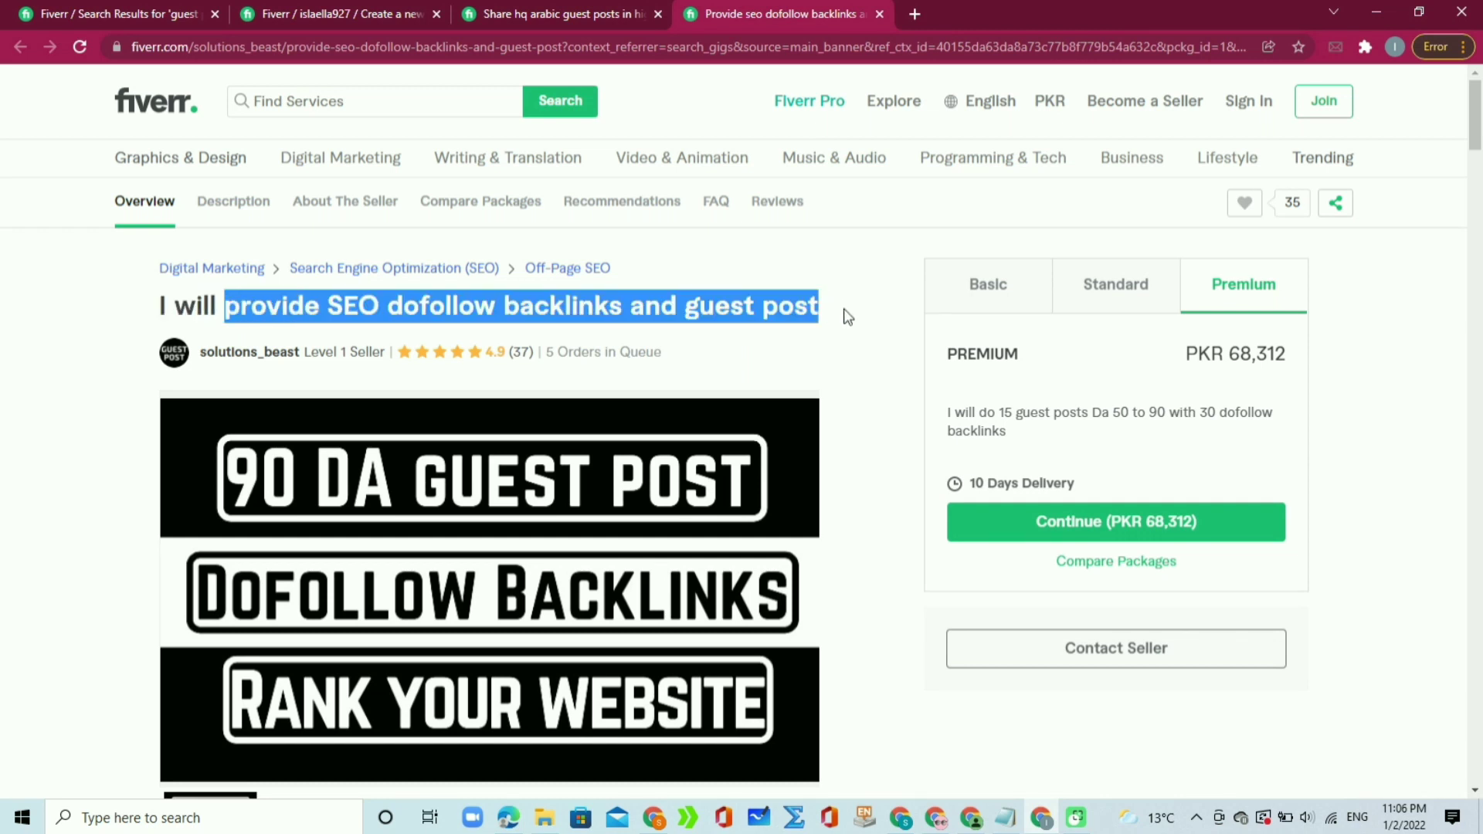
pyautogui.click(848, 316)
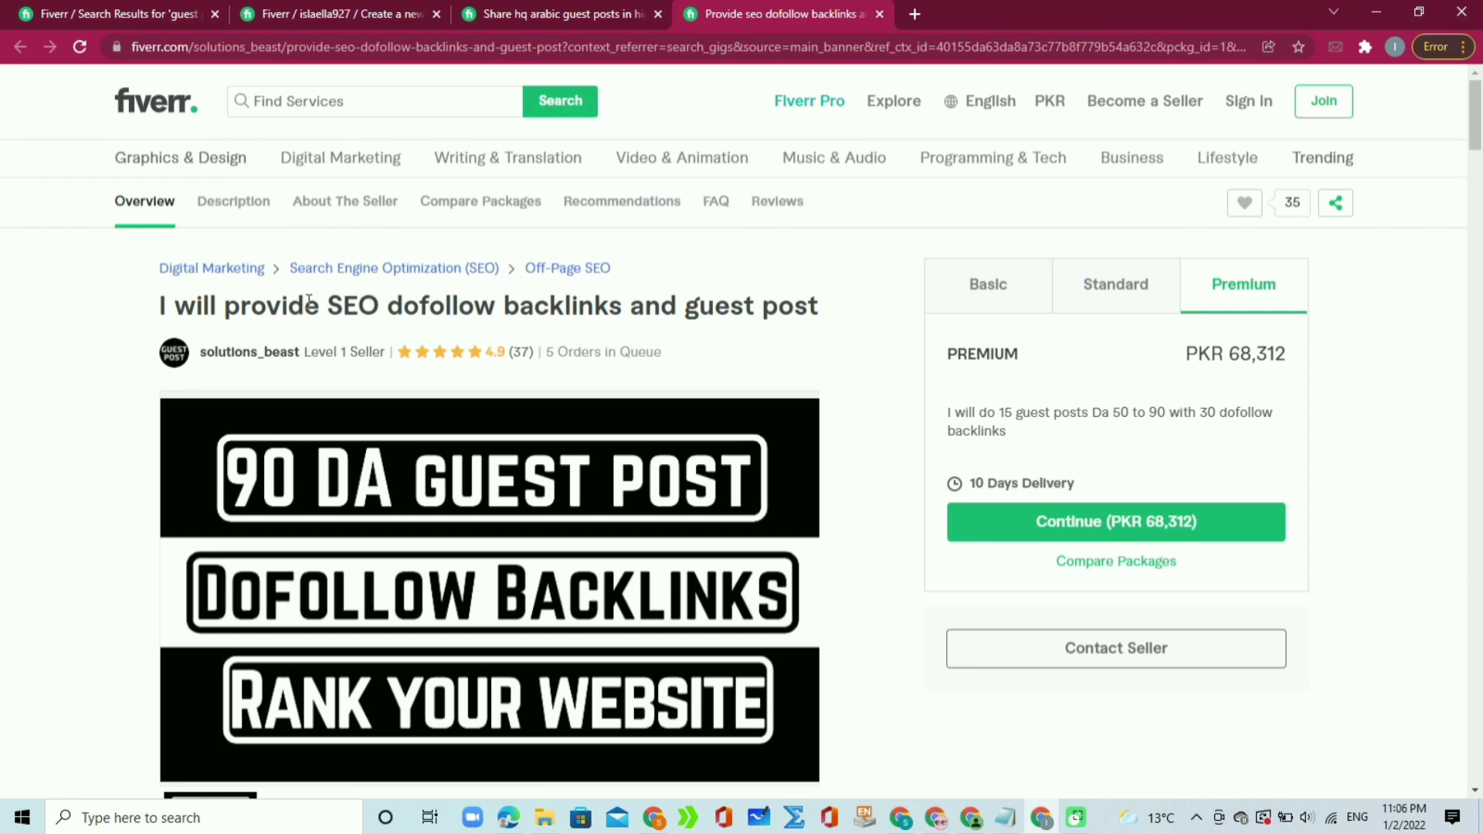
pyautogui.moveTo(225, 306); pyautogui.dragTo(685, 294)
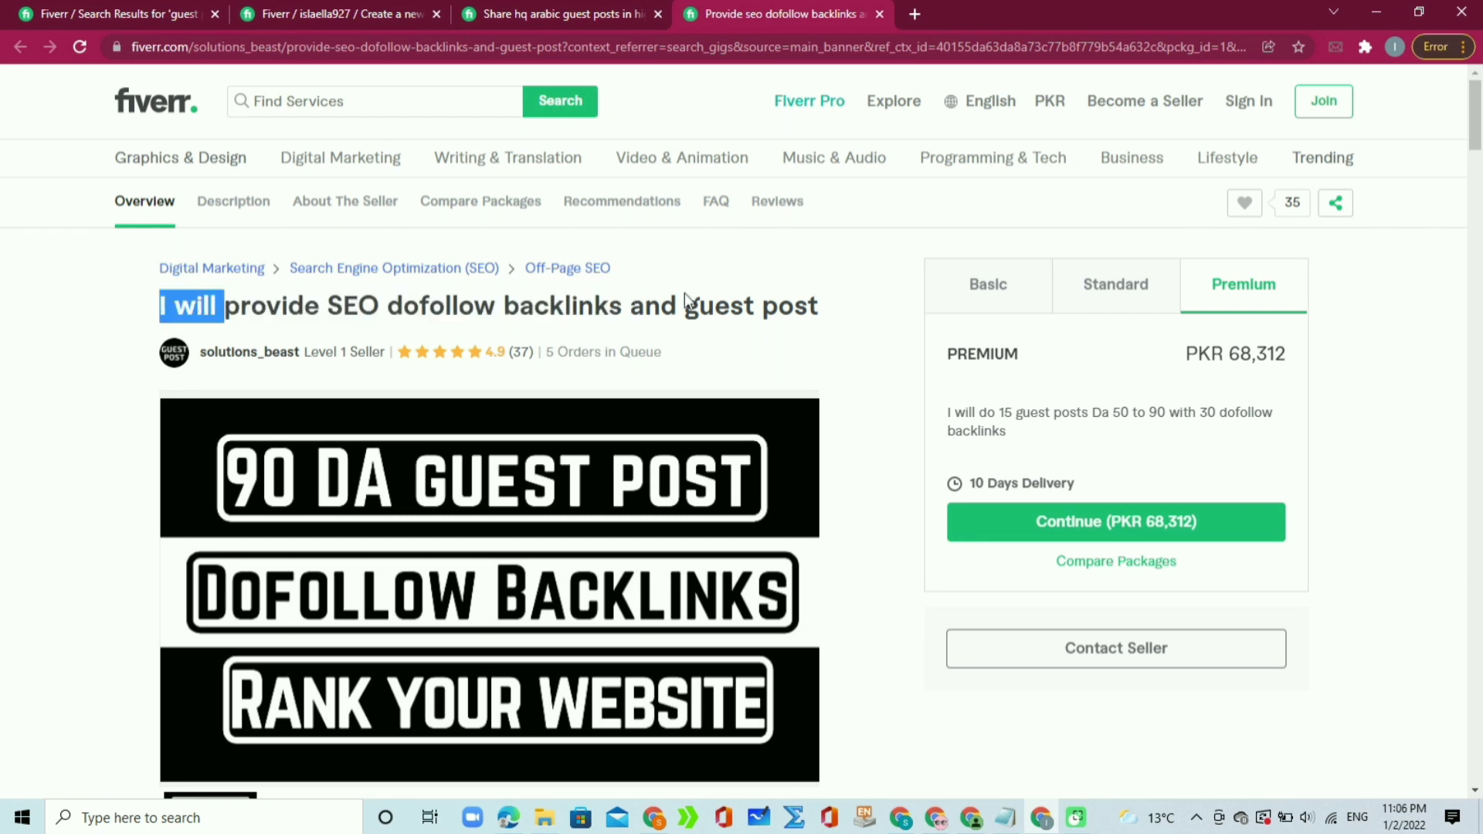
pyautogui.click(757, 301)
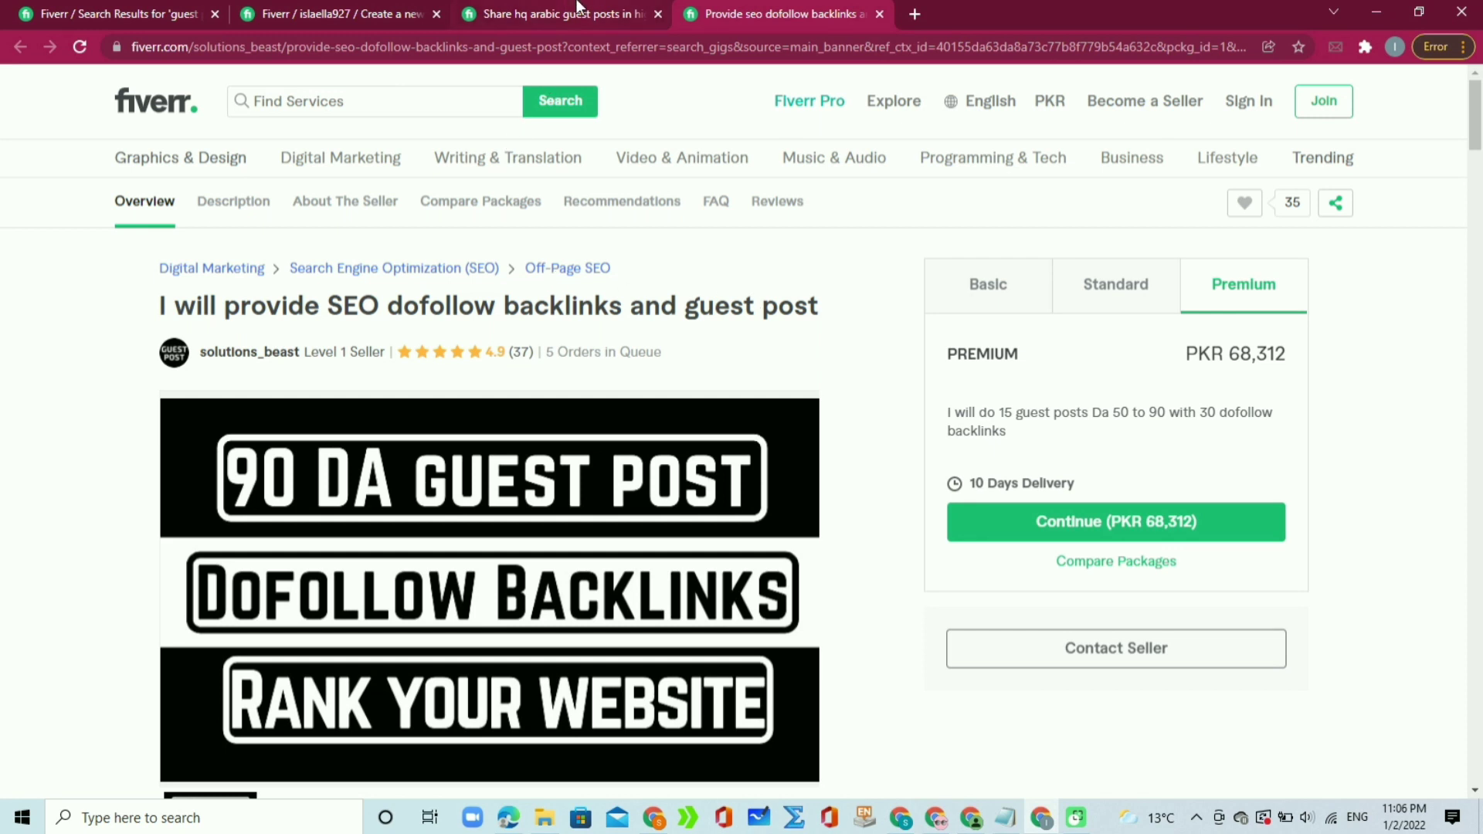
pyautogui.click(392, 6)
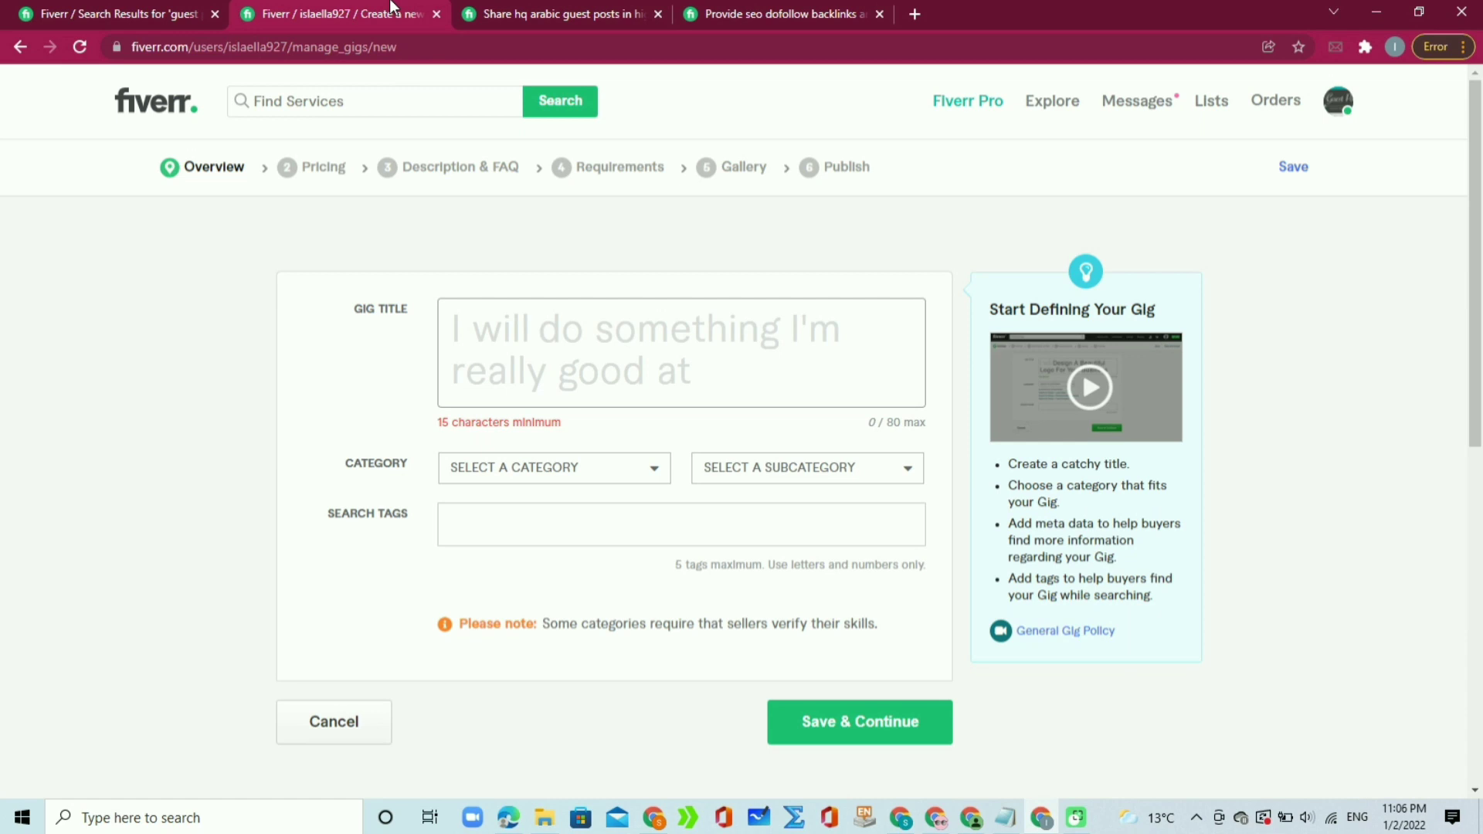
# Step: Enter 'do guest post on high da site' as the gig title after 'I will'
pyautogui.write('do ')
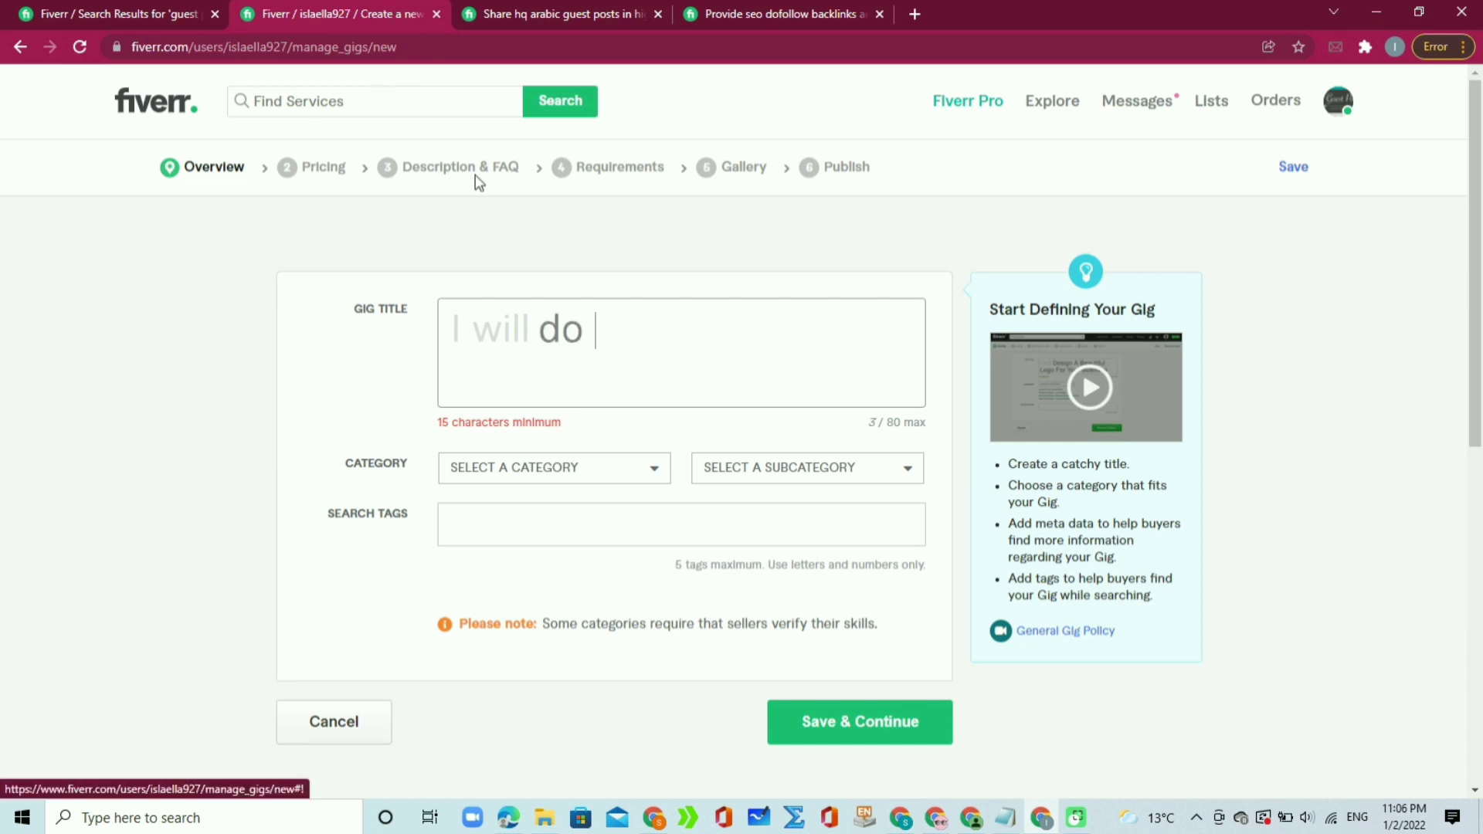
pyautogui.write('gues')
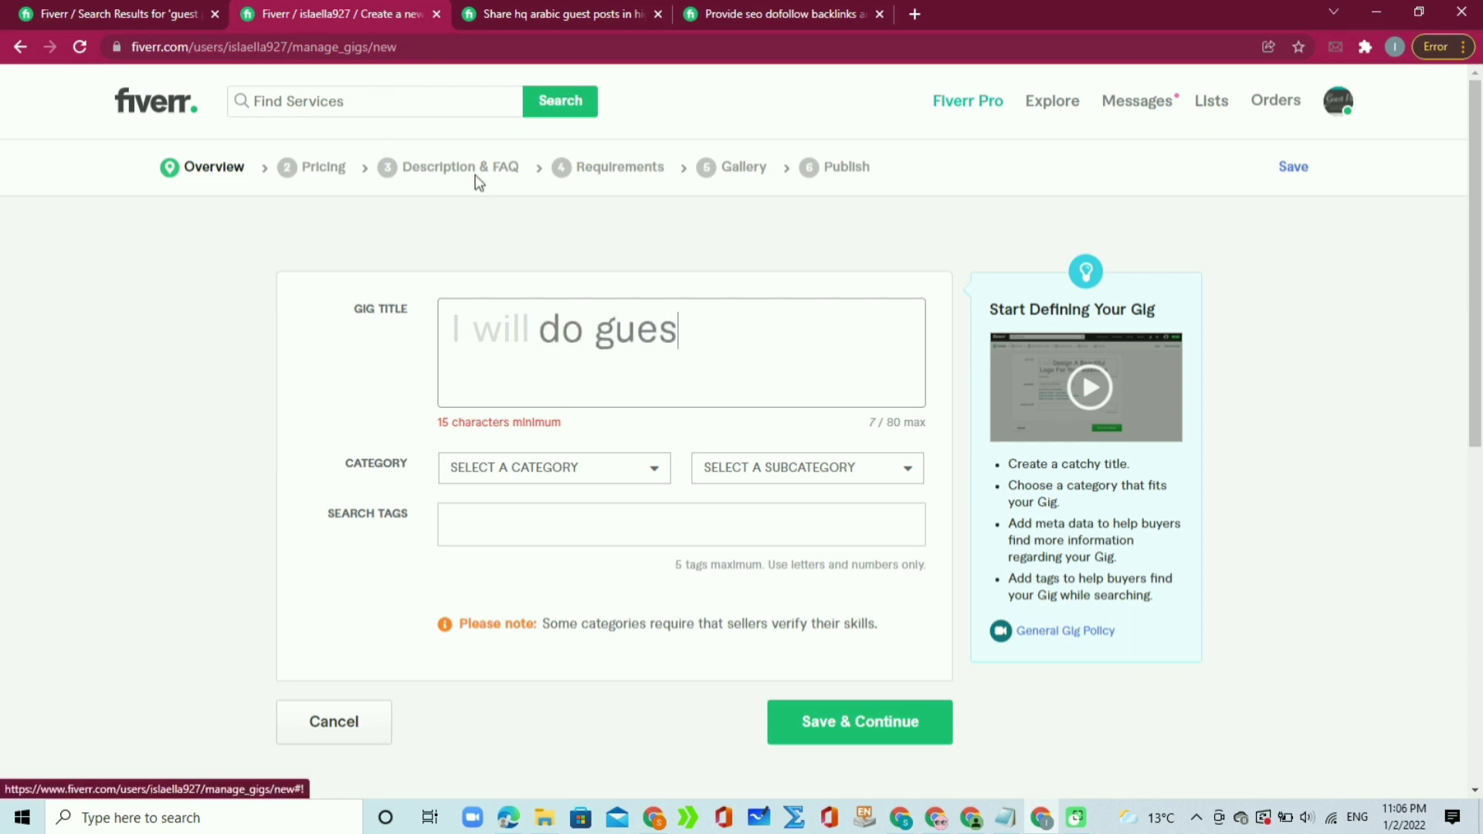
pyautogui.write('t post on high')
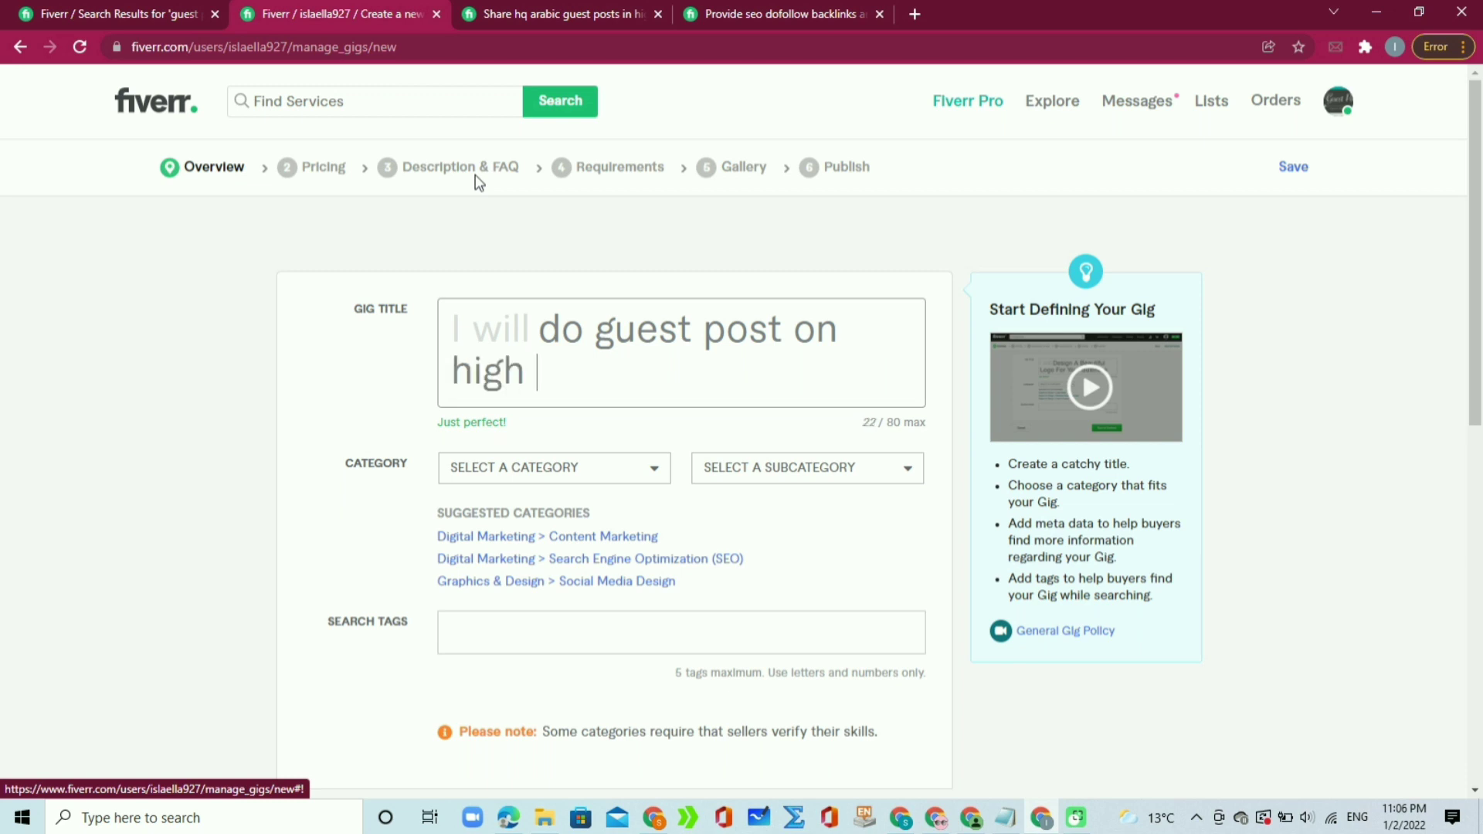
pyautogui.write(' da')
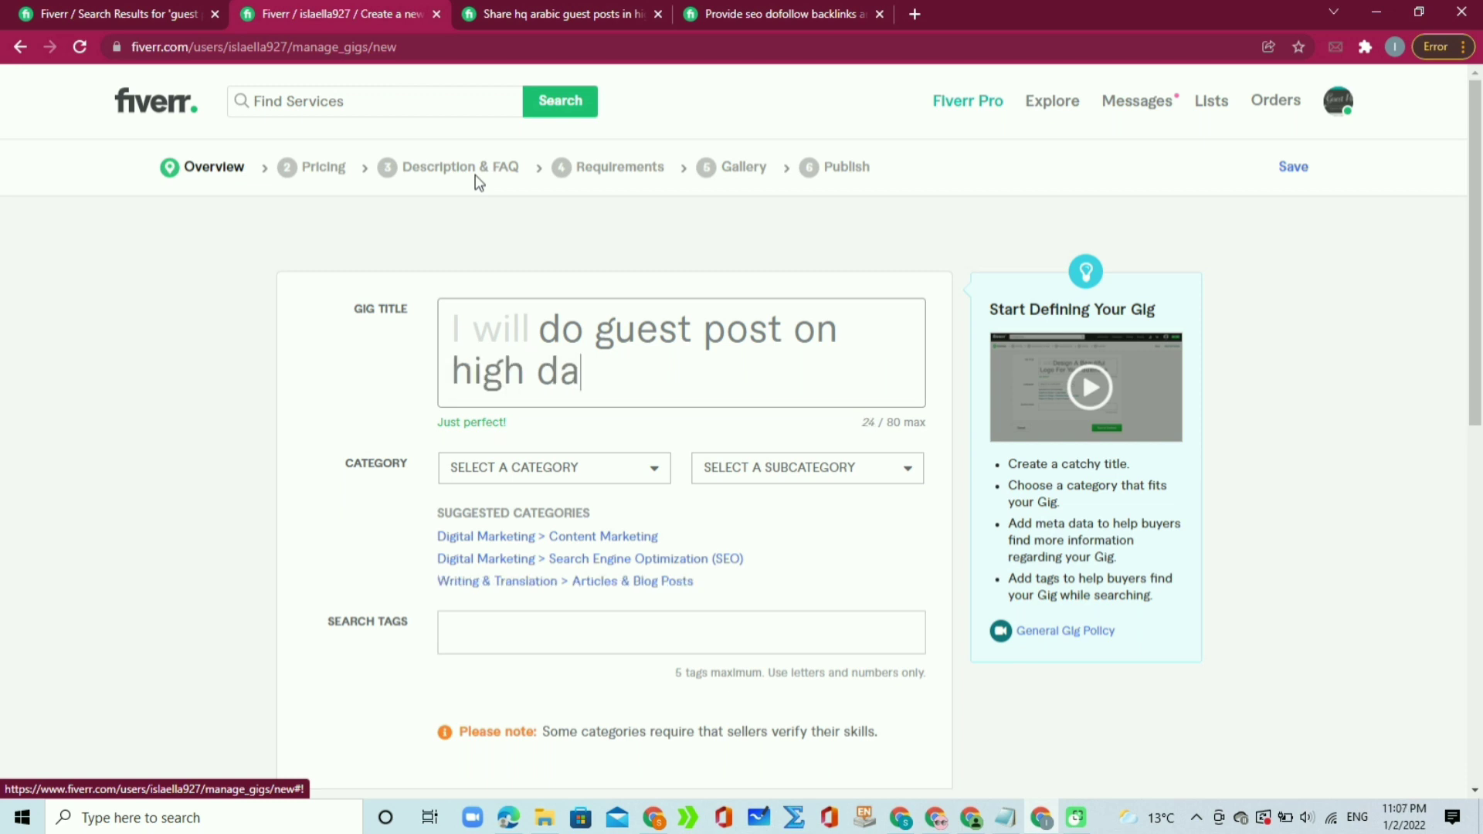
pyautogui.write(' site')
# Step: Search Fiverr services for 'guest' on the competitor's page, then go back to the new gig form
pyautogui.click(546, 17)
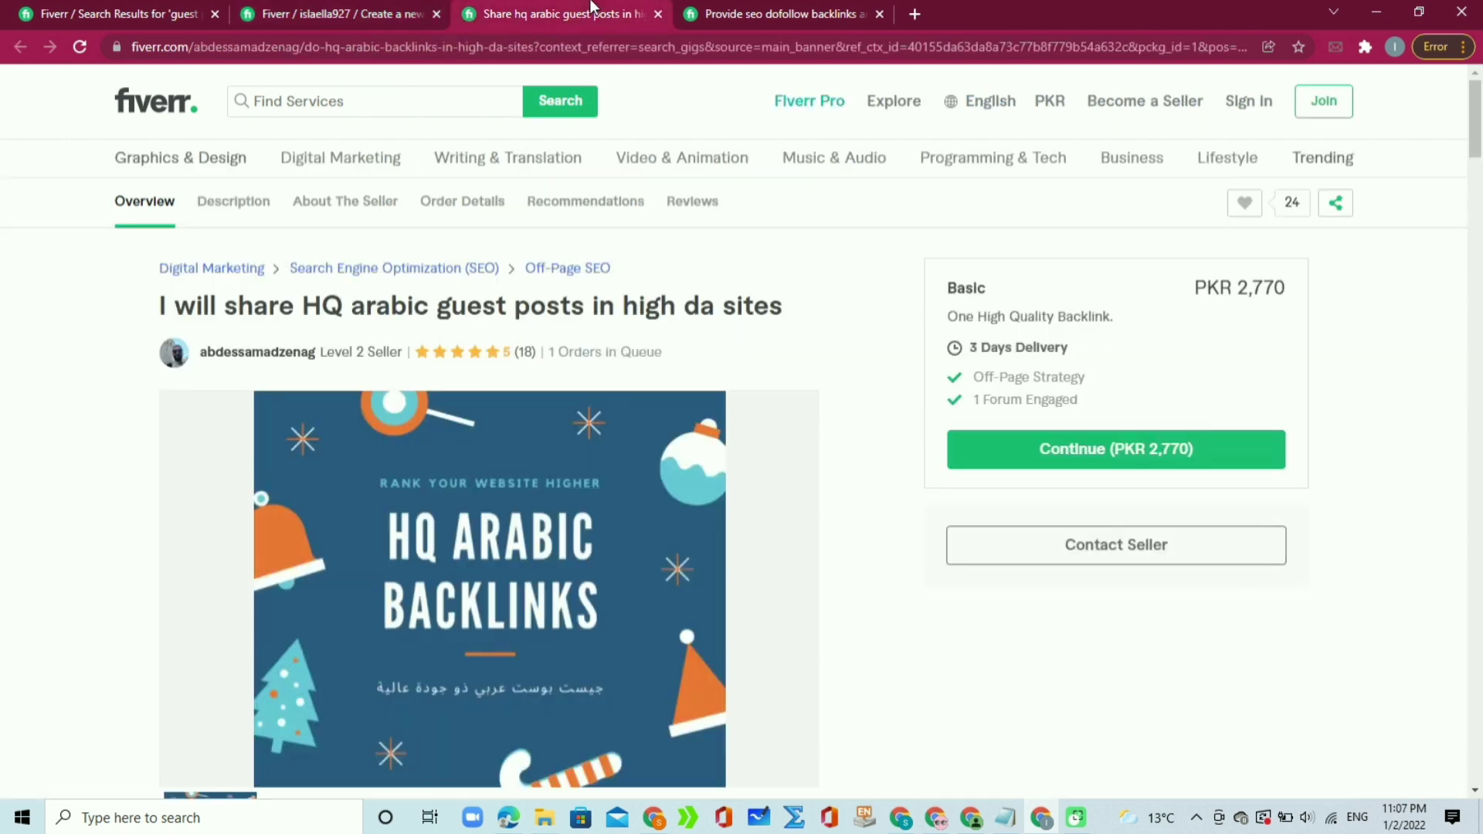
pyautogui.click(440, 98)
pyautogui.write('guest')
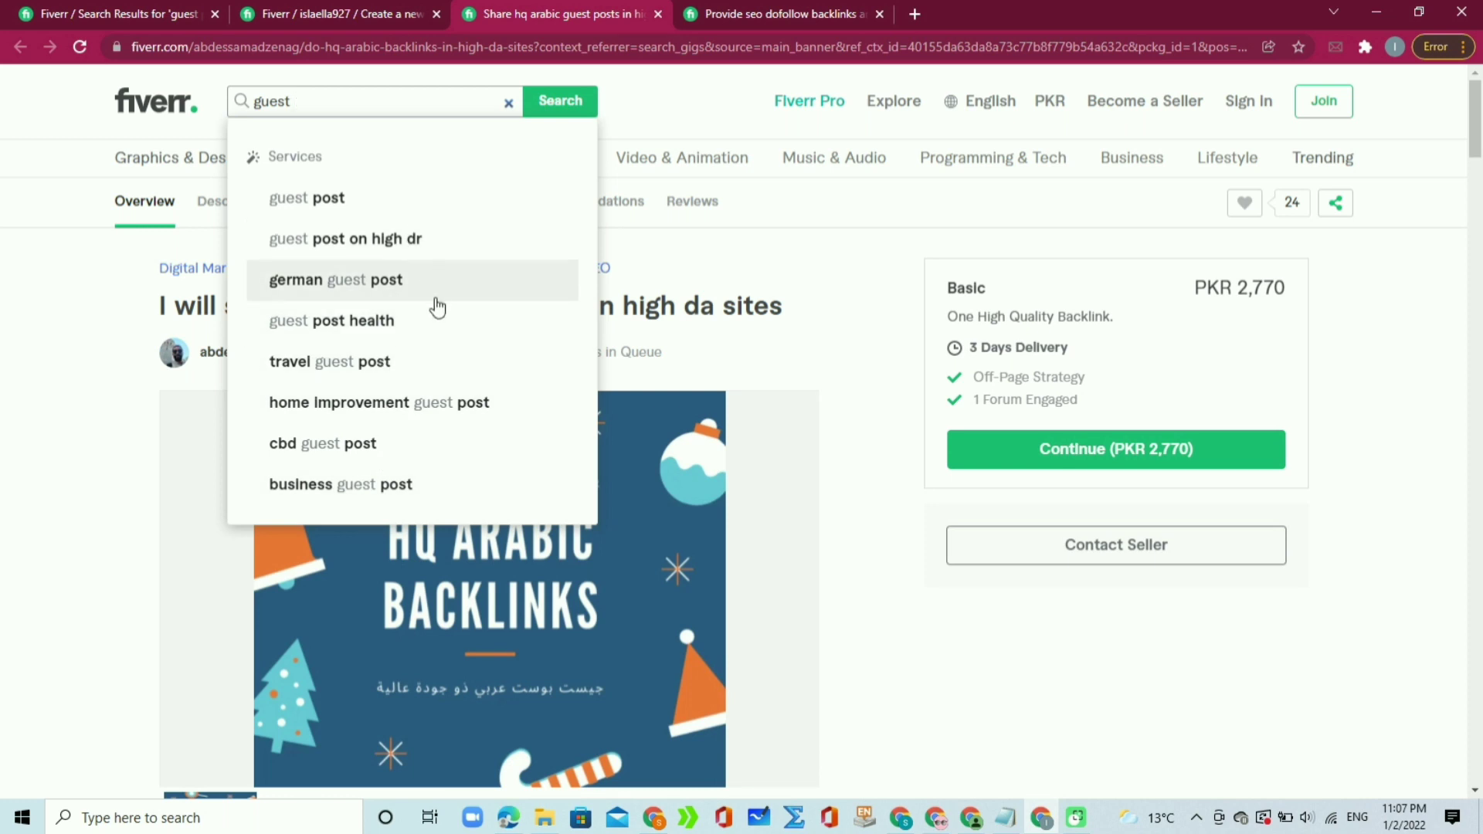
pyautogui.click(357, 6)
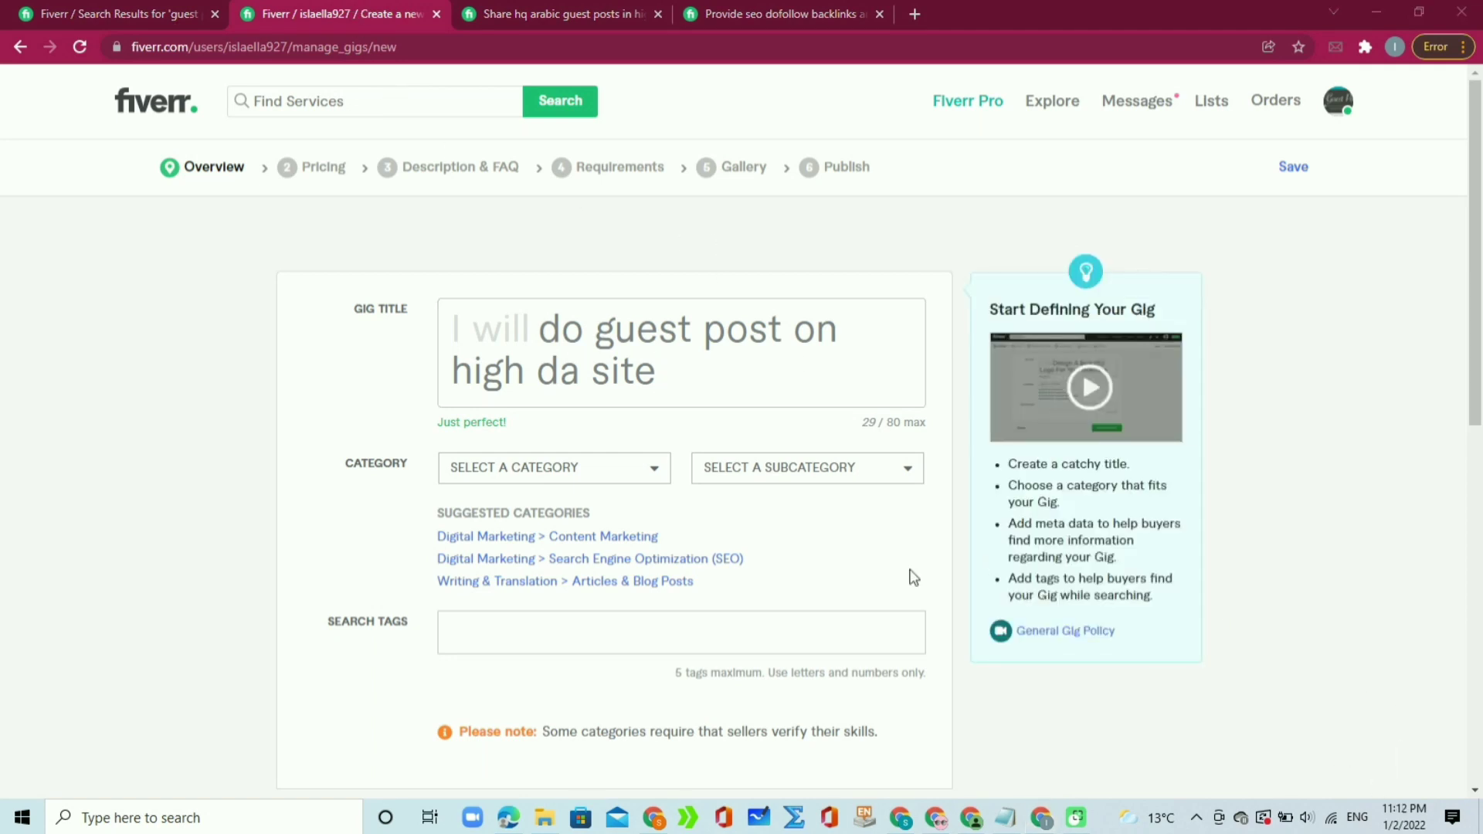
# Step: Replace the gig title with 'provide high do Follow backlink', correcting the 'bacjlink' typo
pyautogui.click(683, 377)
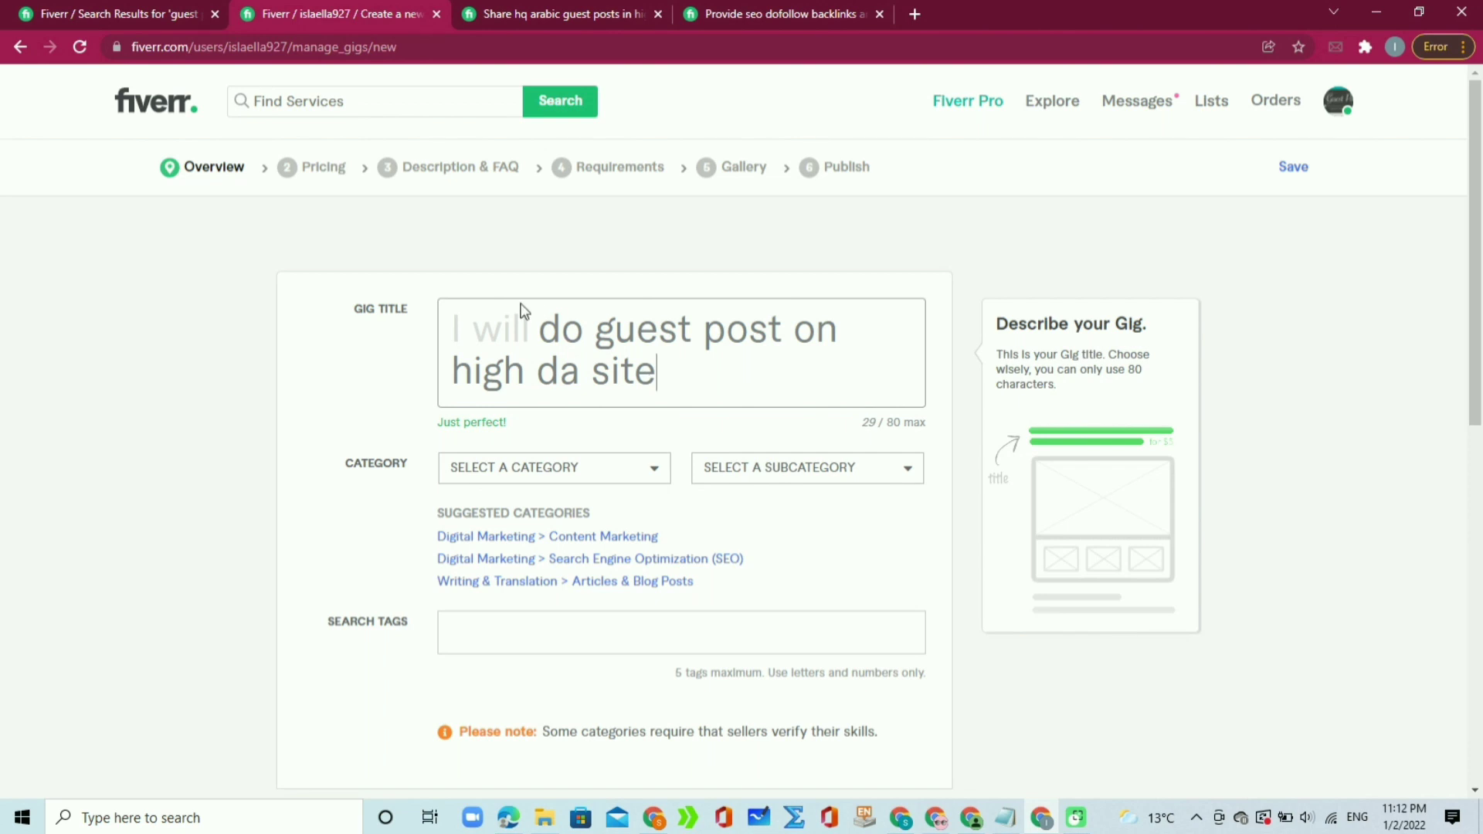
pyautogui.moveTo(541, 326); pyautogui.dragTo(715, 431)
pyautogui.press('BackSpace')
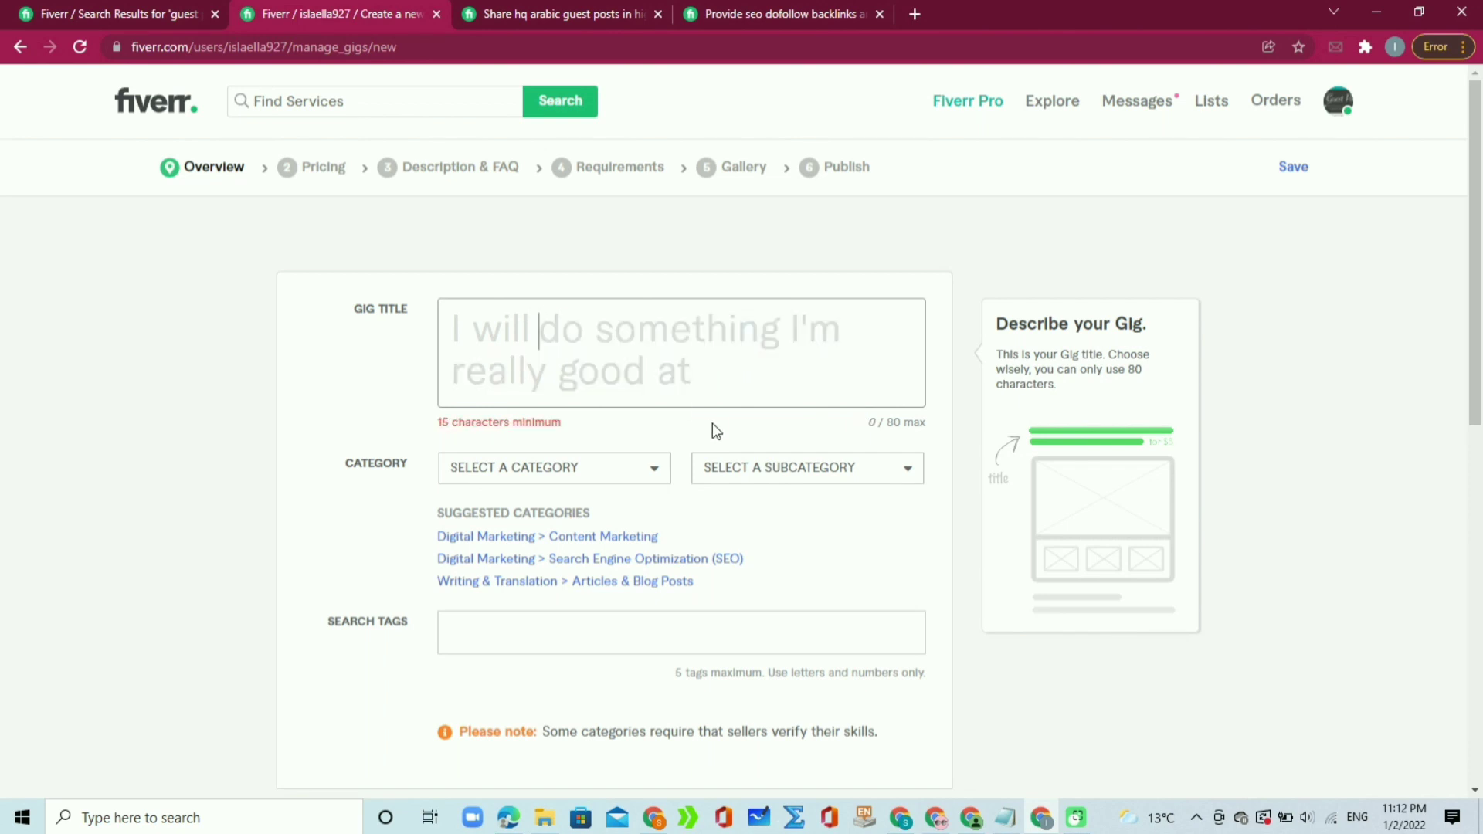
pyautogui.write('pro')
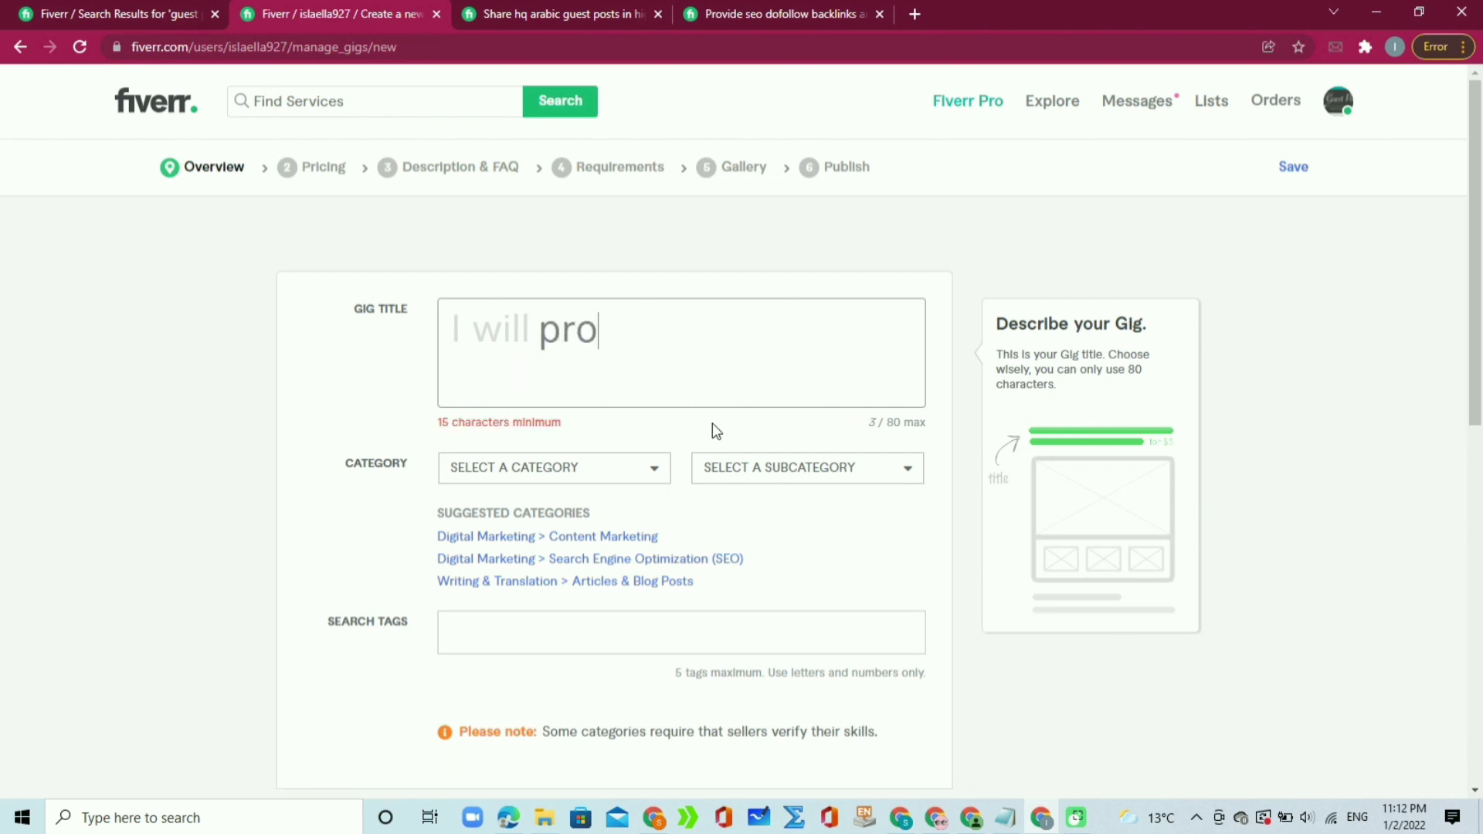
pyautogui.write('vide h')
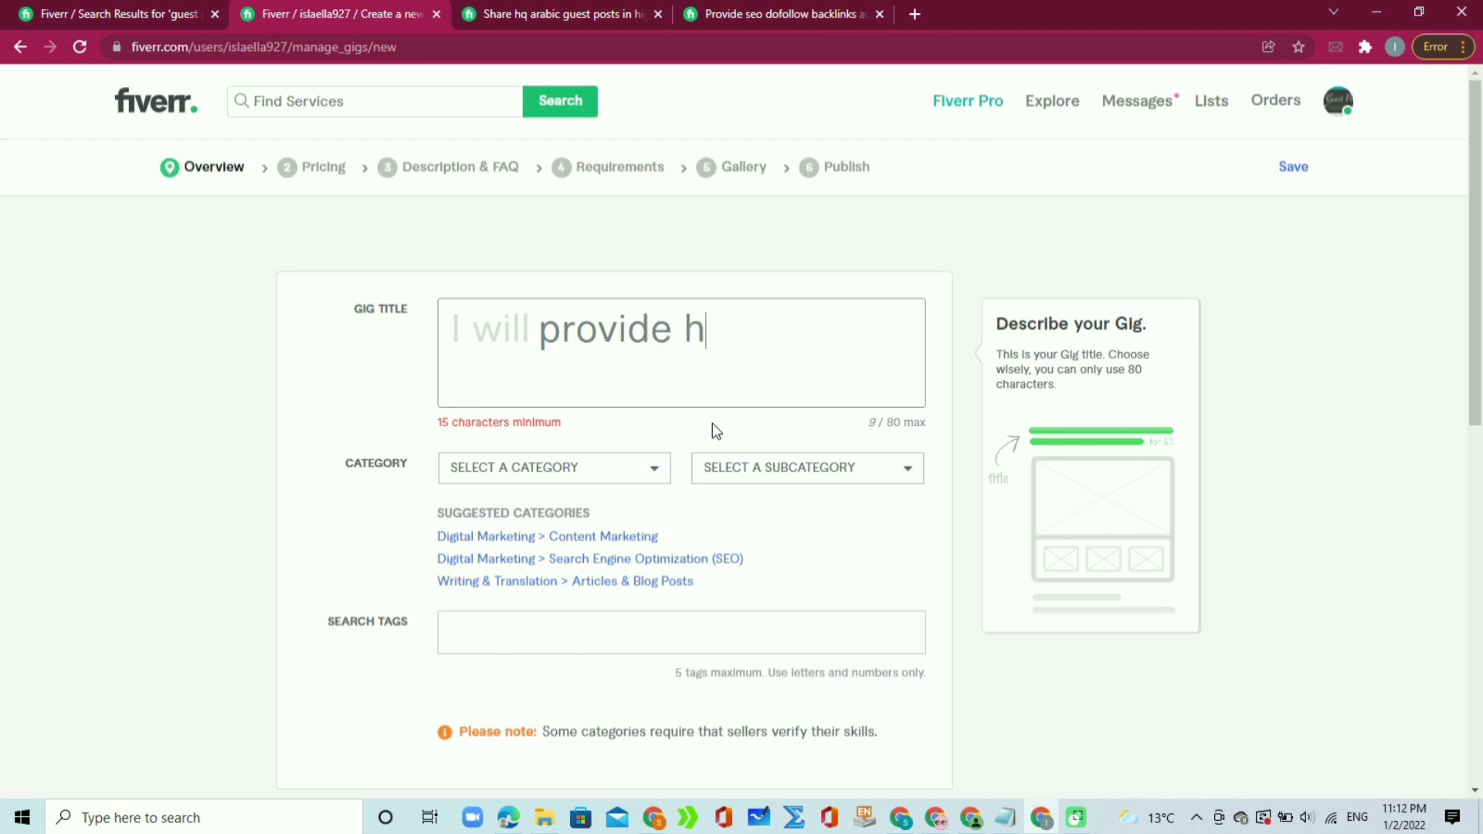
pyautogui.write('igh do')
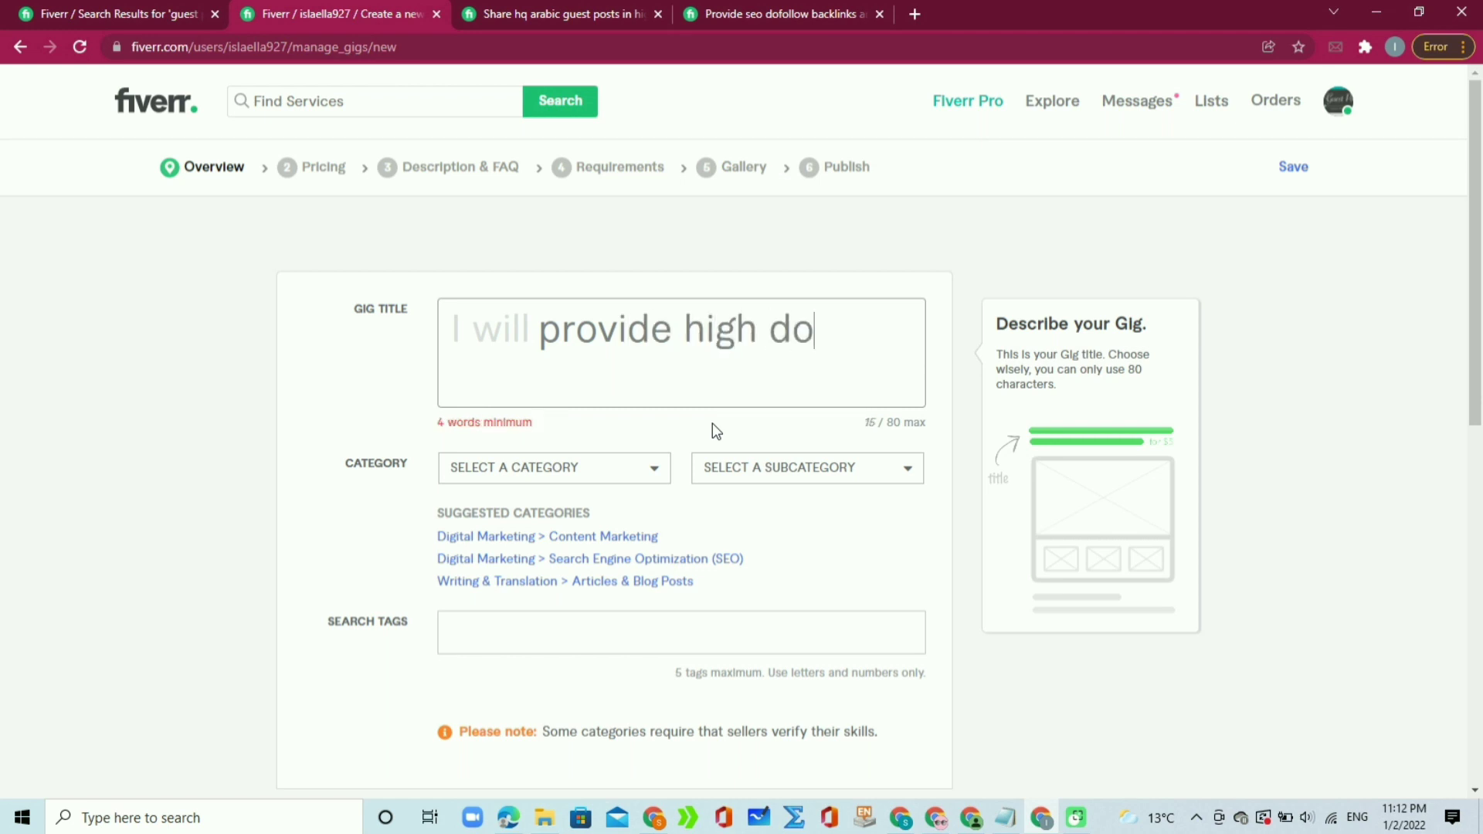
pyautogui.write('Follow')
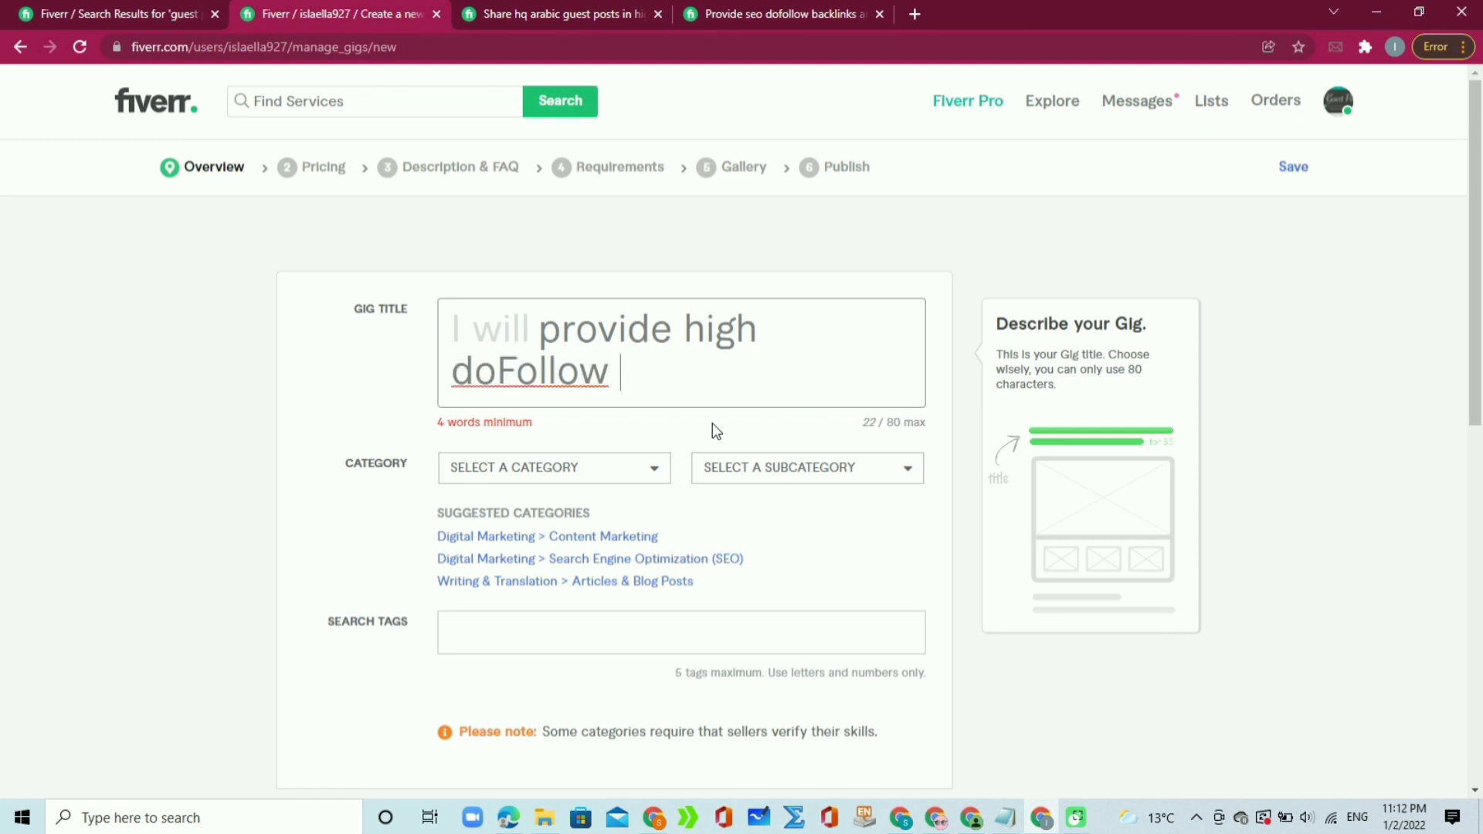
pyautogui.press('Left')
pyautogui.press('Left')
pyautogui.press('Left')
pyautogui.press('Left')
pyautogui.press('Left')
pyautogui.press('Left')
pyautogui.press('Left')
pyautogui.press('Right')
pyautogui.press('Right')
pyautogui.press('Right')
pyautogui.press('Right')
pyautogui.press('Right')
pyautogui.press('Right')
pyautogui.press('Right')
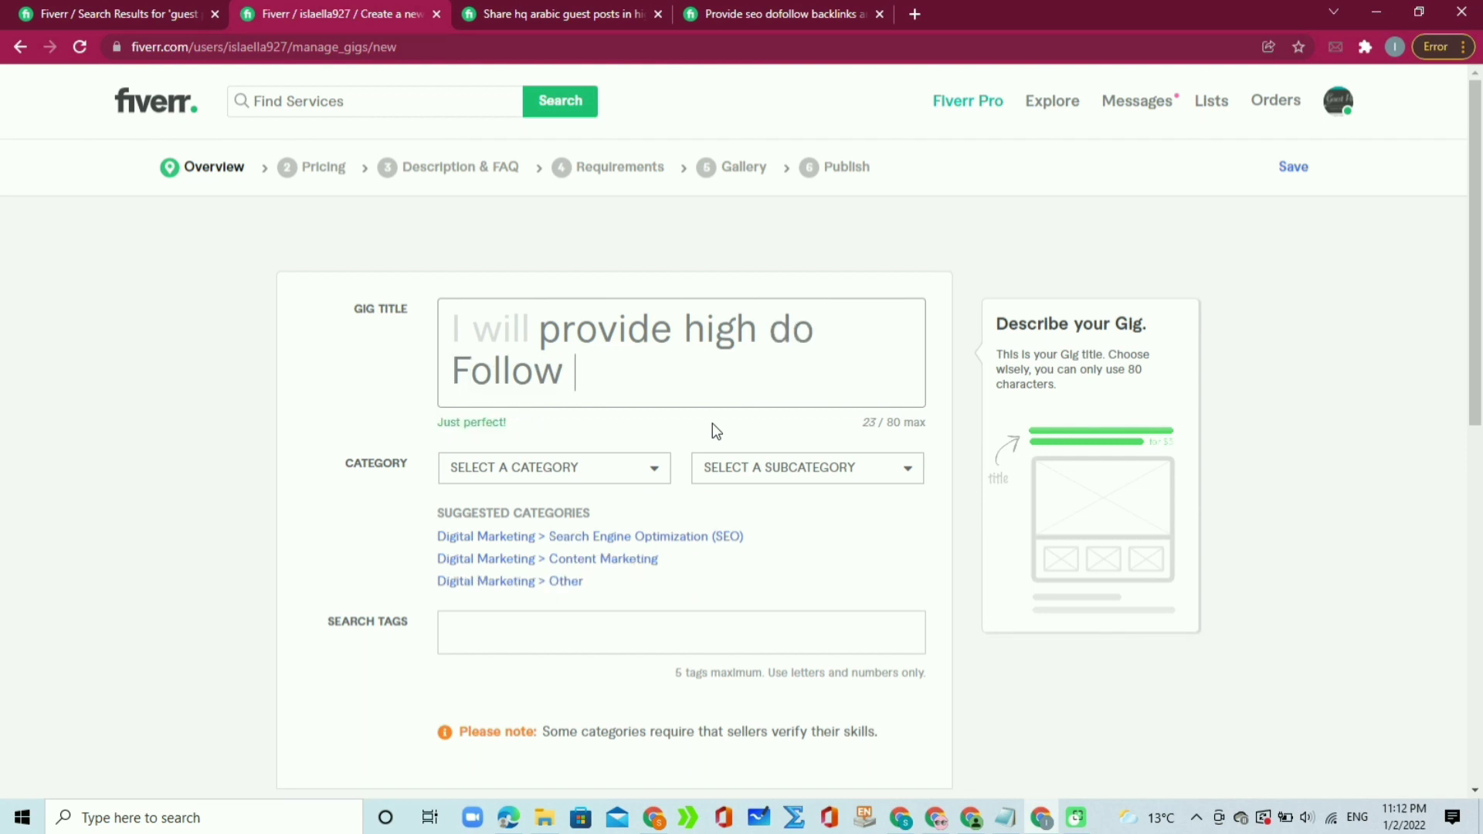
pyautogui.write('bacjlink')
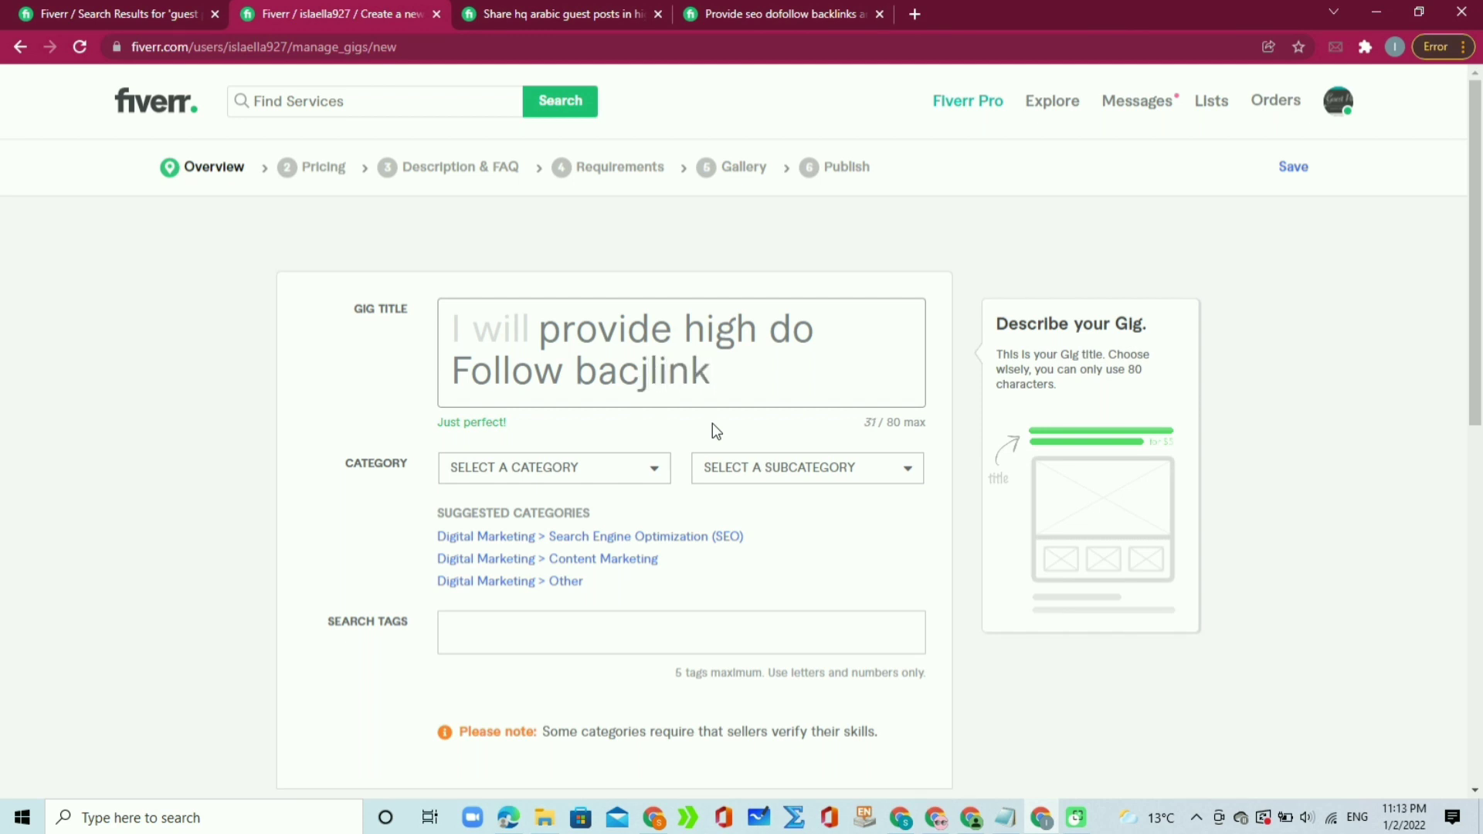
pyautogui.press('Left')
pyautogui.press('Left')
pyautogui.press('Left')
pyautogui.press('Left')
pyautogui.press('BackSpace')
pyautogui.write('k')
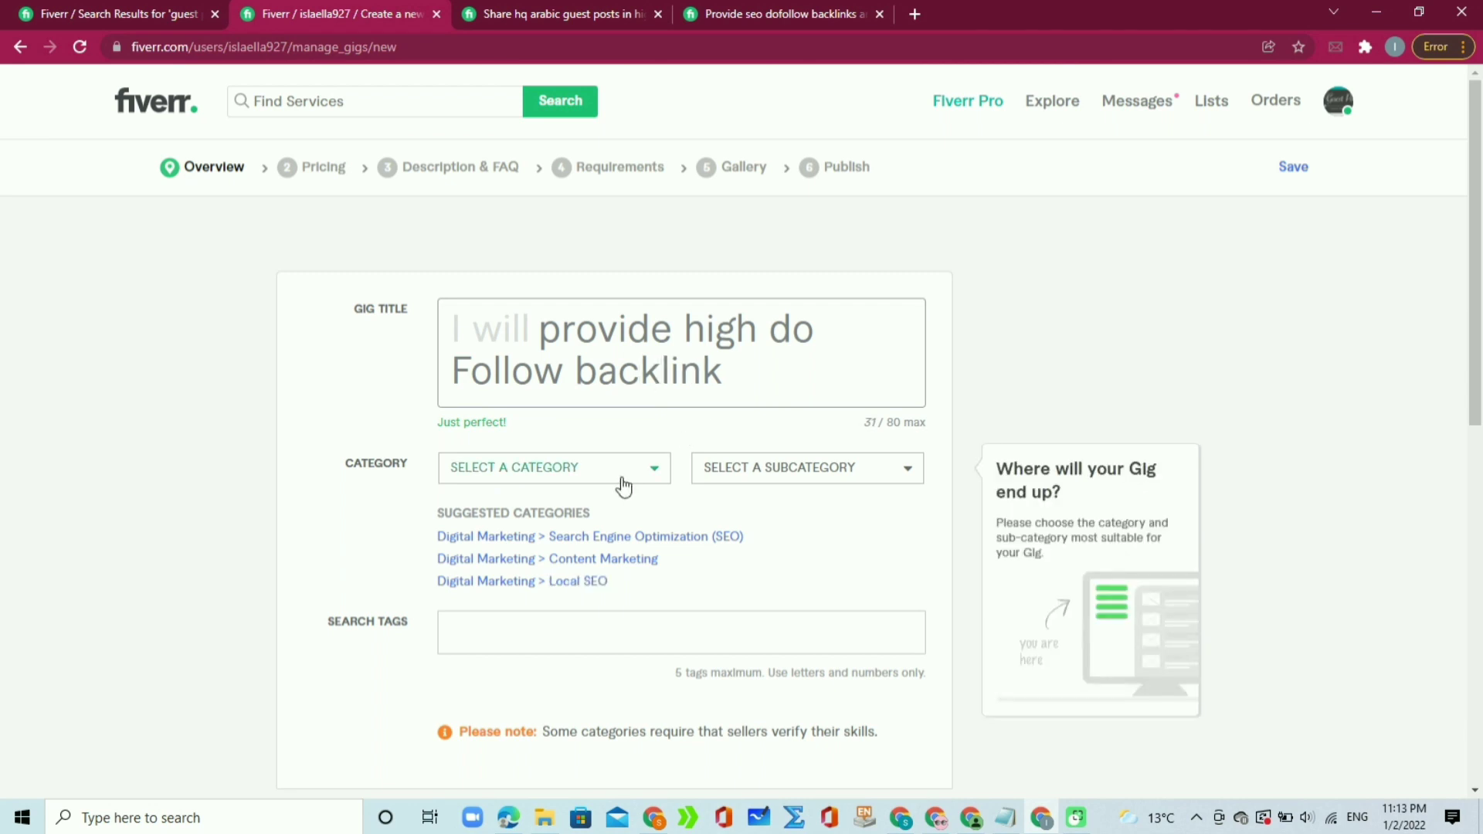
# Step: Apply the suggested Digital Marketing > SEO category and pick OFF-PAGE SEO as service type
pyautogui.click(544, 540)
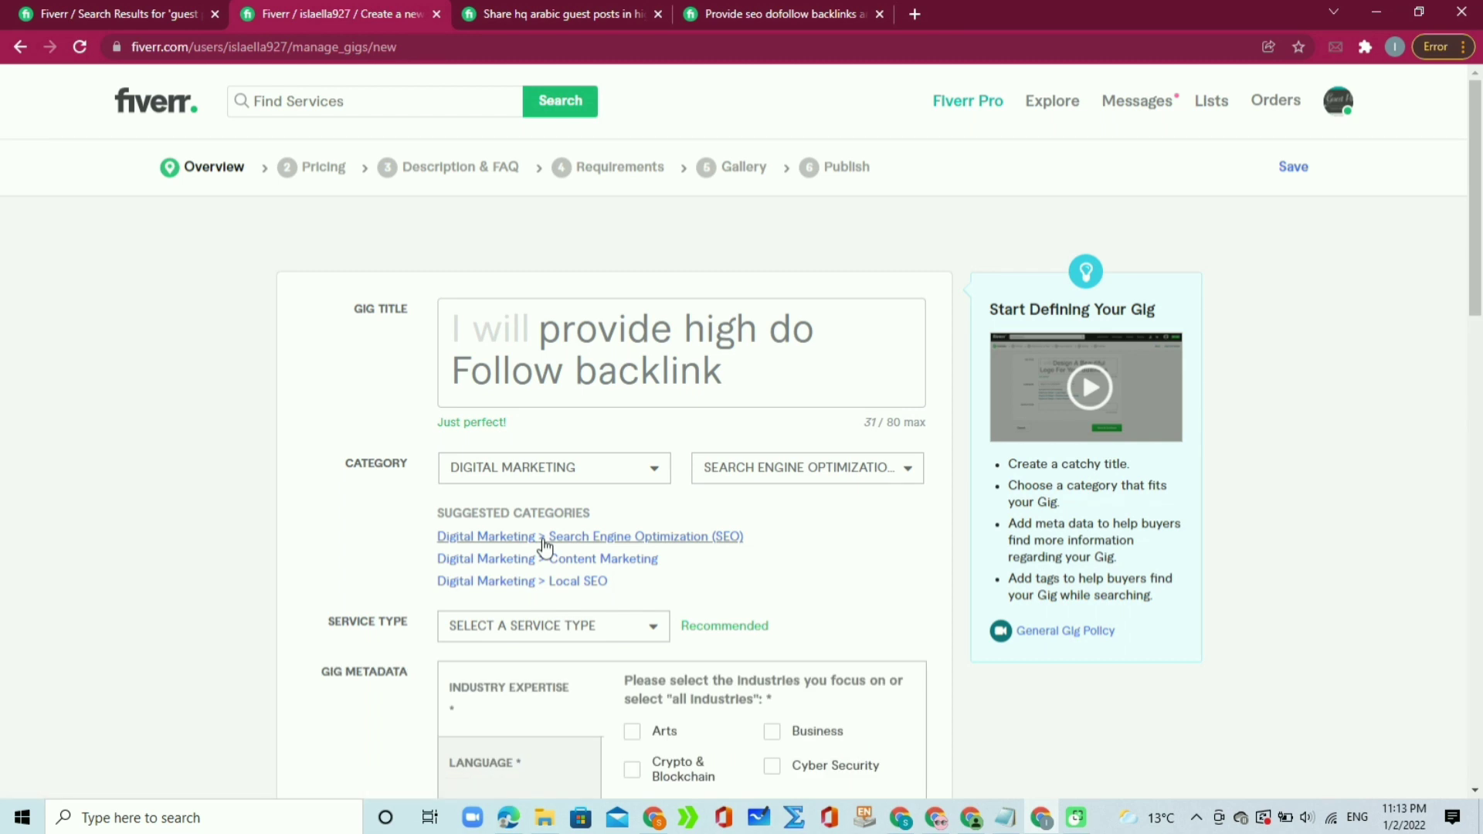
pyautogui.click(631, 638)
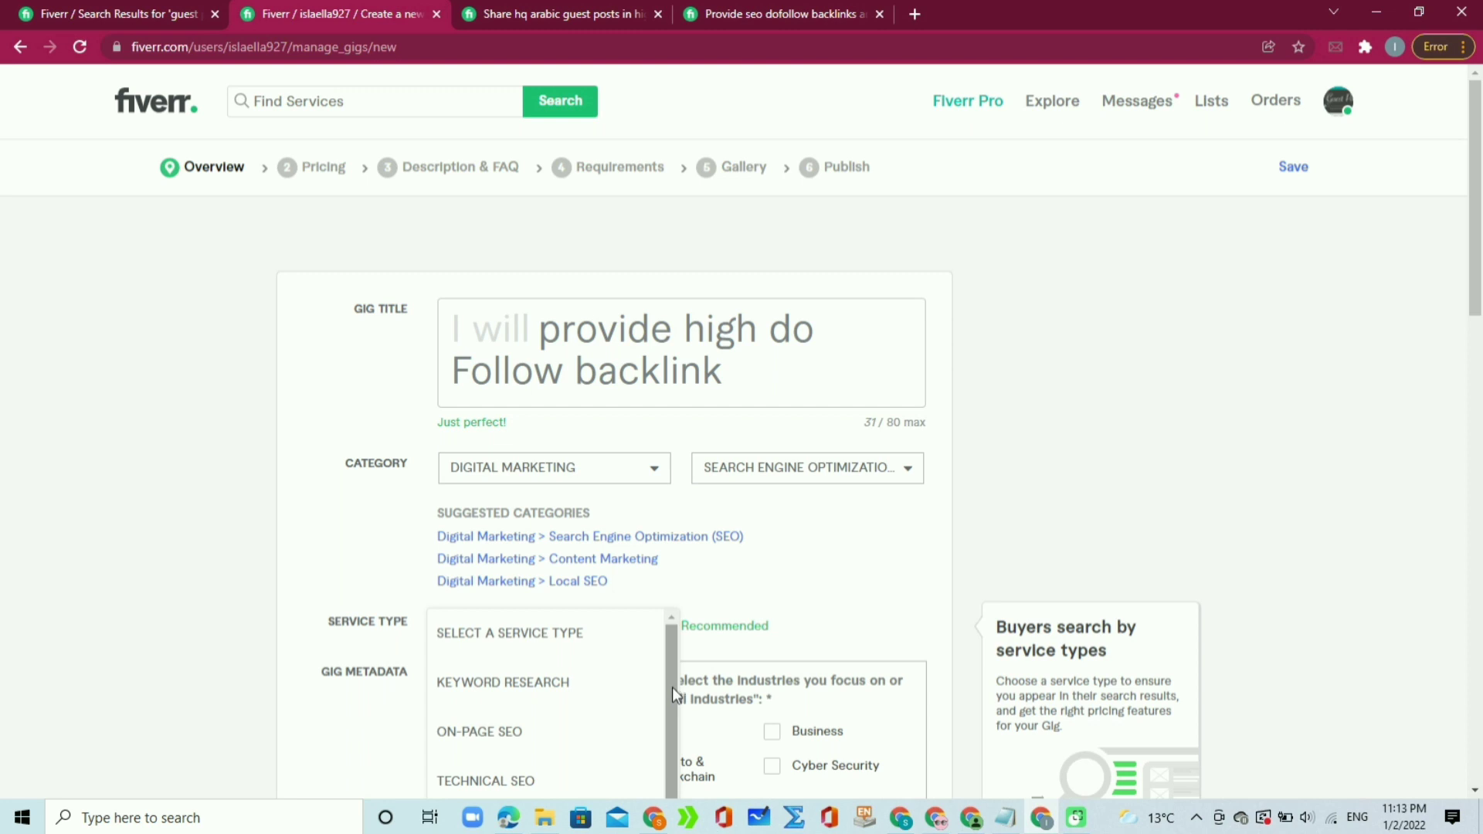
pyautogui.moveTo(672, 688); pyautogui.dragTo(663, 769)
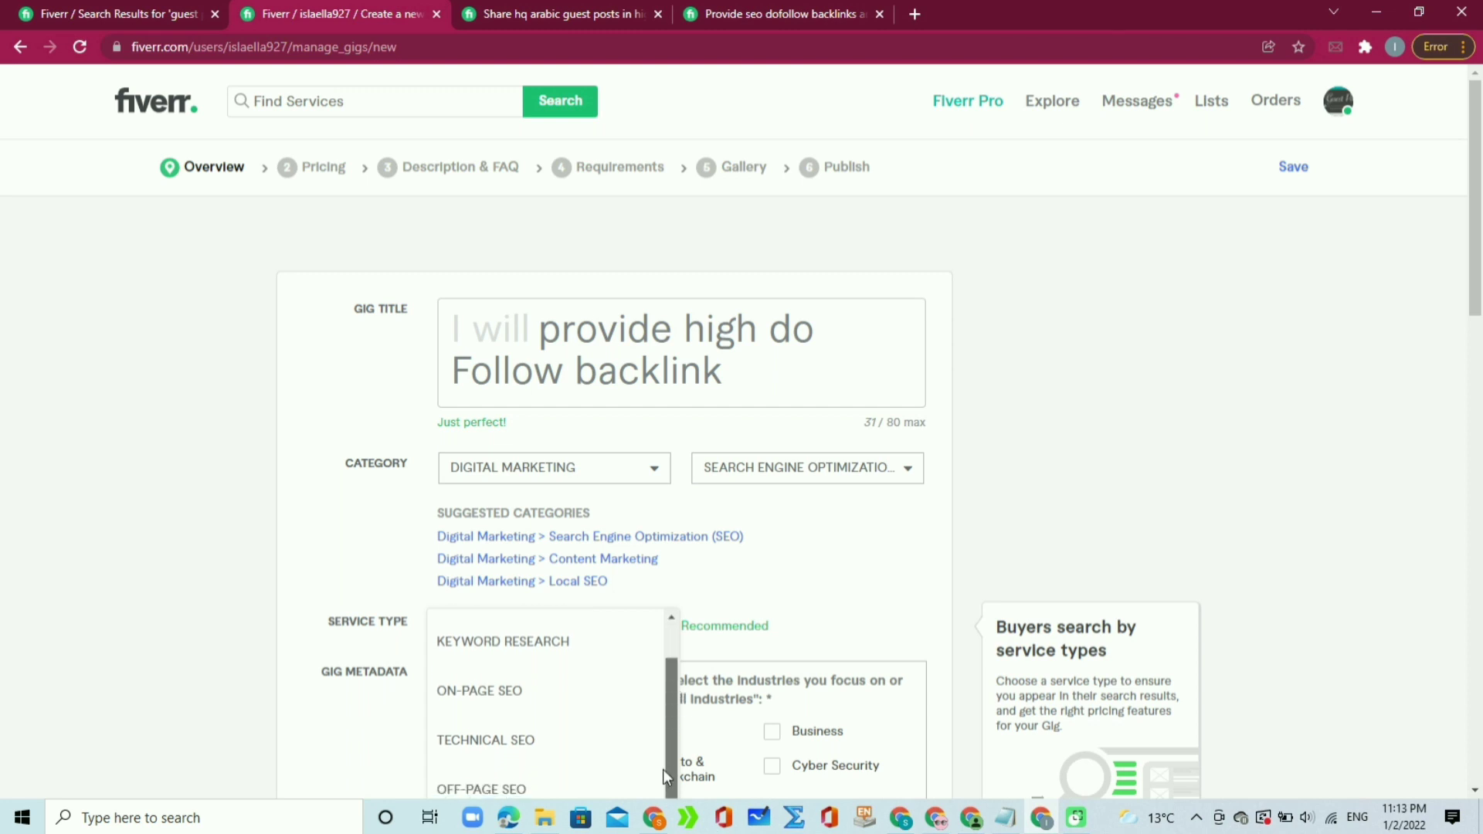
pyautogui.click(558, 788)
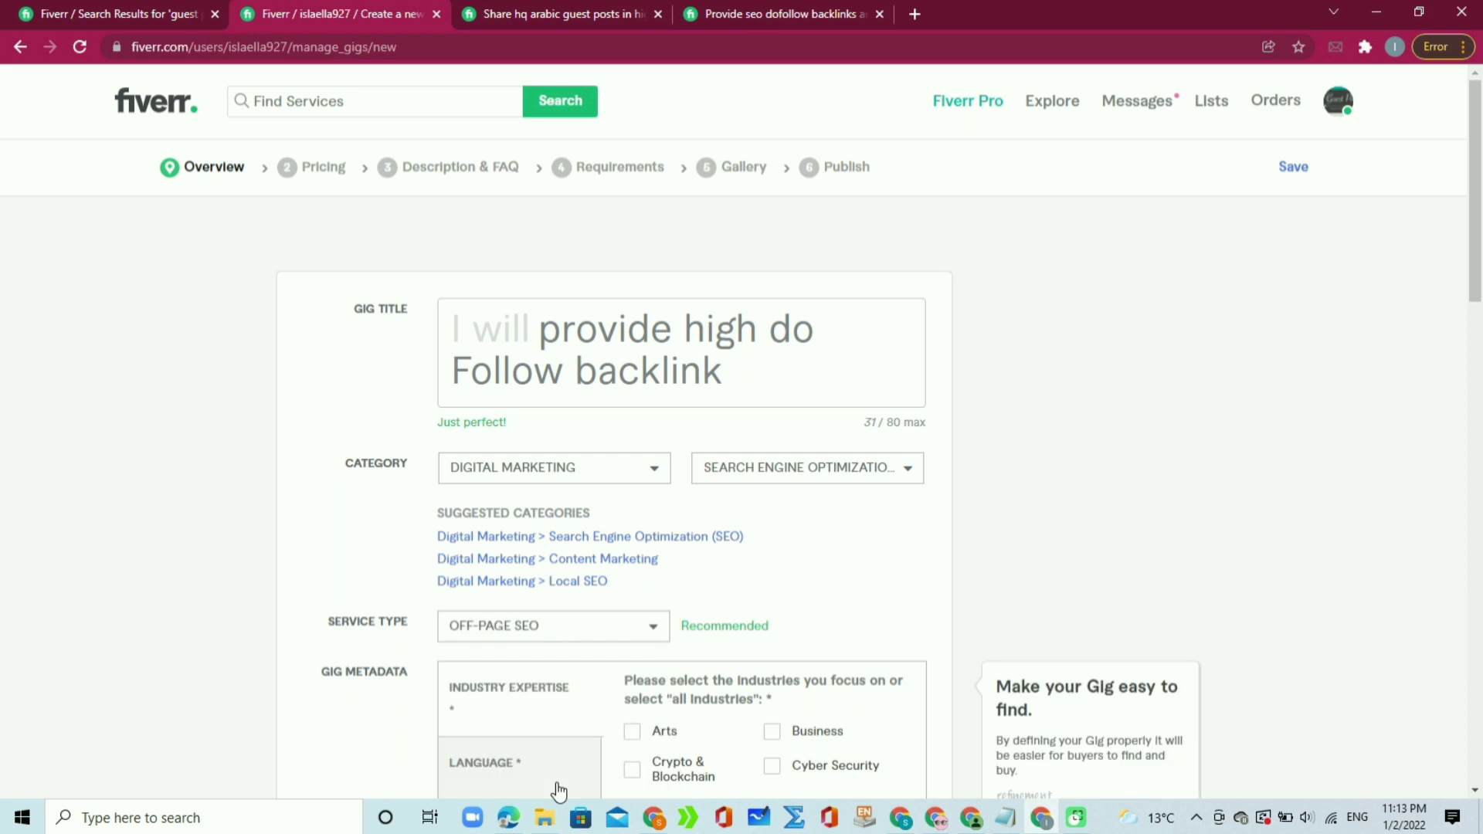
pyautogui.moveTo(1480, 268); pyautogui.dragTo(1480, 399)
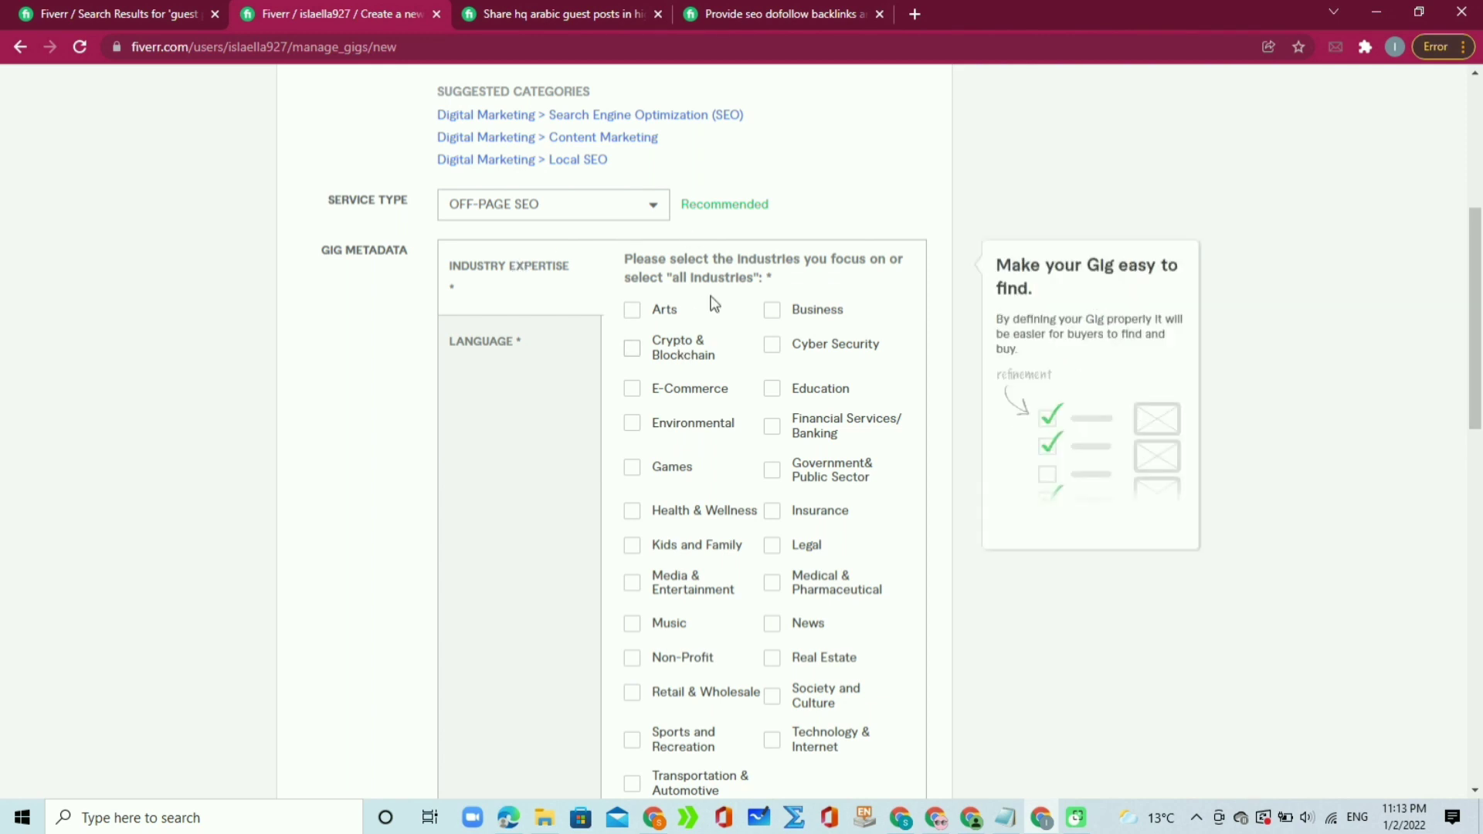
# Step: Tick industries including Health & Wellness, Sports and Recreation and Technology & Internet
pyautogui.moveTo(653, 284); pyautogui.dragTo(833, 282)
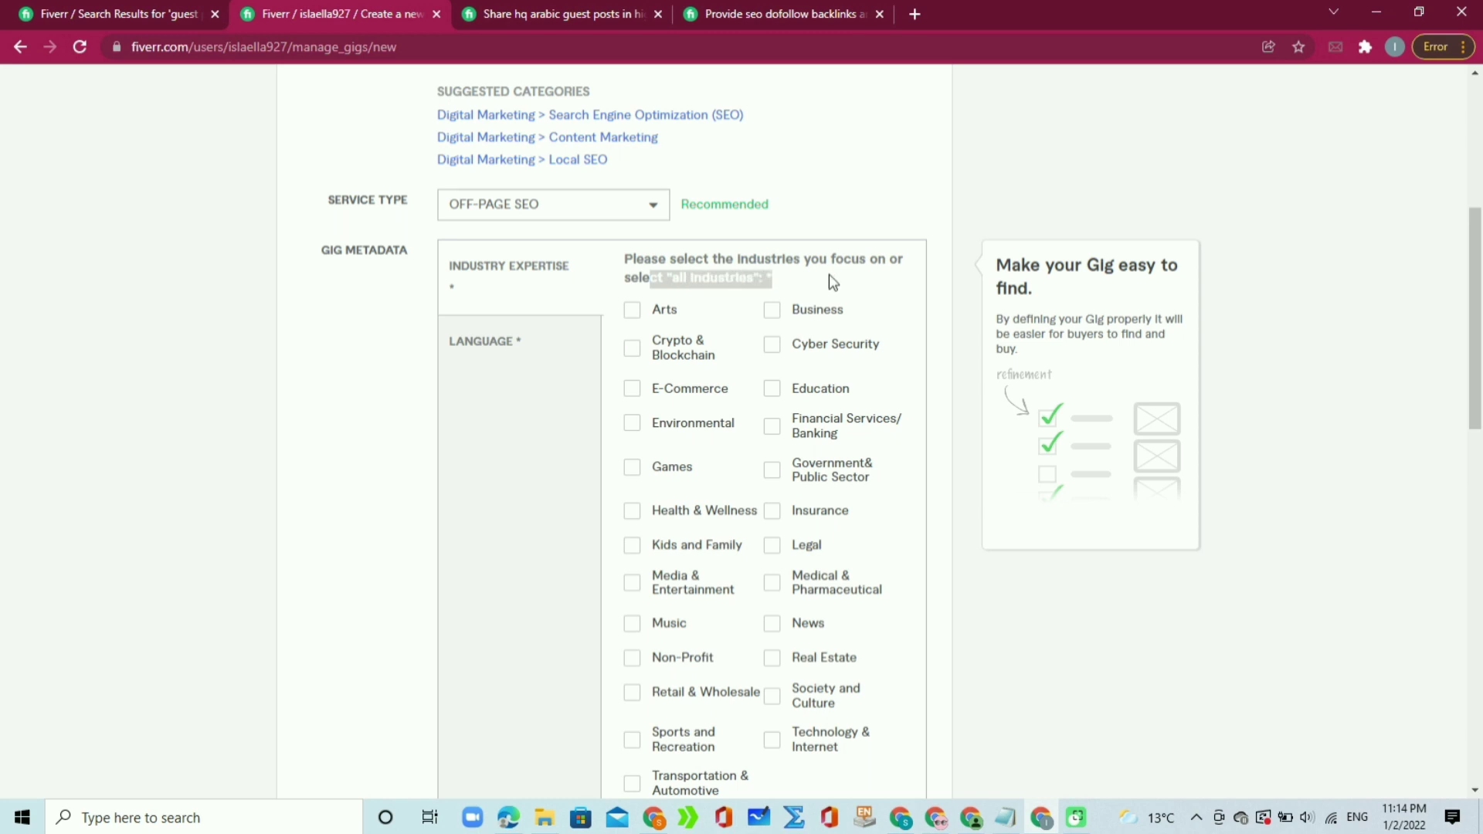
pyautogui.click(833, 282)
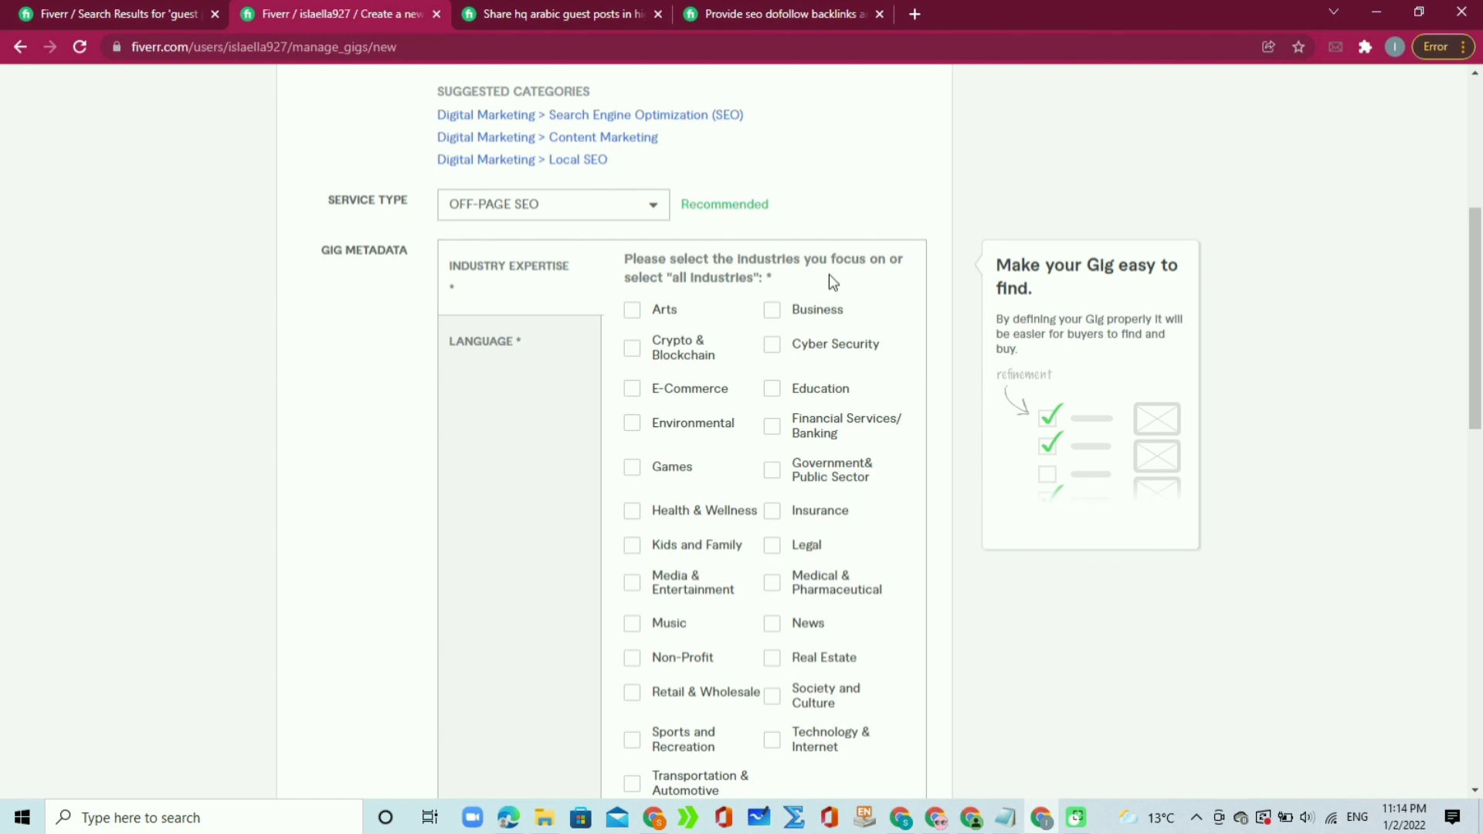
pyautogui.click(772, 310)
pyautogui.click(633, 741)
pyautogui.click(633, 513)
pyautogui.click(631, 462)
pyautogui.moveTo(1477, 337); pyautogui.dragTo(1470, 460)
# Step: Get the Search Tags field ready, then switch to the competitor's gig page for reference
pyautogui.click(858, 493)
pyautogui.click(792, 499)
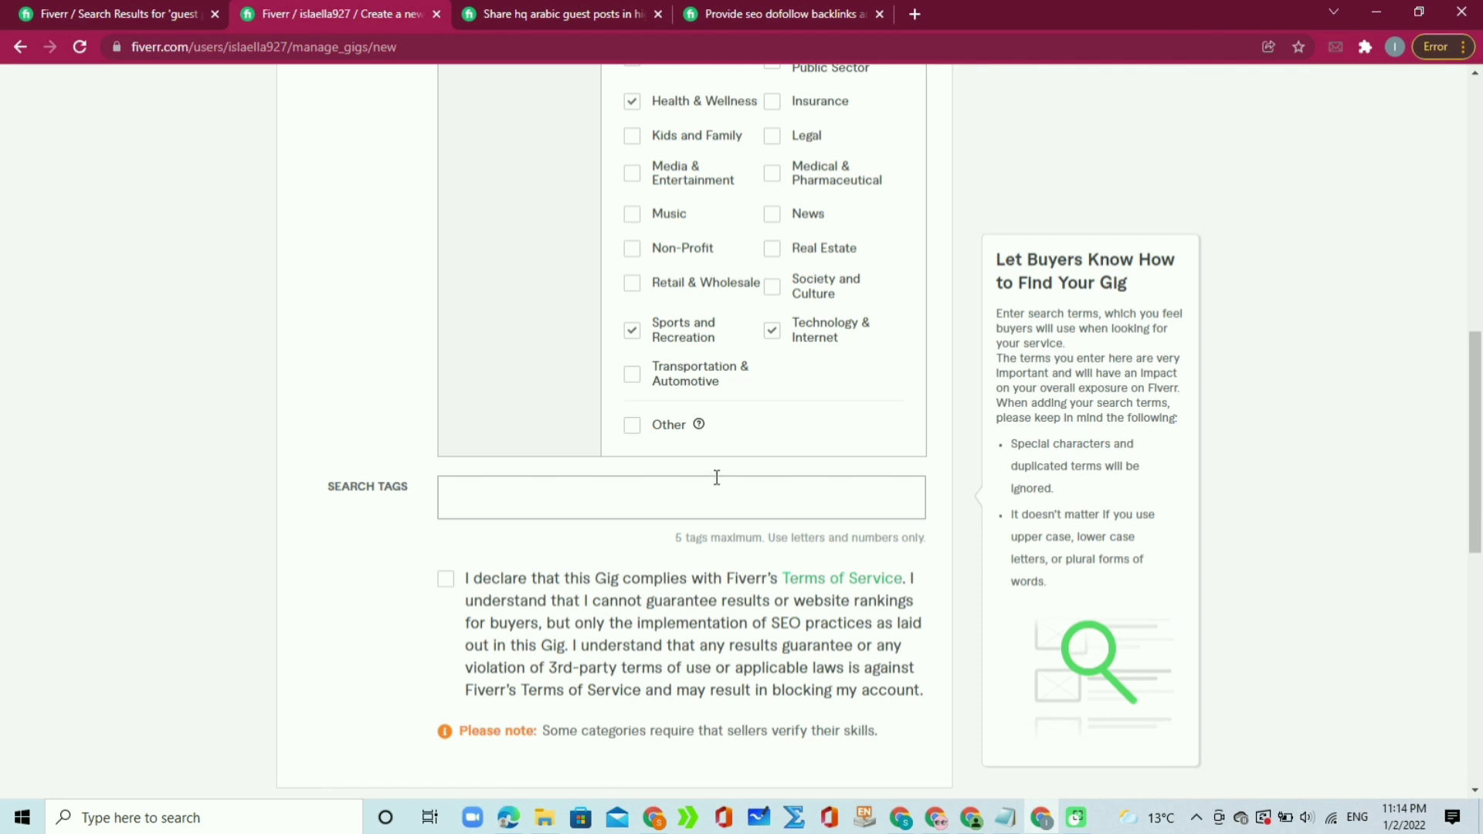
pyautogui.click(533, 13)
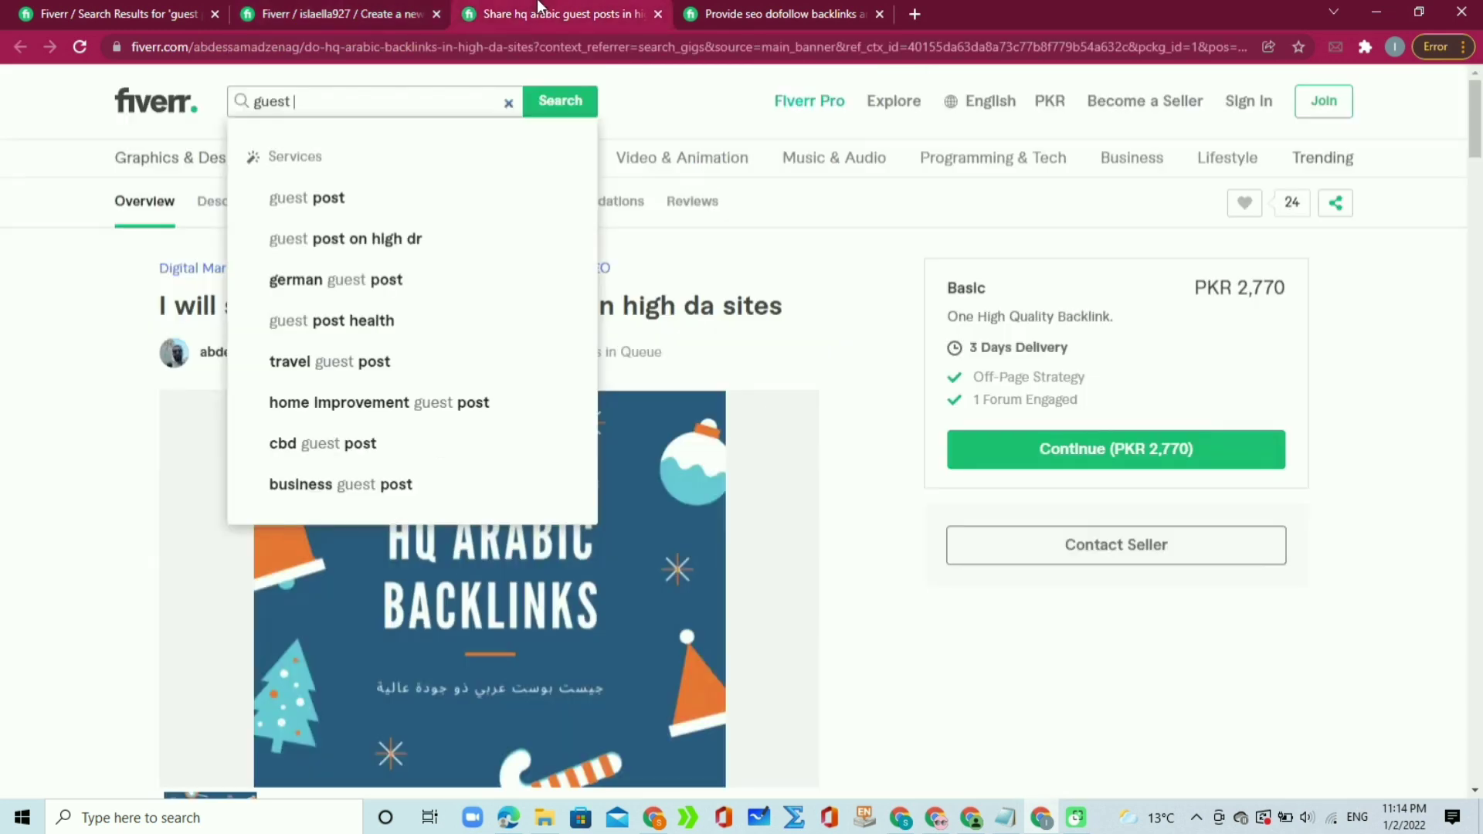
# Step: Review the competitor's Arabic guest-post gig page, then return to the new gig form
pyautogui.click(870, 492)
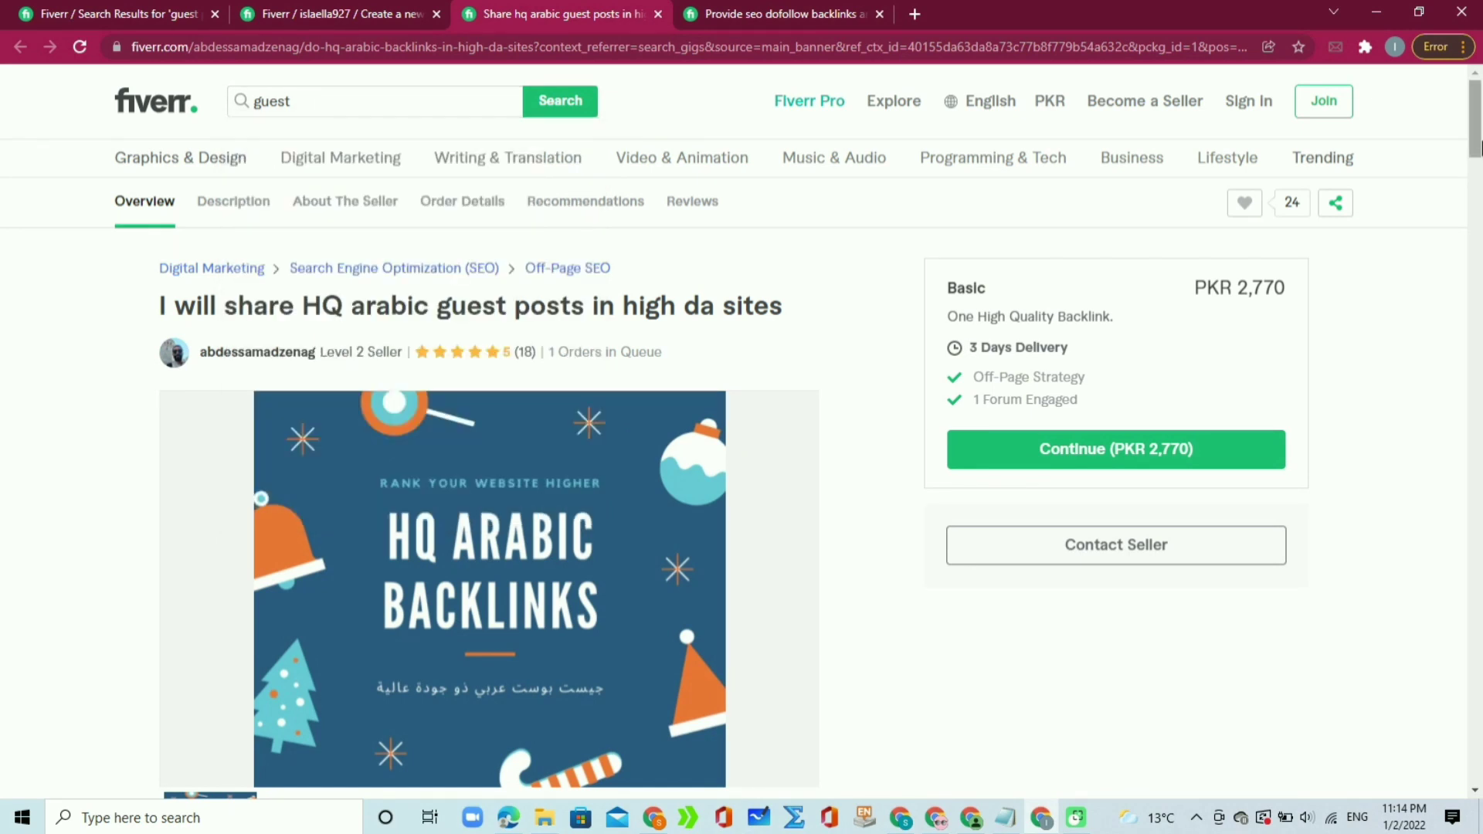
pyautogui.moveTo(1476, 147); pyautogui.dragTo(1475, 93)
pyautogui.click(312, 6)
# Step: Add the search tags blog post, SEO optimization, guest post and high quality
pyautogui.click(562, 516)
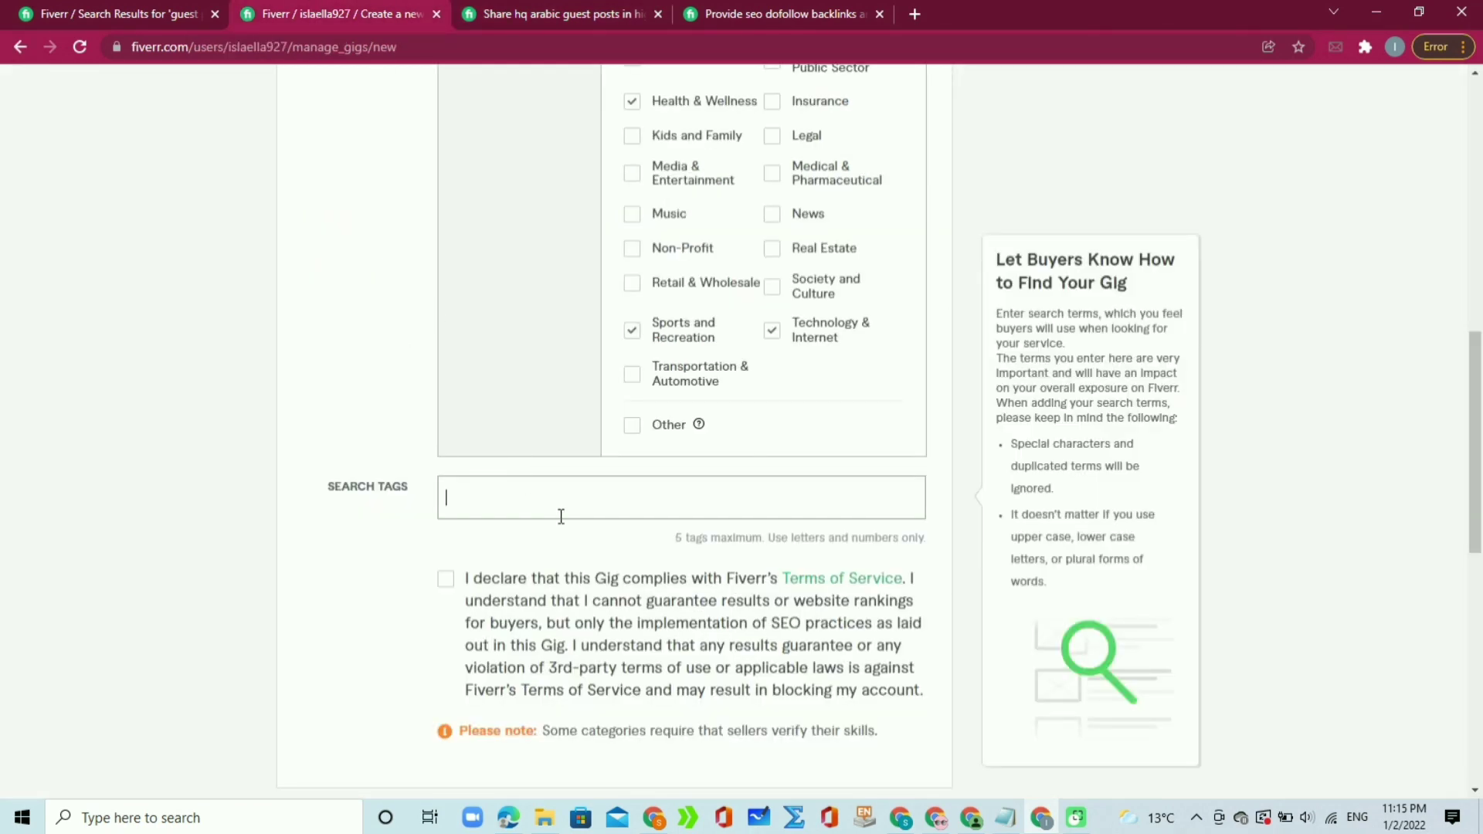
pyautogui.write('blog')
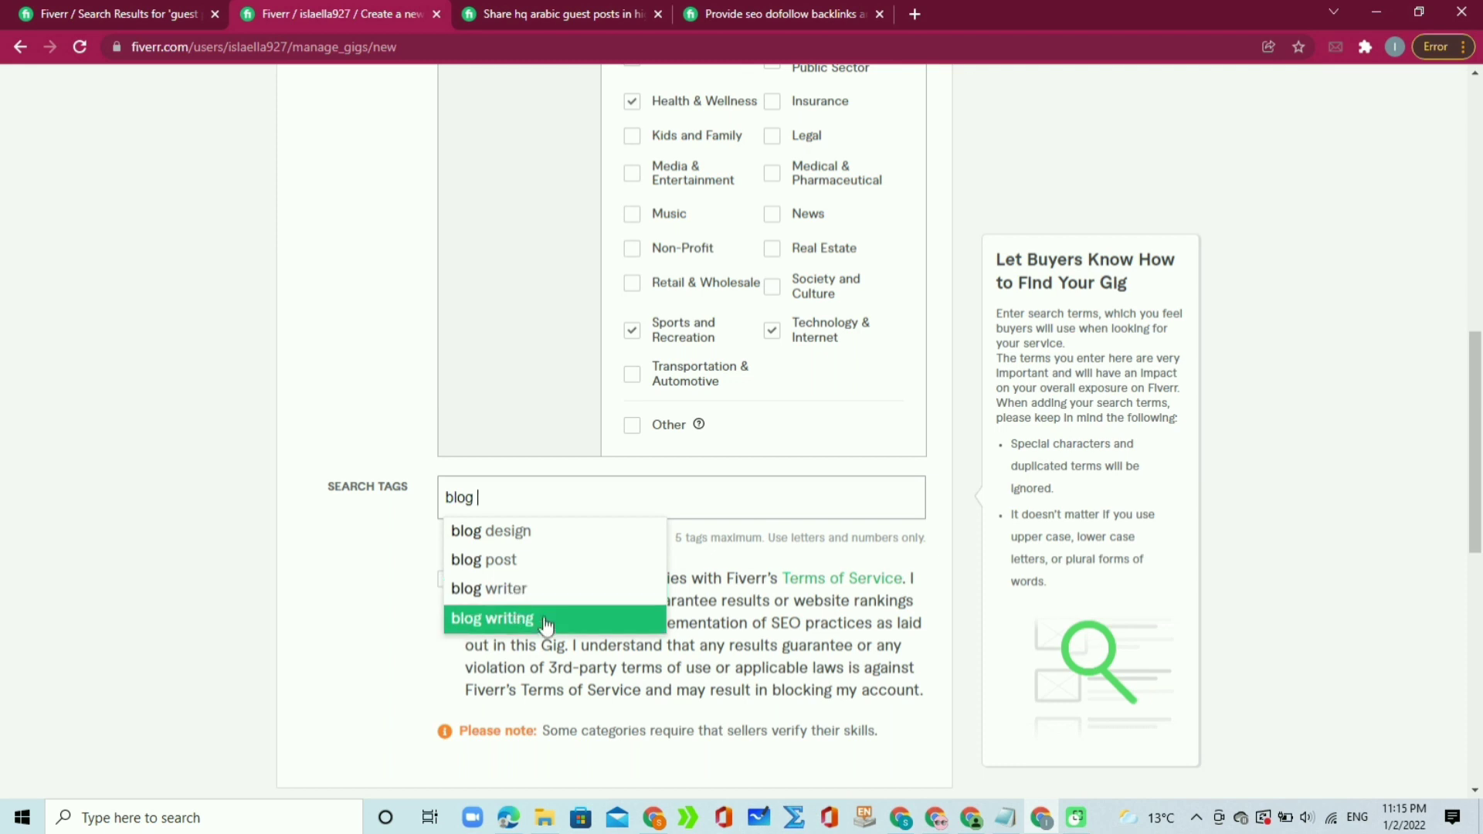
pyautogui.click(535, 571)
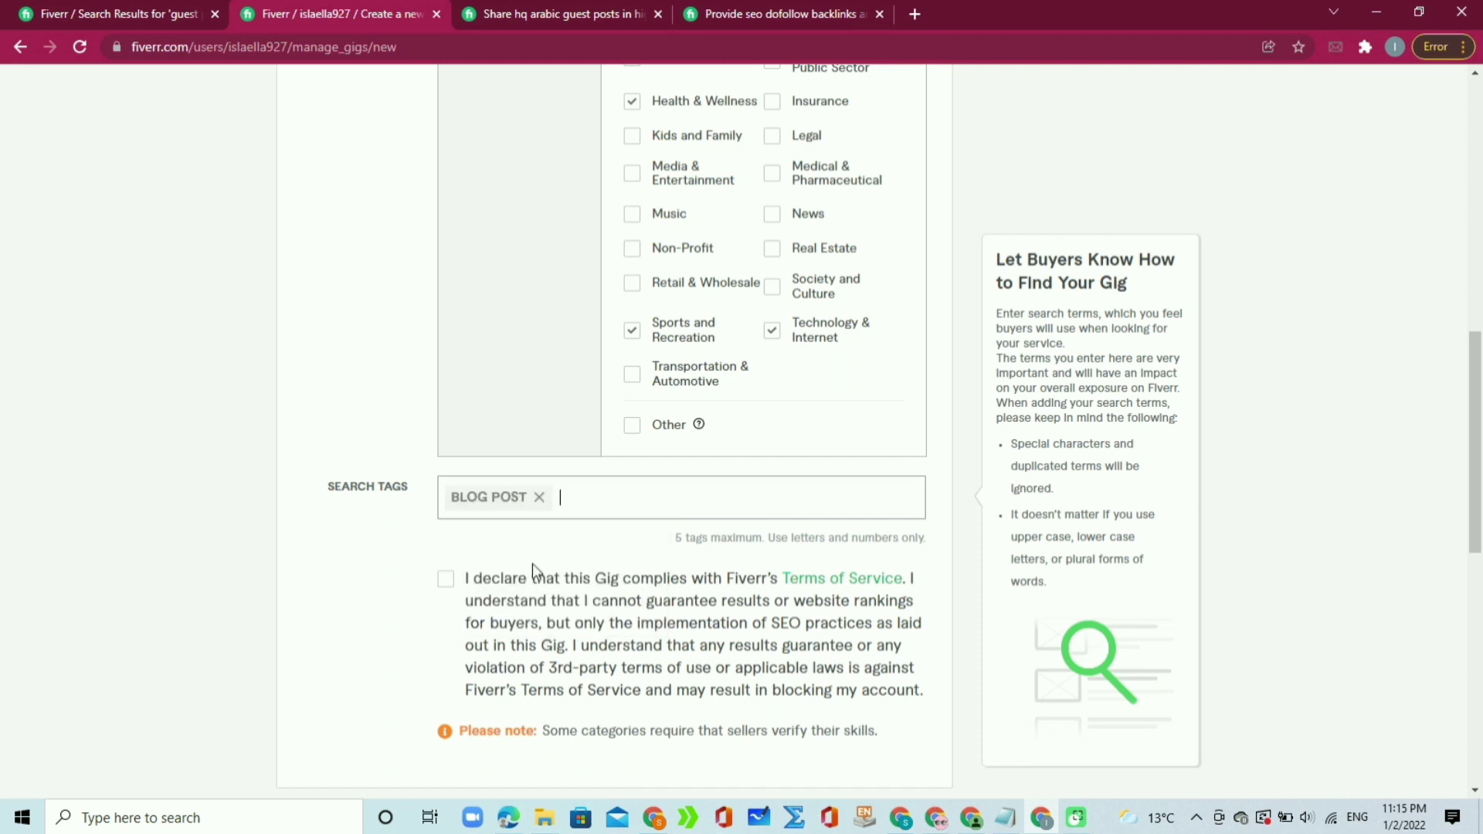
pyautogui.write('seo')
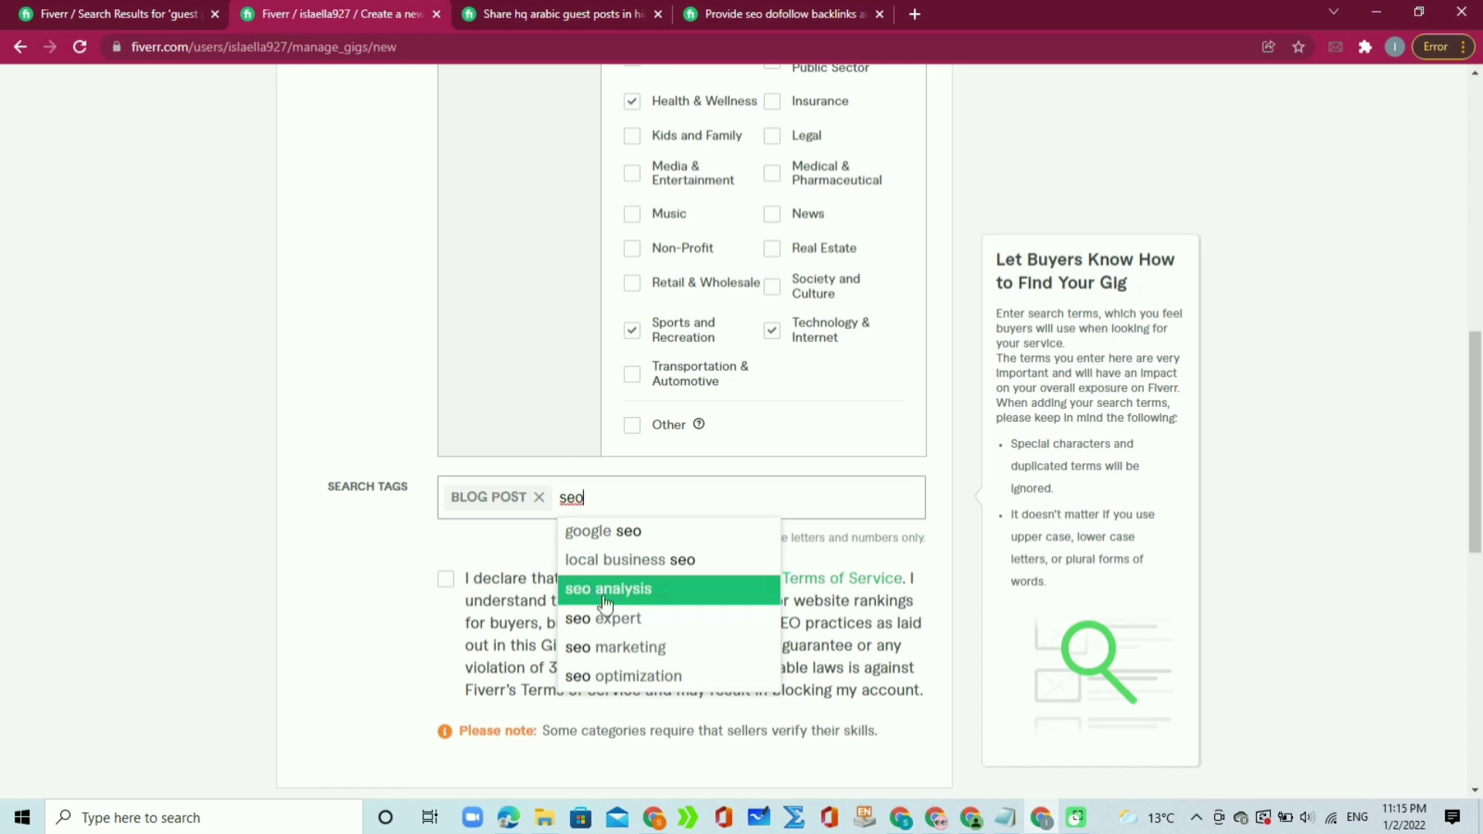
pyautogui.click(631, 684)
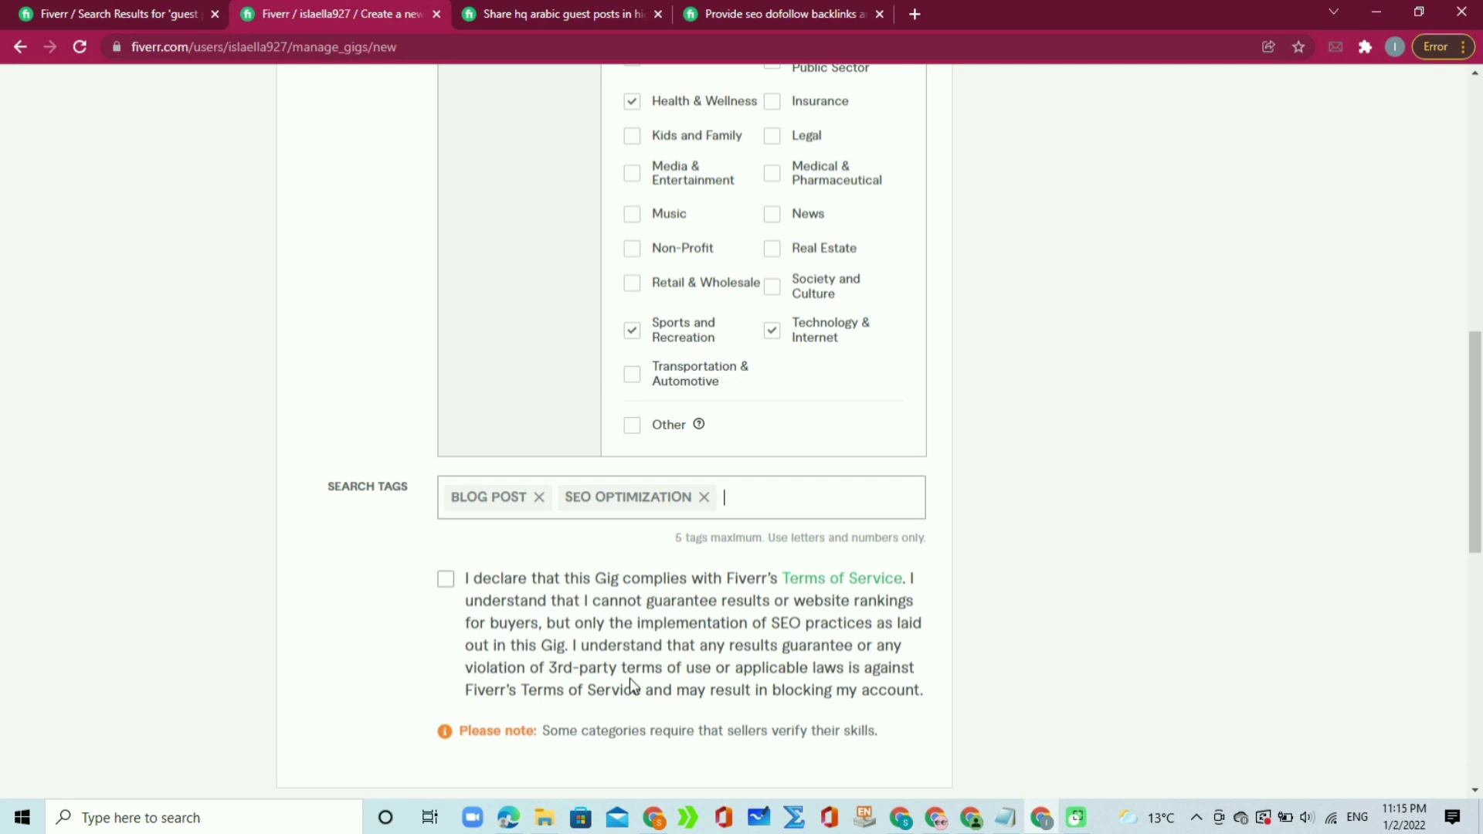
pyautogui.write('g')
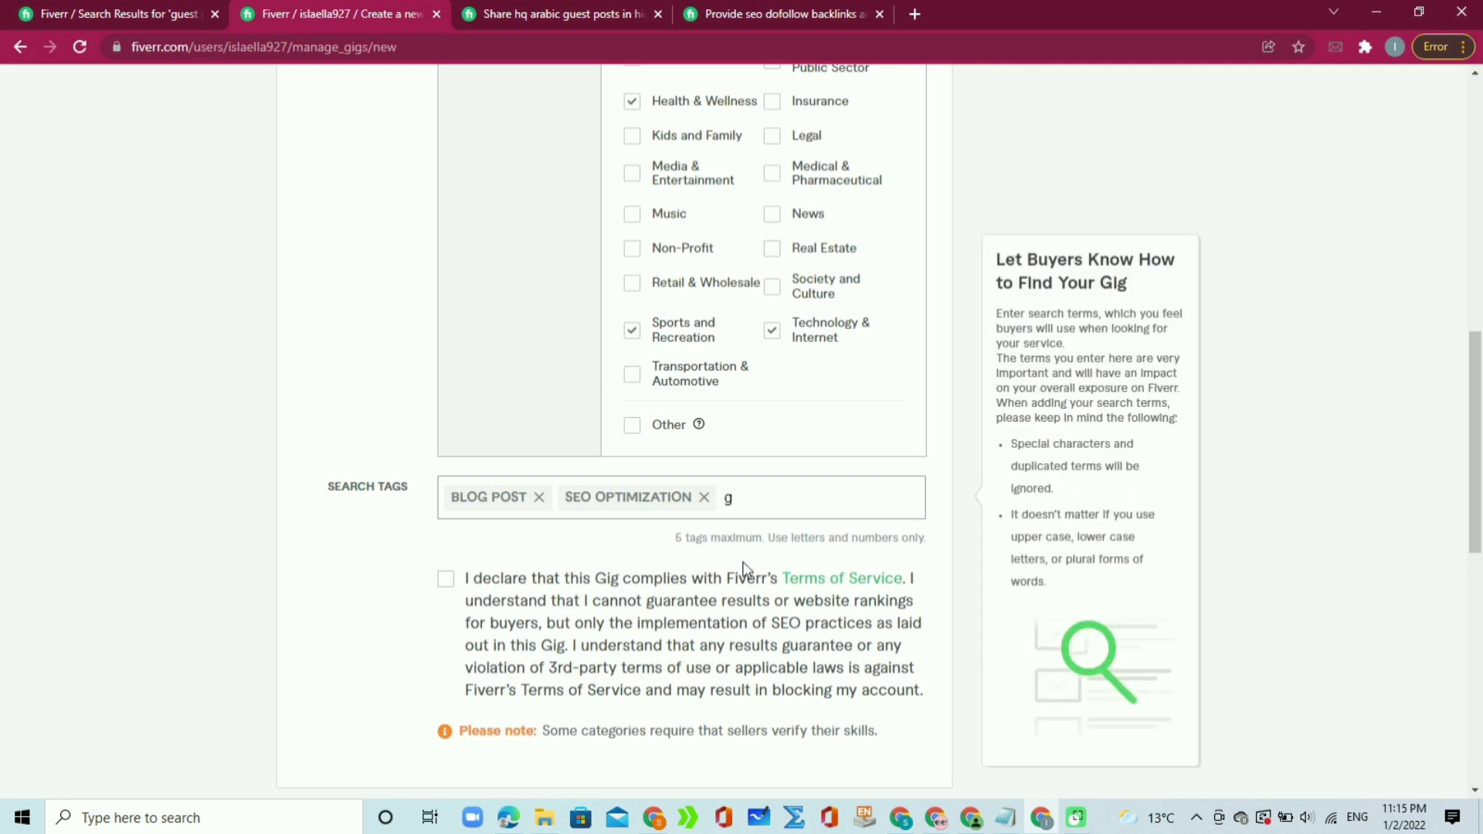
pyautogui.write('u')
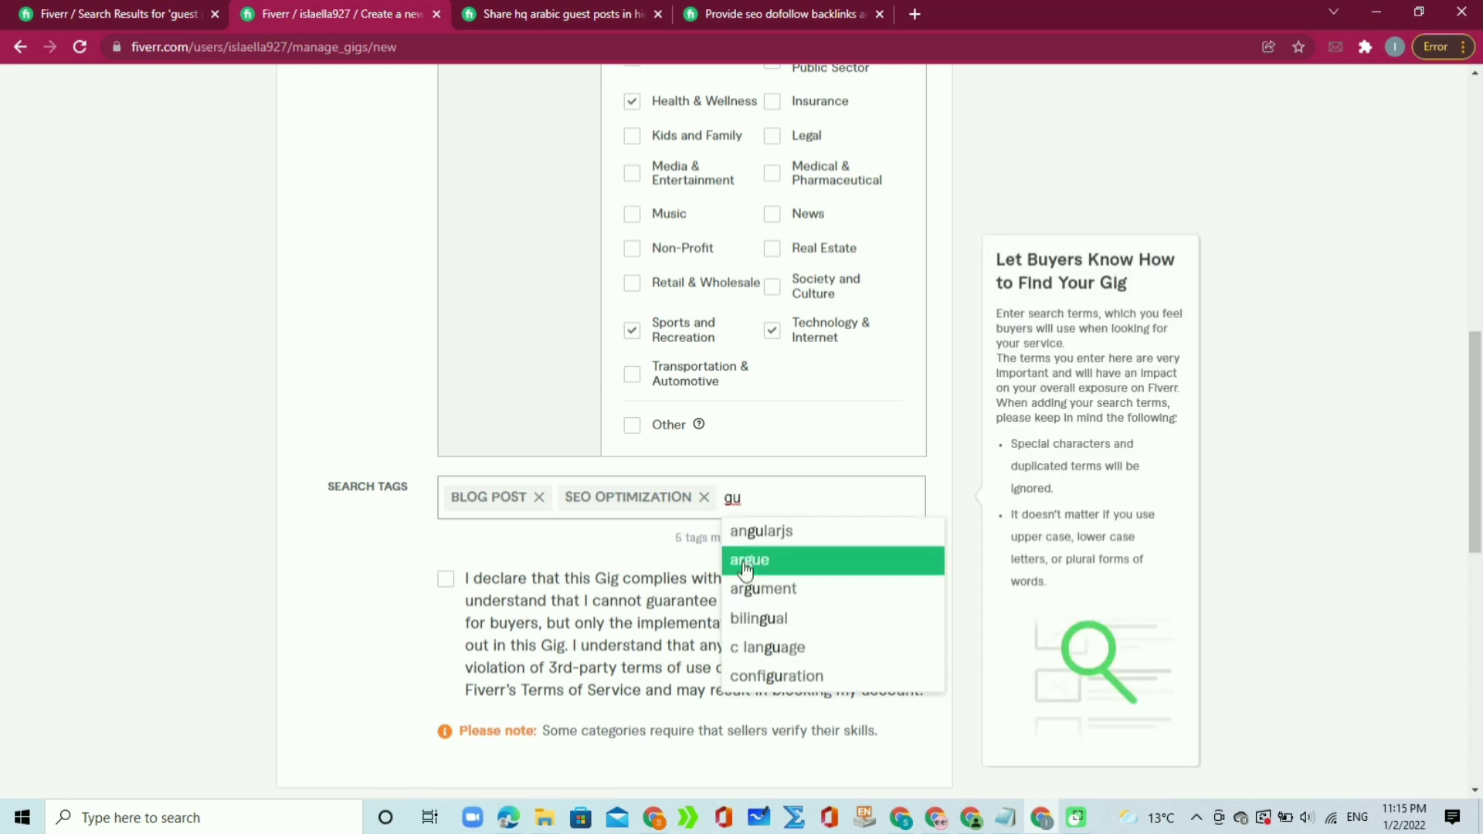
pyautogui.write('e')
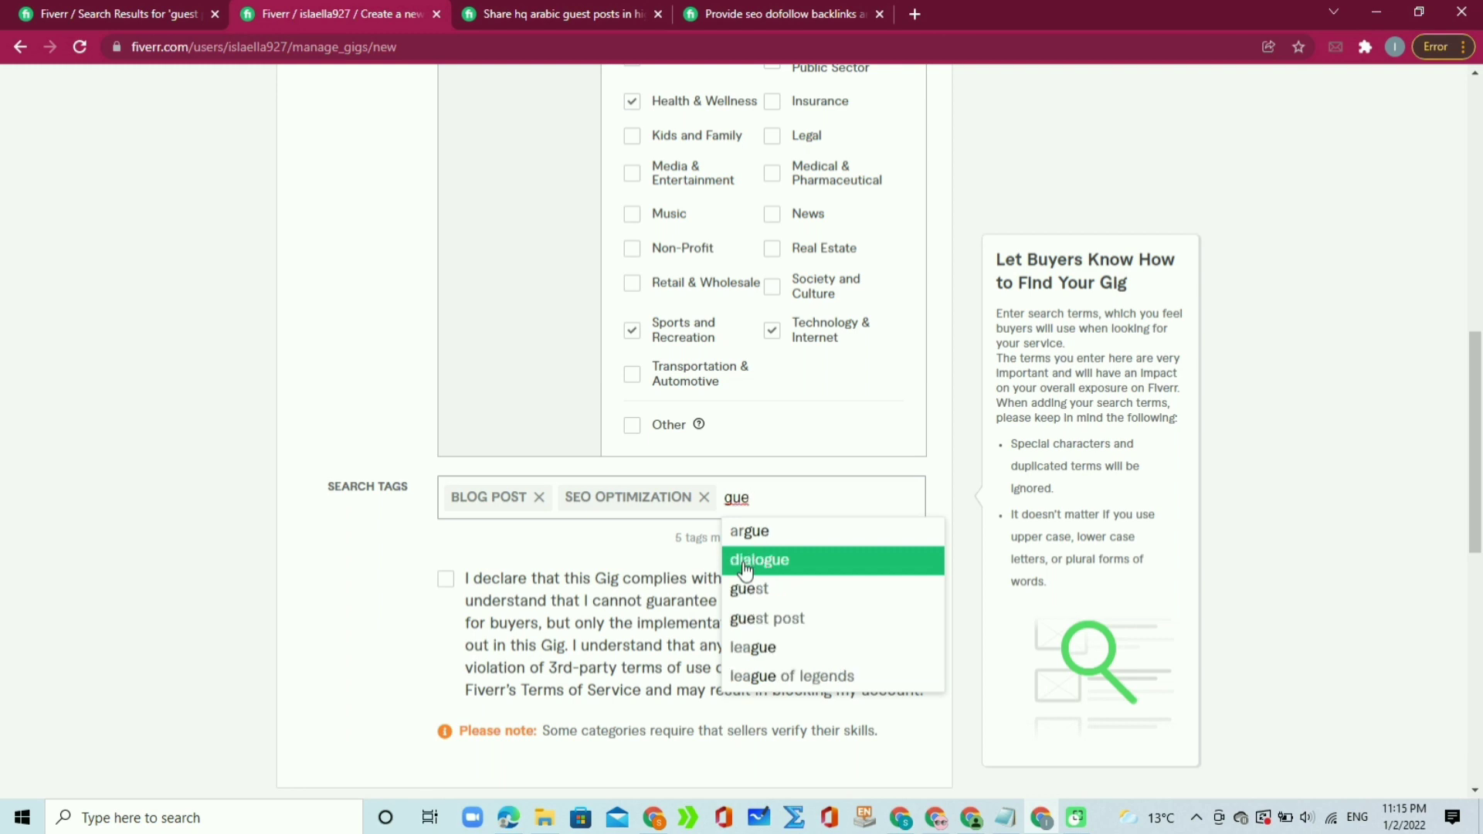
pyautogui.write('s')
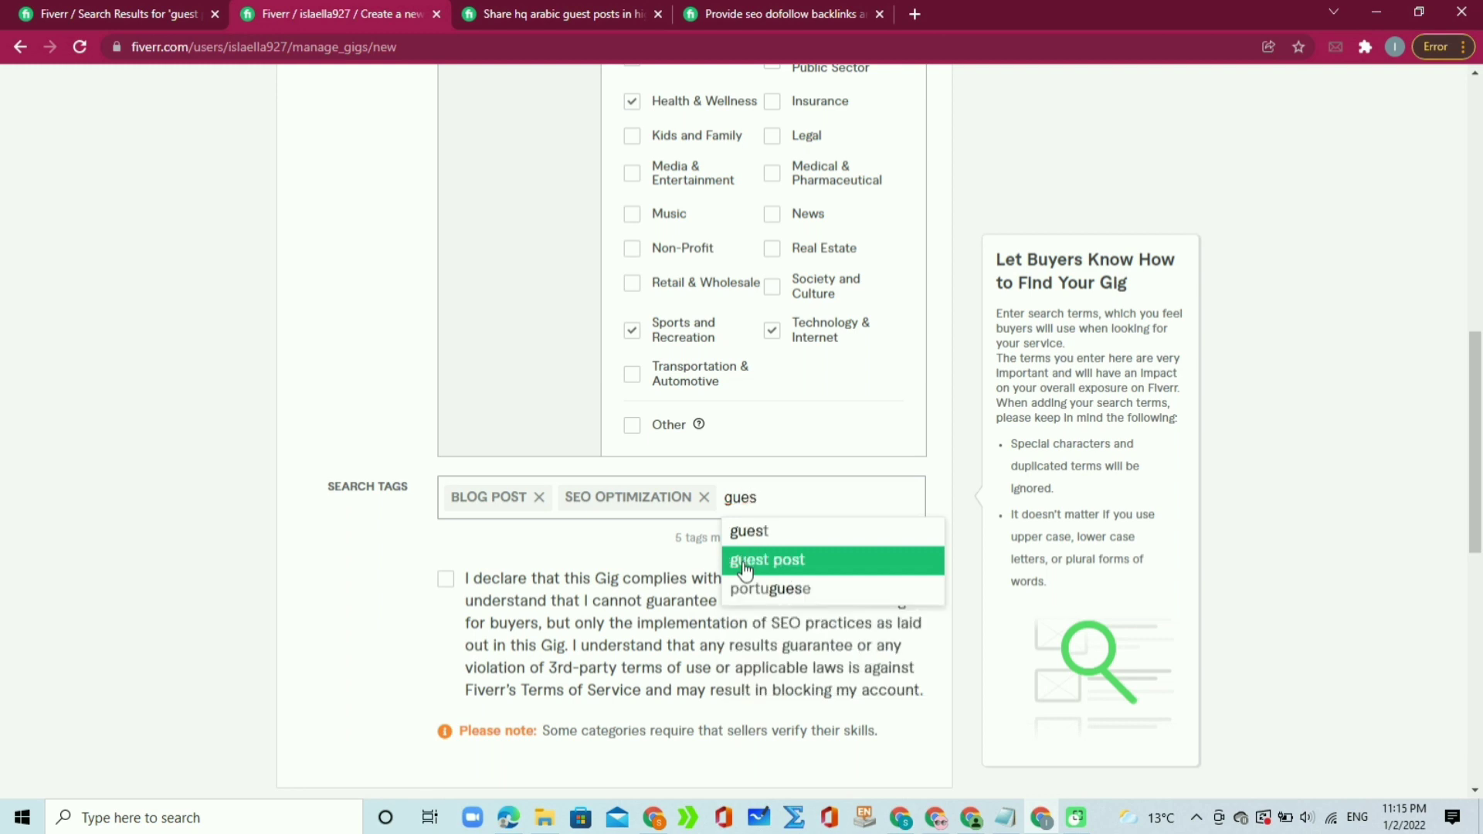
pyautogui.click(801, 573)
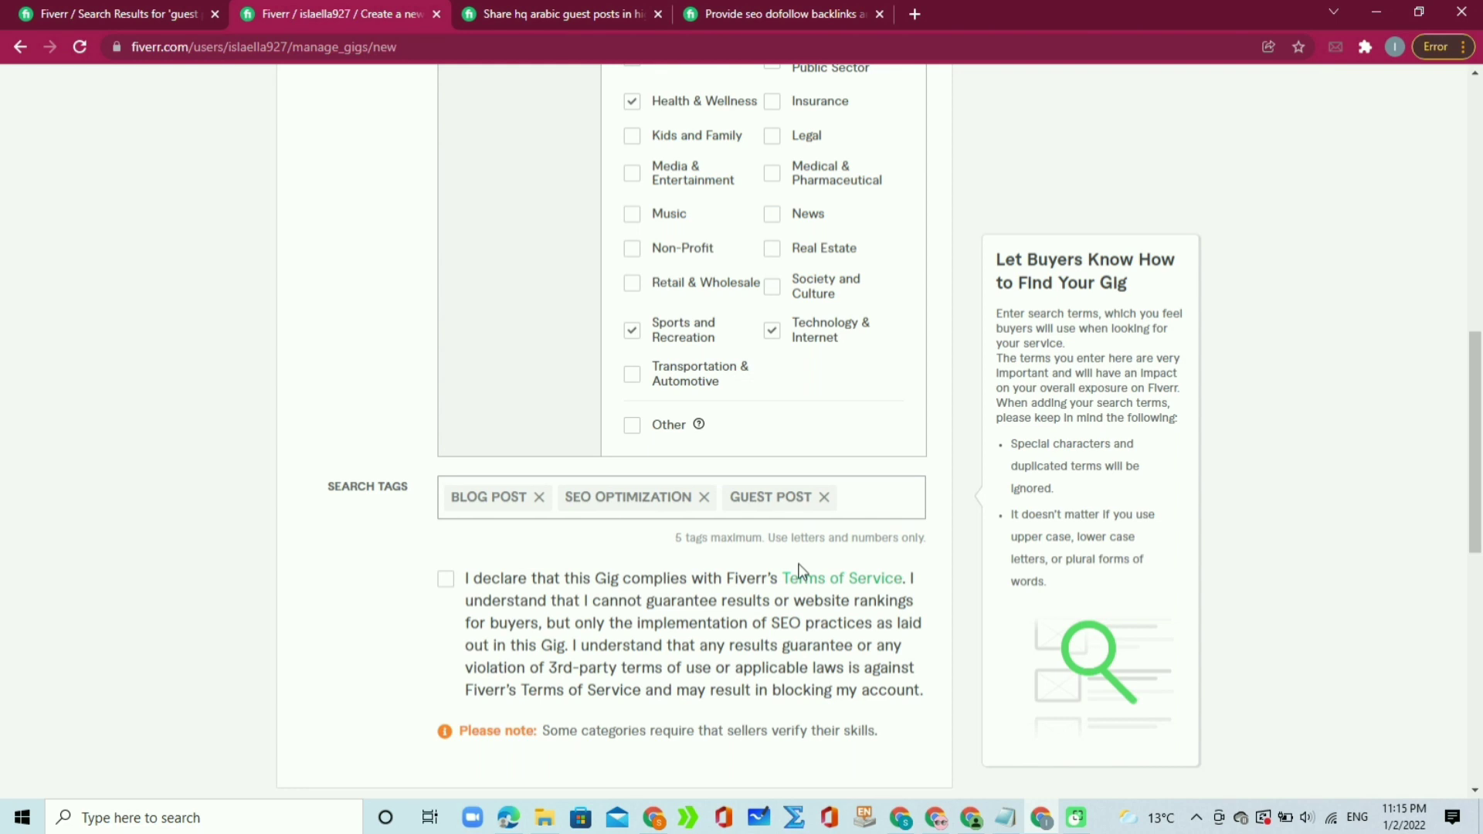
pyautogui.write('high')
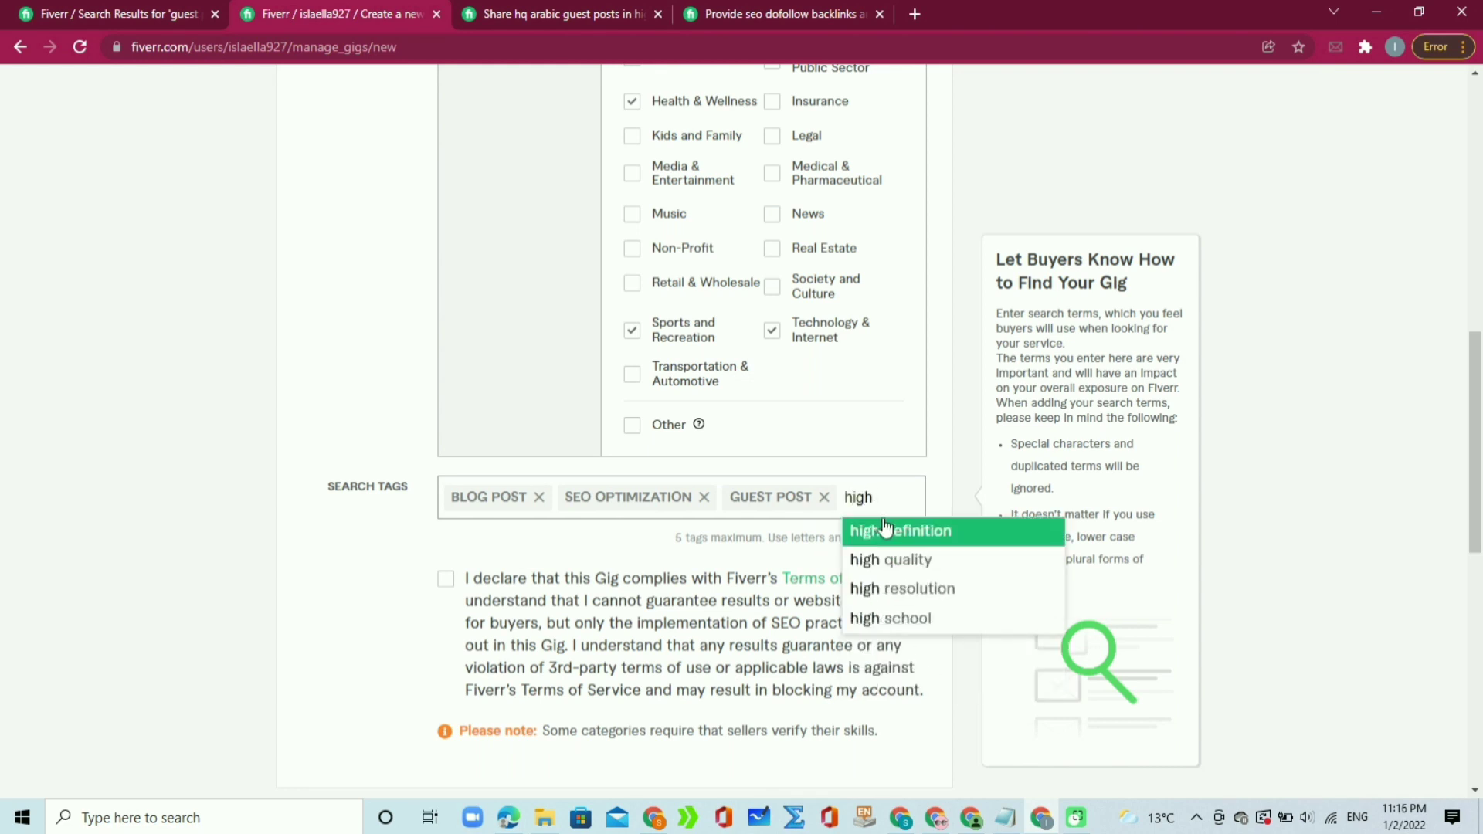
pyautogui.click(871, 560)
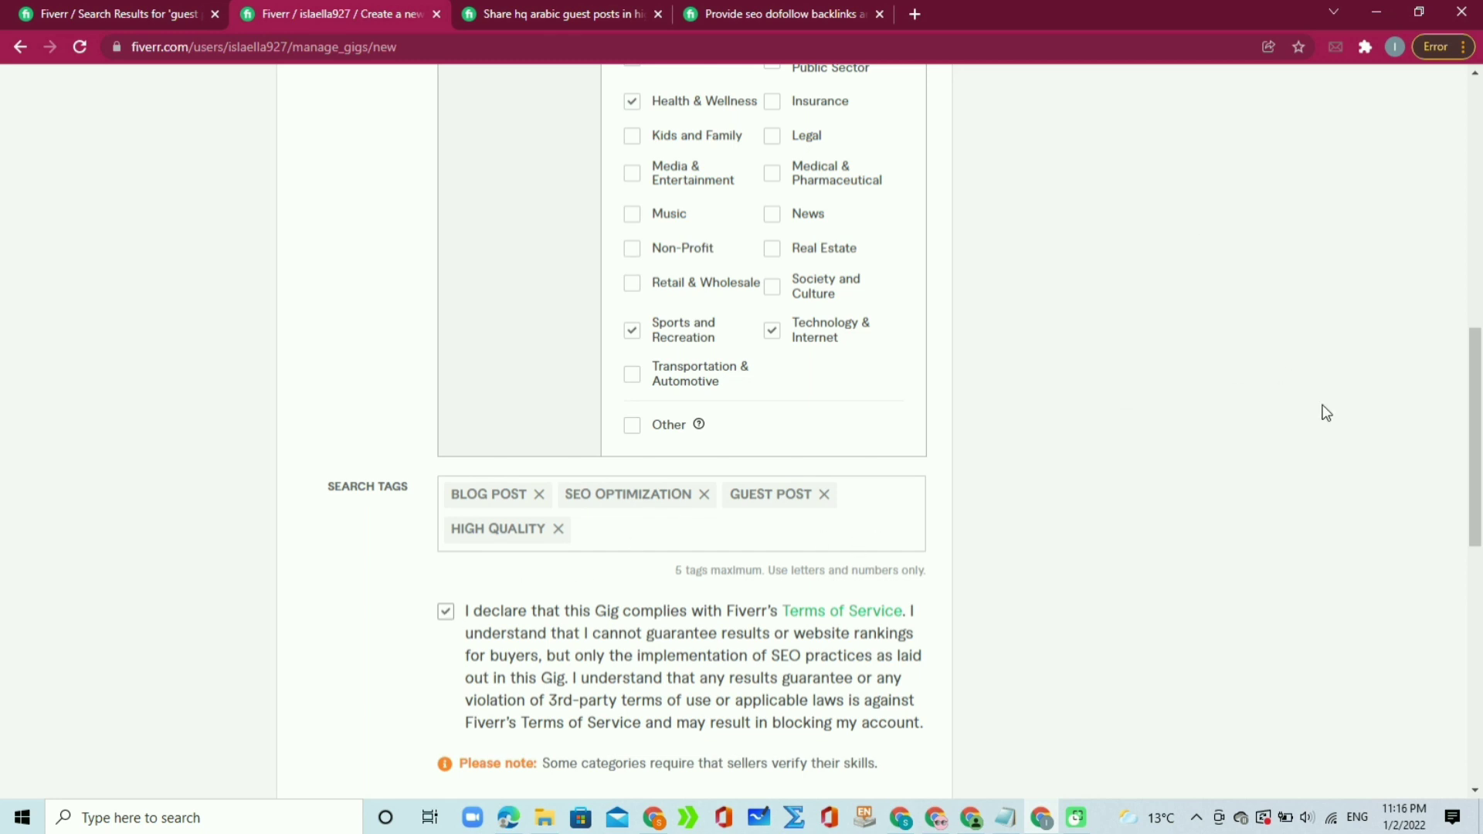
# Step: Set English as the gig's service language and save the overview with Save & Continue
pyautogui.moveTo(1481, 421); pyautogui.dragTo(1481, 298)
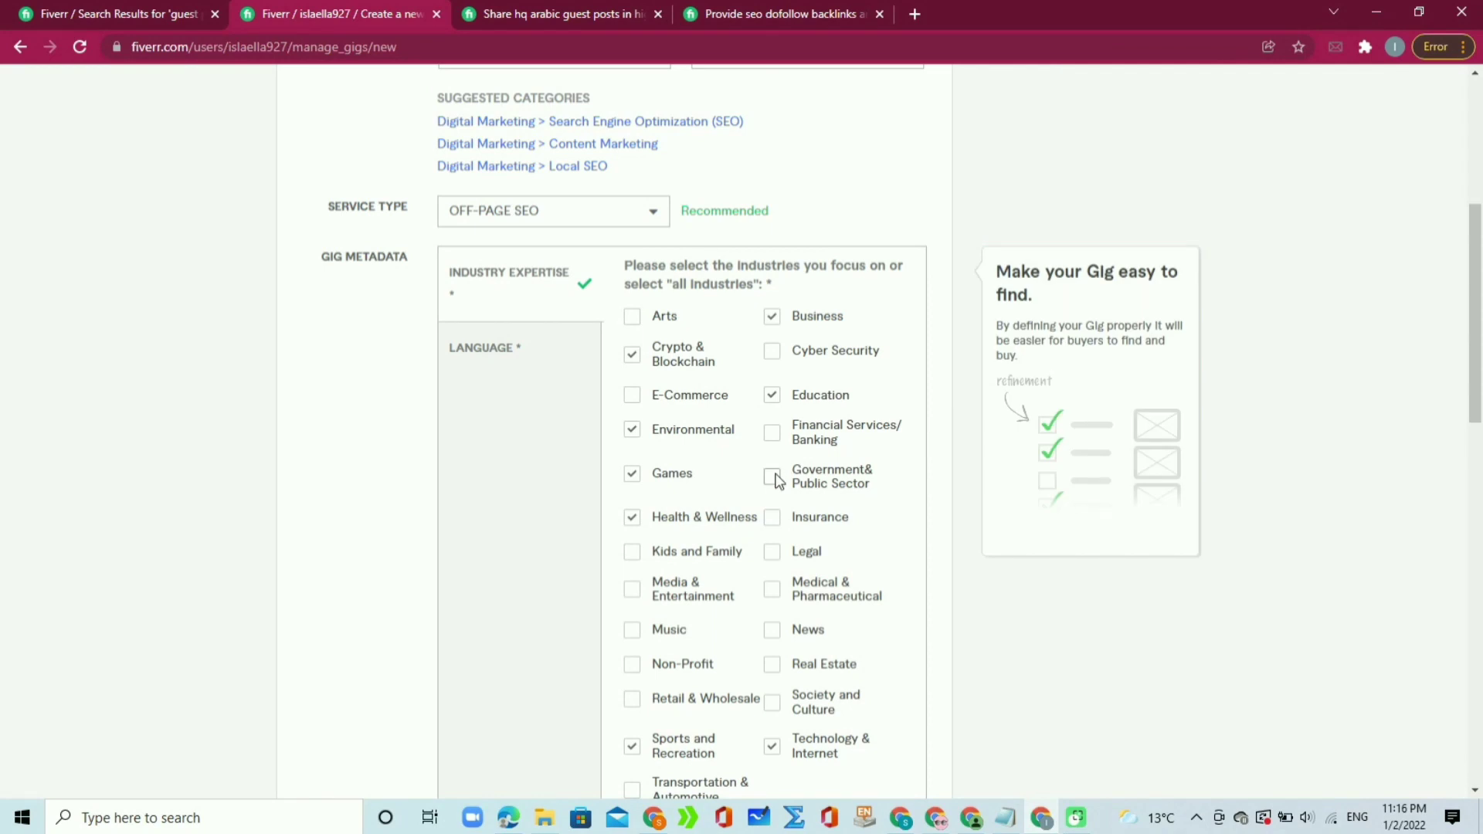
pyautogui.click(513, 358)
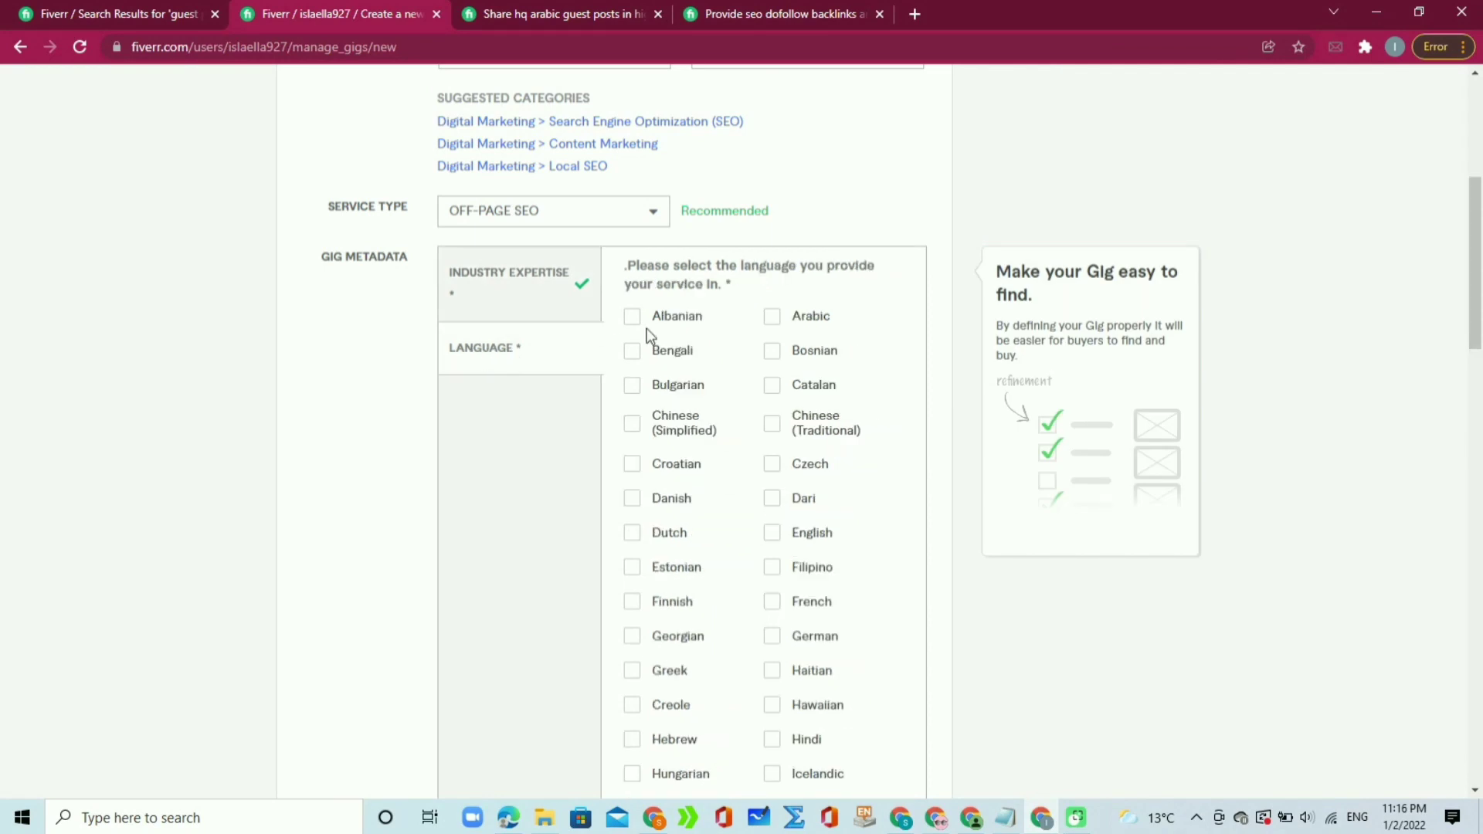
pyautogui.click(782, 536)
pyautogui.moveTo(1480, 227); pyautogui.dragTo(1445, 523)
pyautogui.click(828, 653)
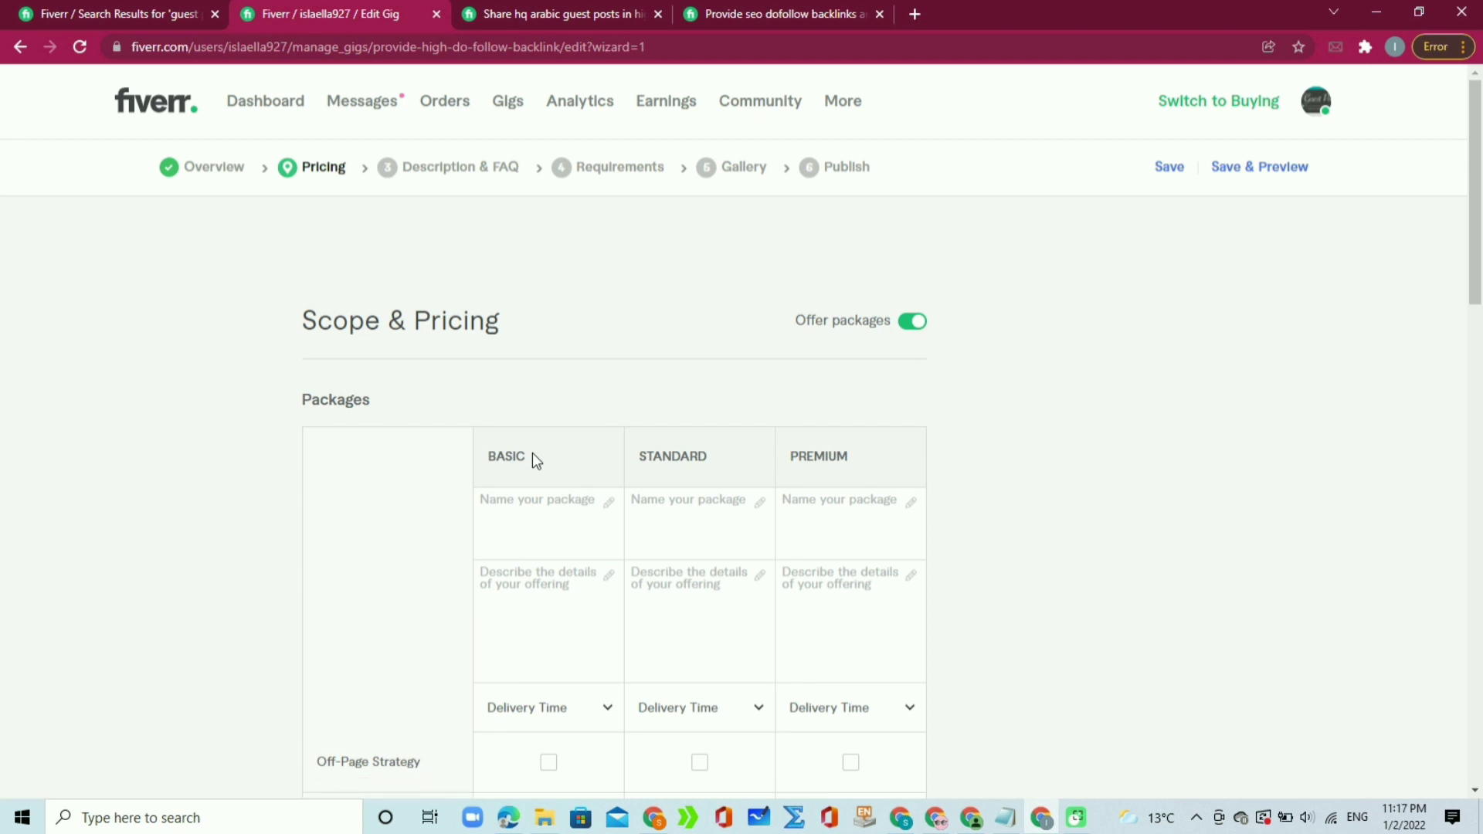
# Step: Name the packages BASIC, STANDARD and PREMIUM by copying each column header into its name field
pyautogui.moveTo(530, 464); pyautogui.dragTo(484, 470)
pyautogui.hotkey('ctrl', 'c')
pyautogui.moveTo(540, 510)
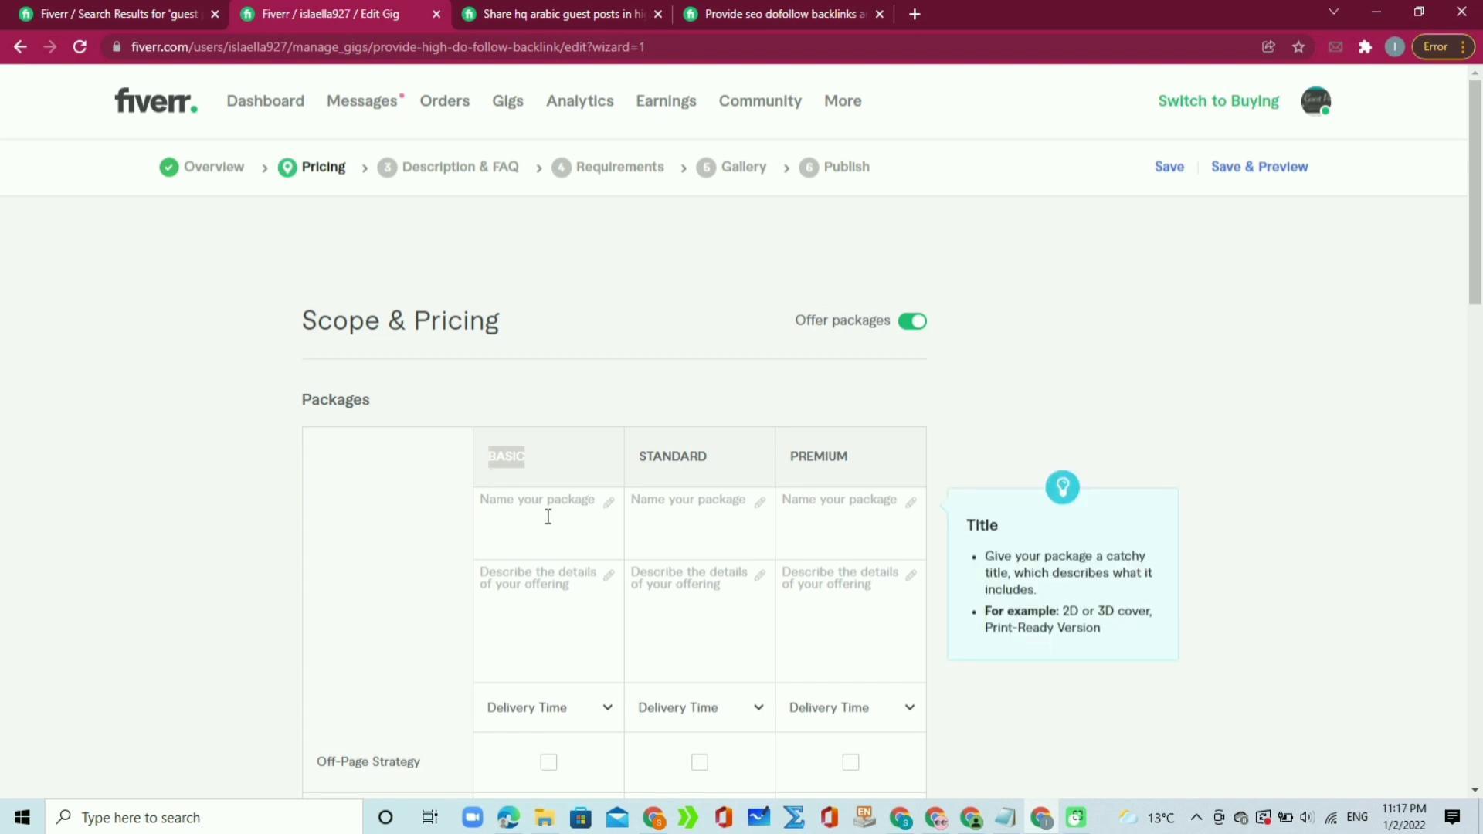
pyautogui.click(498, 509)
pyautogui.hotkey('ctrl', 'v')
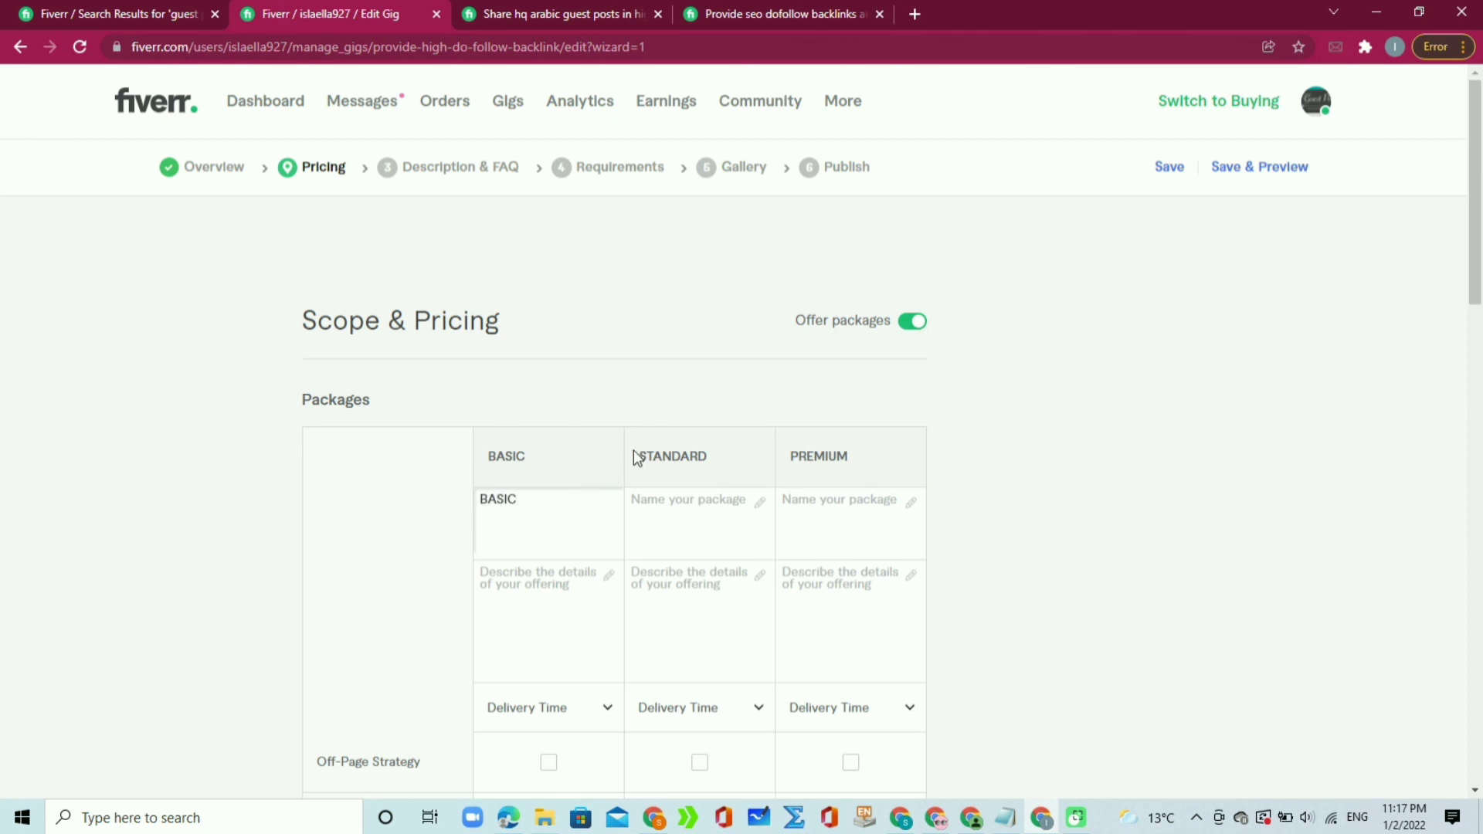
pyautogui.moveTo(635, 456); pyautogui.dragTo(735, 457)
pyautogui.hotkey('ctrl', 'c')
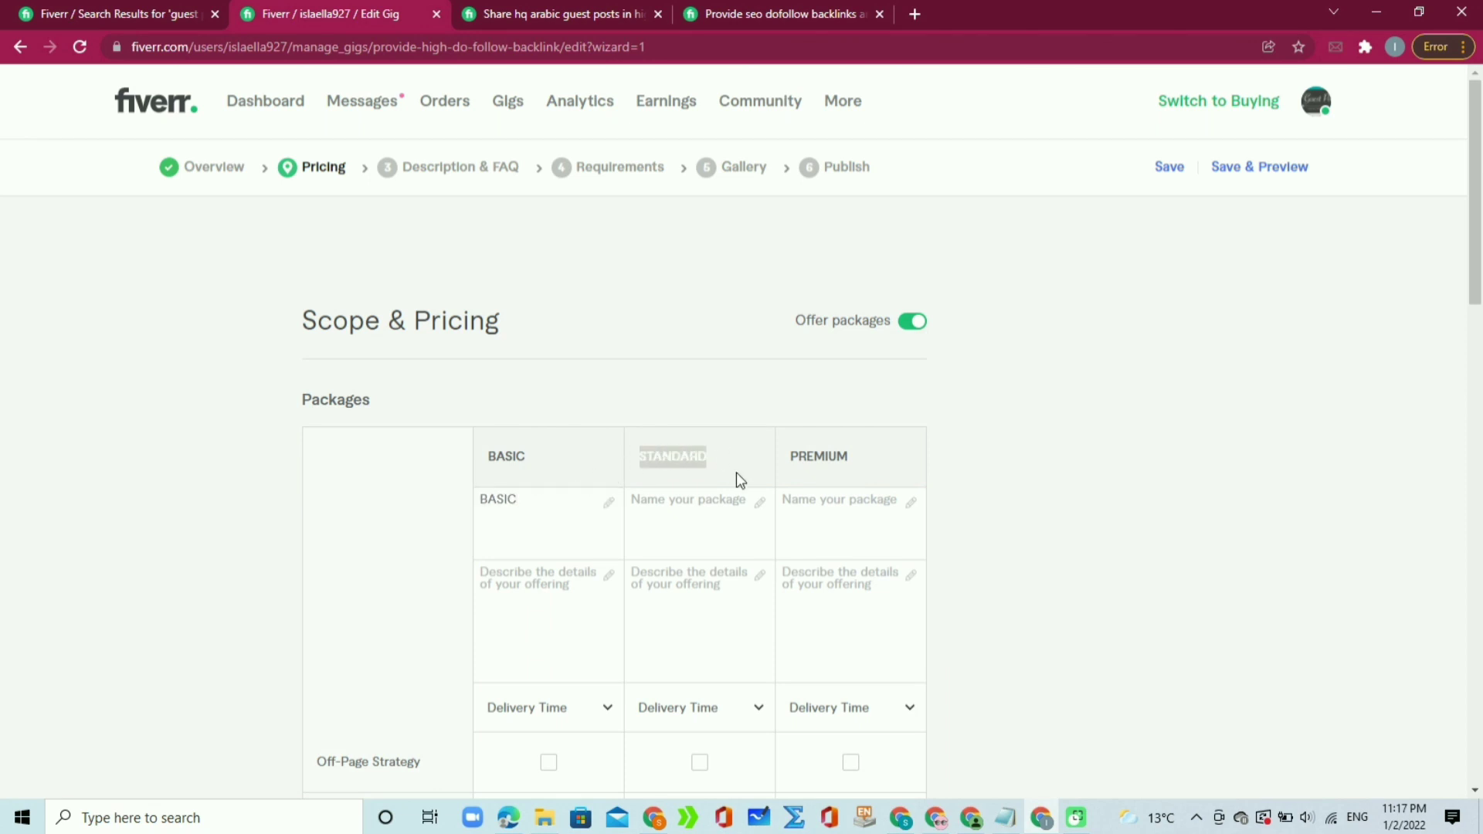
pyautogui.click(740, 510)
pyautogui.hotkey('ctrl', 'v')
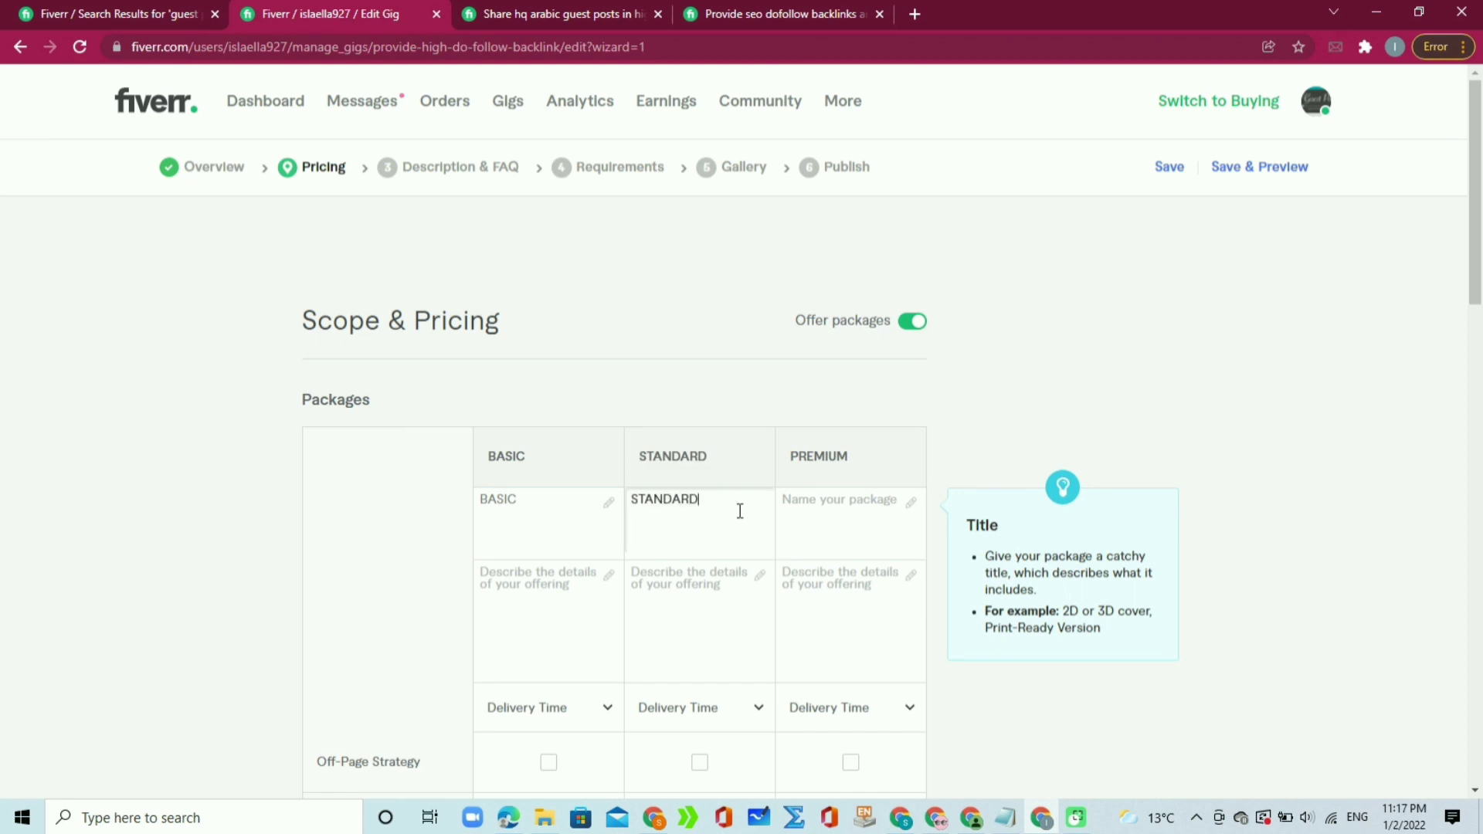
pyautogui.click(768, 462)
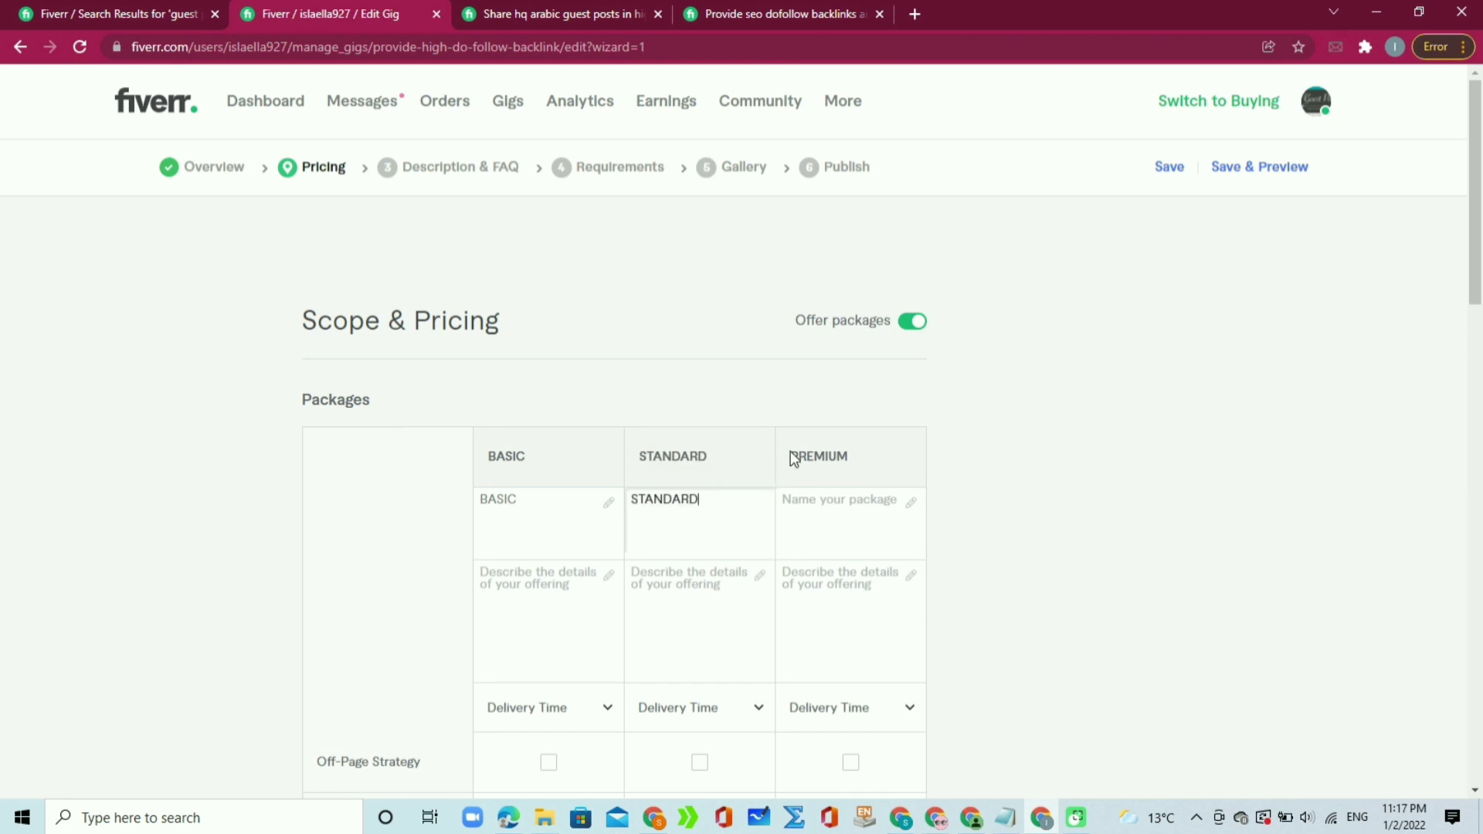
pyautogui.moveTo(788, 455); pyautogui.dragTo(878, 455)
pyautogui.hotkey('ctrl', 'c')
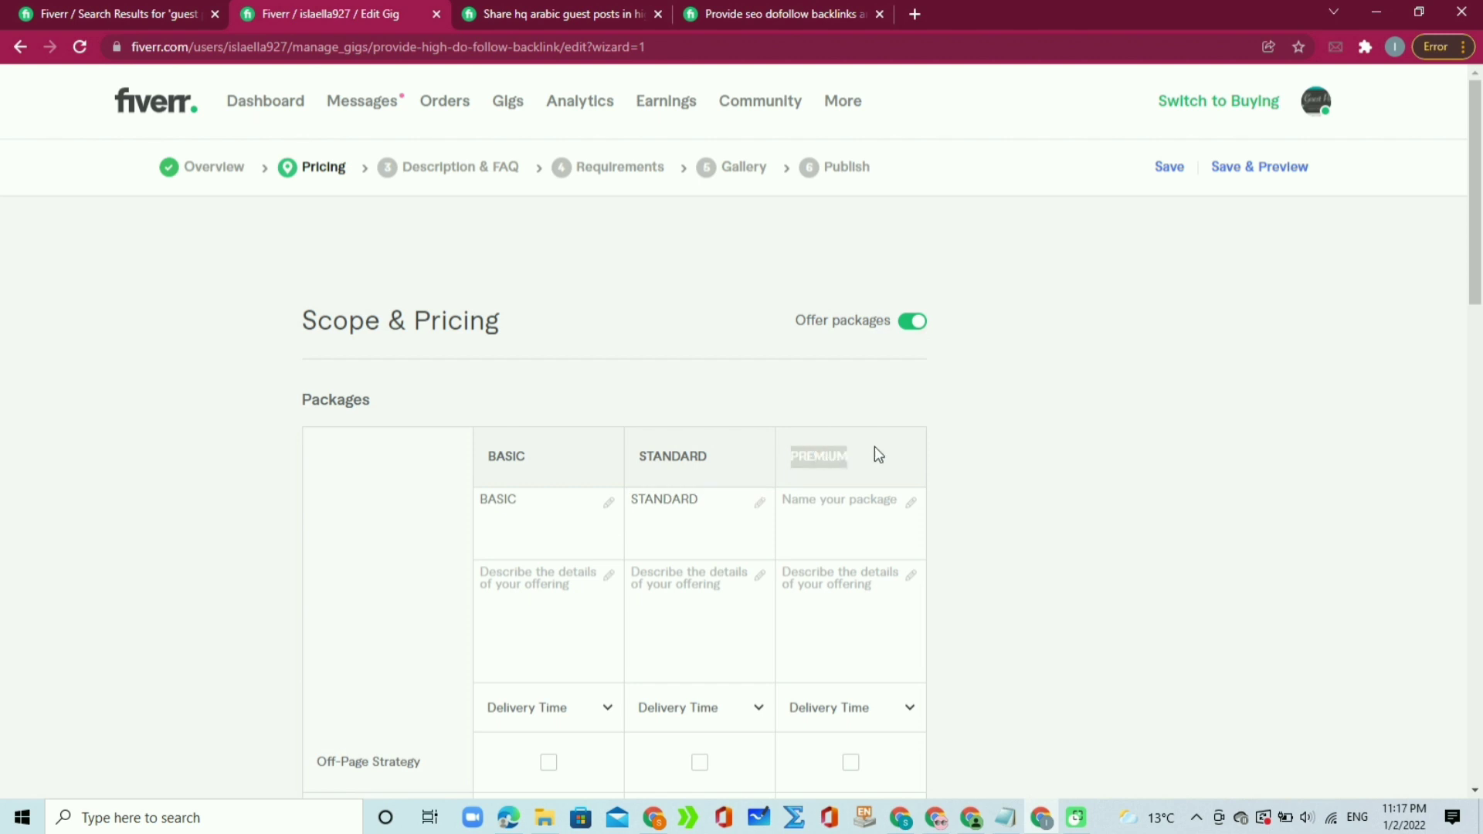
pyautogui.click(859, 501)
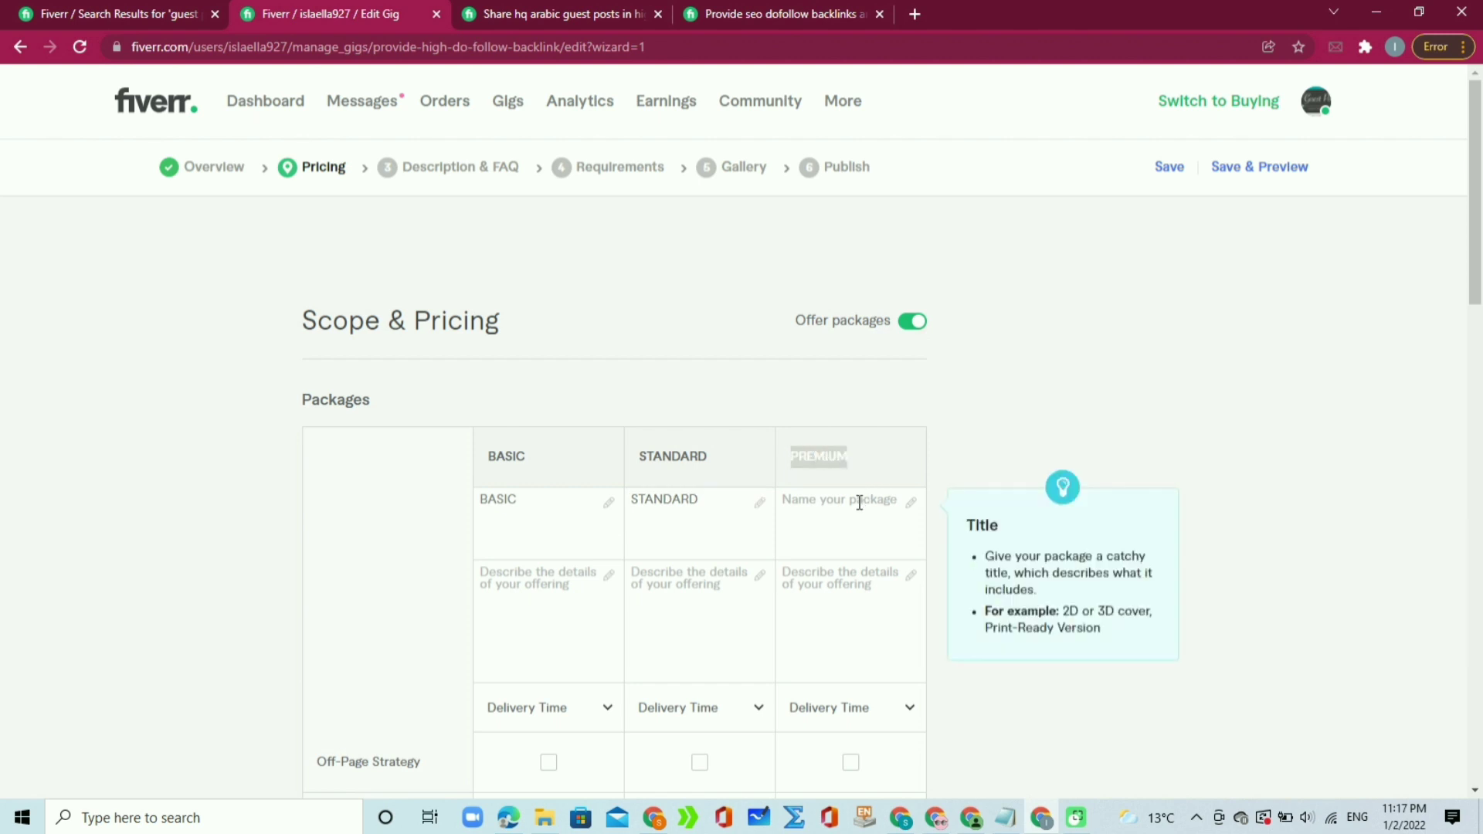
pyautogui.hotkey('ctrl', 'v')
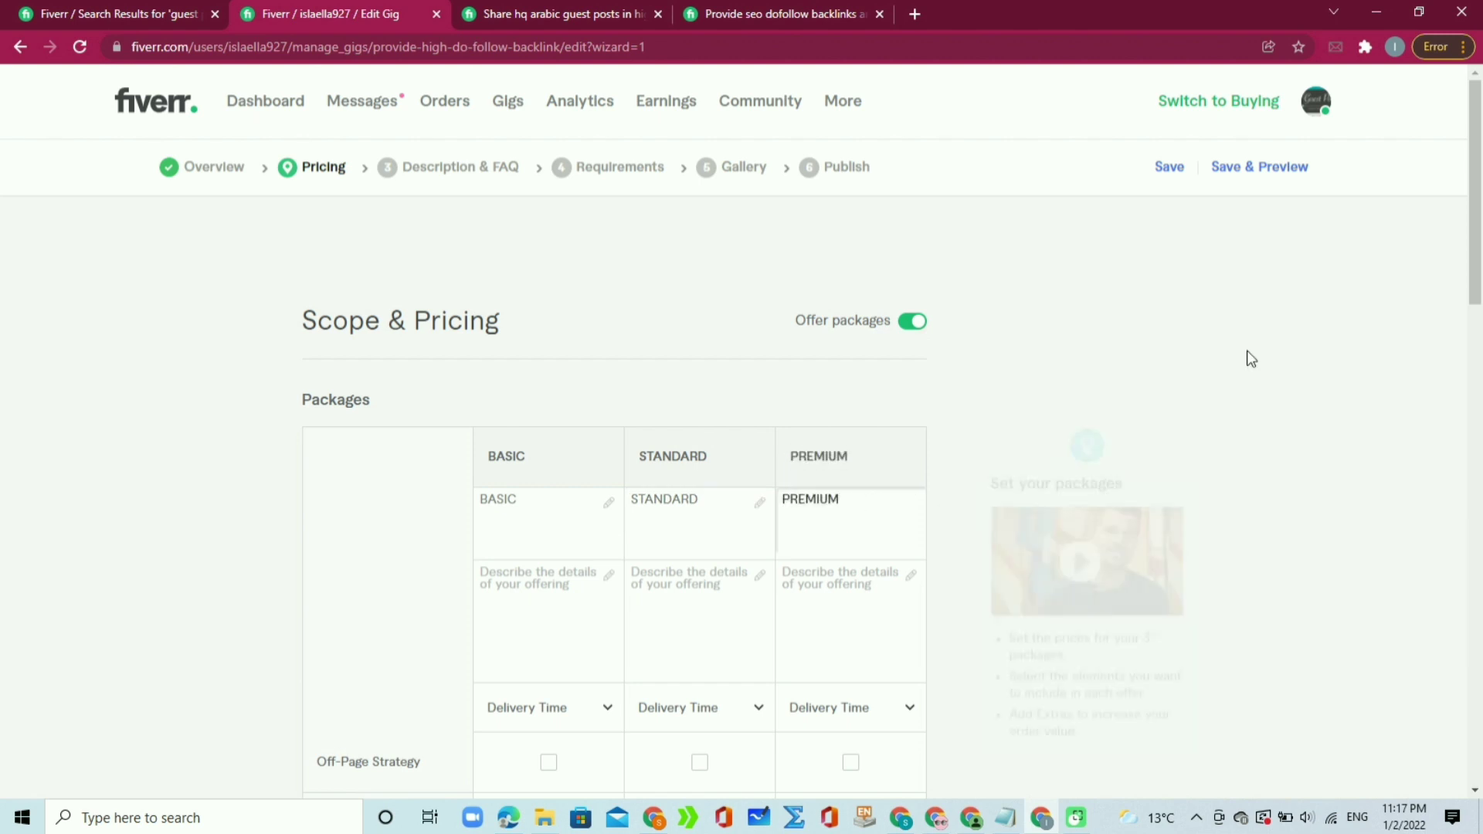
# Step: Locate the BASIC package description field and bring up the Notepad gig notes
pyautogui.moveTo(1480, 261); pyautogui.dragTo(1471, 335)
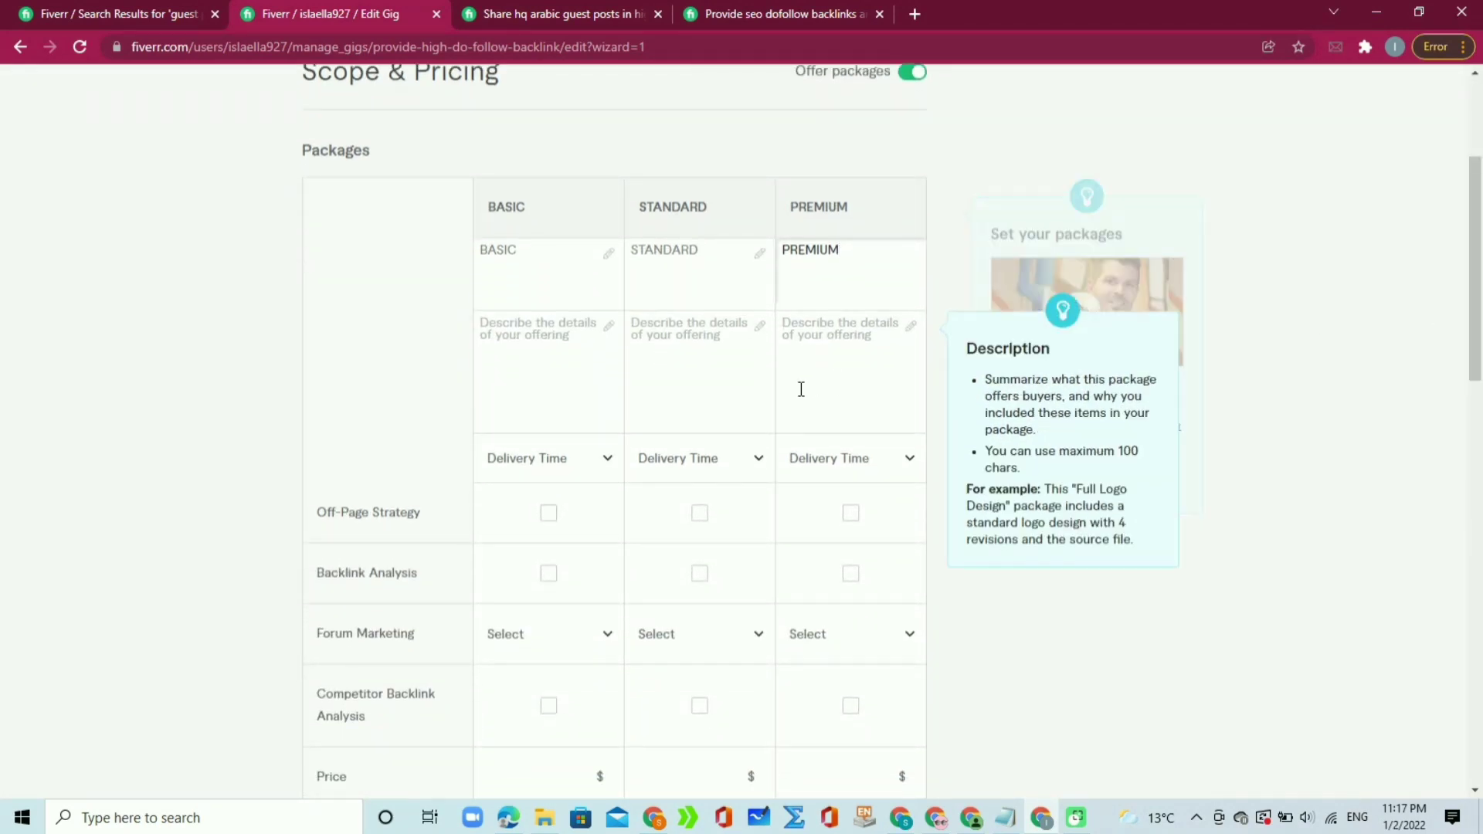
pyautogui.click(589, 339)
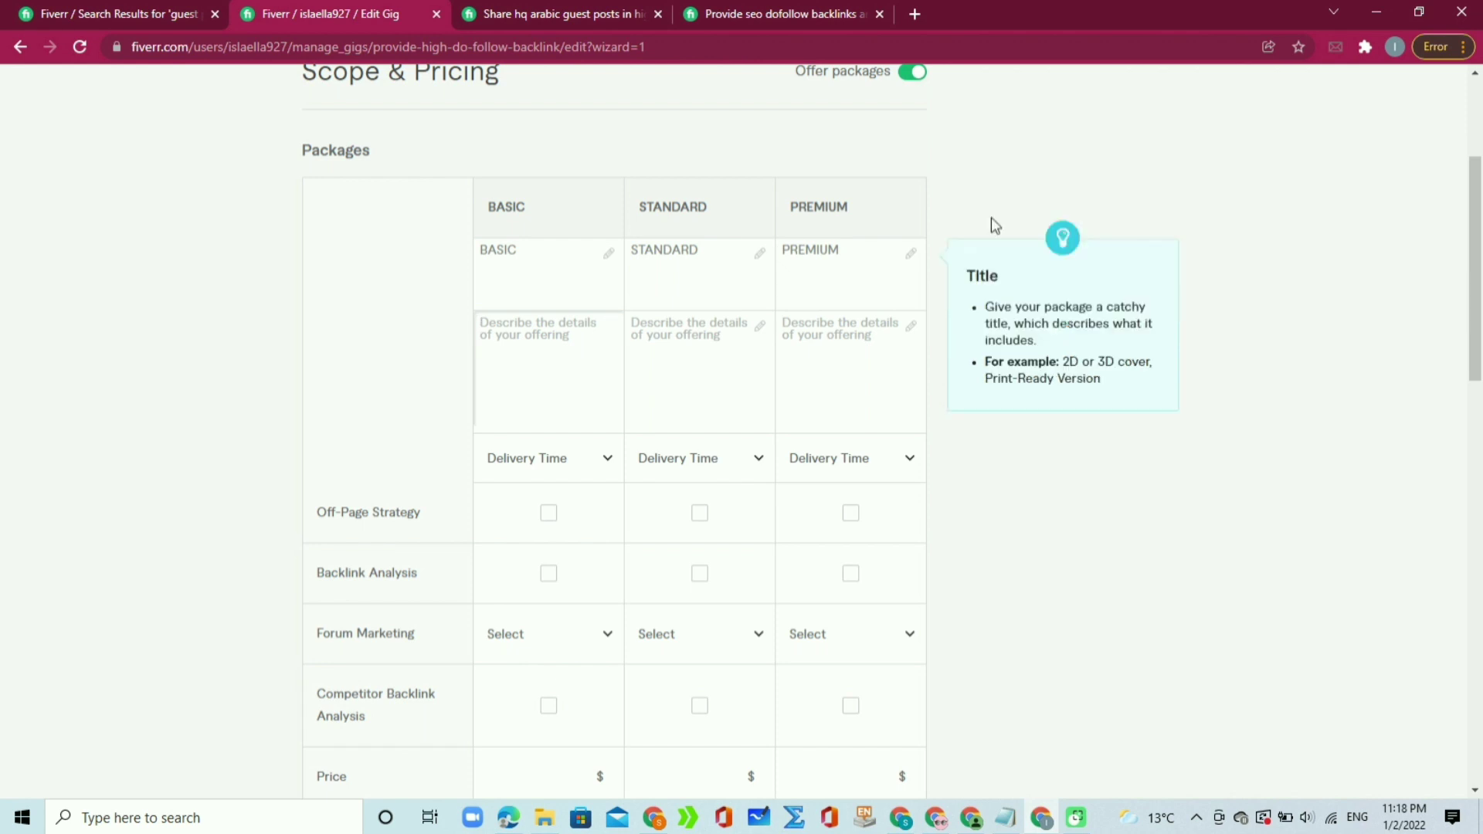
pyautogui.moveTo(1480, 282)
pyautogui.mouseDown()
pyautogui.moveTo(1481, 209)
pyautogui.moveTo(1467, 307)
pyautogui.mouseUp()
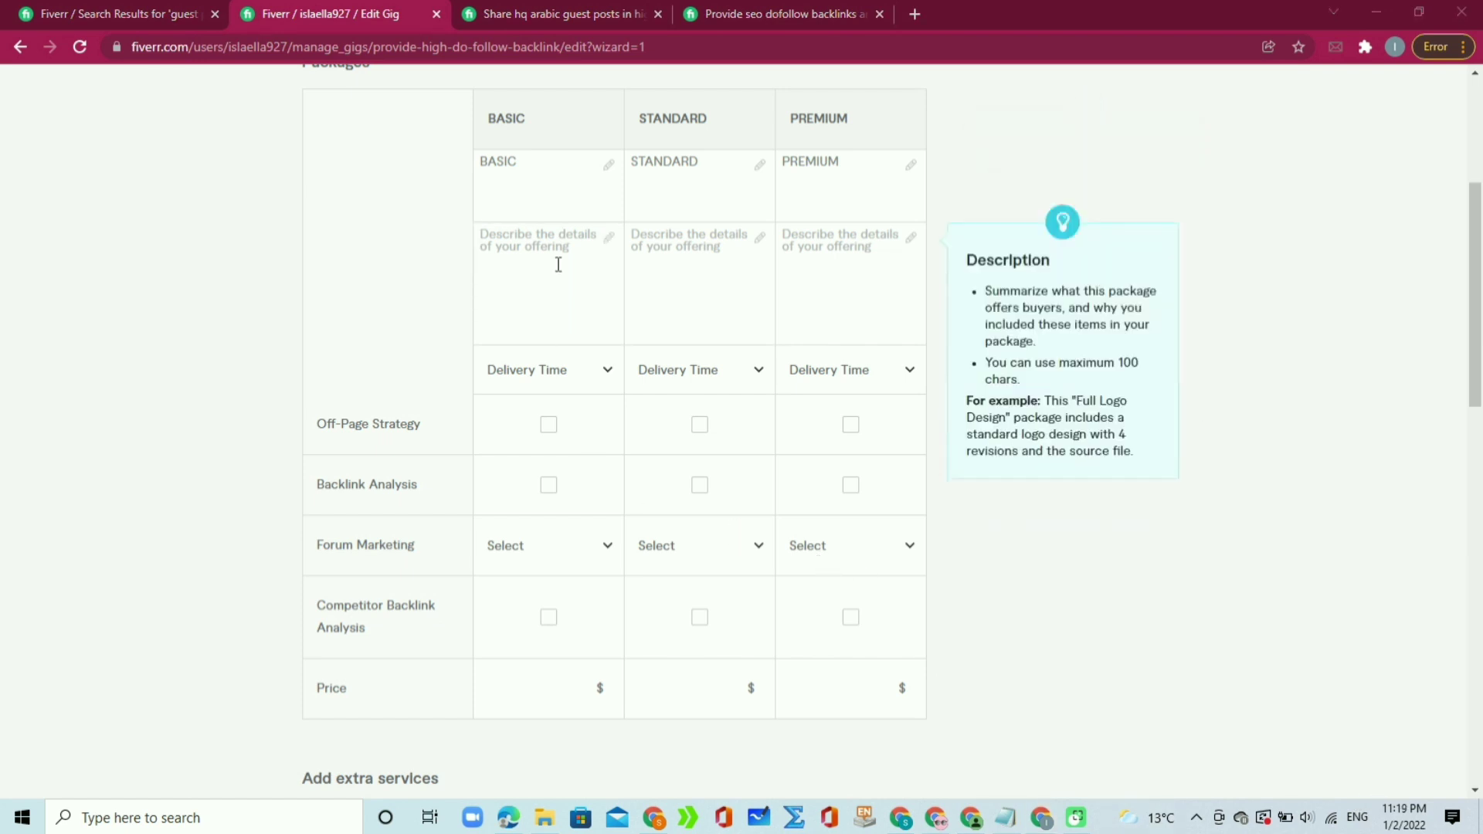
pyautogui.click(584, 239)
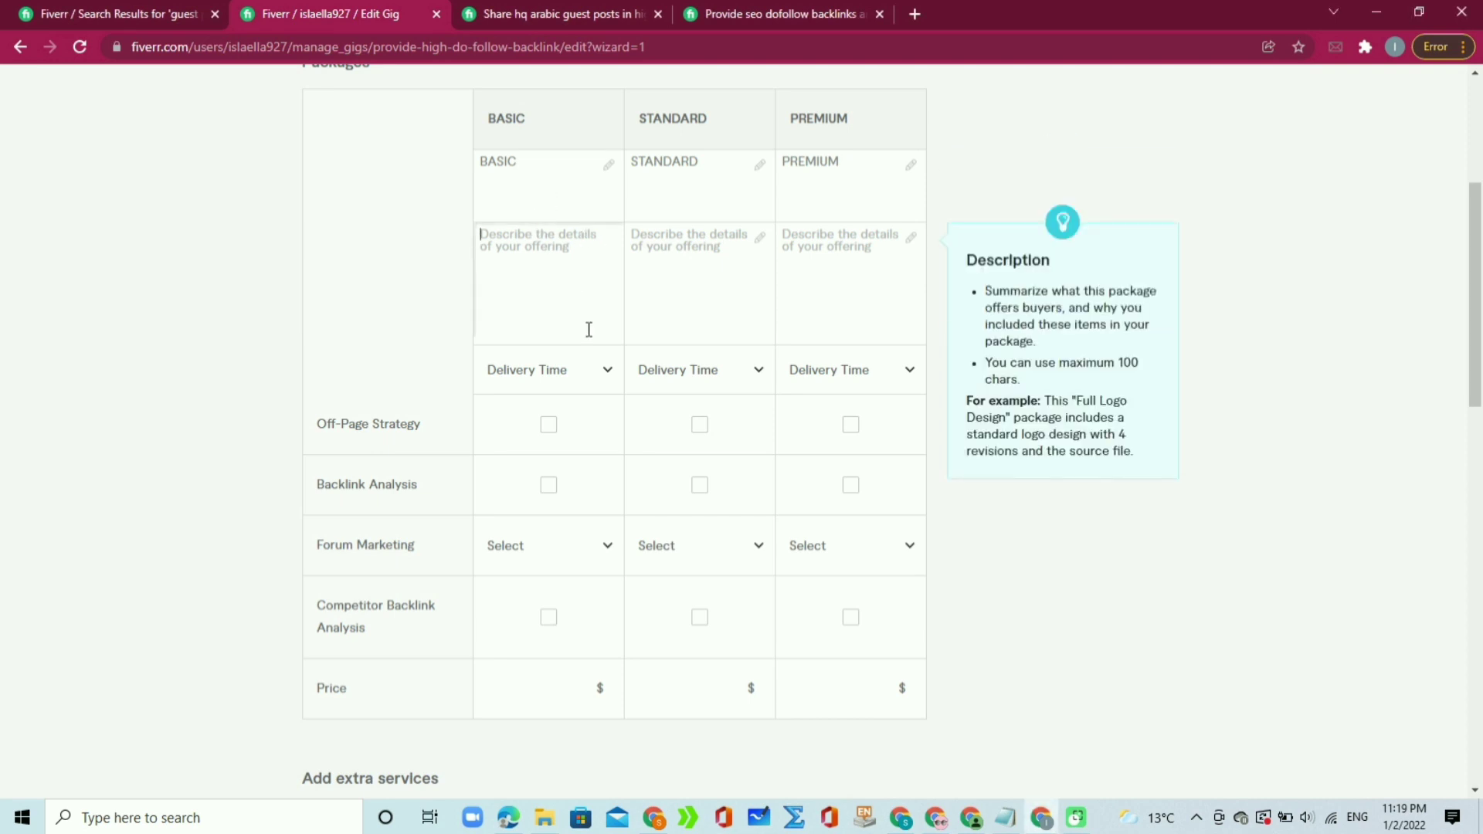
pyautogui.click(1013, 821)
# Step: Copy the 1 guest post offer line from Notepad into the BASIC package description
pyautogui.click(803, 306)
pyautogui.moveTo(804, 306); pyautogui.dragTo(386, 296)
pyautogui.hotkey('ctrl', 'c')
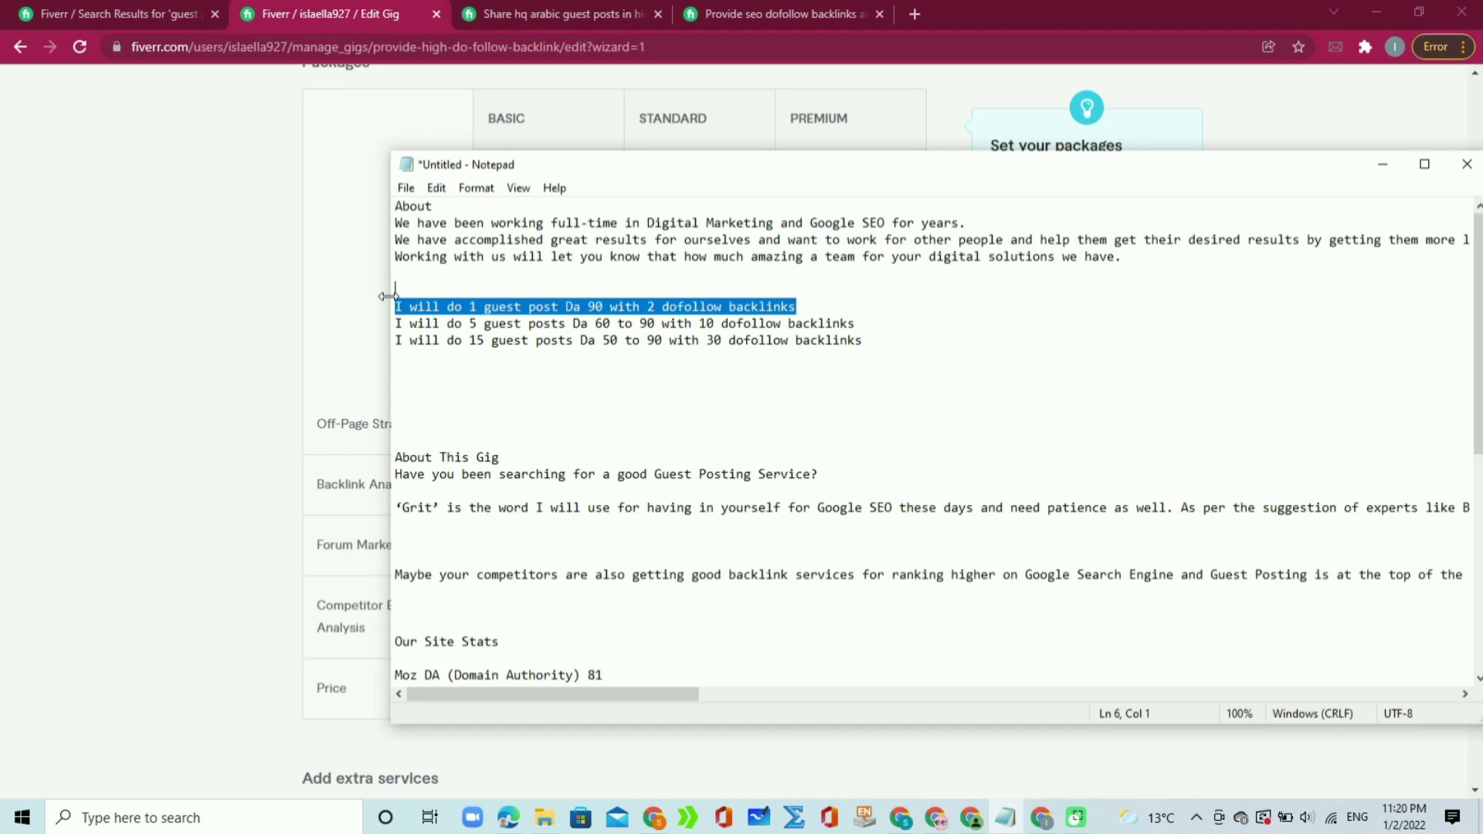
pyautogui.click(334, 208)
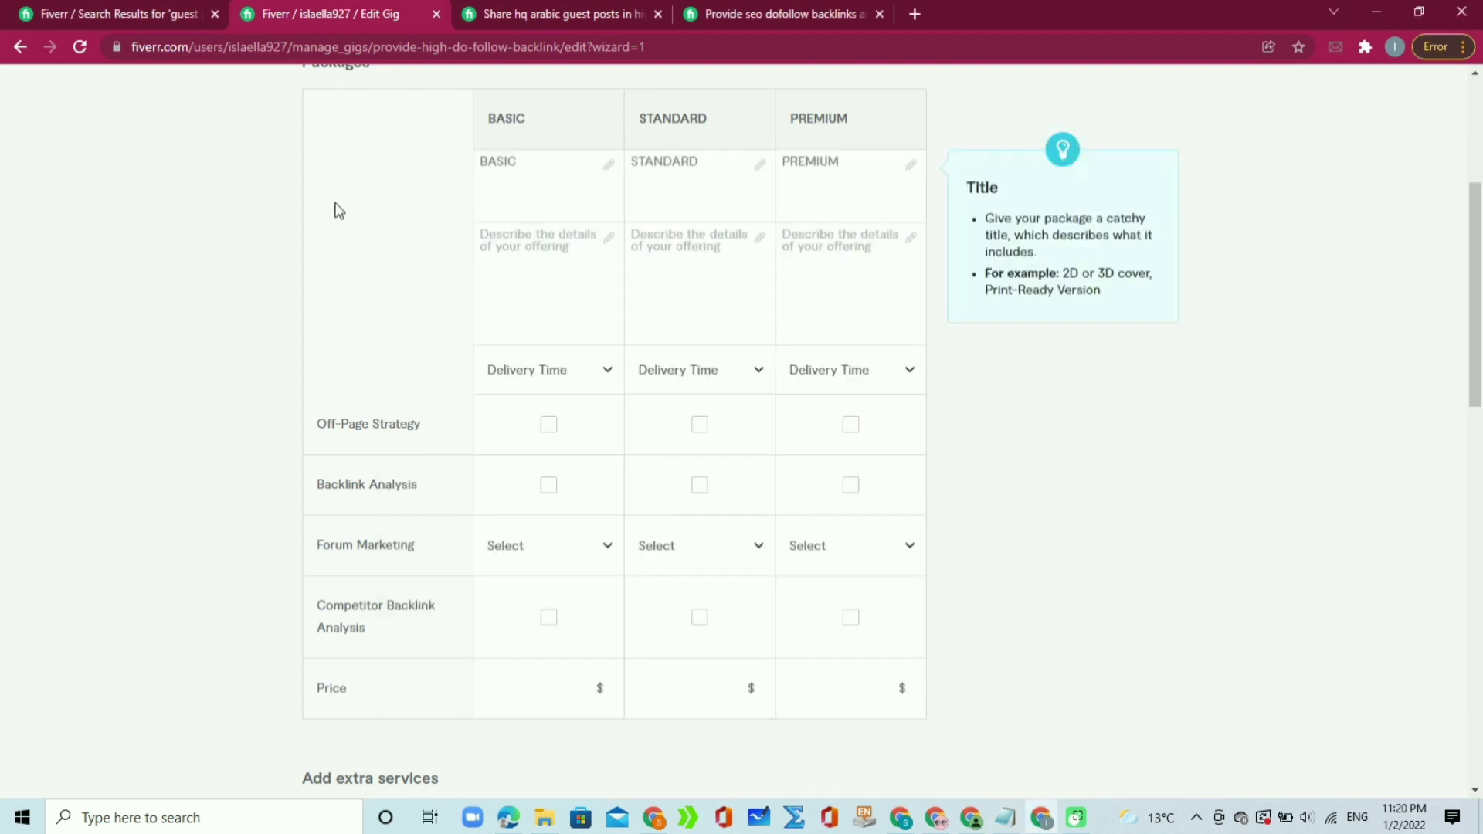
pyautogui.click(516, 253)
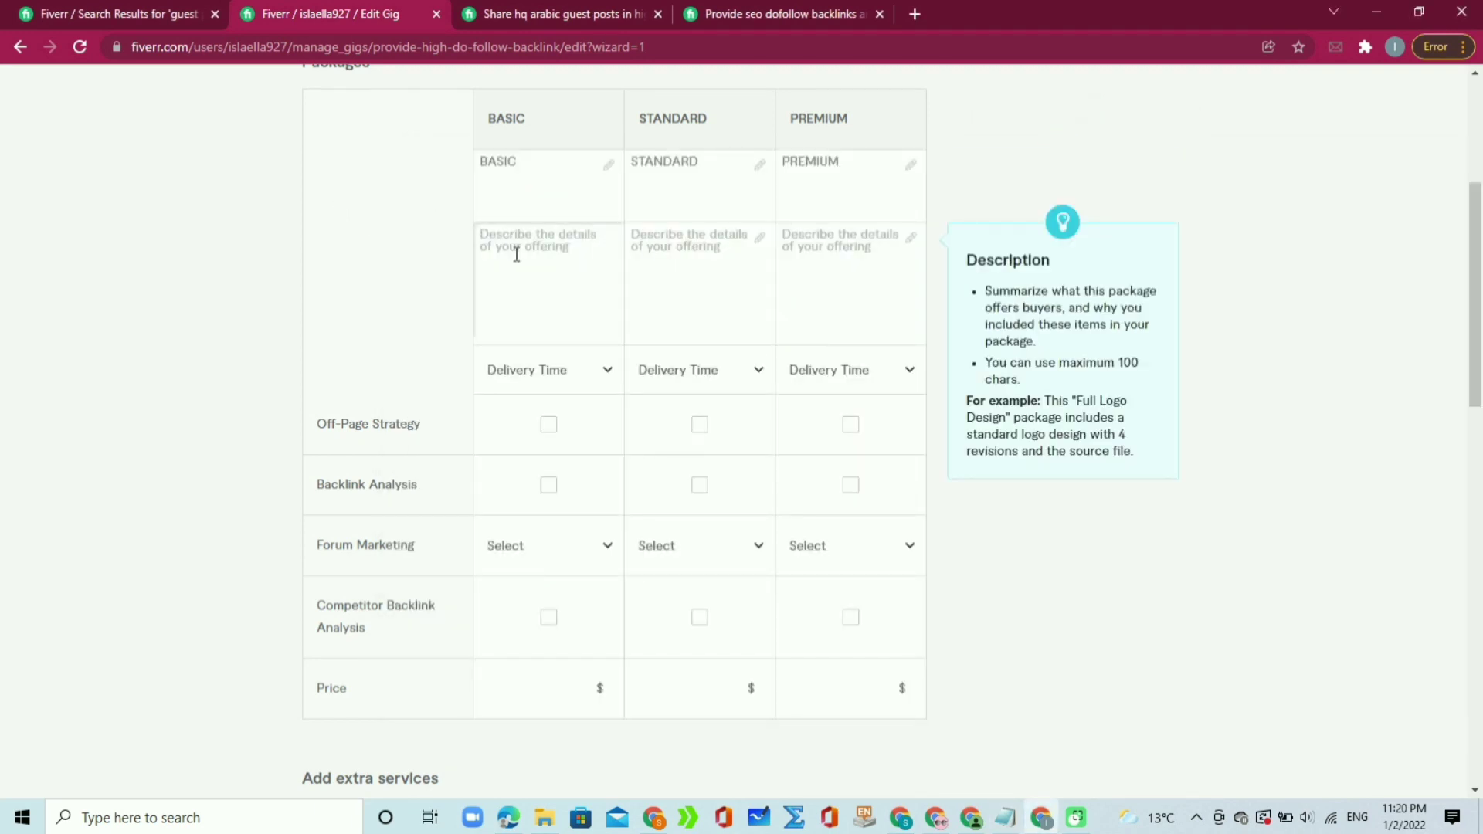
pyautogui.hotkey('ctrl', 'v')
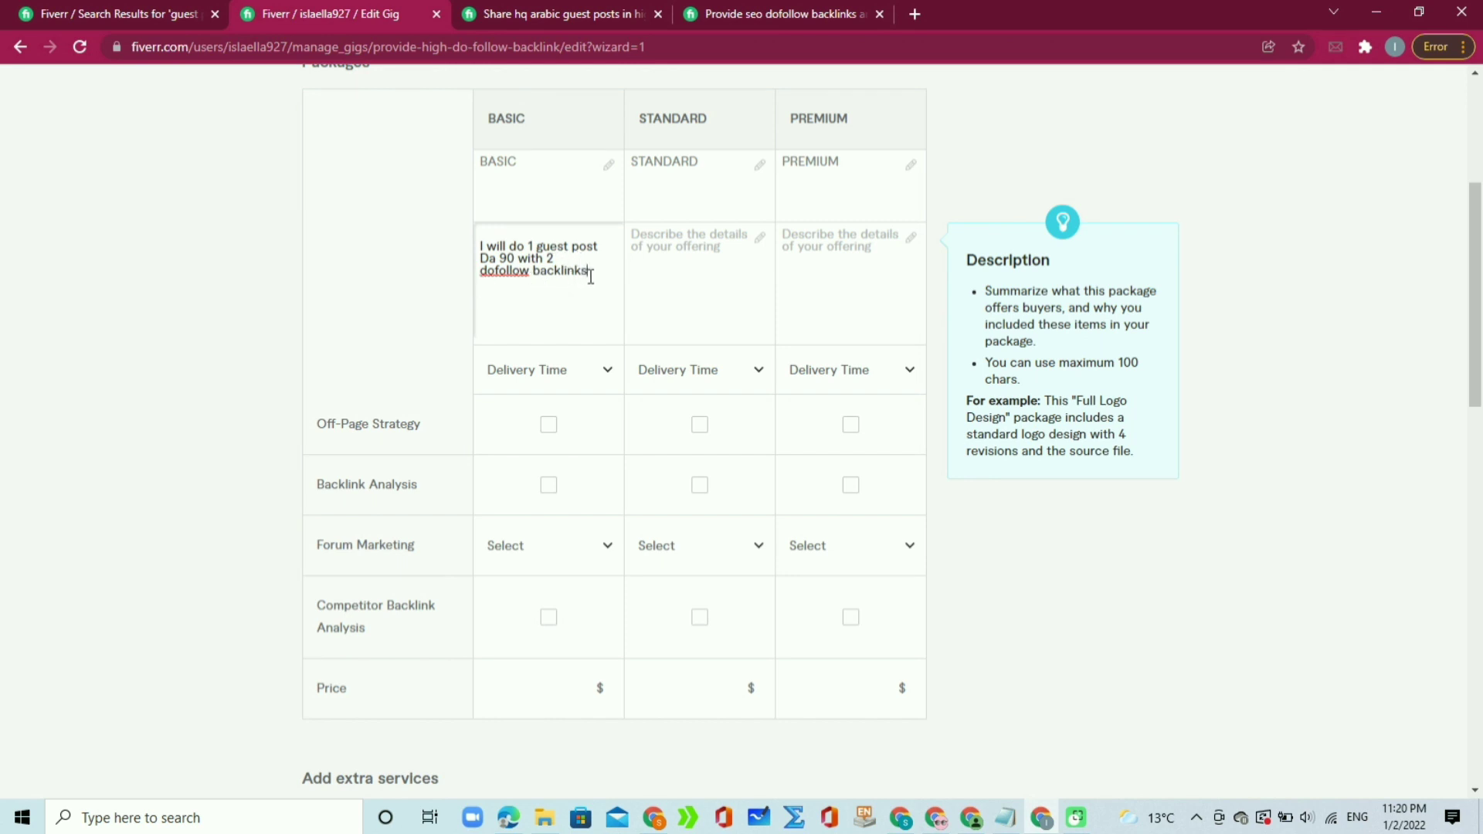
# Step: Copy the 5 guest posts offer line from Notepad into the STANDARD package description
pyautogui.click(708, 243)
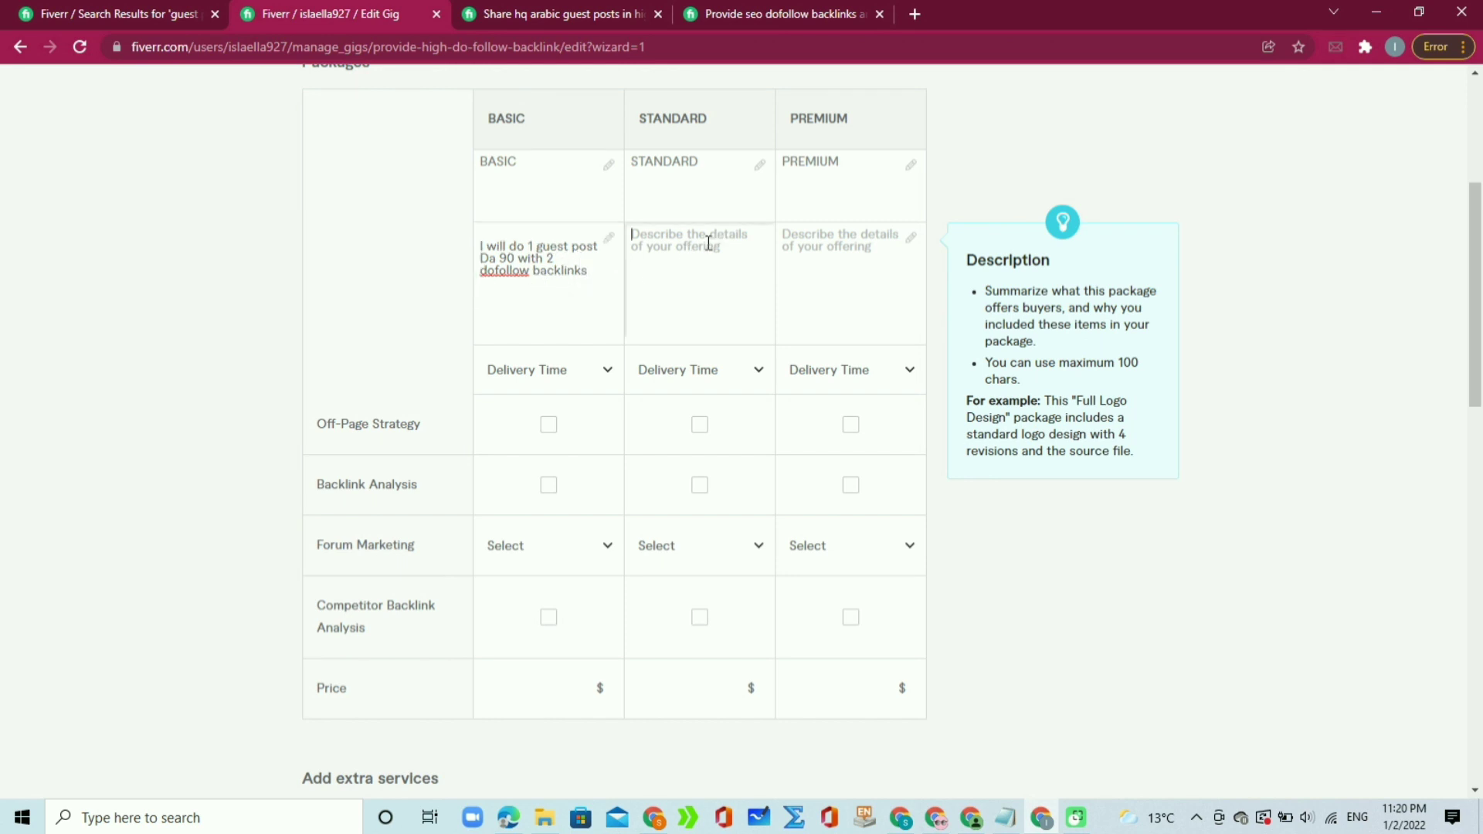
pyautogui.click(1007, 817)
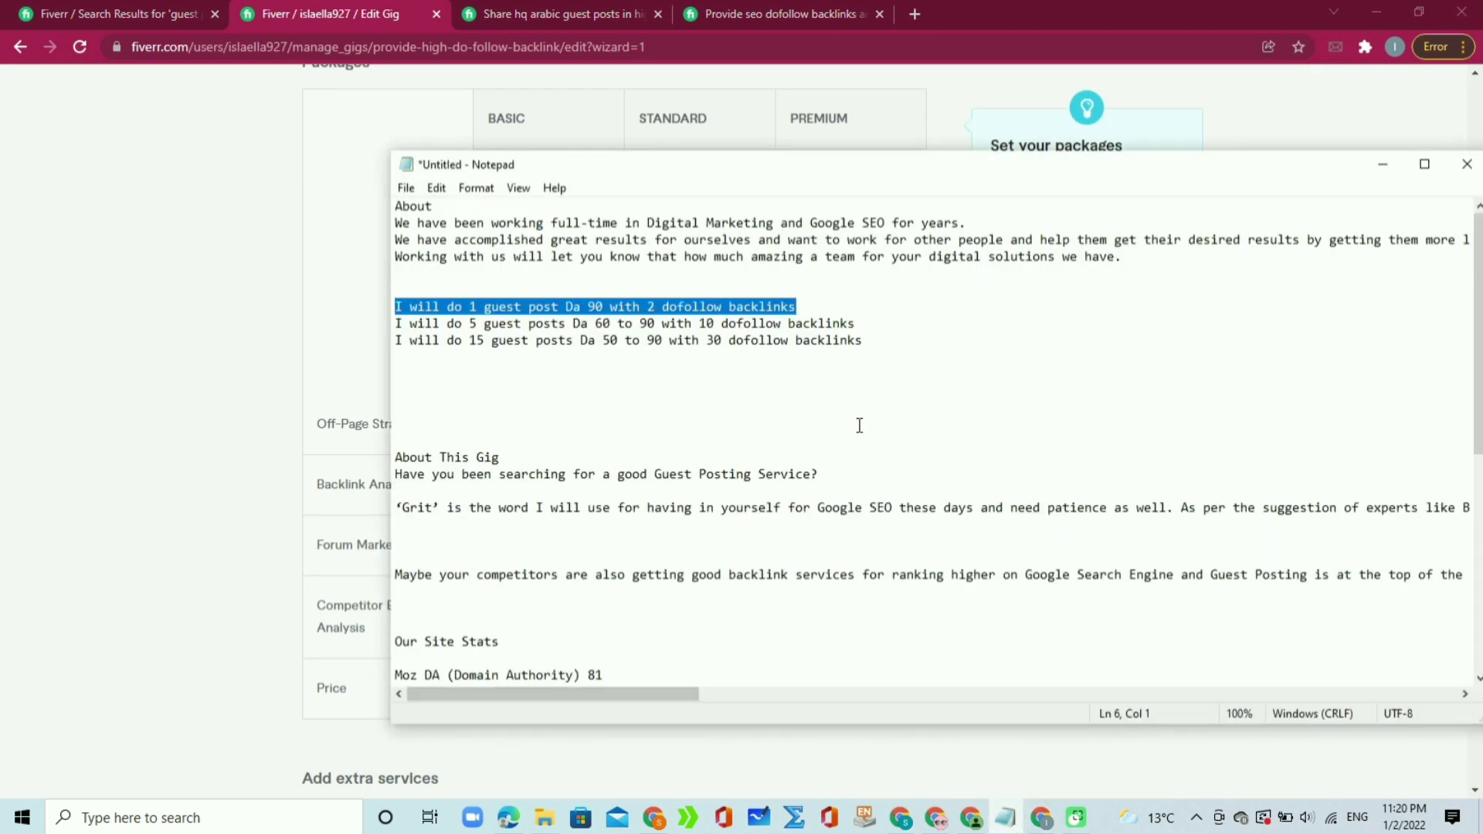
pyautogui.moveTo(859, 323); pyautogui.dragTo(385, 317)
pyautogui.hotkey('ctrl', 'c')
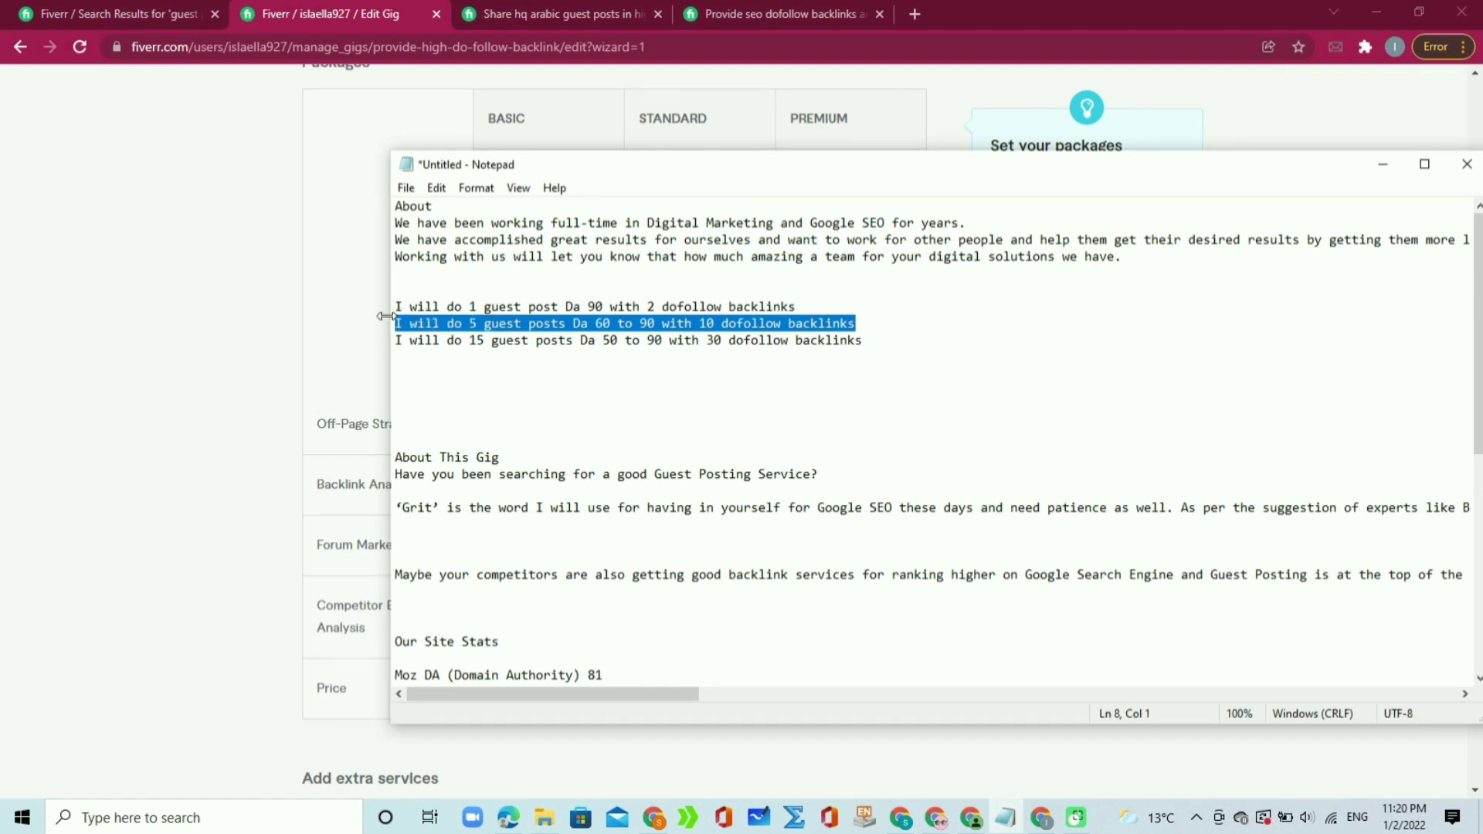
pyautogui.click(341, 305)
pyautogui.click(732, 282)
pyautogui.hotkey('ctrl', 'v')
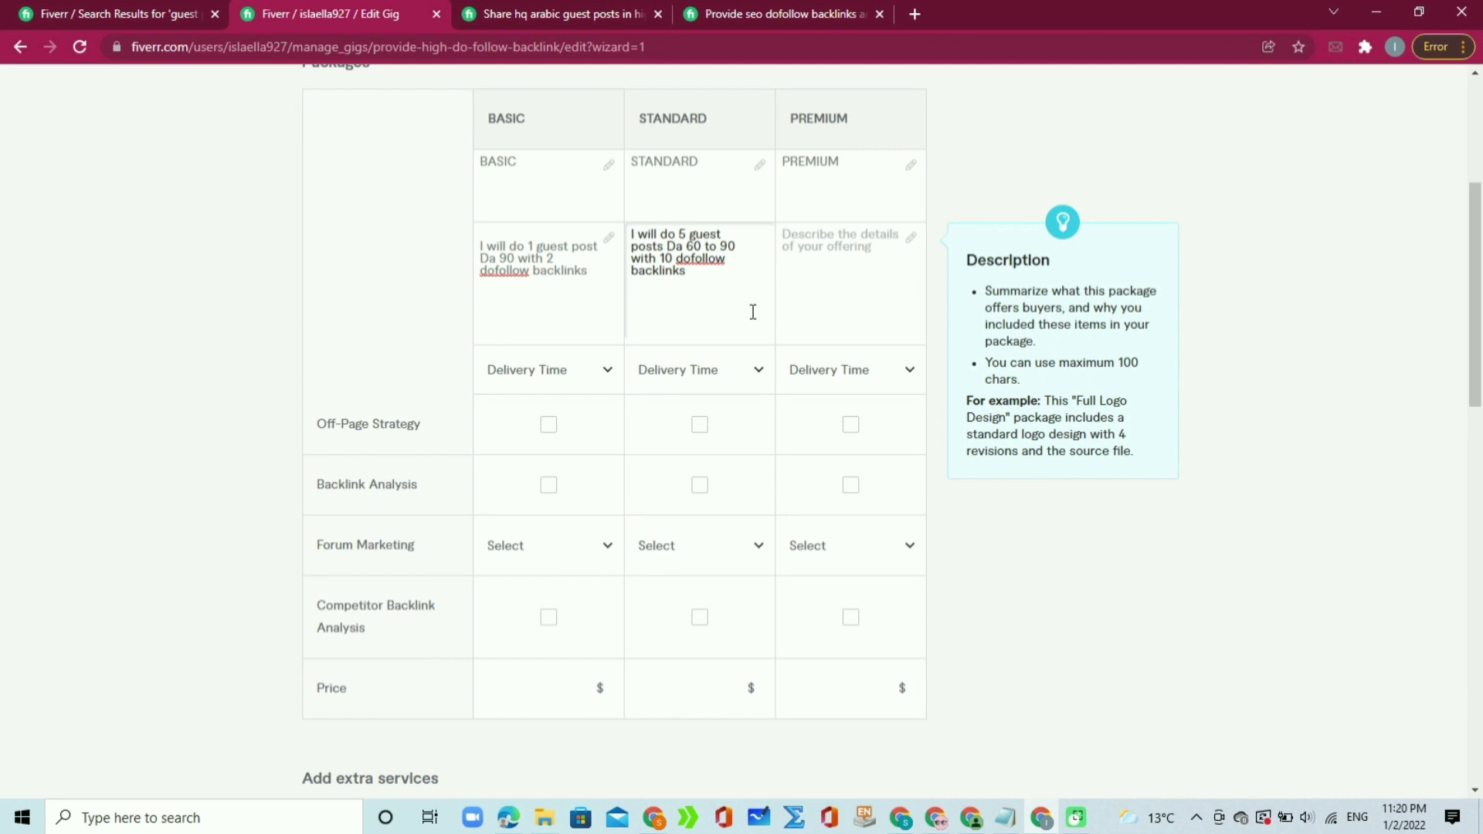
# Step: Paste the '15 guest posts Da 50 to 90 with 30 dofollow backlinks' line from Notepad into the Premium description
pyautogui.write('1 fr')
pyautogui.press('BackSpace')
pyautogui.click(861, 295)
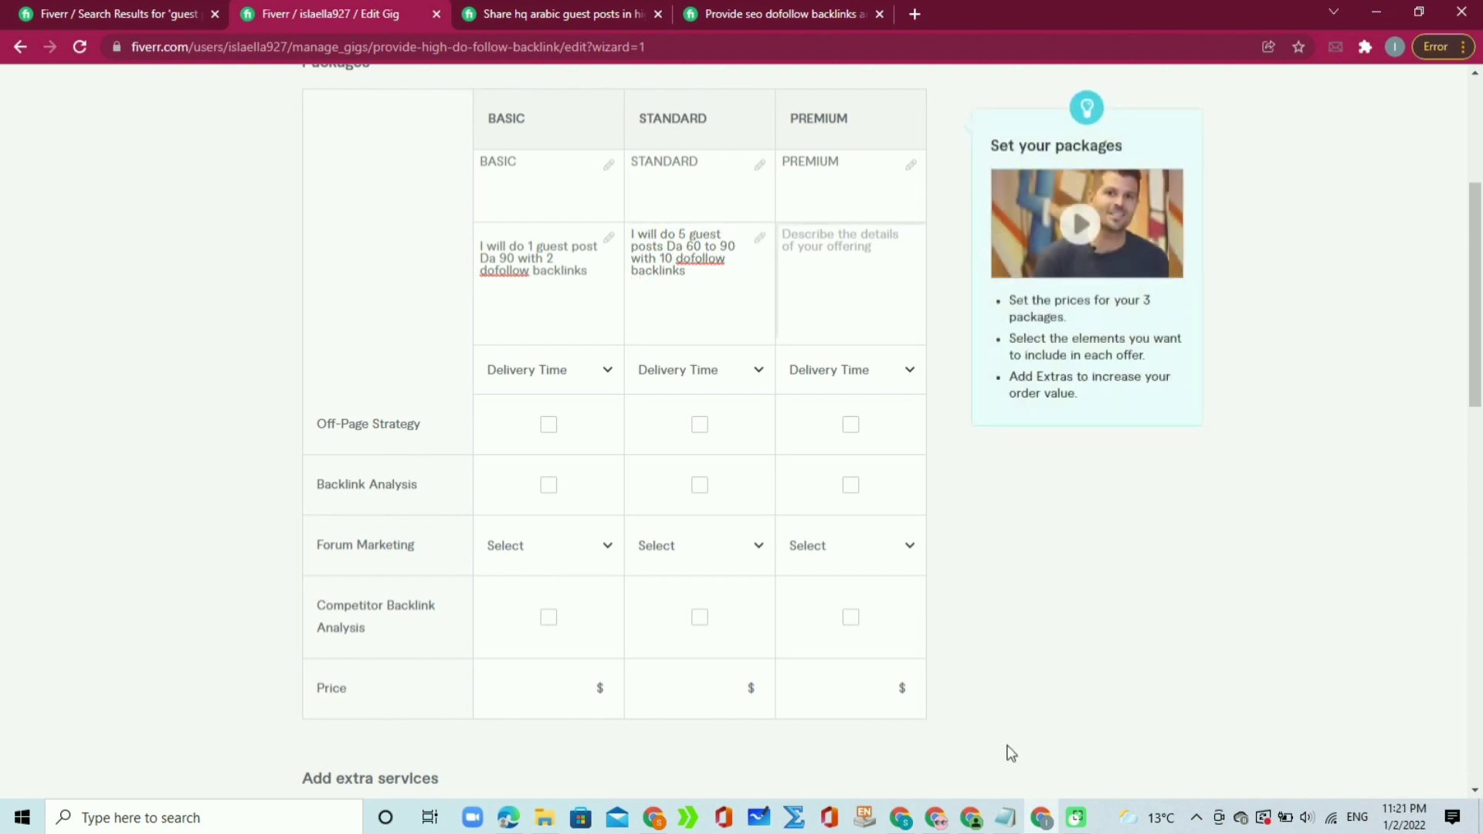
pyautogui.click(1003, 819)
pyautogui.moveTo(865, 341); pyautogui.dragTo(389, 343)
pyautogui.hotkey('ctrl', 'c')
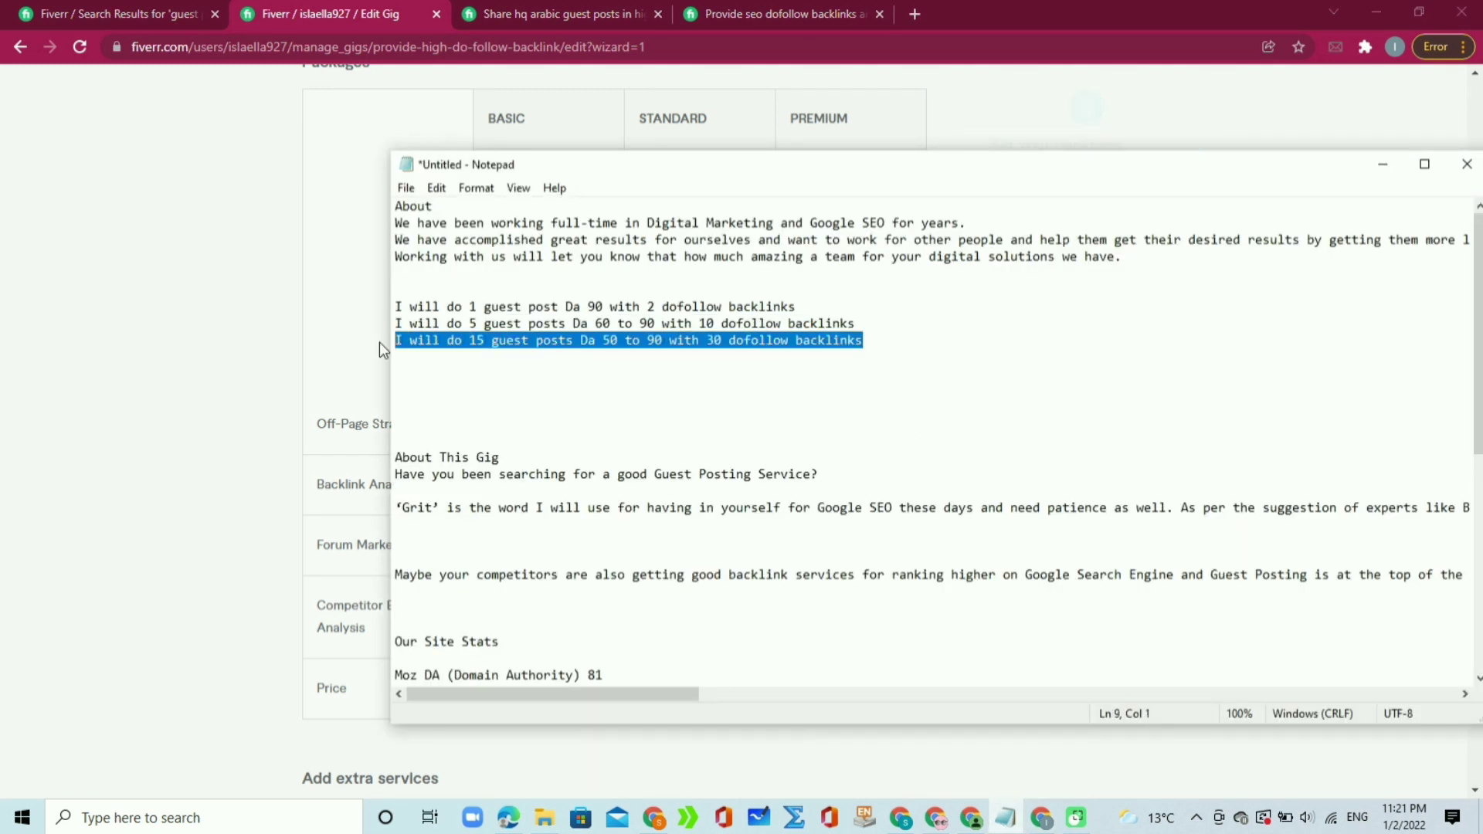
pyautogui.click(378, 342)
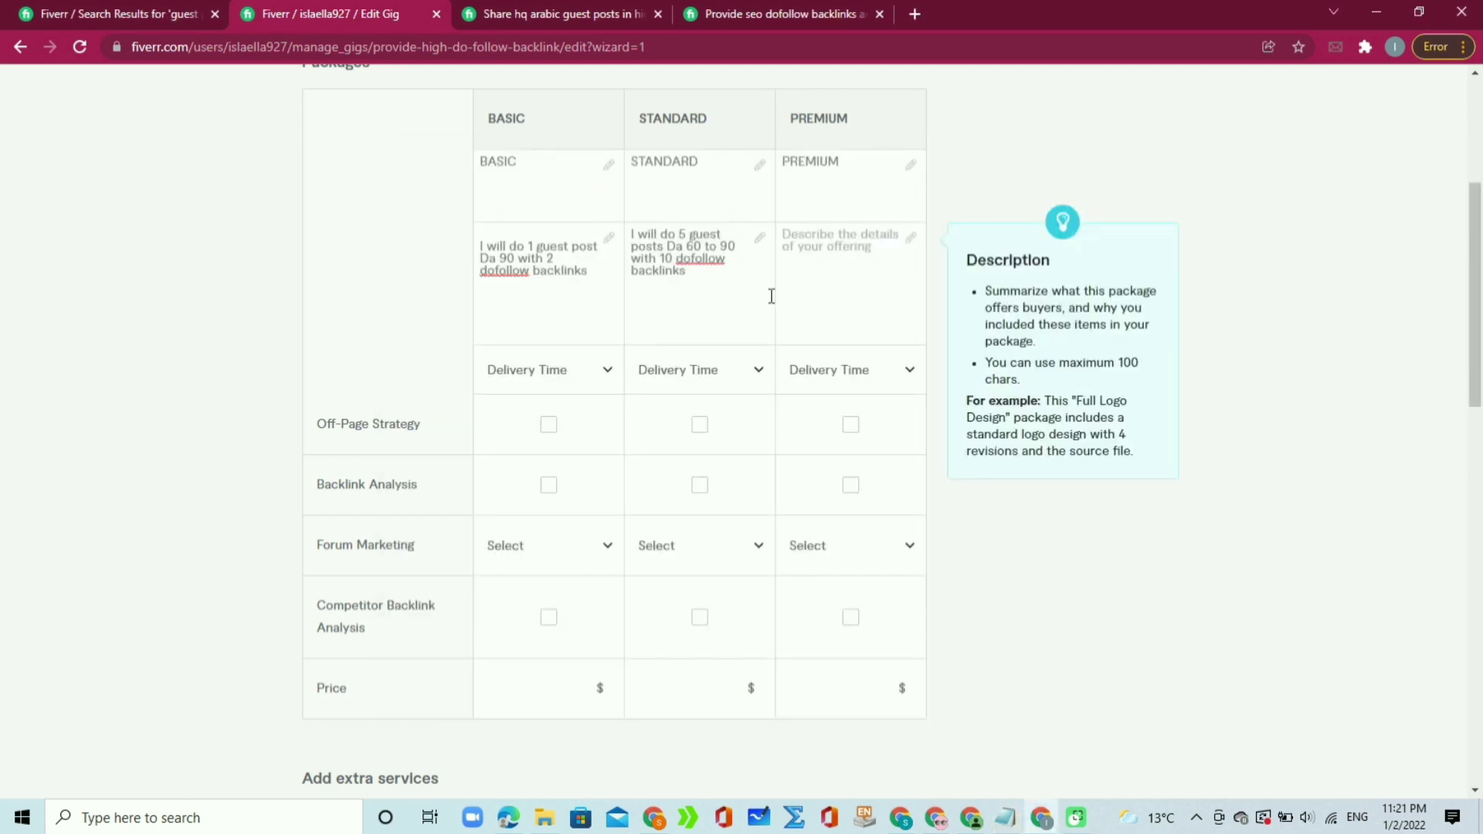
pyautogui.click(814, 286)
pyautogui.hotkey('ctrl', 'v')
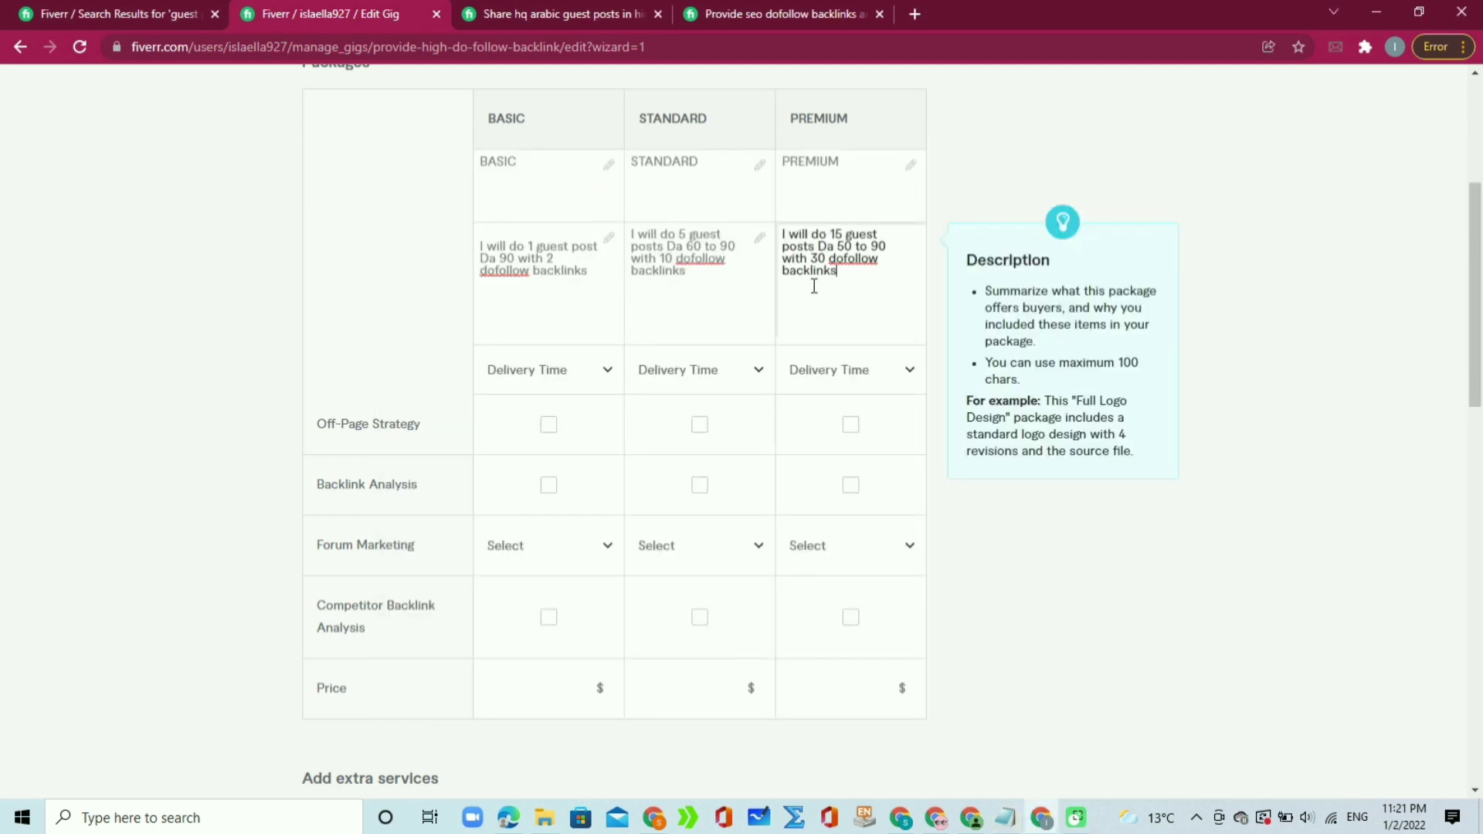
pyautogui.write('hbbhcsehs')
pyautogui.press('BackSpace')
pyautogui.press('BackSpace')
pyautogui.press('BackSpace')
pyautogui.press('BackSpace')
pyautogui.press('BackSpace')
pyautogui.press('BackSpace')
pyautogui.press('BackSpace')
pyautogui.press('BackSpace')
pyautogui.press('BackSpace')
pyautogui.click(727, 282)
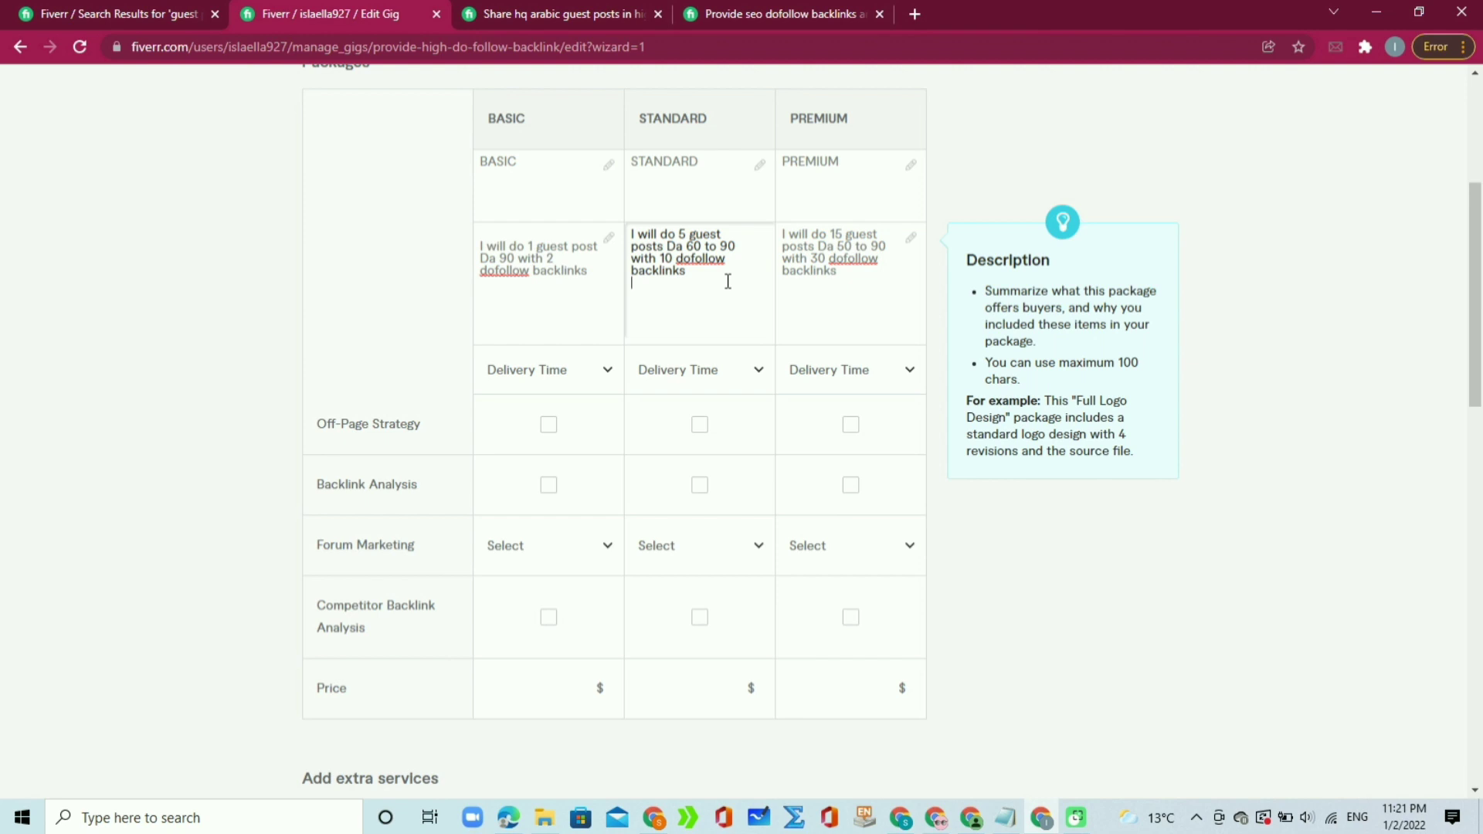
# Step: Append '1 free article of 500 words' to Standard and '1 free article of 1000 words' to Premium
pyautogui.write('1 free article of 500 words')
pyautogui.click(851, 290)
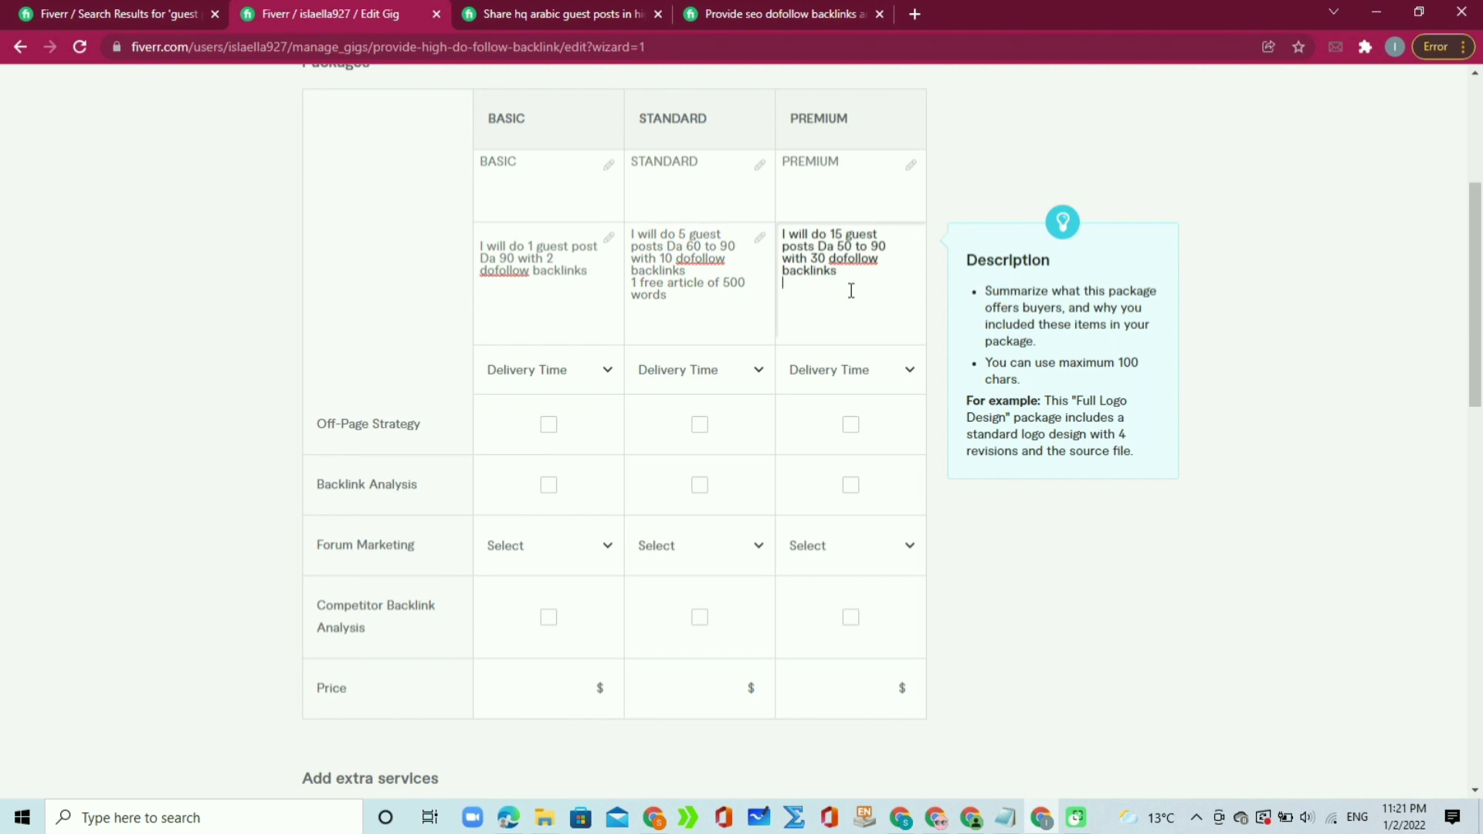
pyautogui.press('Return')
pyautogui.write('1 free ')
pyautogui.write('artic')
pyautogui.write('le ')
pyautogui.write('of')
pyautogui.write(' 800')
pyautogui.press('BackSpace')
pyautogui.press('BackSpace')
pyautogui.press('BackSpace')
pyautogui.press('BackSpace')
pyautogui.write('1000 words')
pyautogui.moveTo(869, 281); pyautogui.dragTo(925, 281)
pyautogui.click(875, 305)
pyautogui.moveTo(711, 381)
pyautogui.click(602, 382)
pyautogui.click(603, 381)
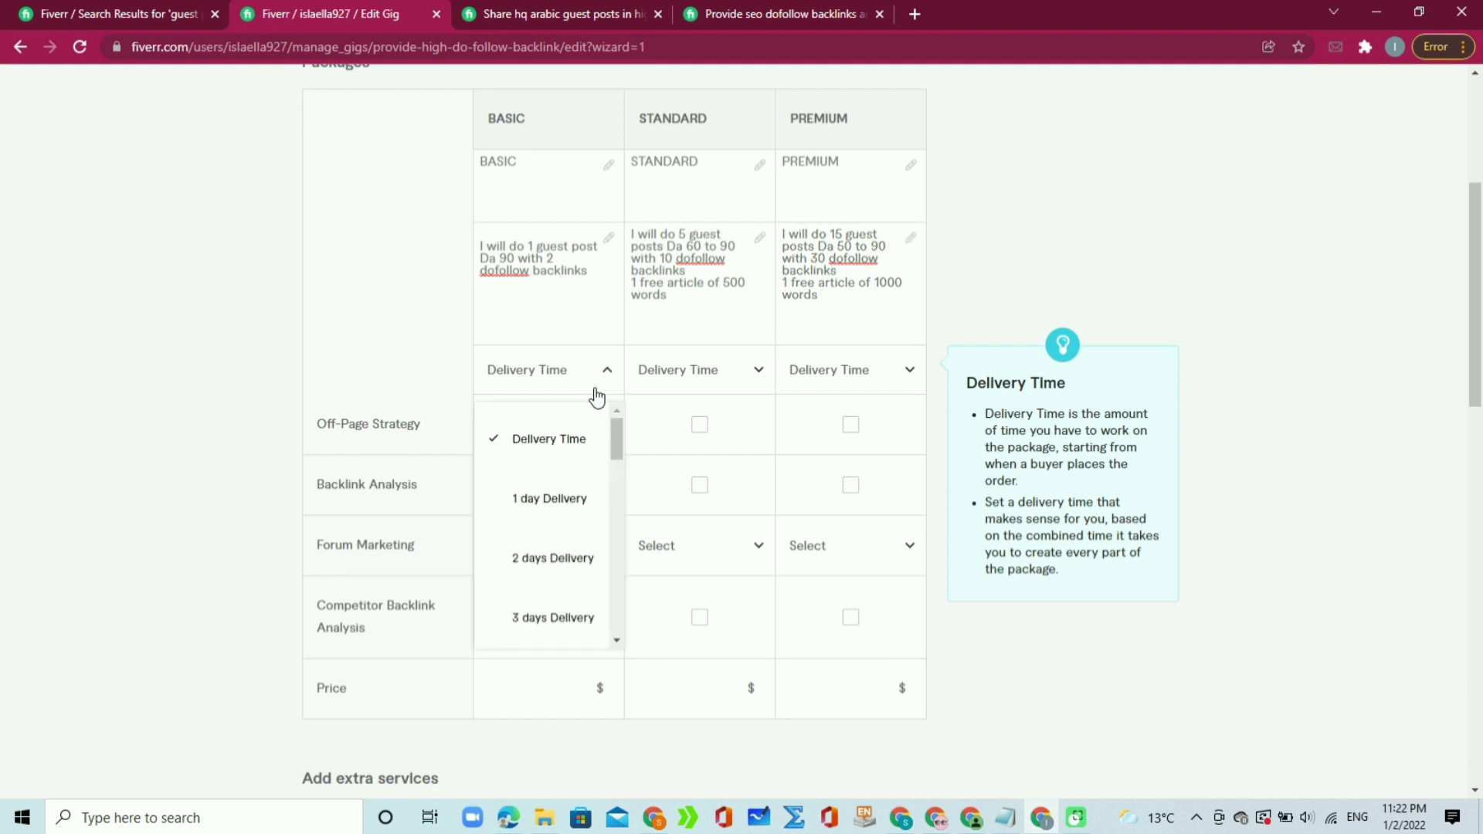
# Step: Choose 2 days Delivery for Basic, 4 days for Standard and 6 days for Premium
pyautogui.click(554, 571)
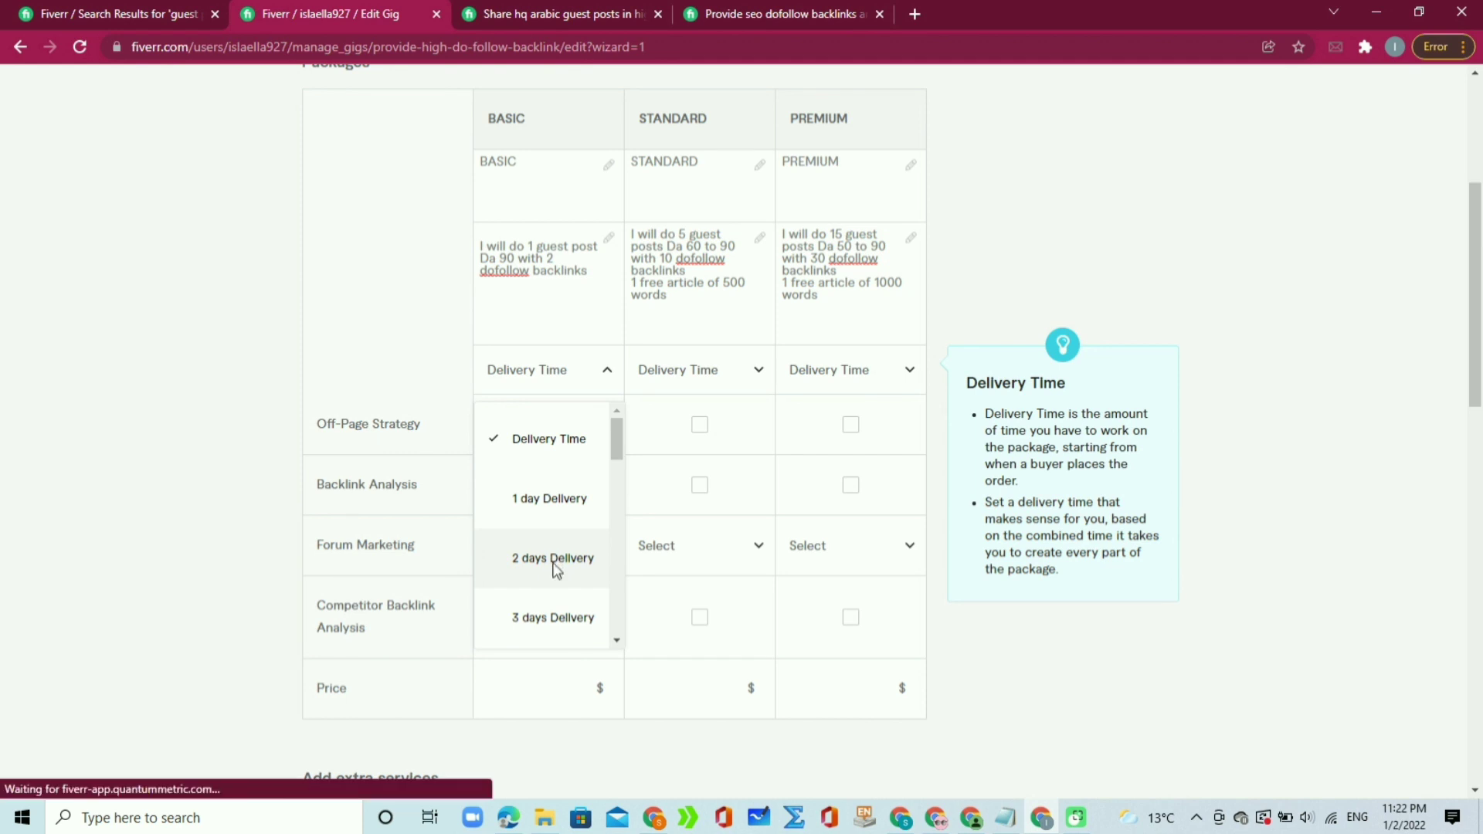
pyautogui.click(711, 376)
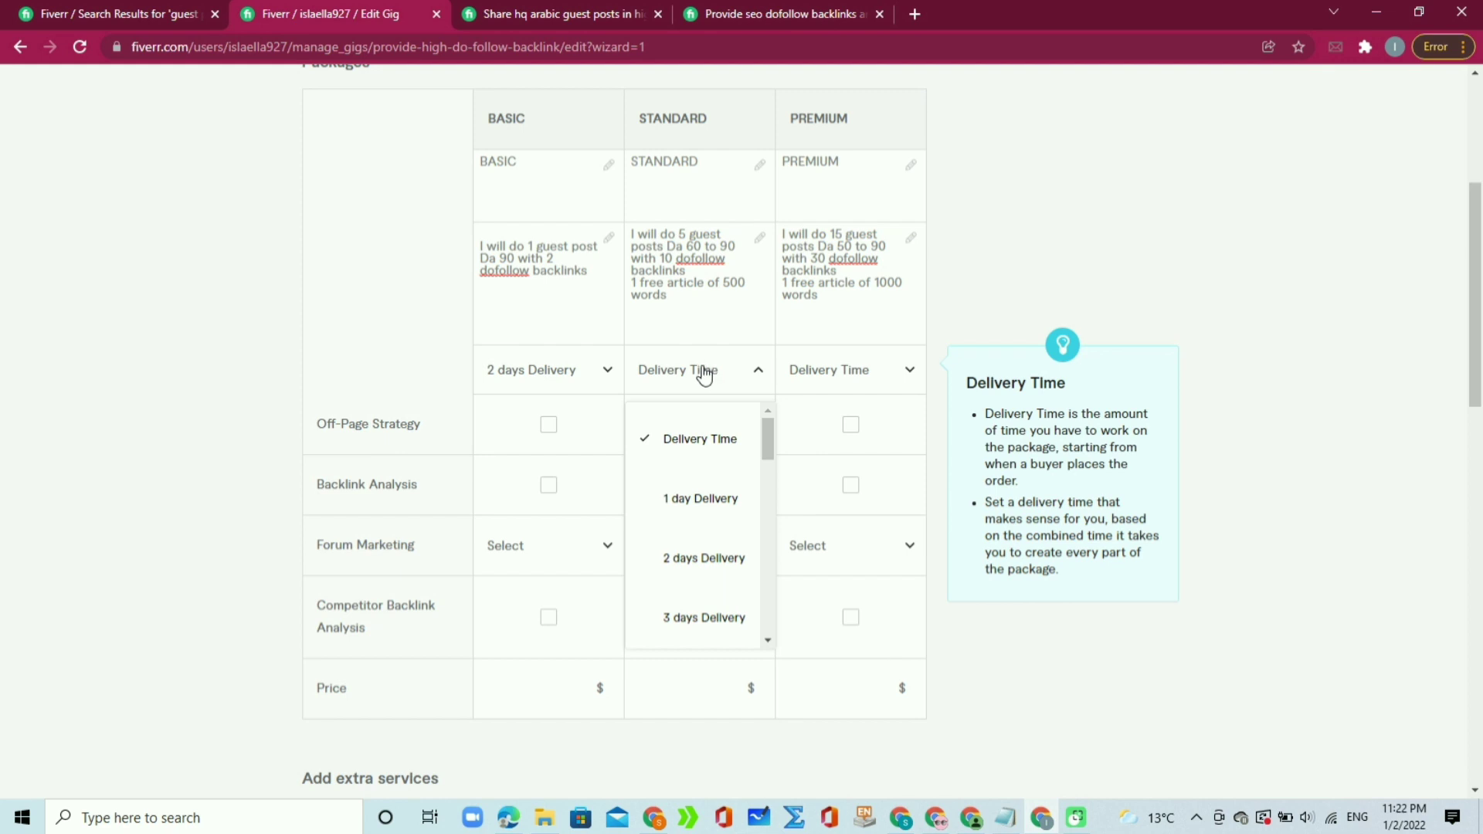
pyautogui.moveTo(680, 233)
pyautogui.mouseDown()
pyautogui.moveTo(720, 244)
pyautogui.moveTo(669, 245)
pyautogui.mouseUp()
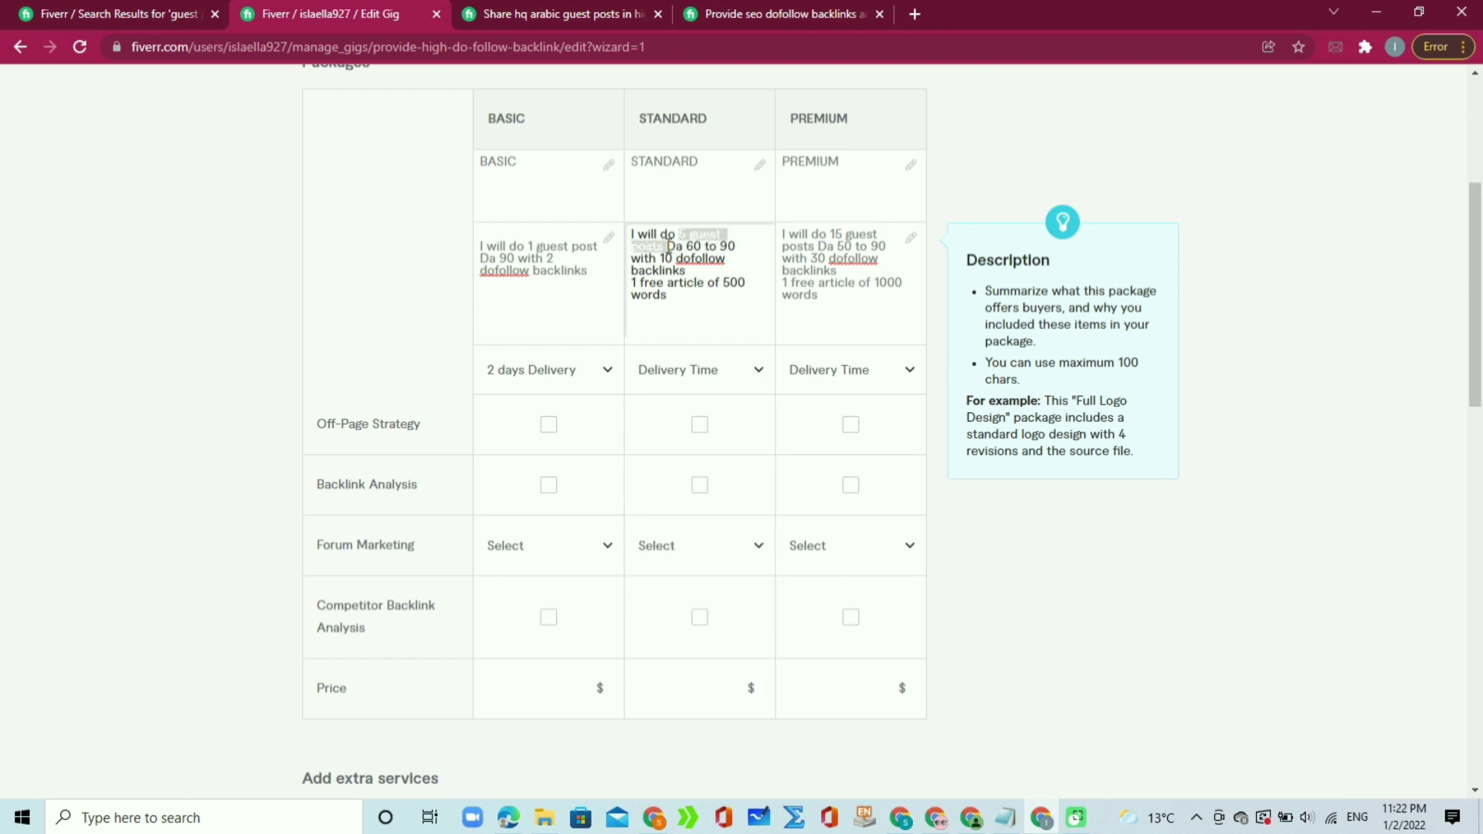
pyautogui.click(691, 246)
pyautogui.click(764, 378)
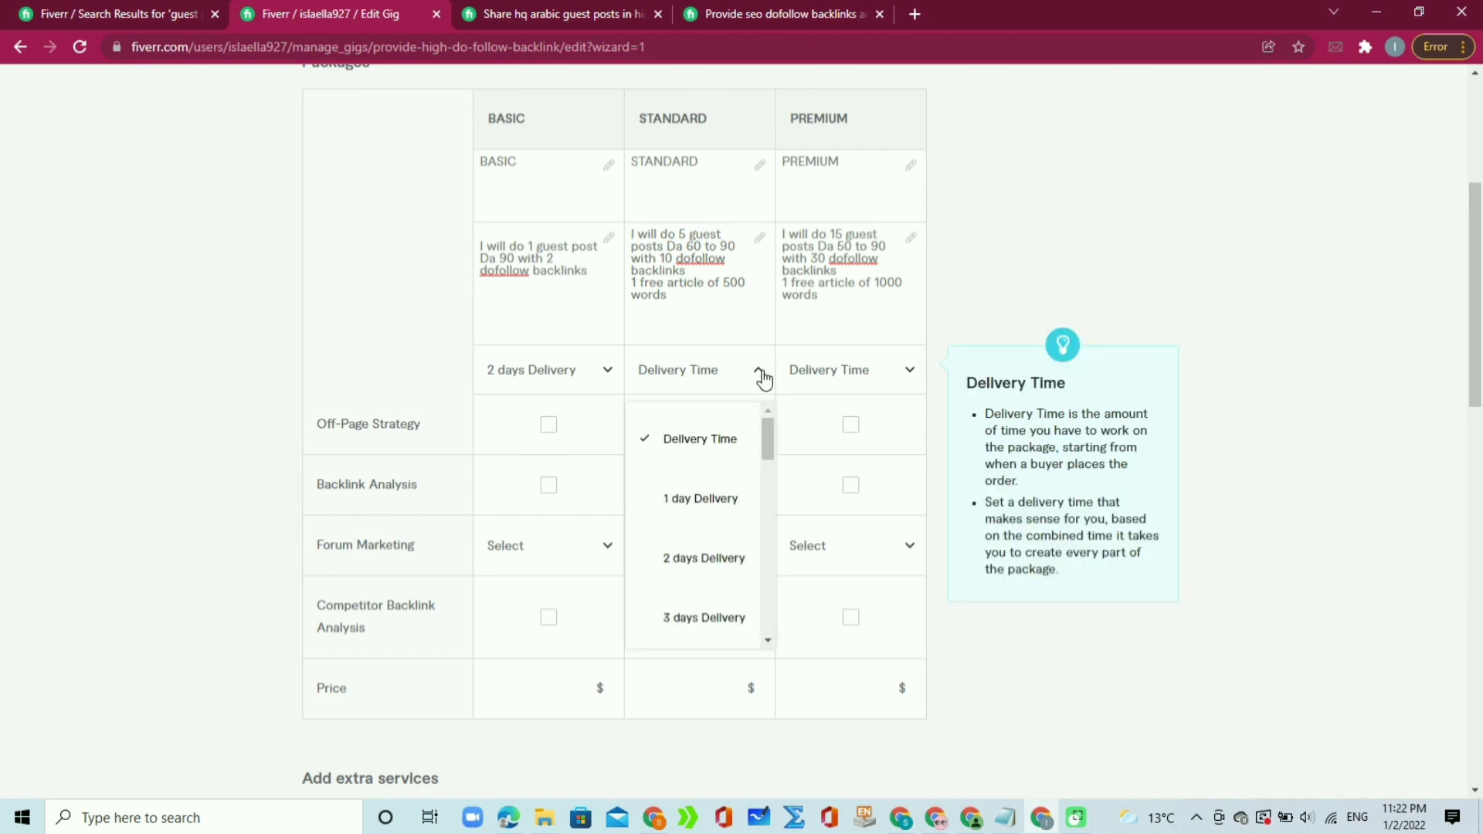
pyautogui.moveTo(767, 431); pyautogui.dragTo(761, 460)
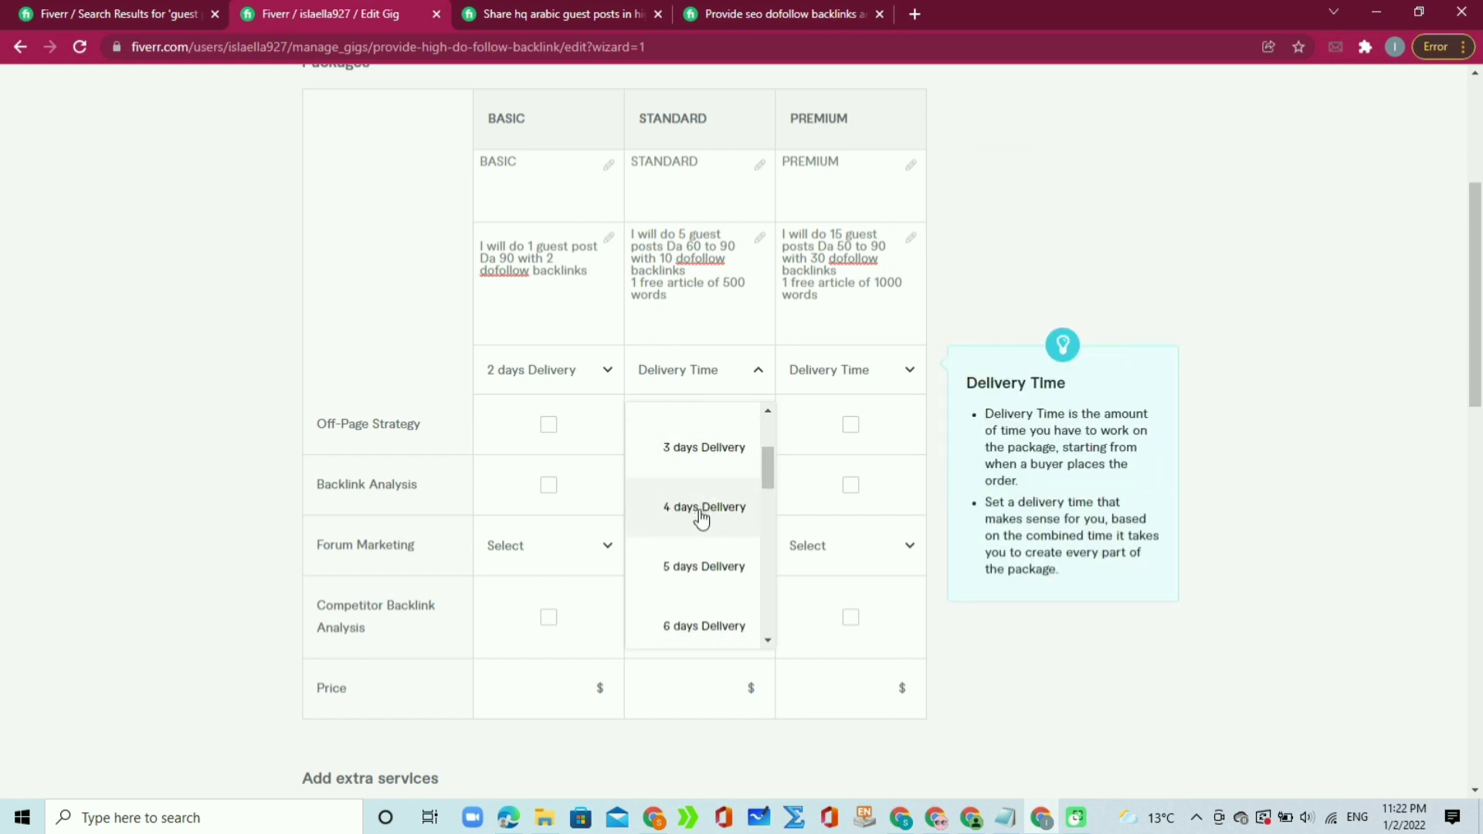
pyautogui.click(697, 528)
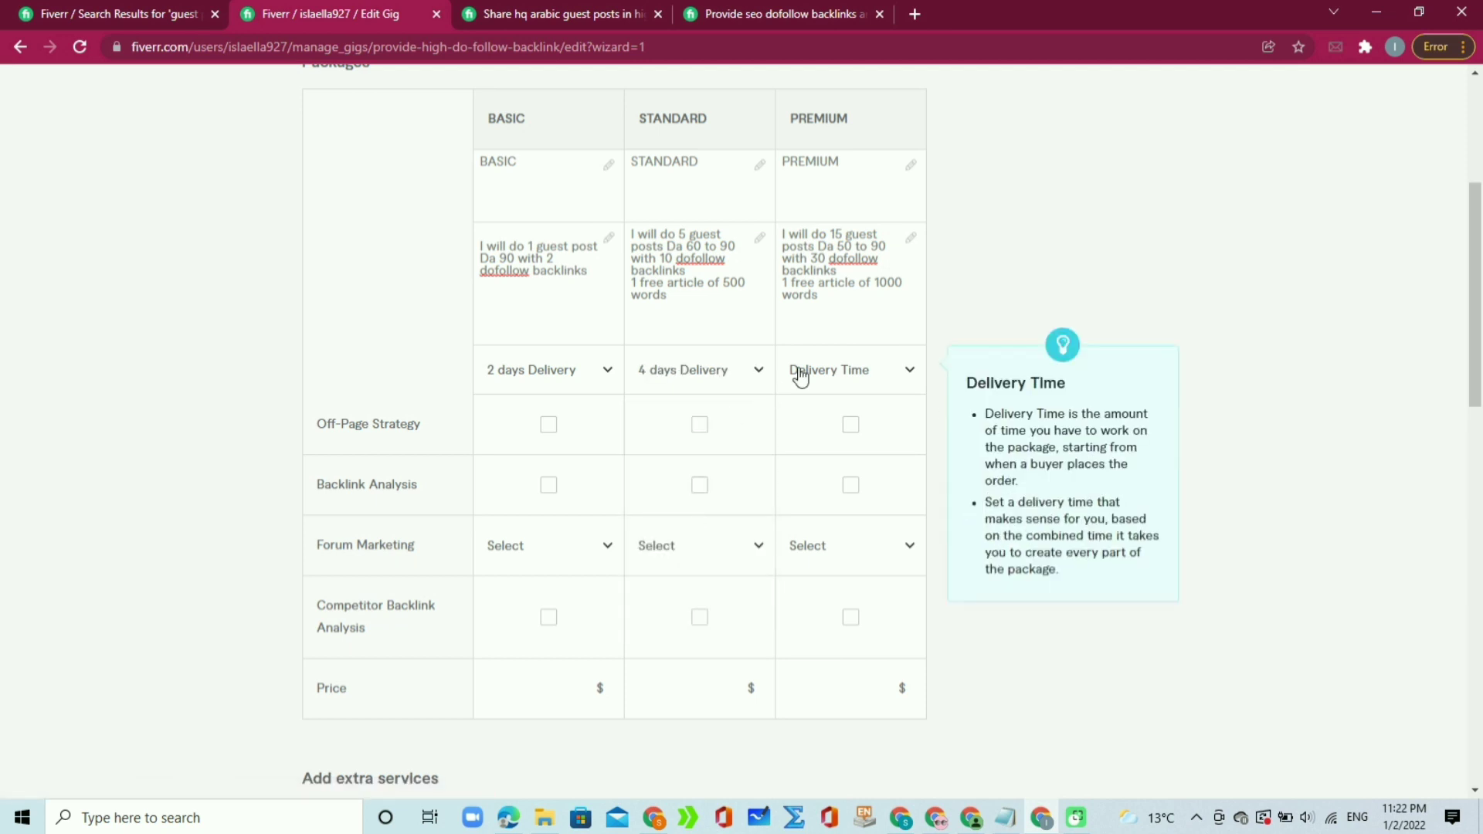
pyautogui.click(861, 368)
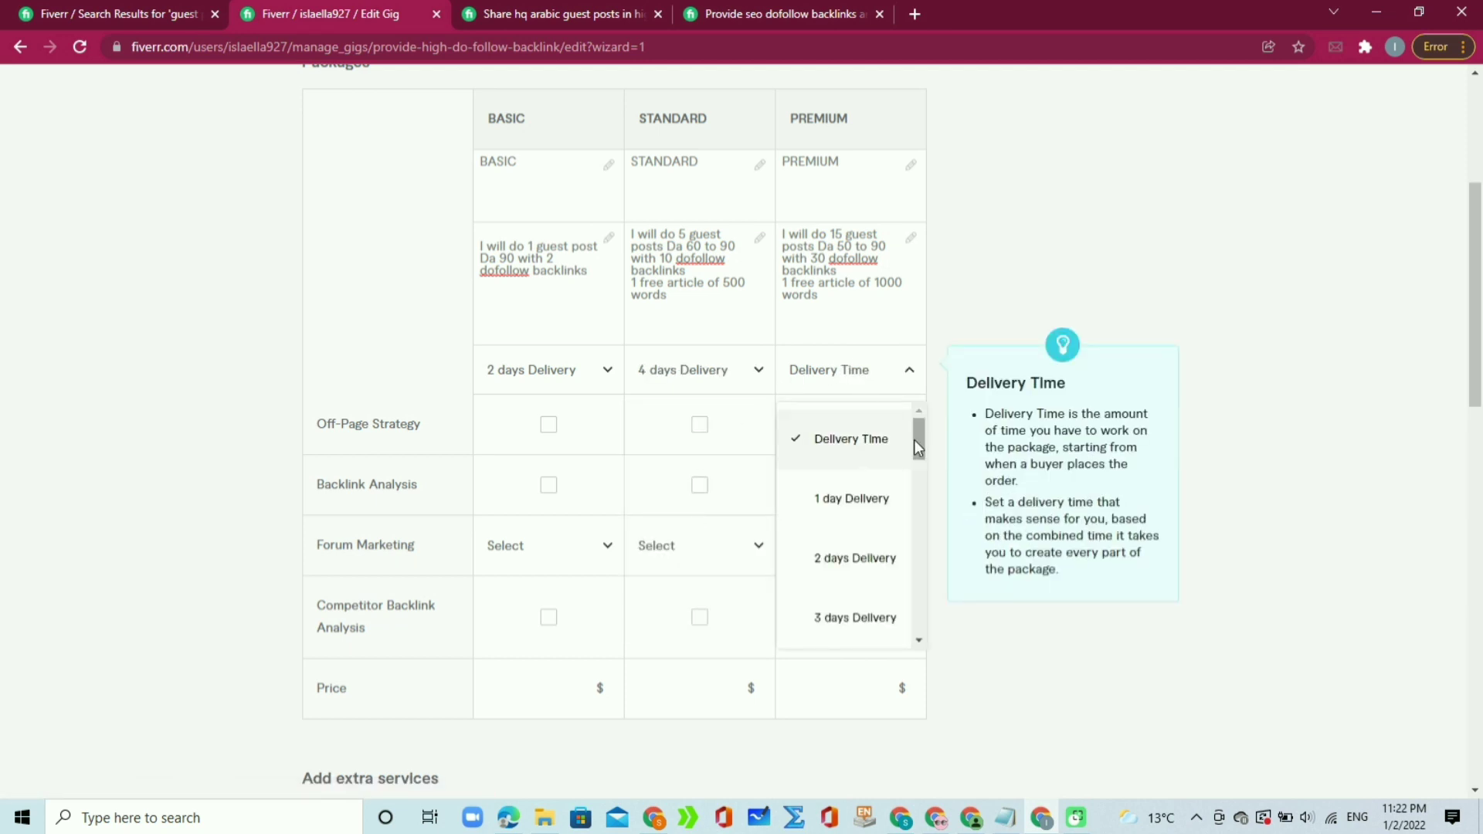
pyautogui.moveTo(919, 439); pyautogui.dragTo(913, 488)
pyautogui.click(845, 588)
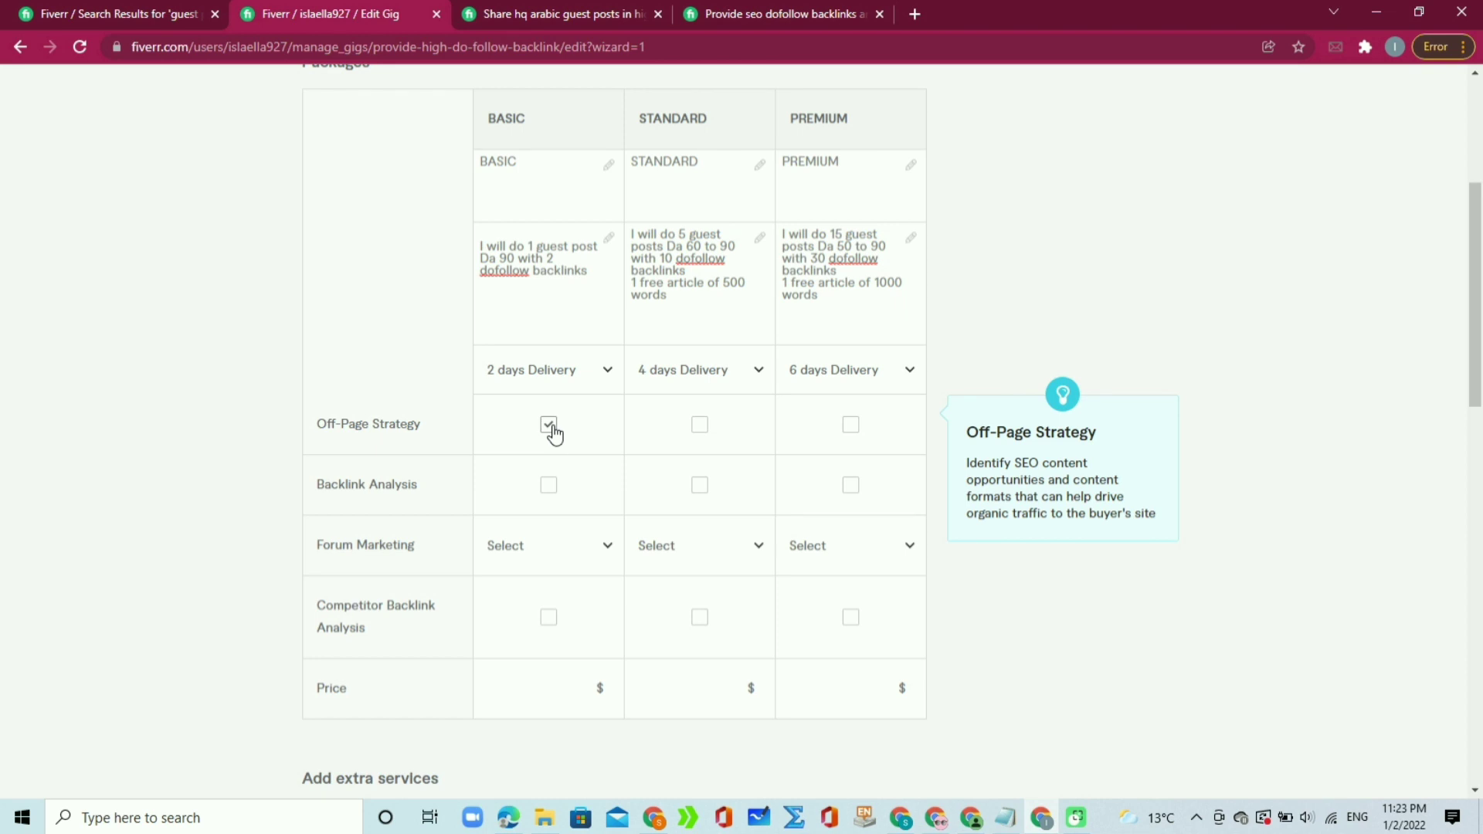
# Step: Tick Off-Page Strategy for Standard and Premium, and Backlink Analysis for Basic and Standard only
pyautogui.click(700, 424)
pyautogui.click(850, 424)
pyautogui.click(549, 485)
pyautogui.click(700, 485)
pyautogui.click(851, 485)
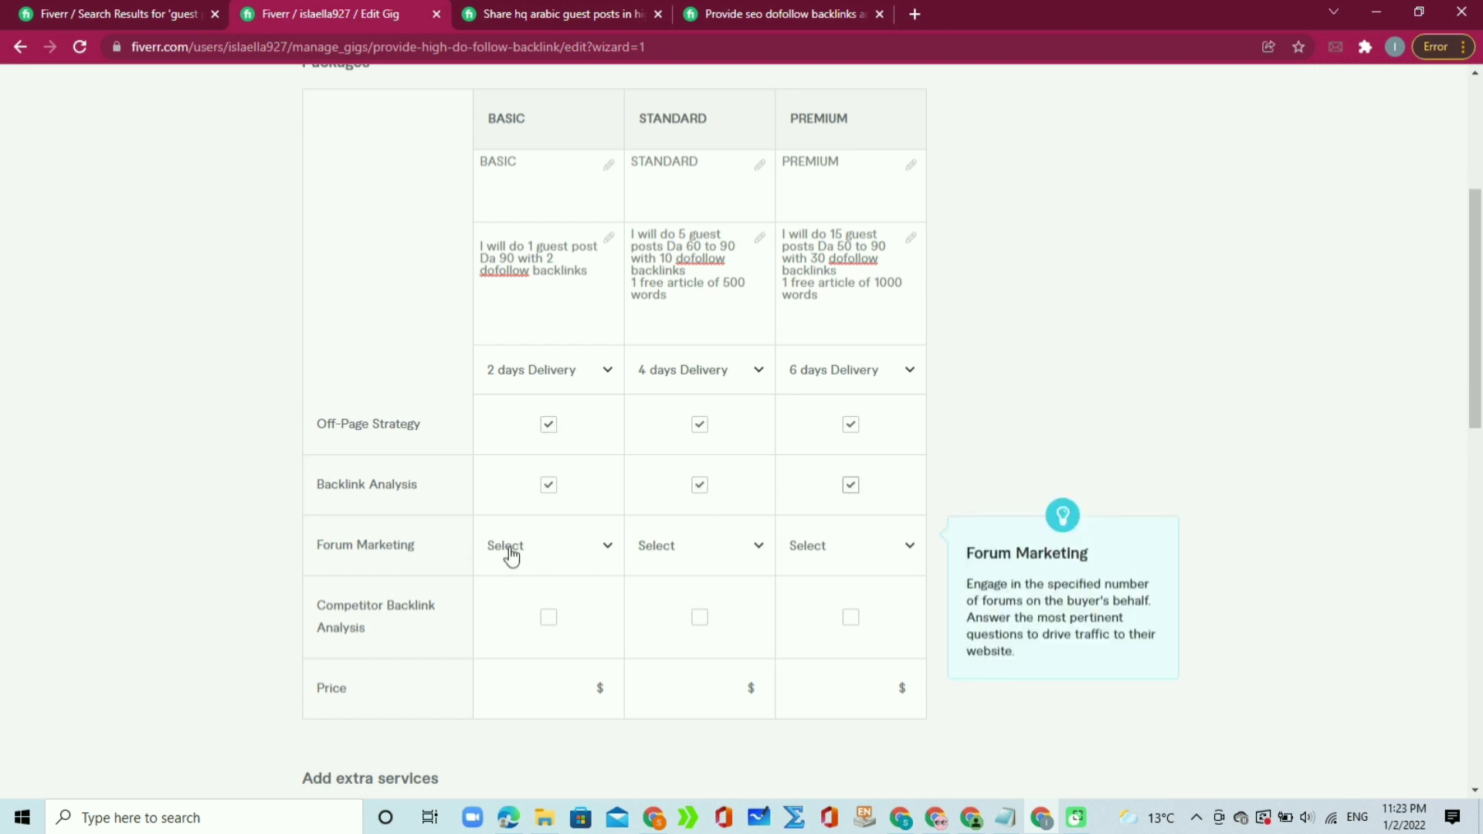
pyautogui.click(607, 555)
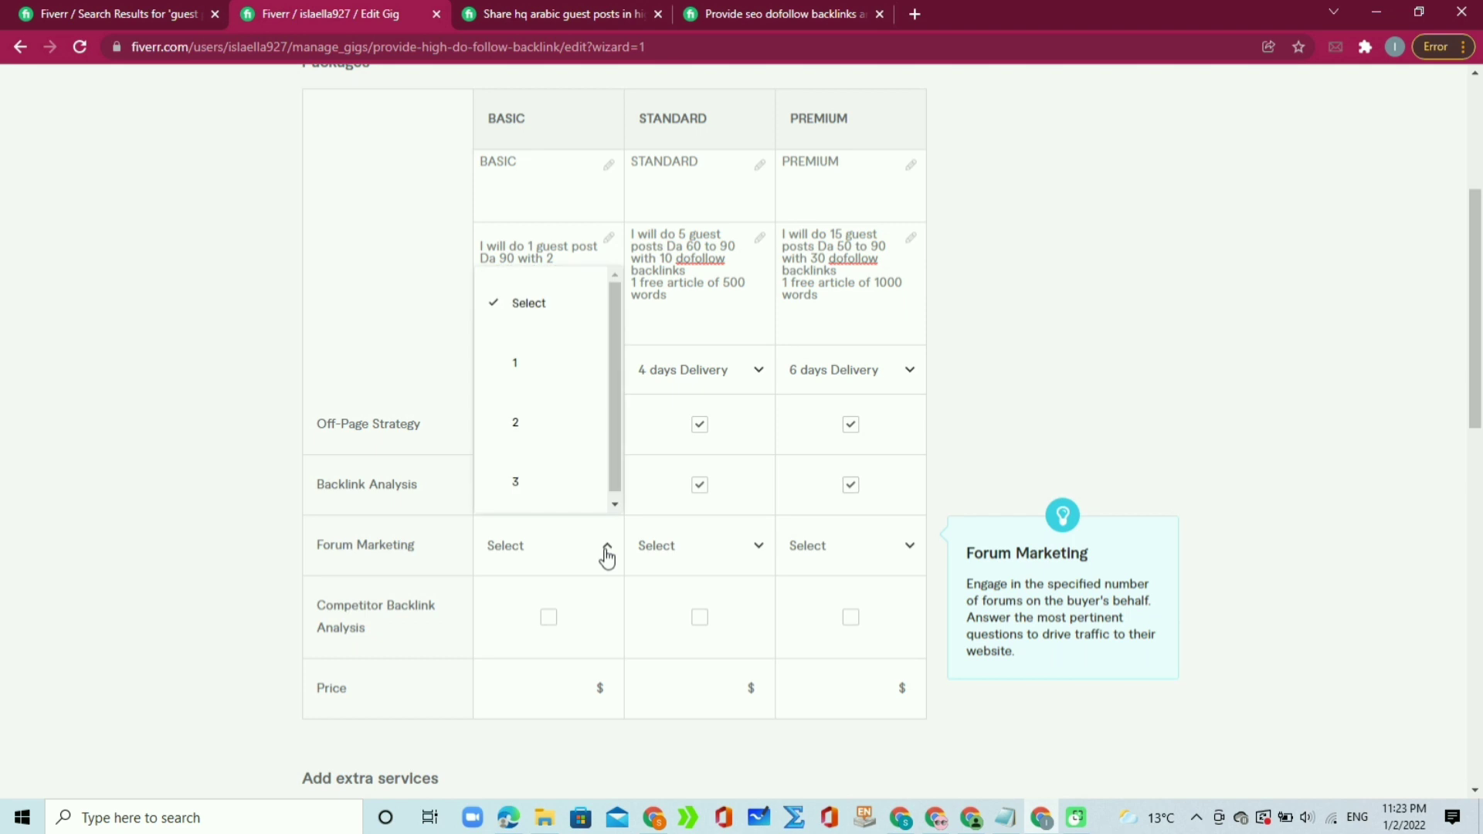
pyautogui.click(882, 484)
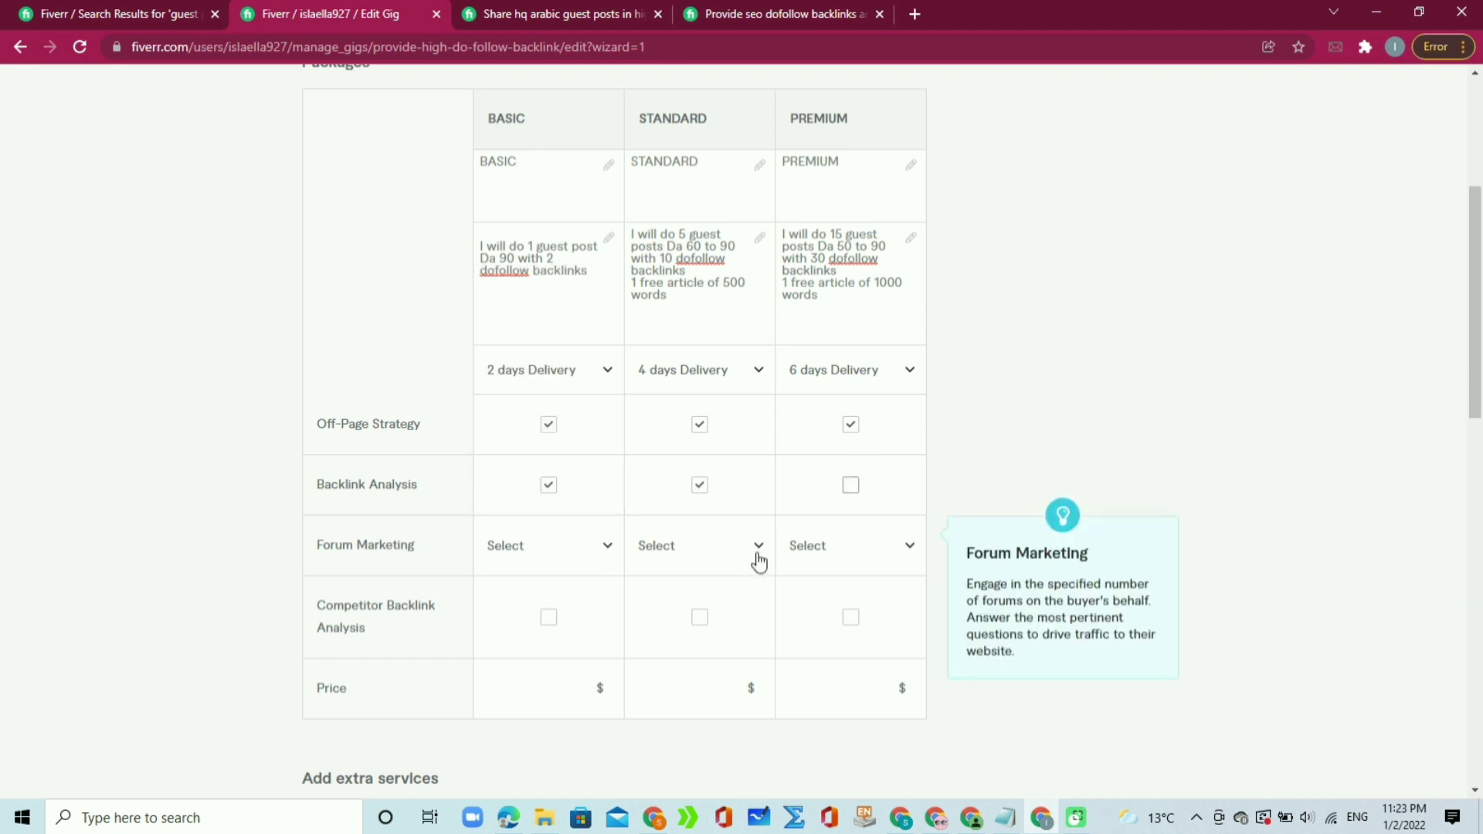
# Step: Raise the Basic package price to $5
pyautogui.click(579, 684)
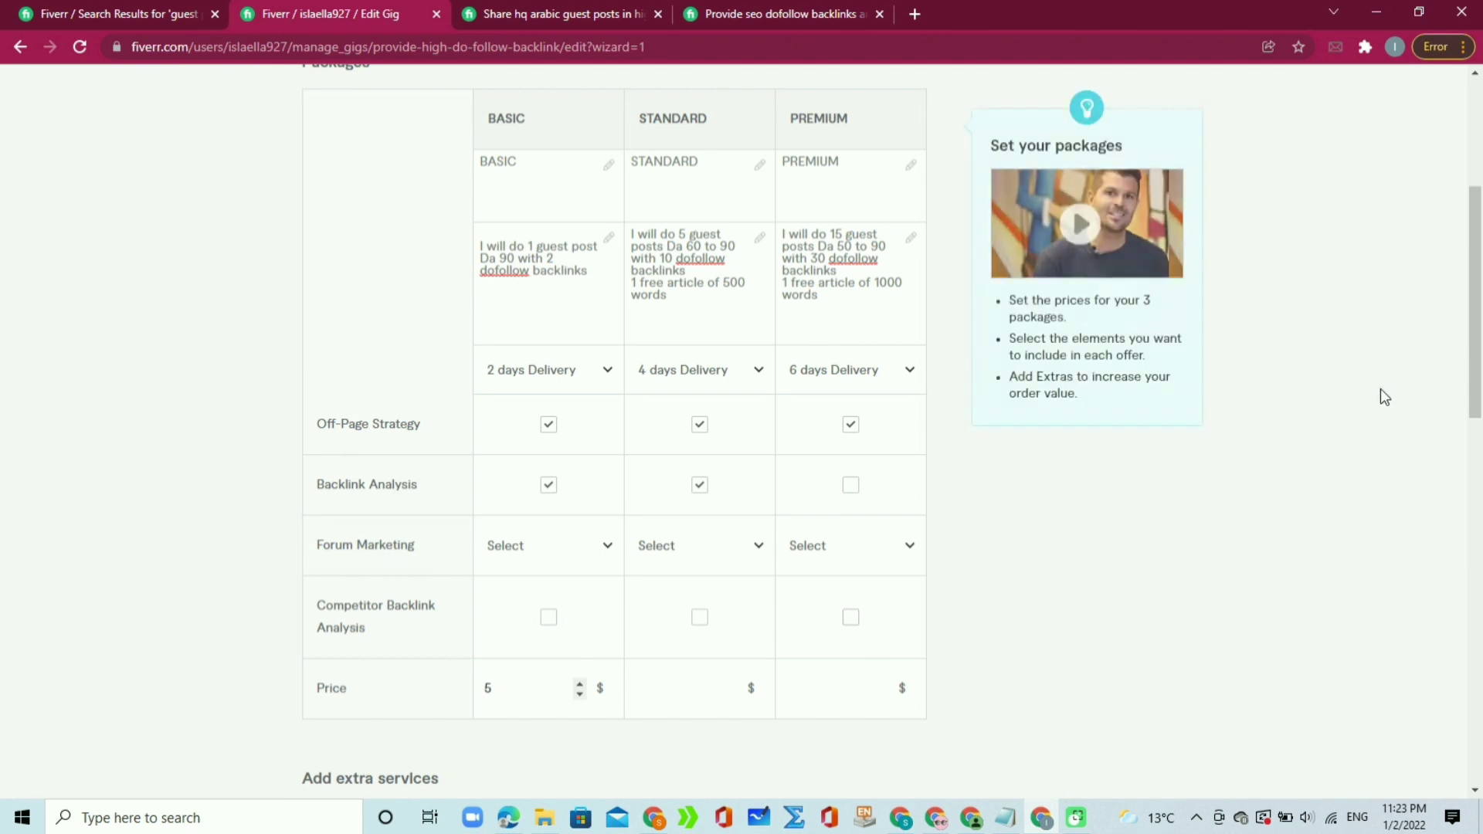
pyautogui.scroll(1, 1475, 309)
pyautogui.scroll(-2, 1476, 309)
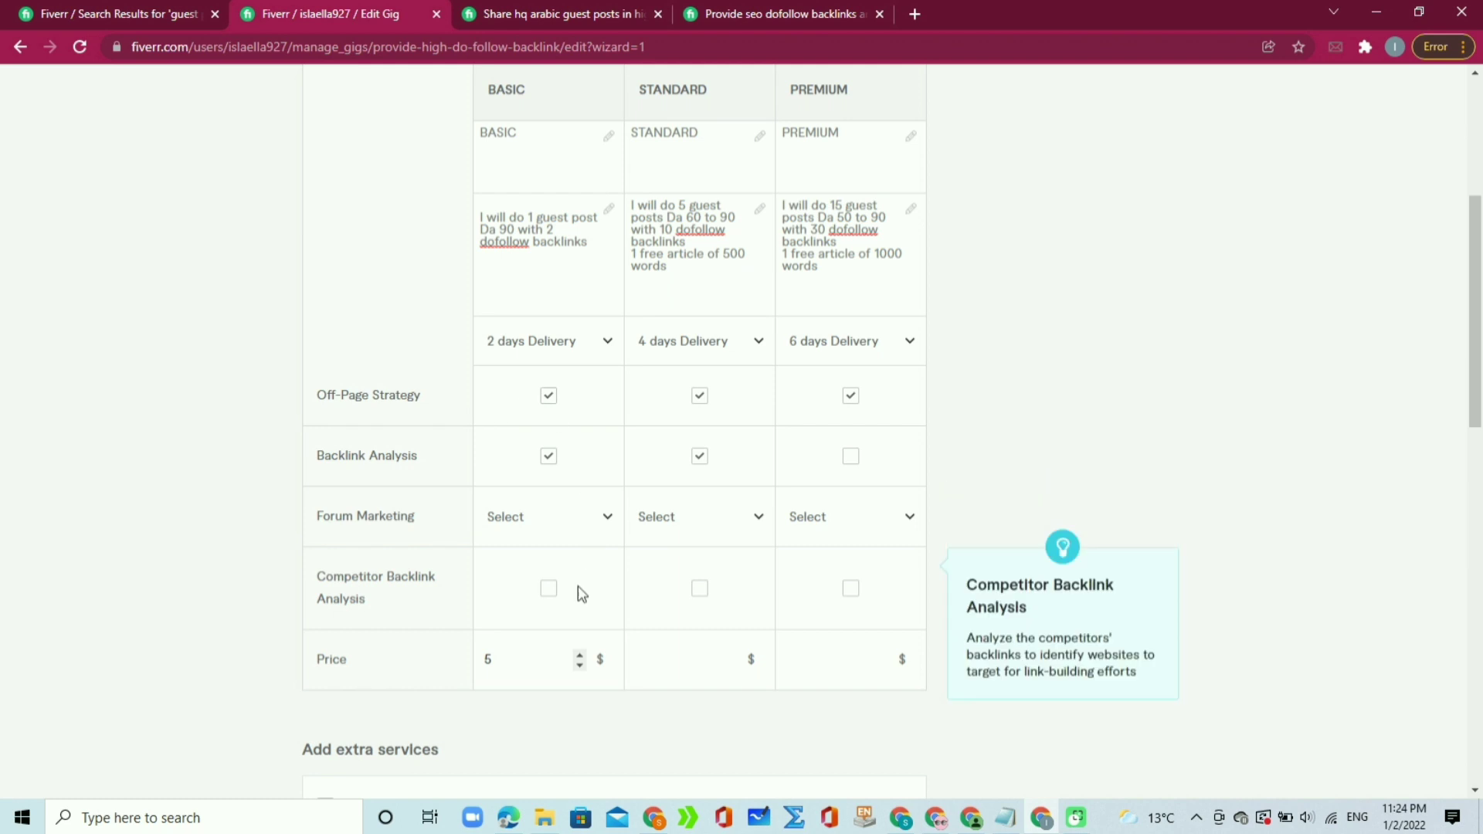
# Step: Raise the Basic price to $20 and enter $100 as the Standard price
pyautogui.click(580, 655)
pyautogui.click(581, 657)
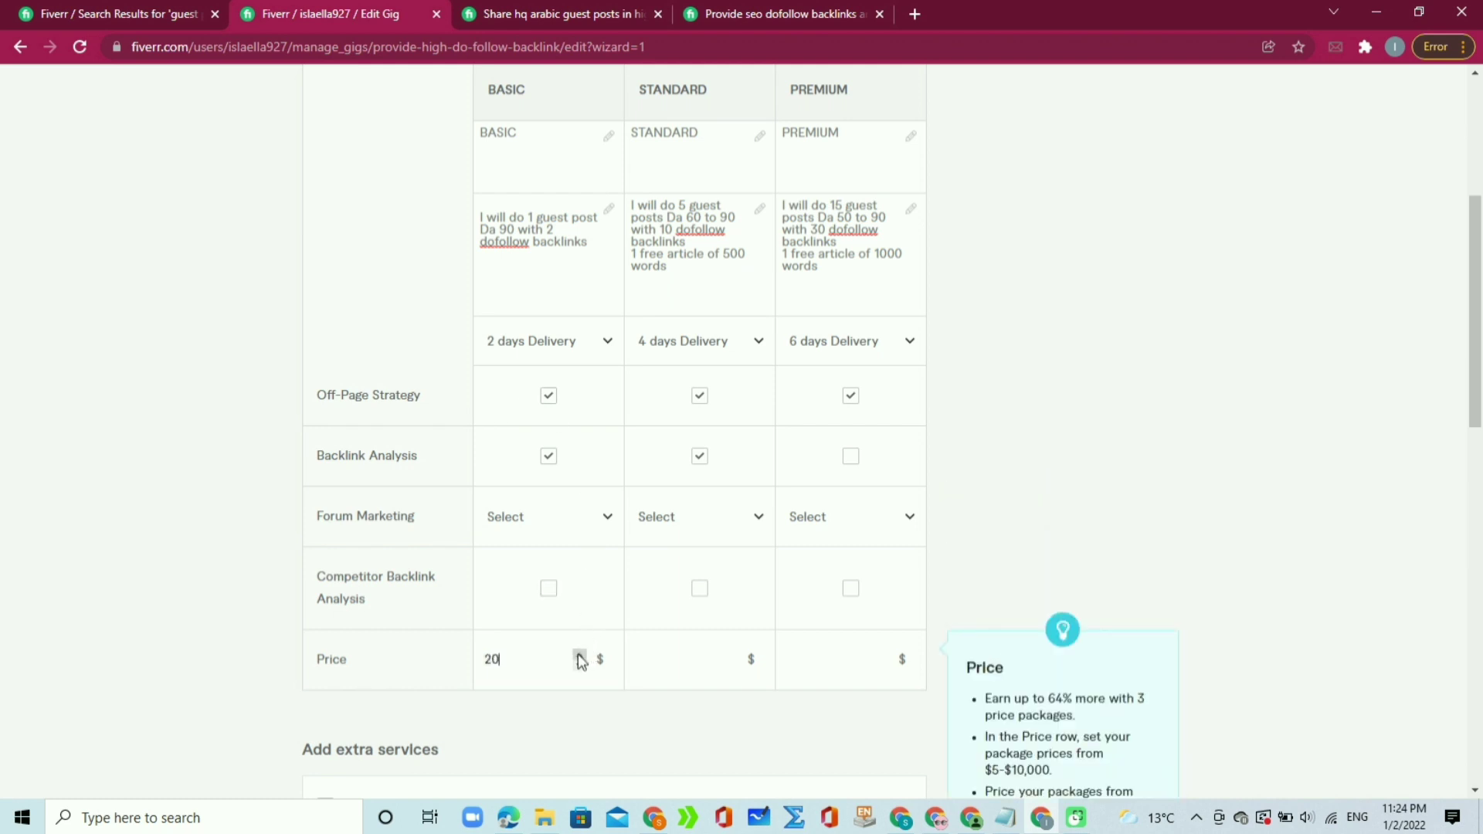
pyautogui.click(709, 247)
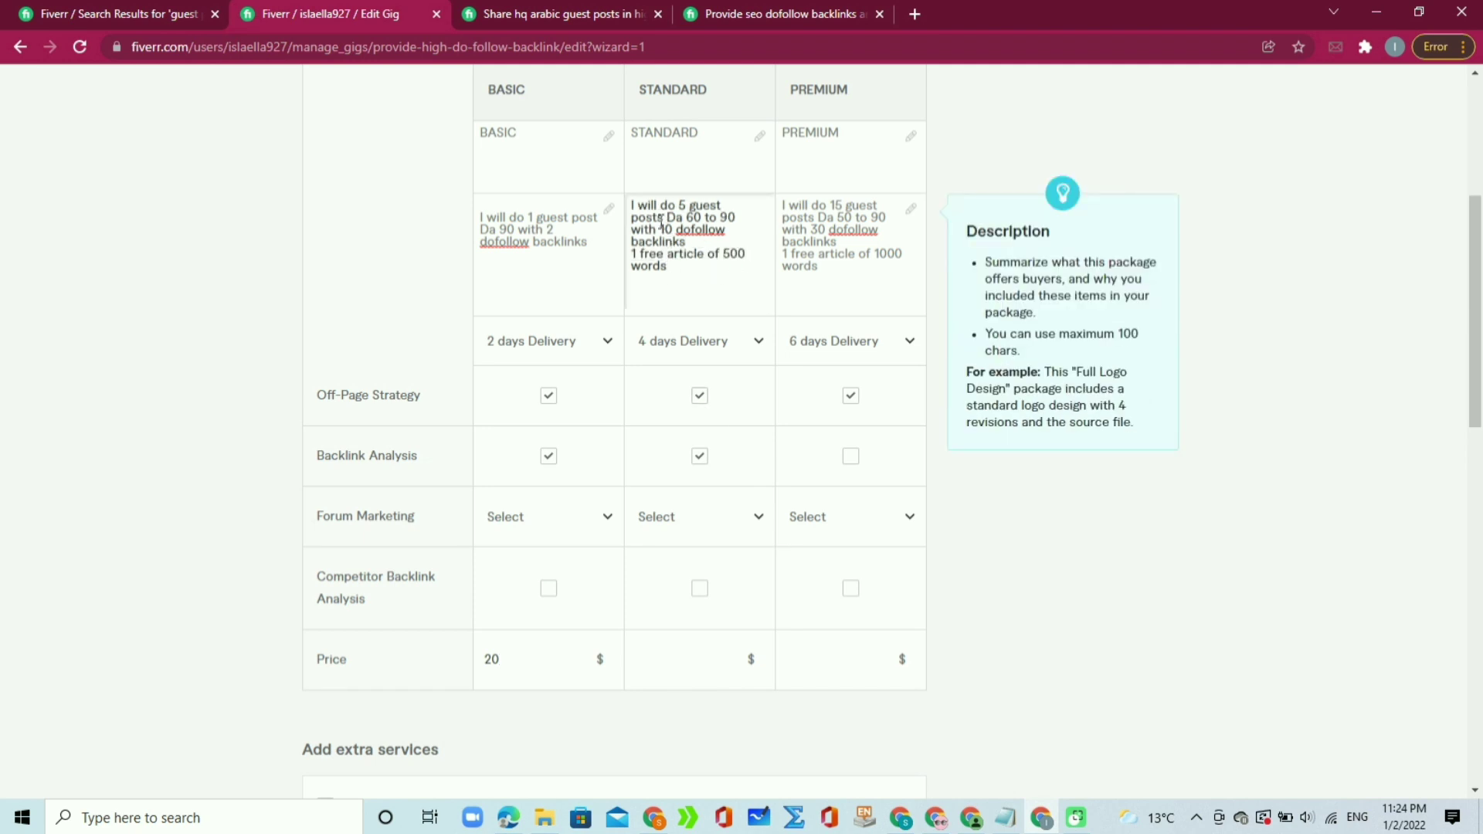
pyautogui.click(709, 665)
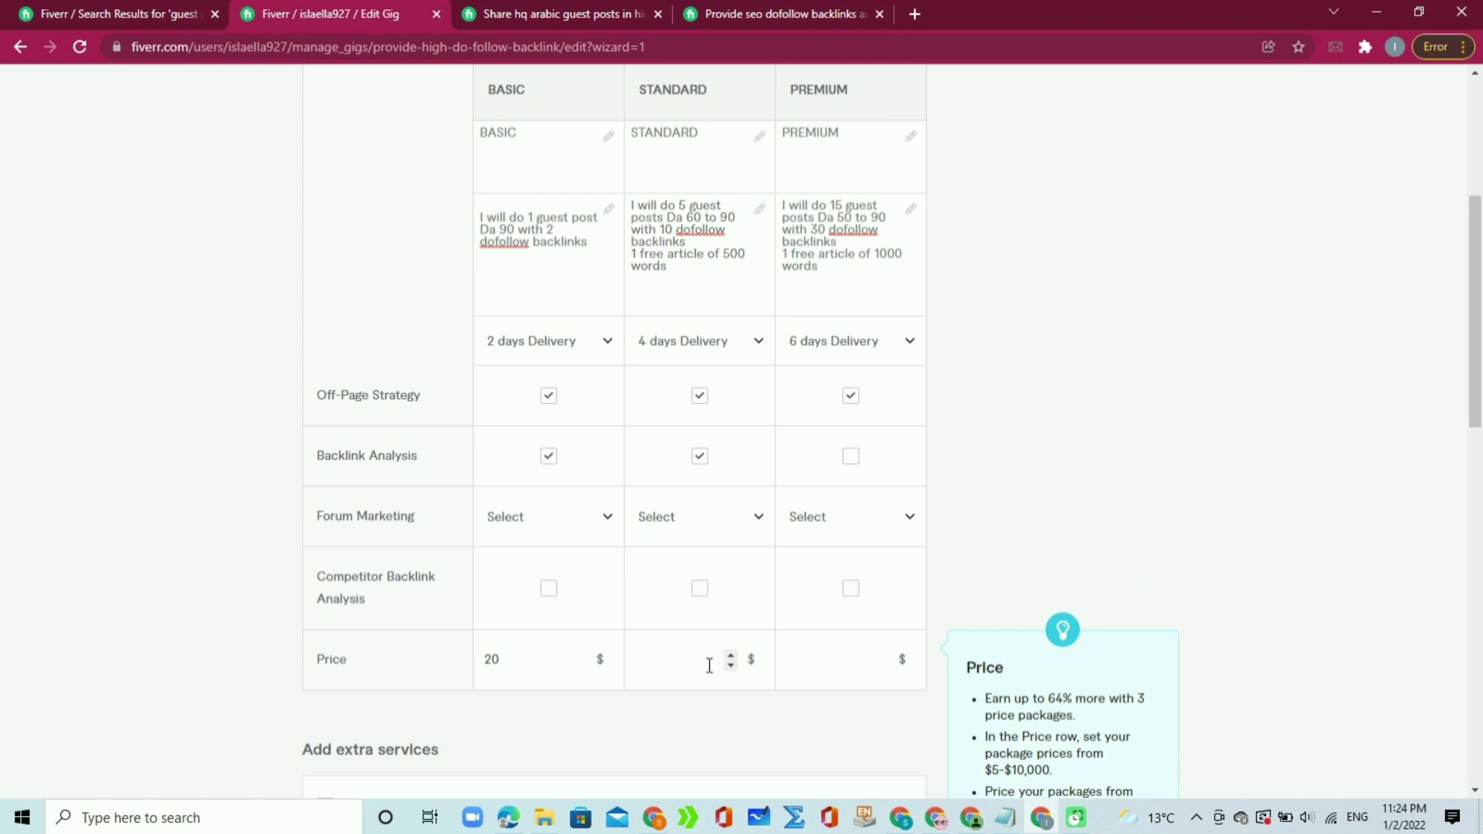
pyautogui.write('100')
# Step: Step the Premium price up to $160
pyautogui.click(858, 658)
pyautogui.write('1')
pyautogui.click(883, 665)
pyautogui.click(881, 655)
pyautogui.click(881, 655)
pyautogui.click(881, 655)
pyautogui.click(880, 655)
pyautogui.click(880, 655)
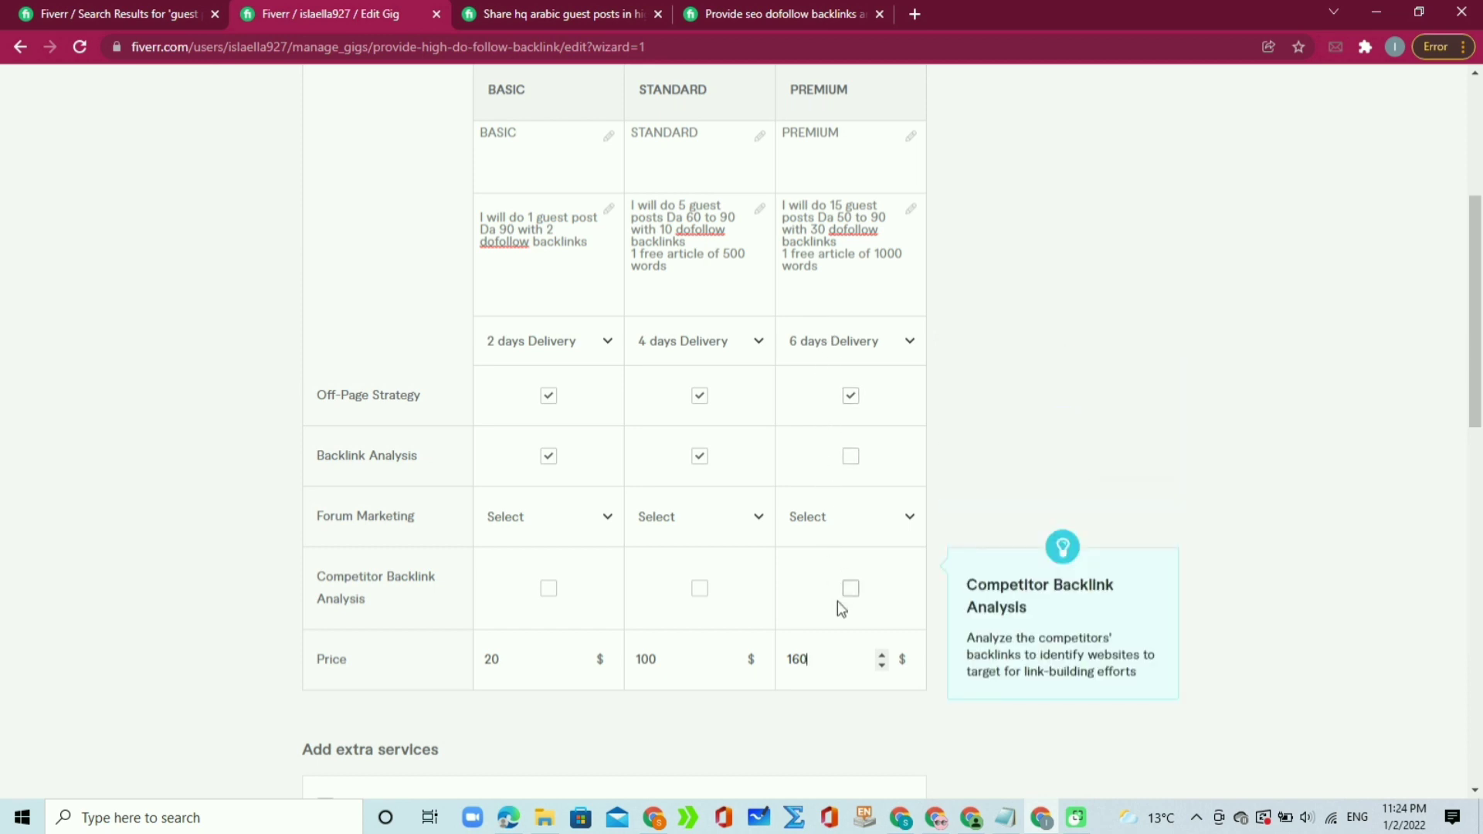
pyautogui.click(853, 648)
# Step: Leave the extra fast delivery add-on off and save the pricing with Save & Continue
pyautogui.moveTo(1477, 354); pyautogui.dragTo(1437, 496)
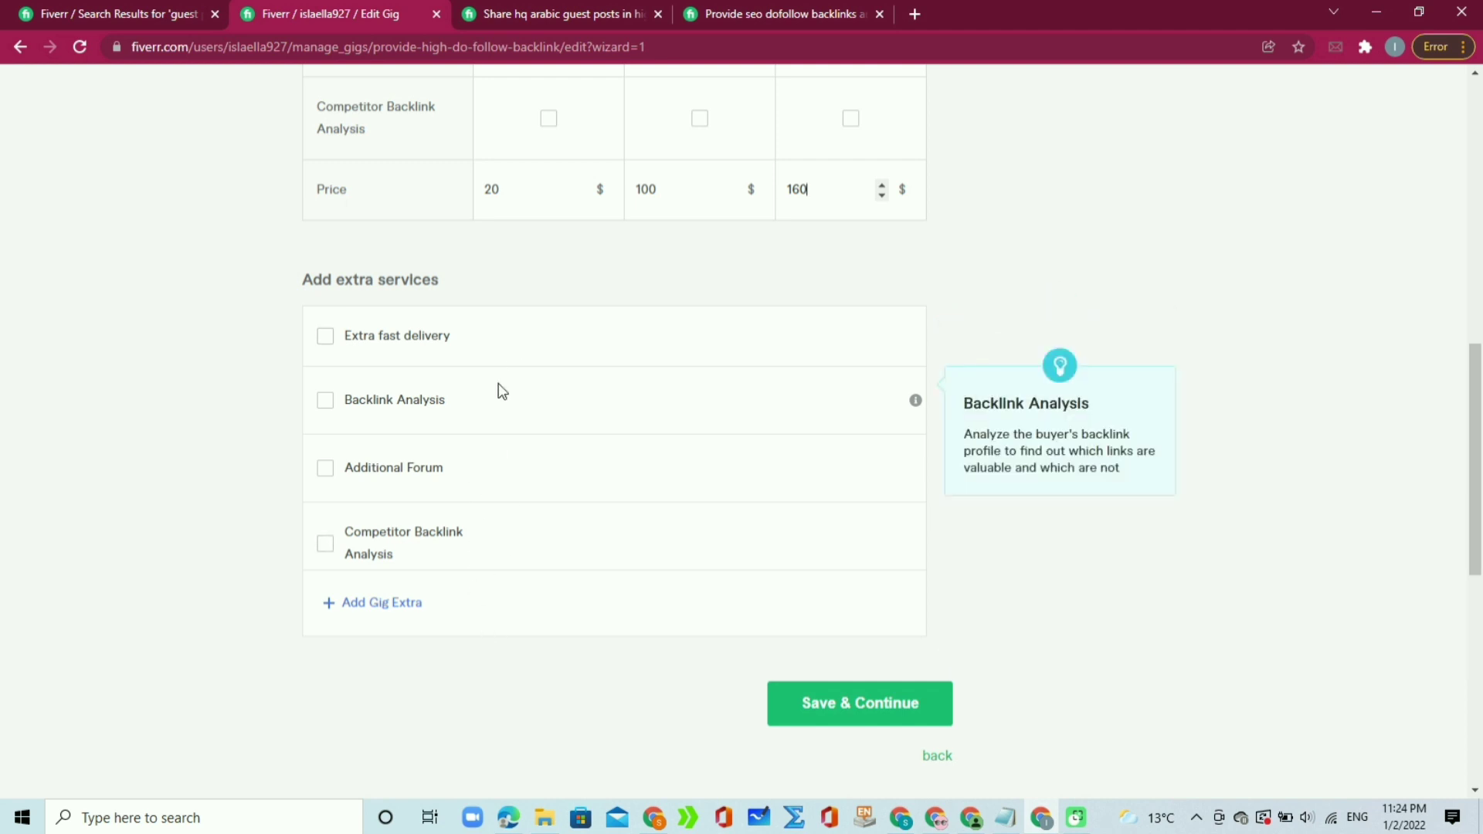
pyautogui.click(325, 337)
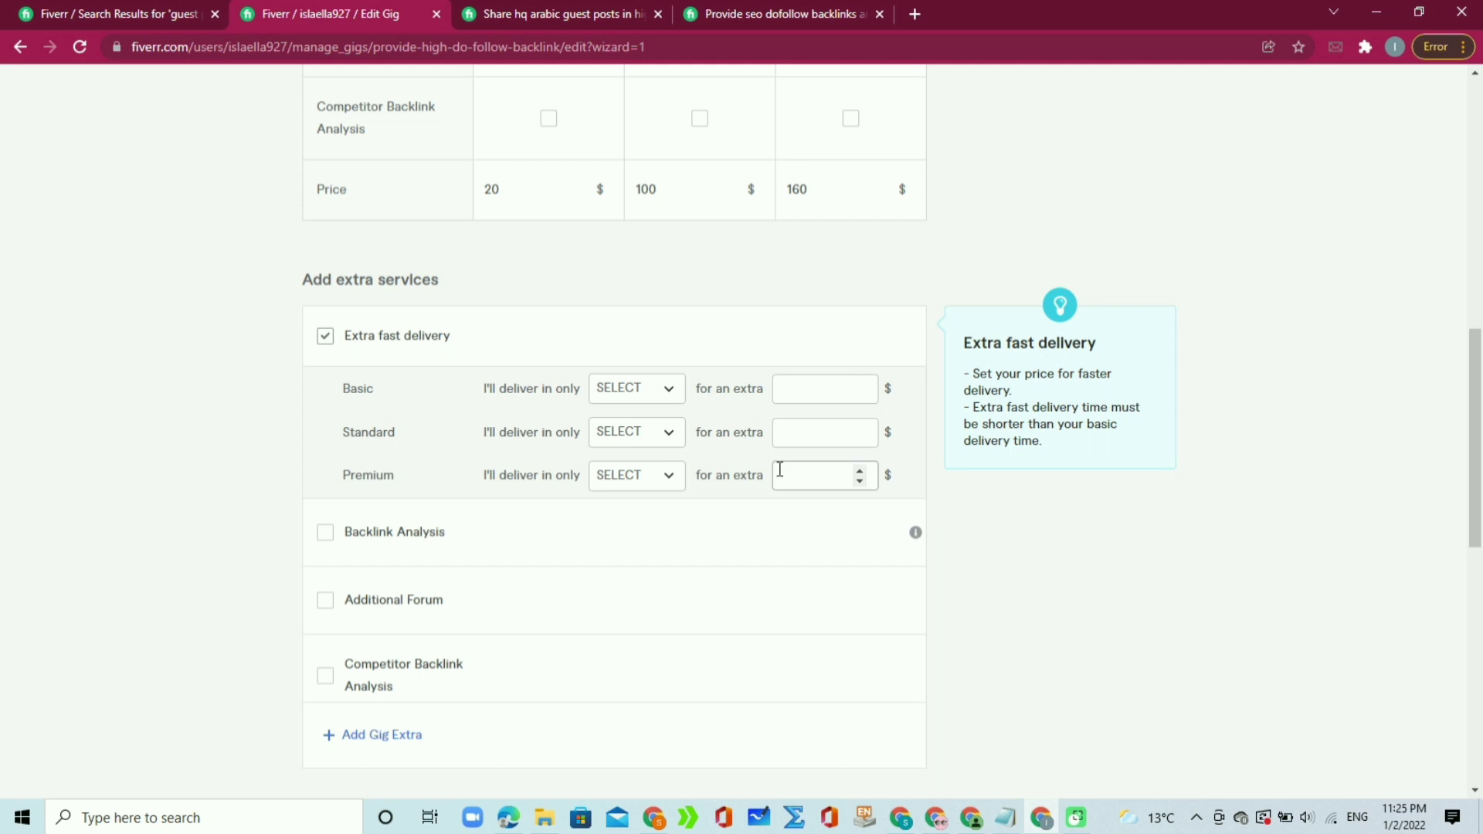
pyautogui.click(327, 338)
pyautogui.click(848, 699)
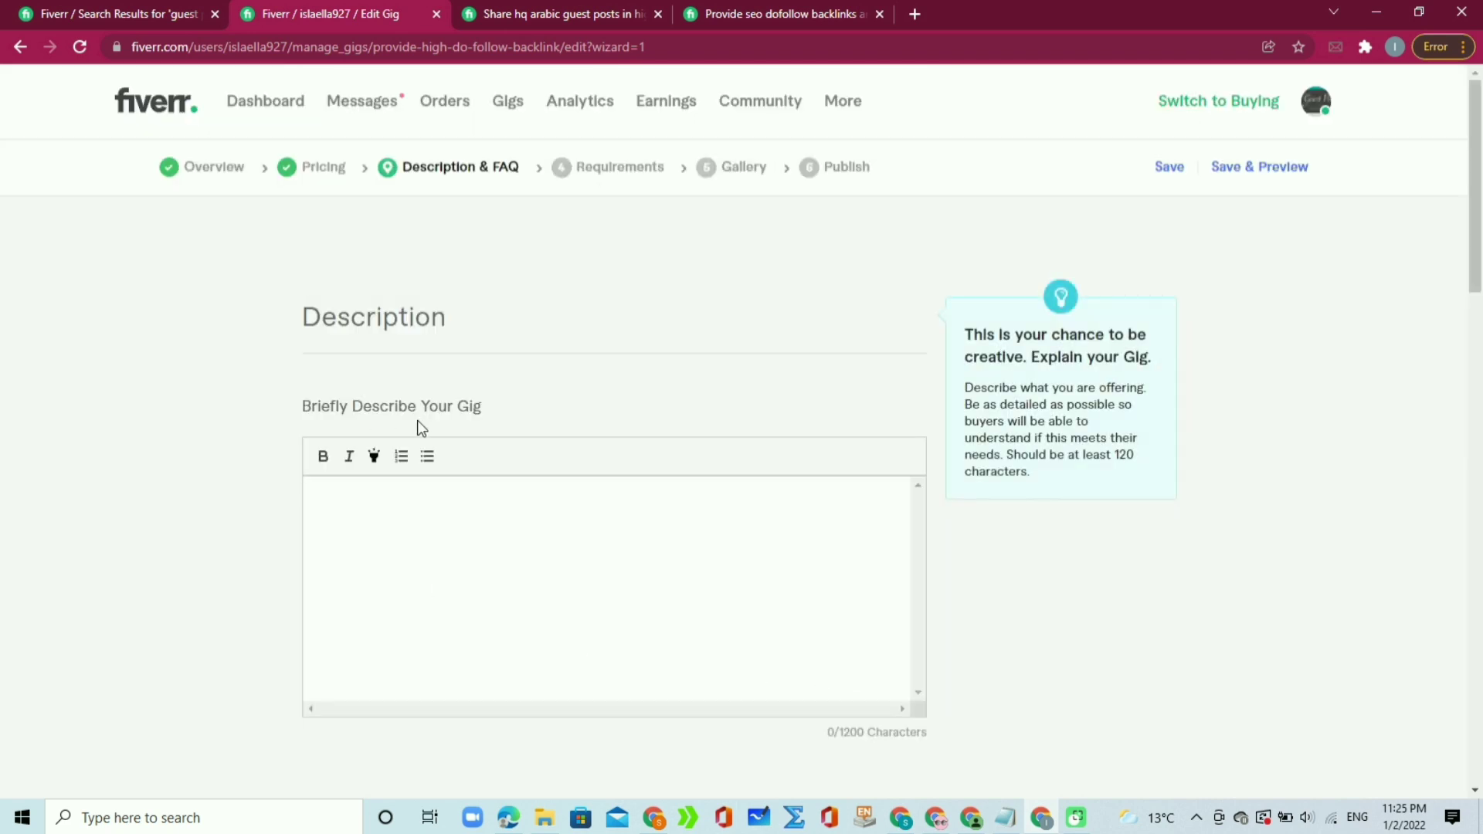
pyautogui.moveTo(473, 411); pyautogui.dragTo(276, 402)
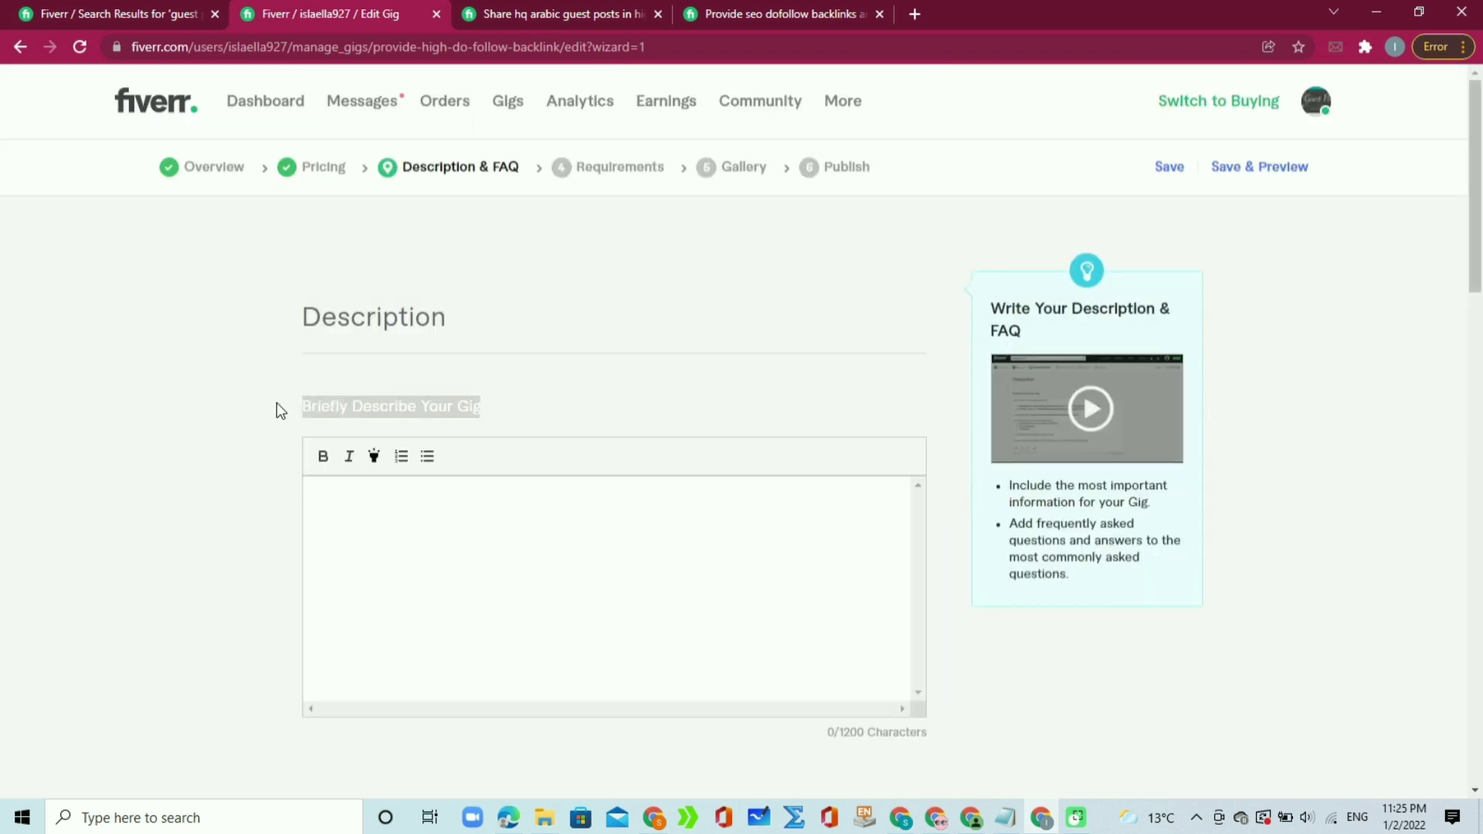
pyautogui.click(276, 401)
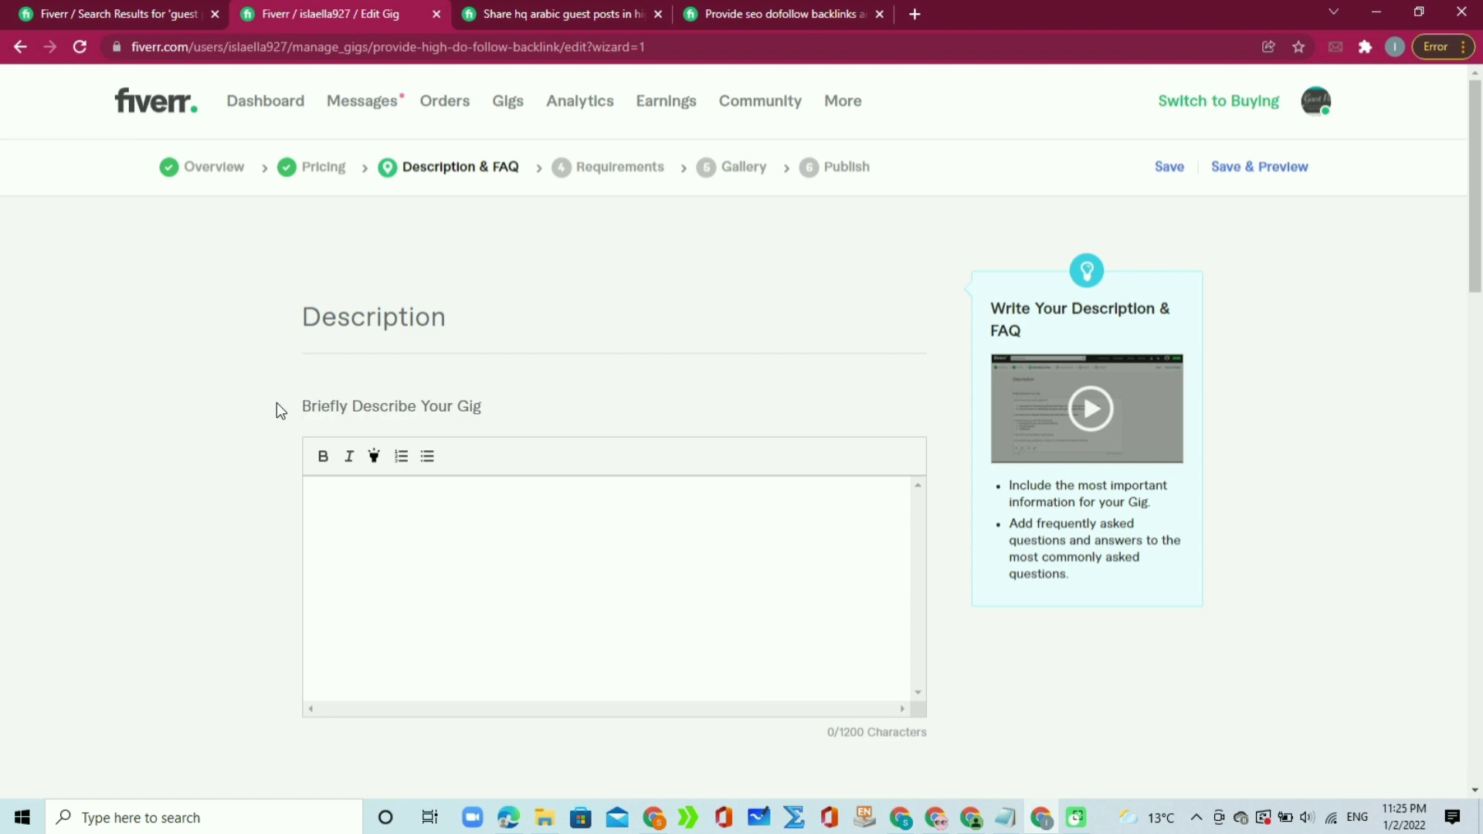
pyautogui.click(434, 500)
pyautogui.moveTo(974, 827)
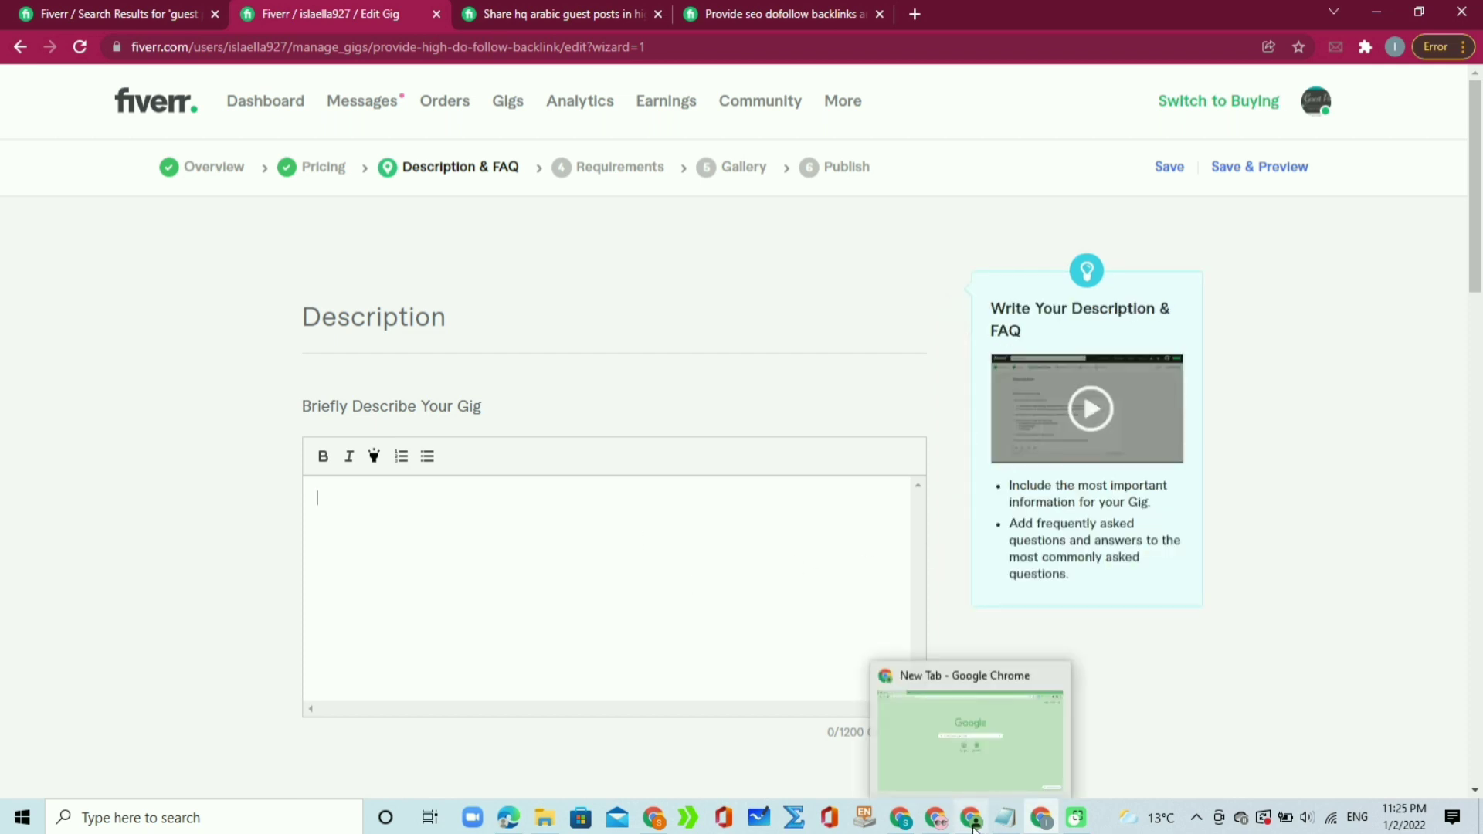
pyautogui.click(1005, 821)
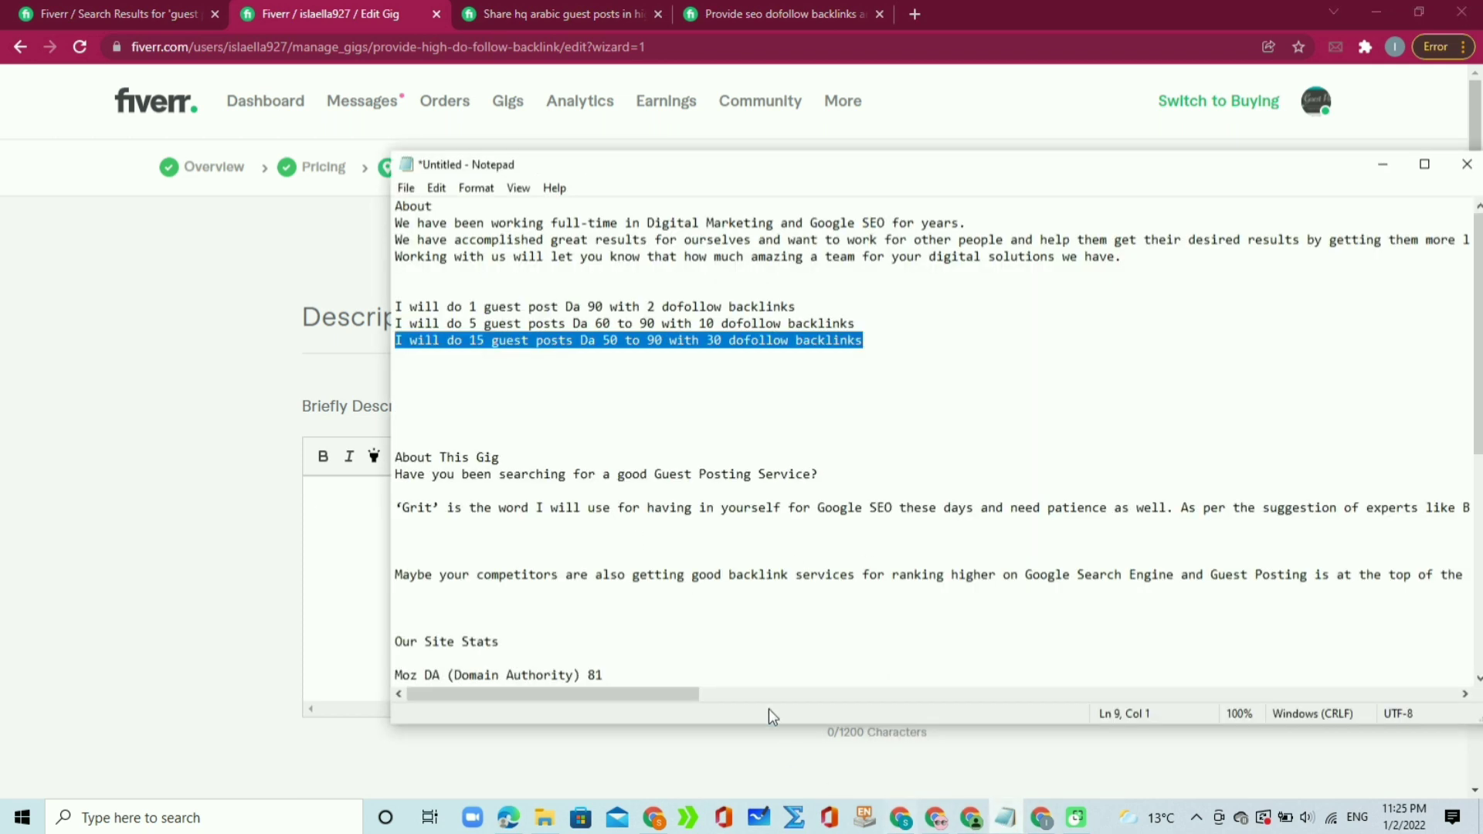
pyautogui.click(700, 509)
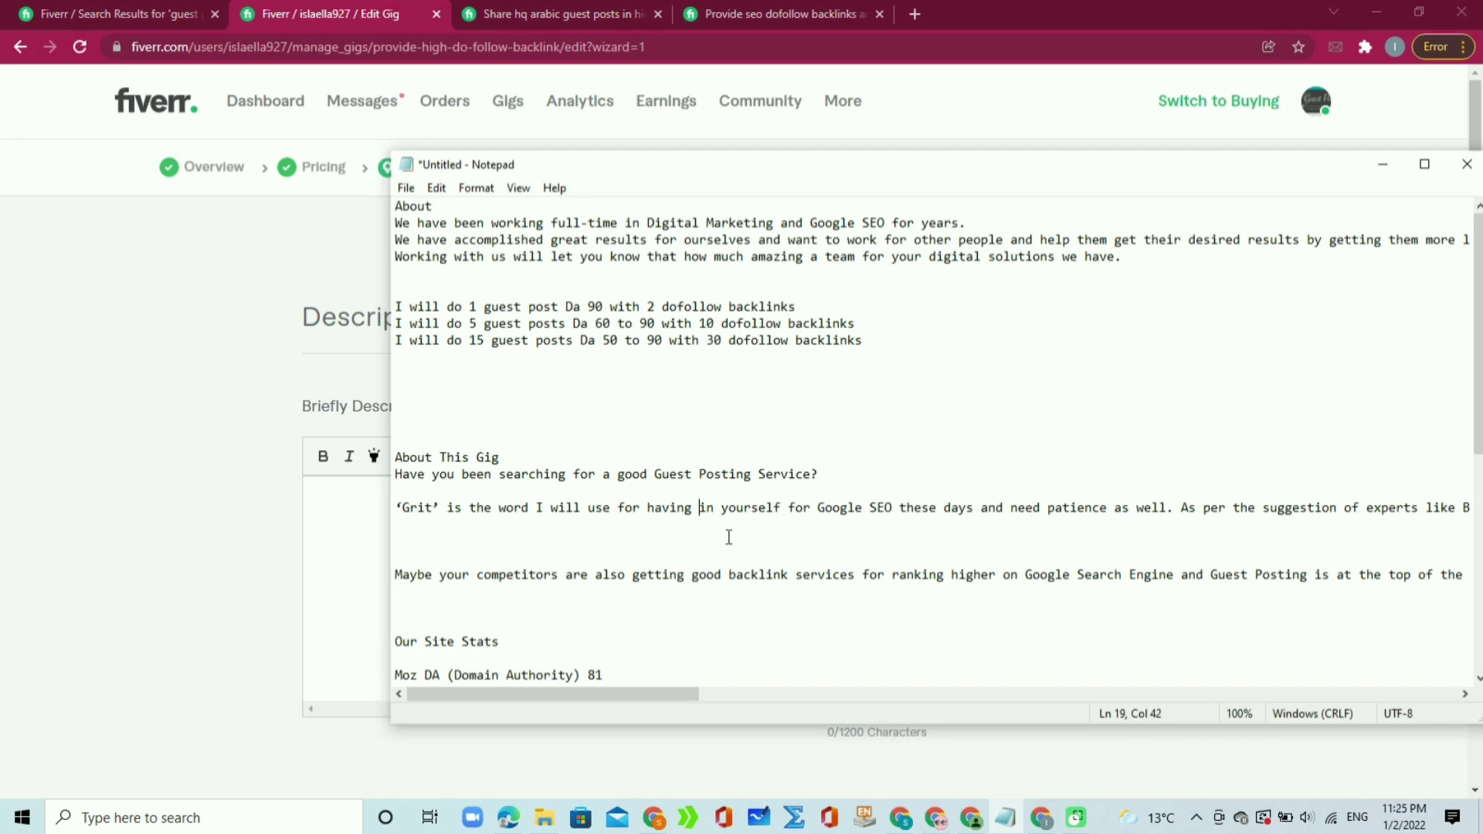
pyautogui.moveTo(1479, 342); pyautogui.dragTo(1479, 459)
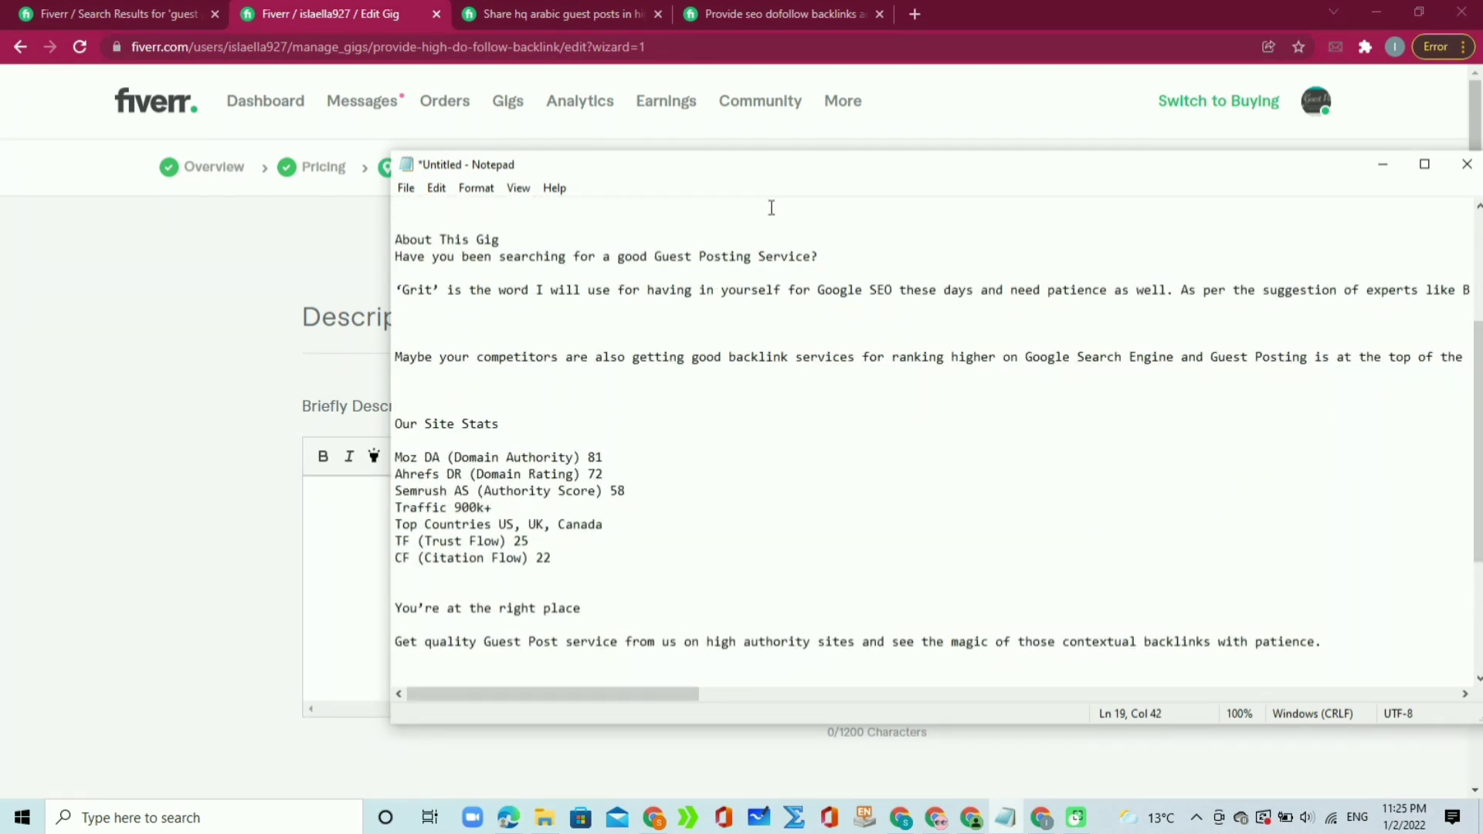
pyautogui.click(535, 11)
pyautogui.click(758, 8)
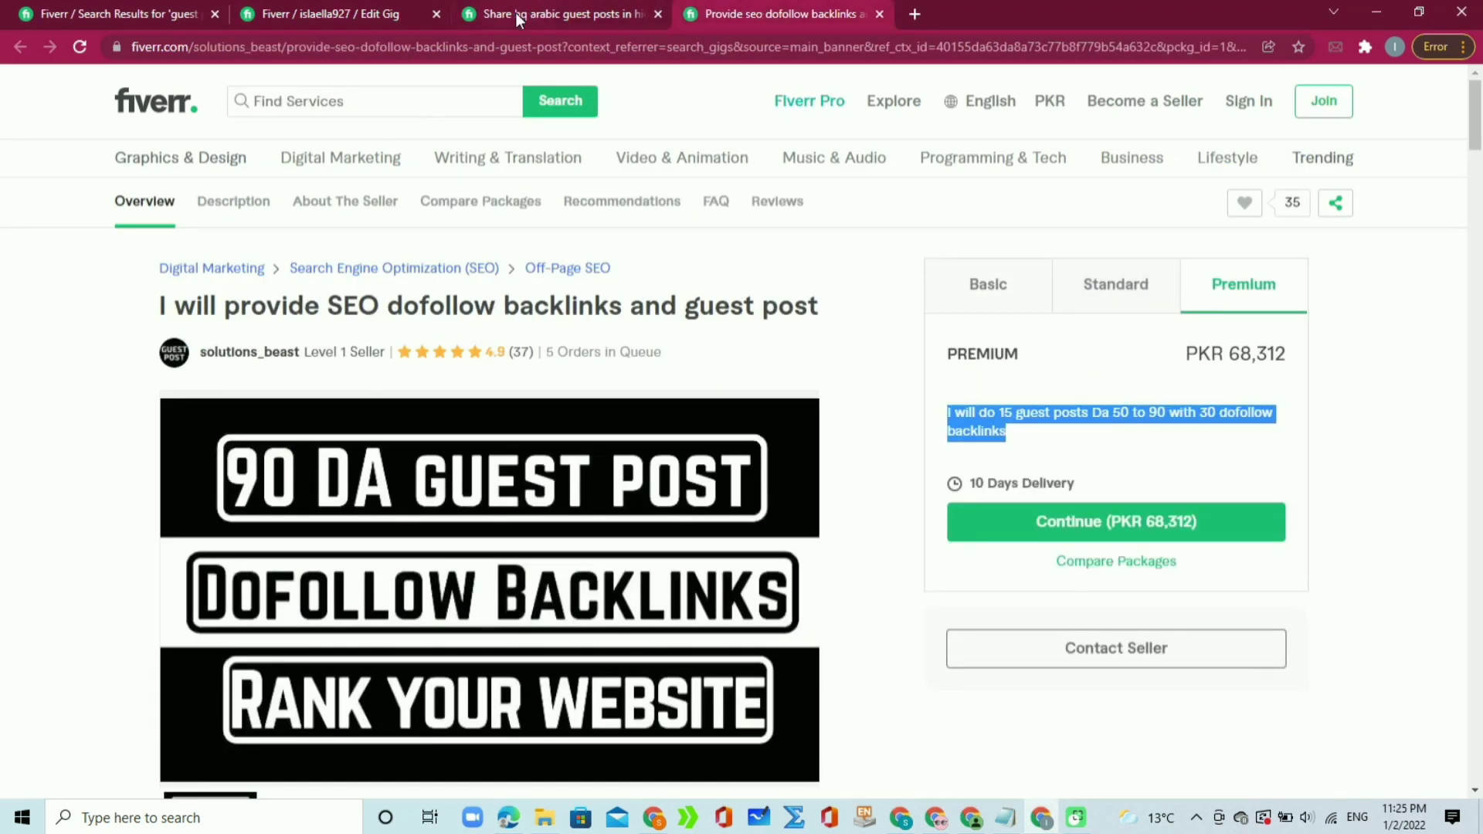
pyautogui.click(328, 7)
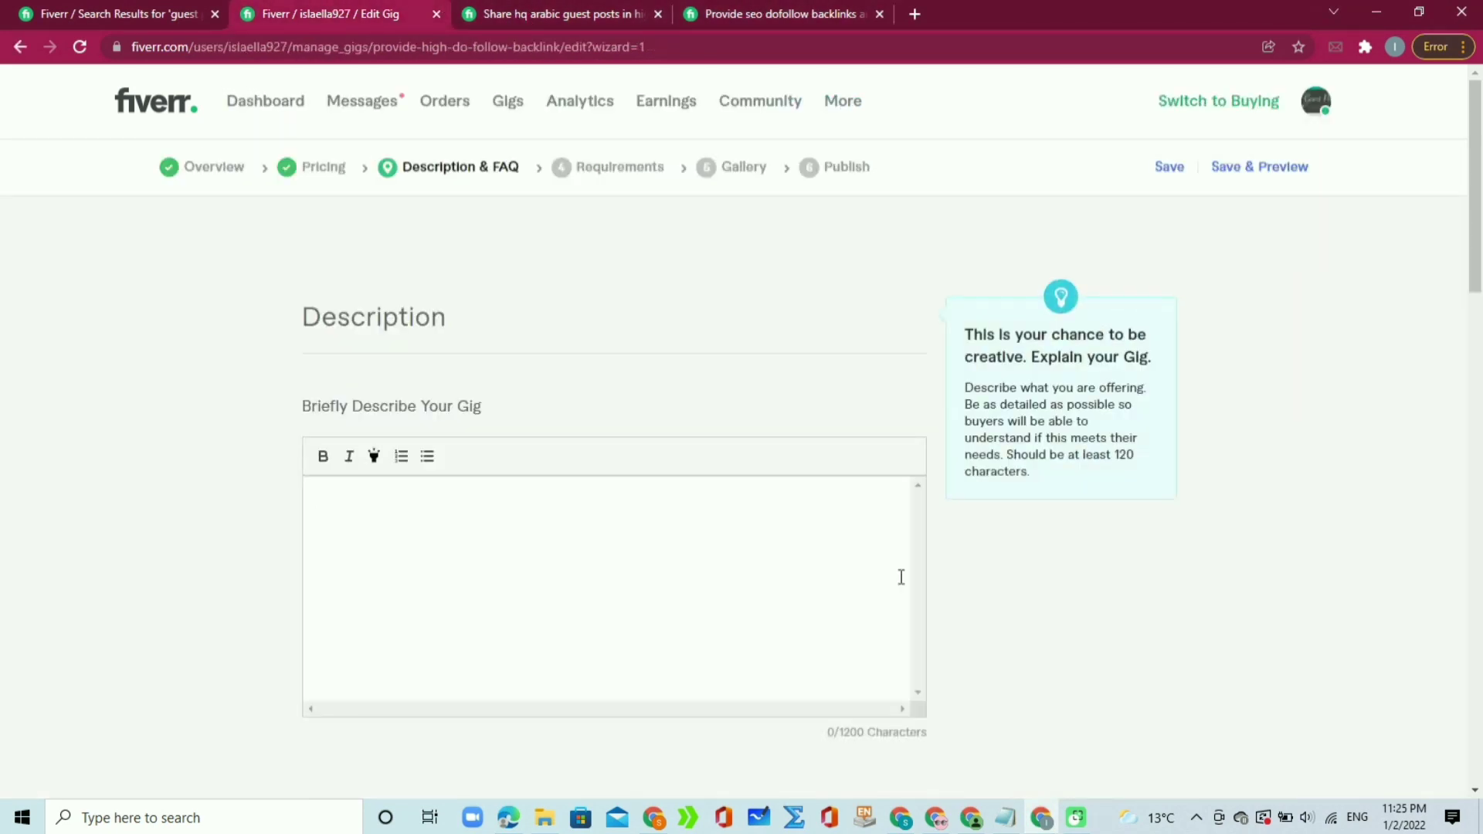
pyautogui.click(1005, 818)
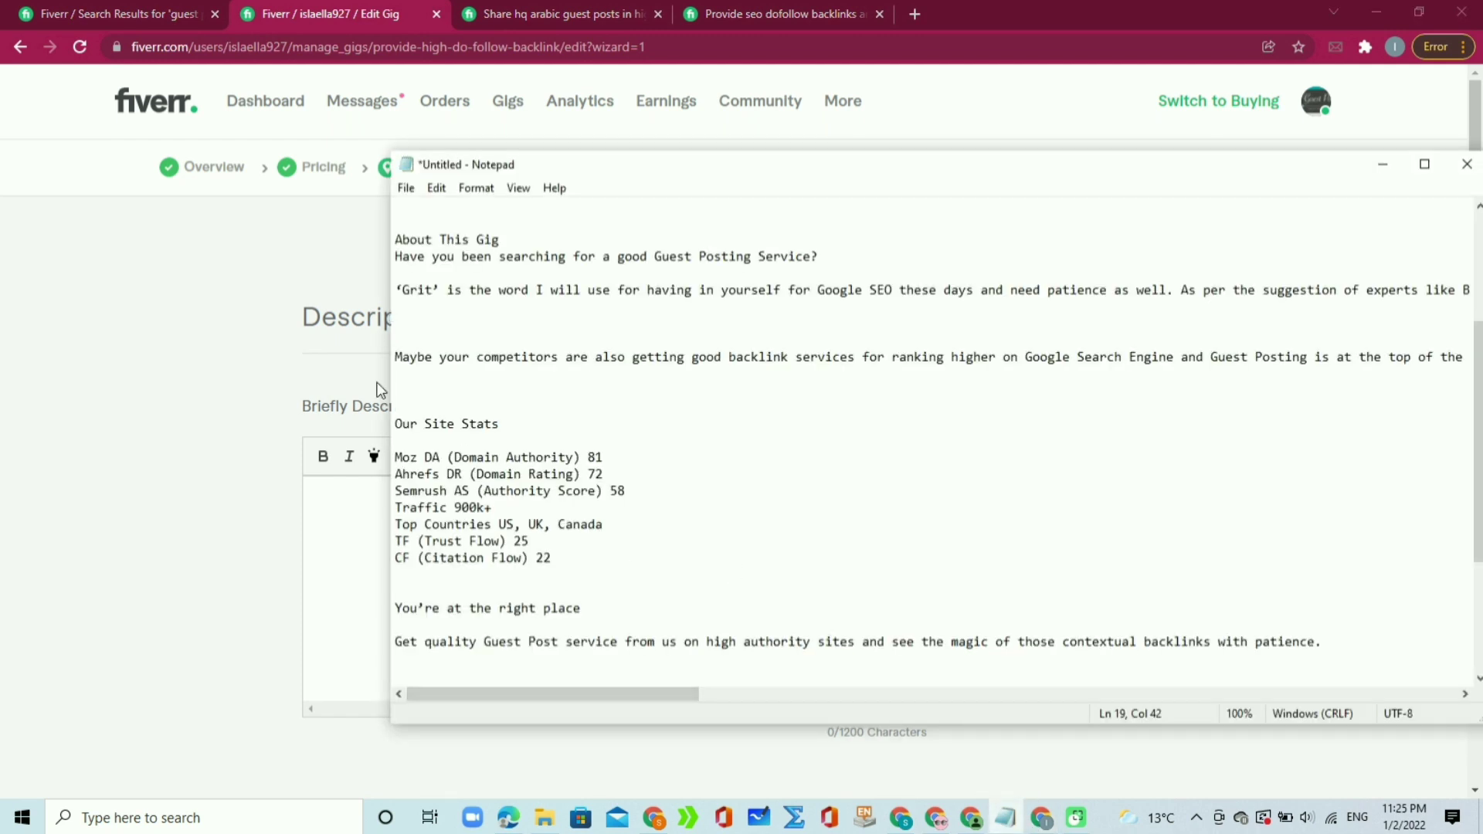
pyautogui.moveTo(396, 391); pyautogui.dragTo(395, 462)
pyautogui.click(612, 523)
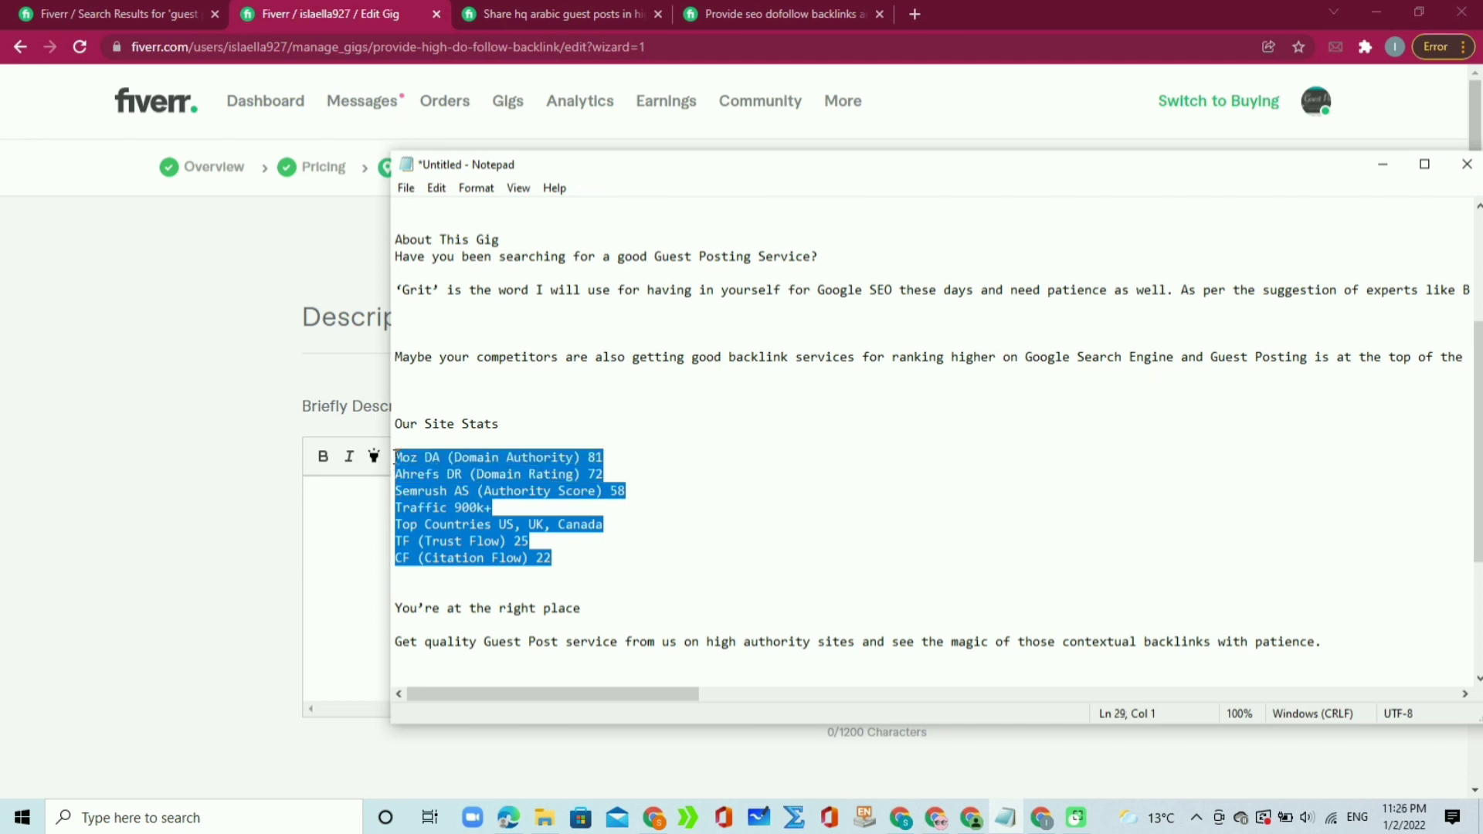
pyautogui.click(629, 420)
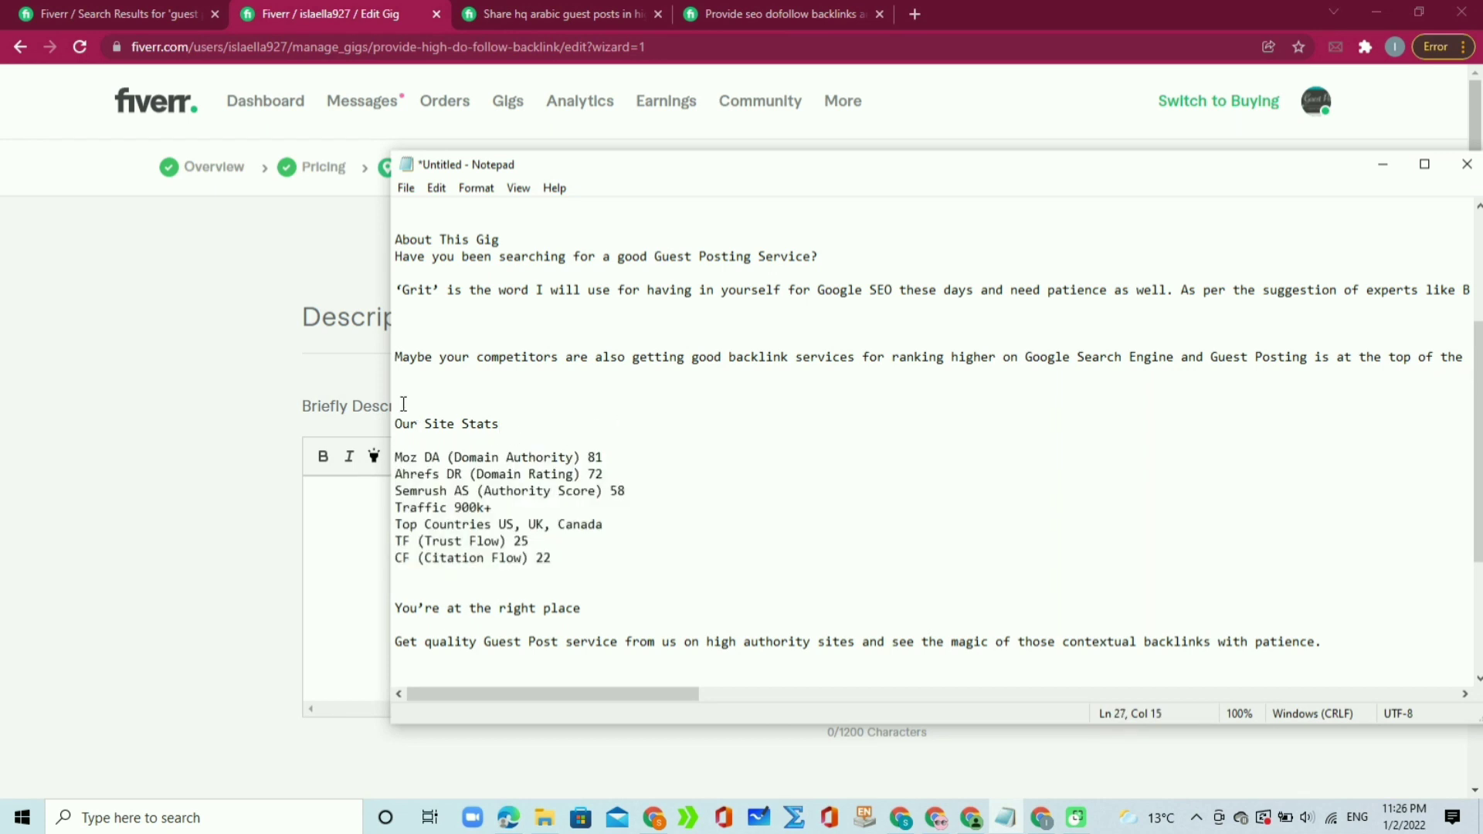
pyautogui.moveTo(399, 413); pyautogui.dragTo(601, 709)
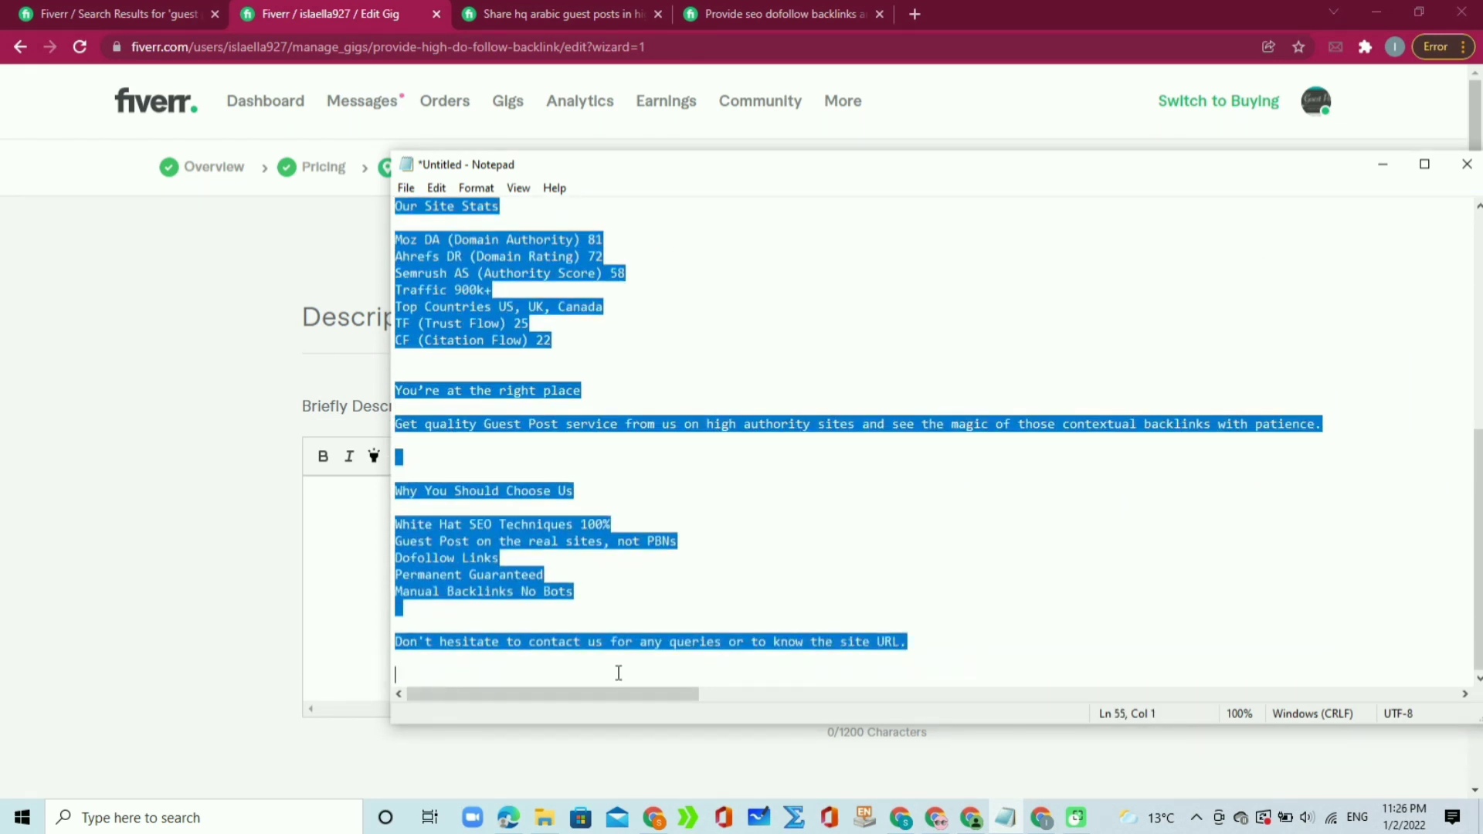
pyautogui.click(344, 600)
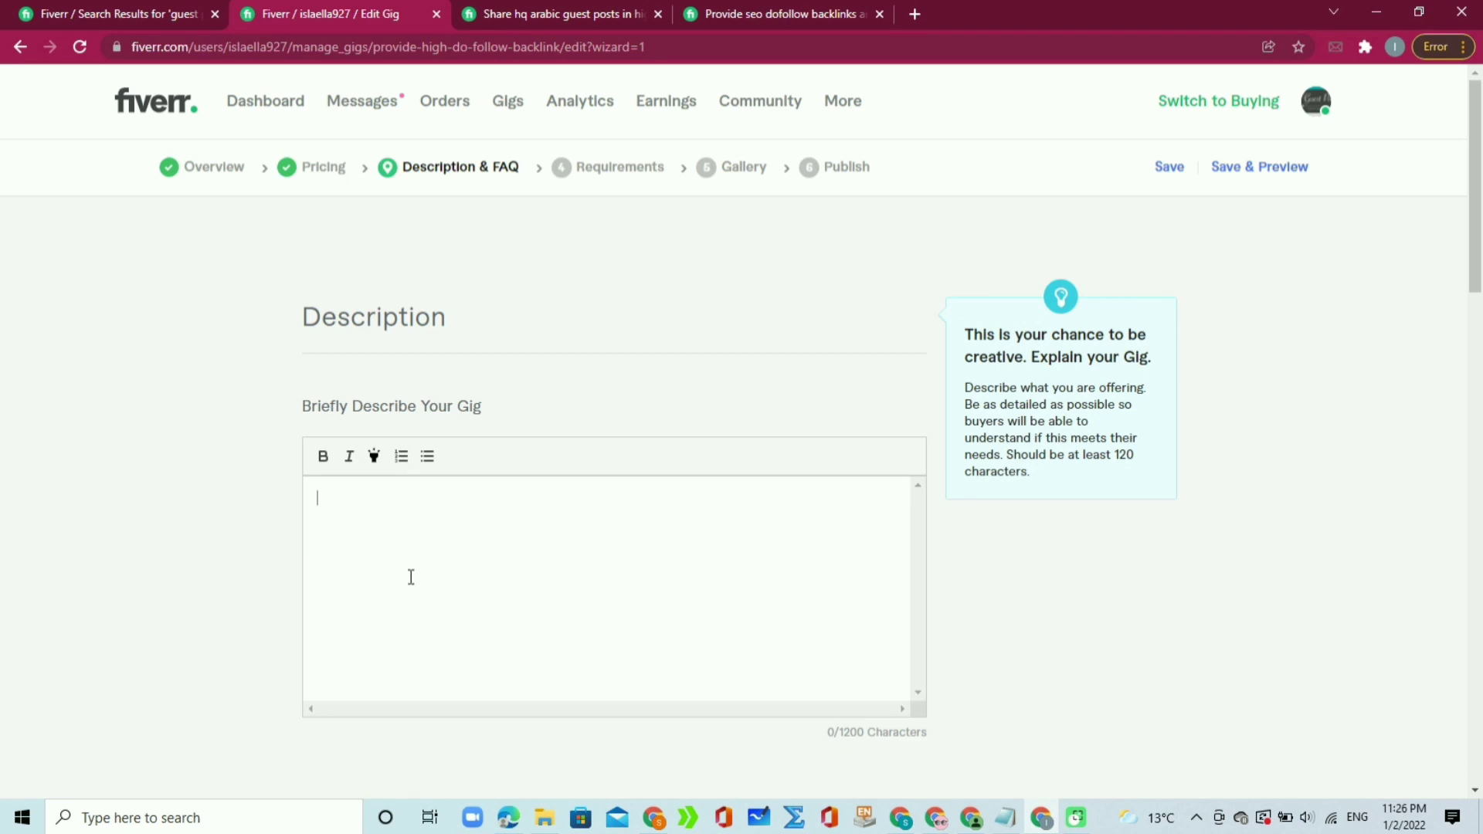
# Step: Paste the prepared text into the gig description box
pyautogui.hotkey('ctrl', 'v')
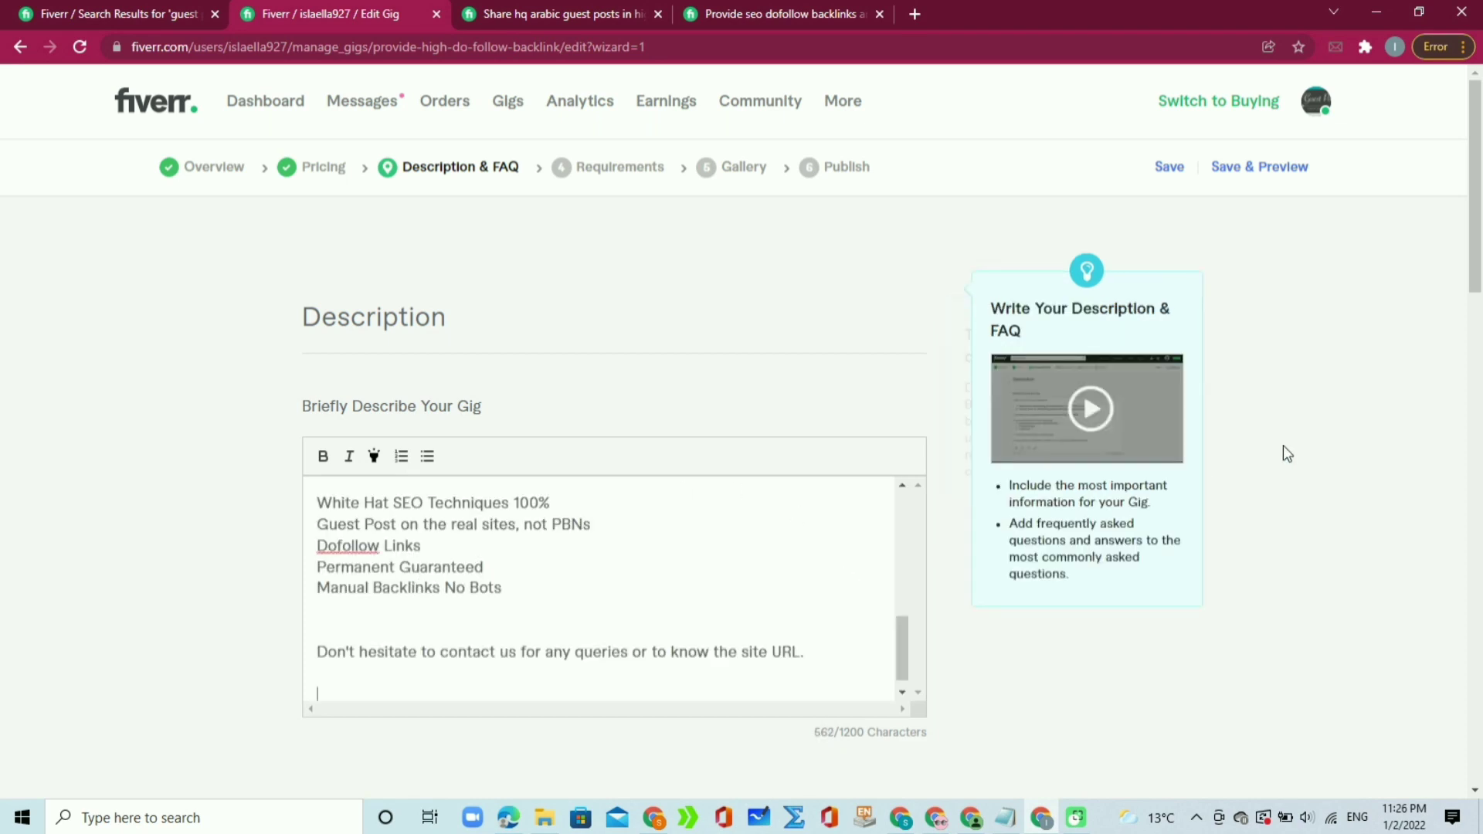
pyautogui.moveTo(1479, 246); pyautogui.dragTo(1466, 341)
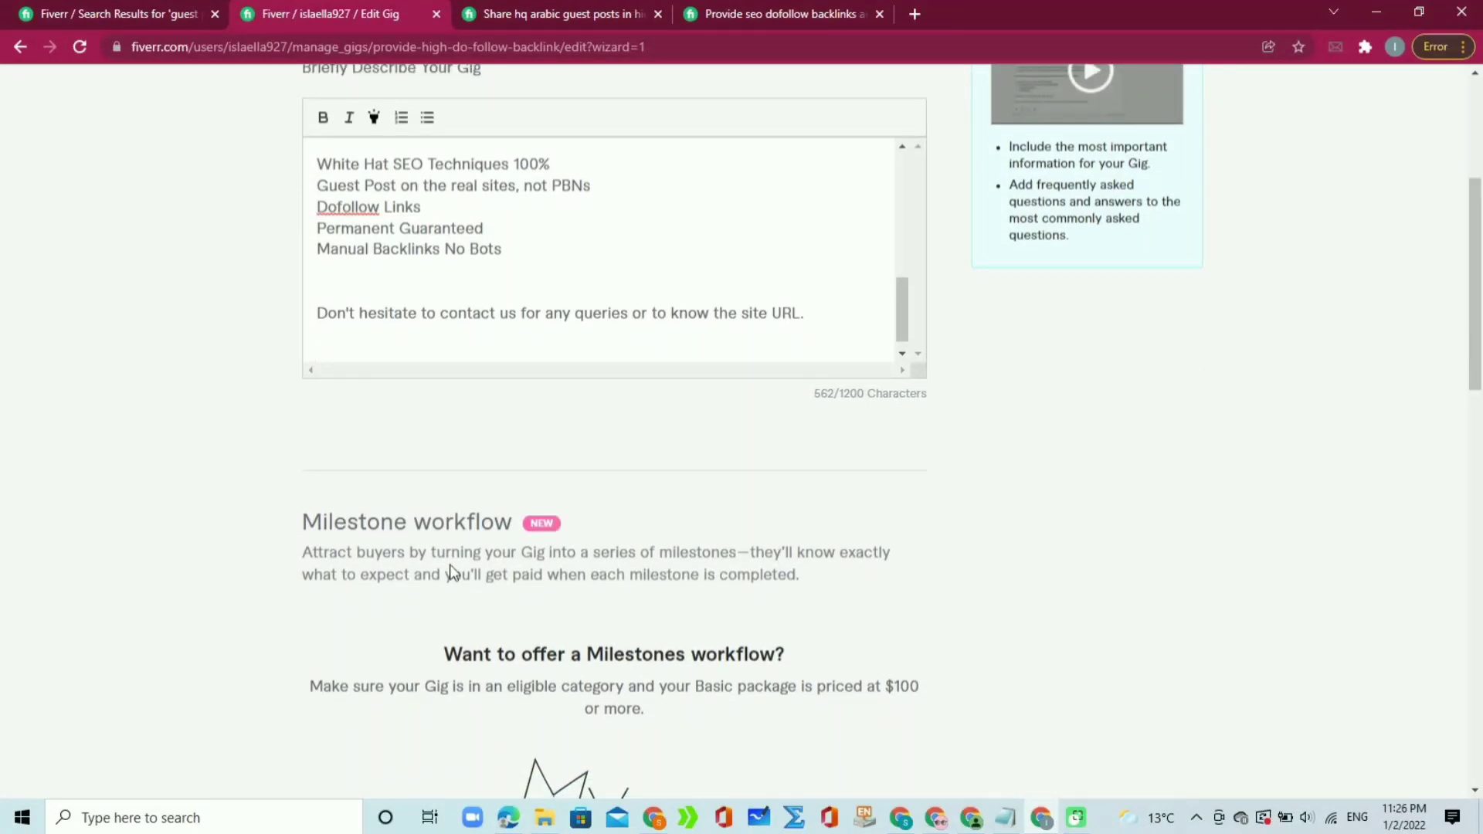
pyautogui.moveTo(1470, 340); pyautogui.dragTo(1450, 520)
# Step: Start a new FAQ with the question 'What is URL of site for guest post'
pyautogui.moveTo(905, 523)
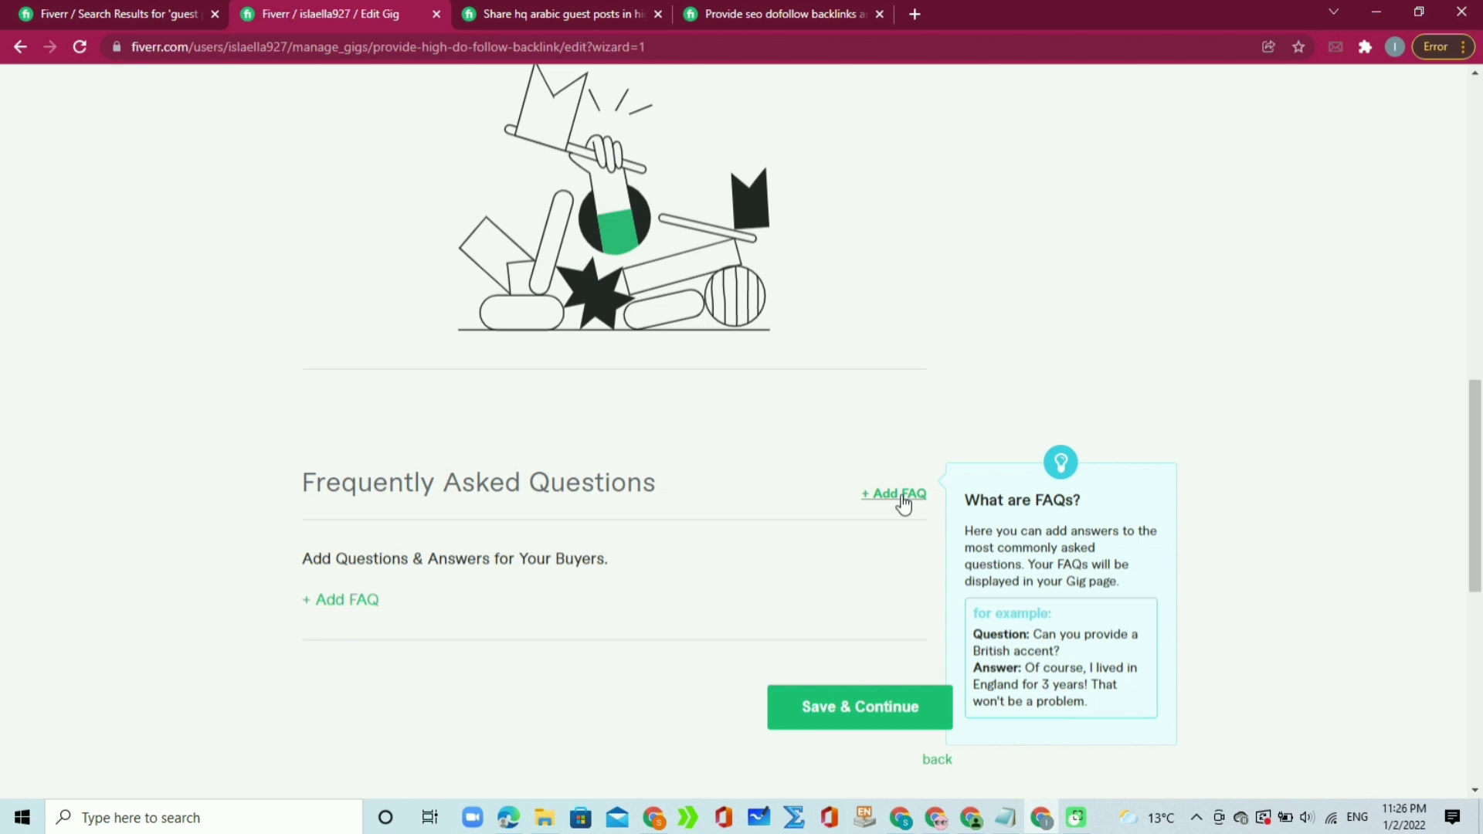
pyautogui.click(904, 499)
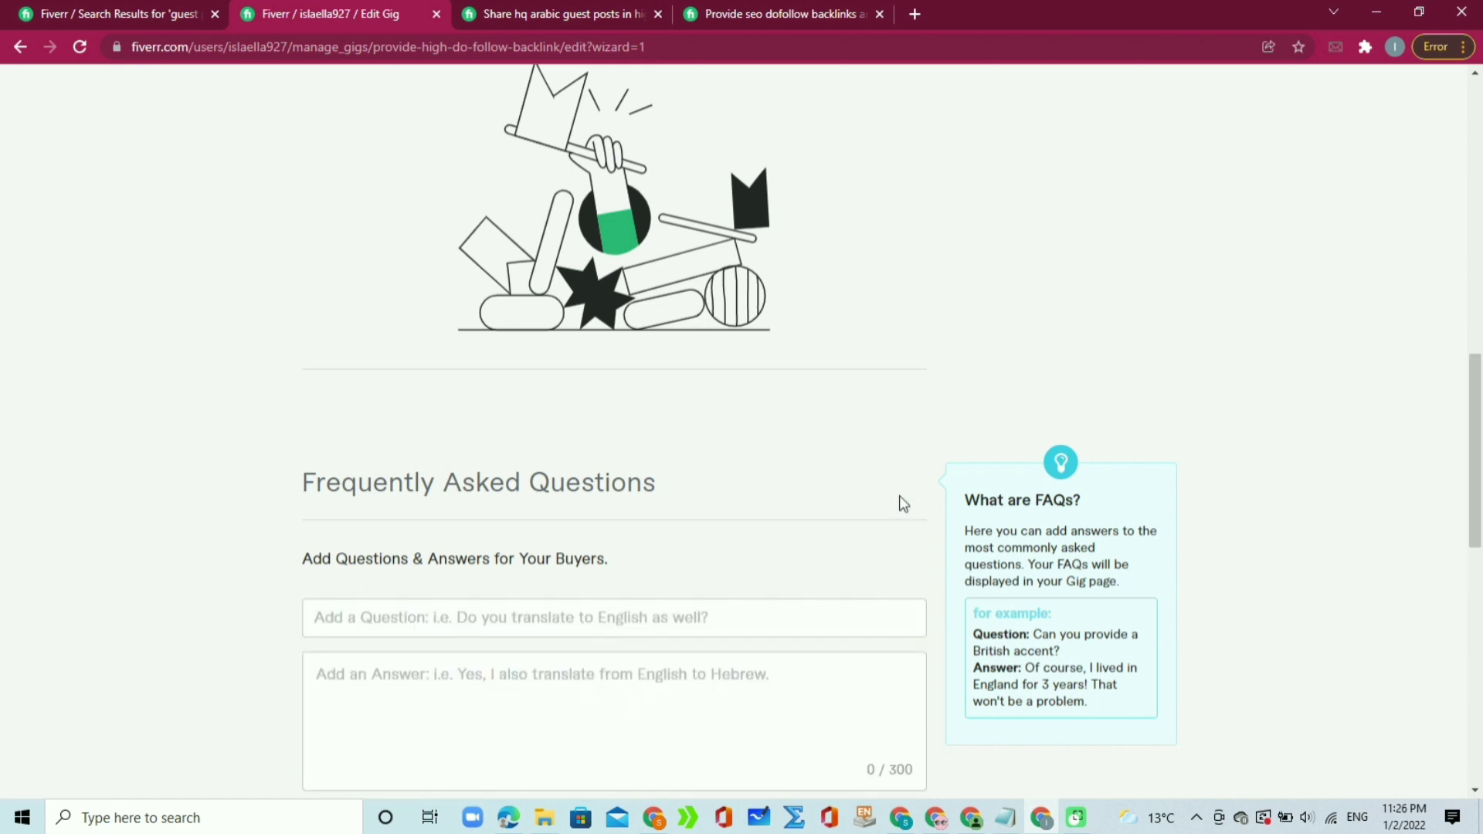
pyautogui.click(681, 617)
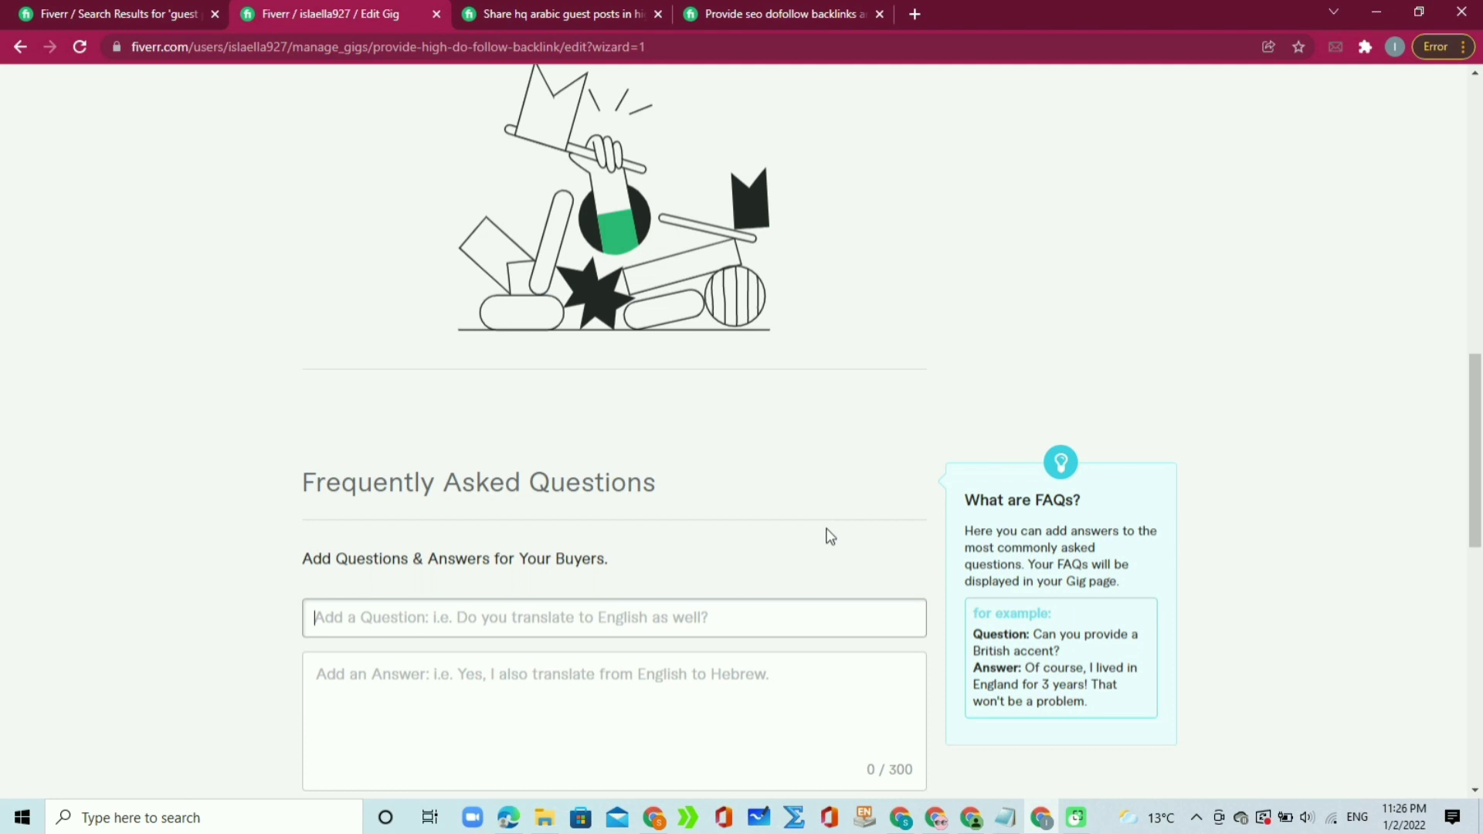
pyautogui.write('What is uRL')
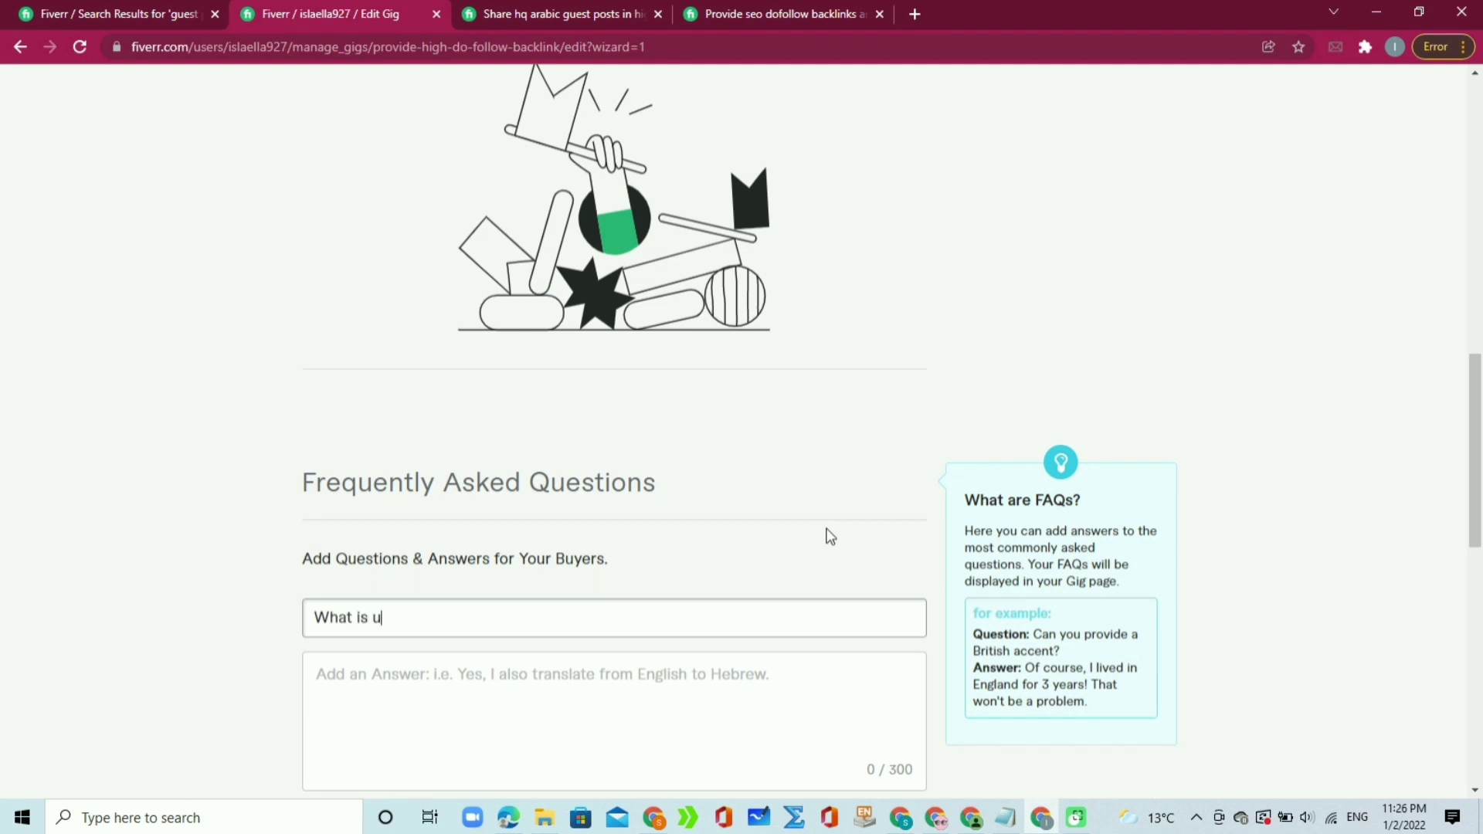
pyautogui.press('Left')
pyautogui.press('Left')
pyautogui.press('BackSpace')
pyautogui.write('URL of site for guest post')
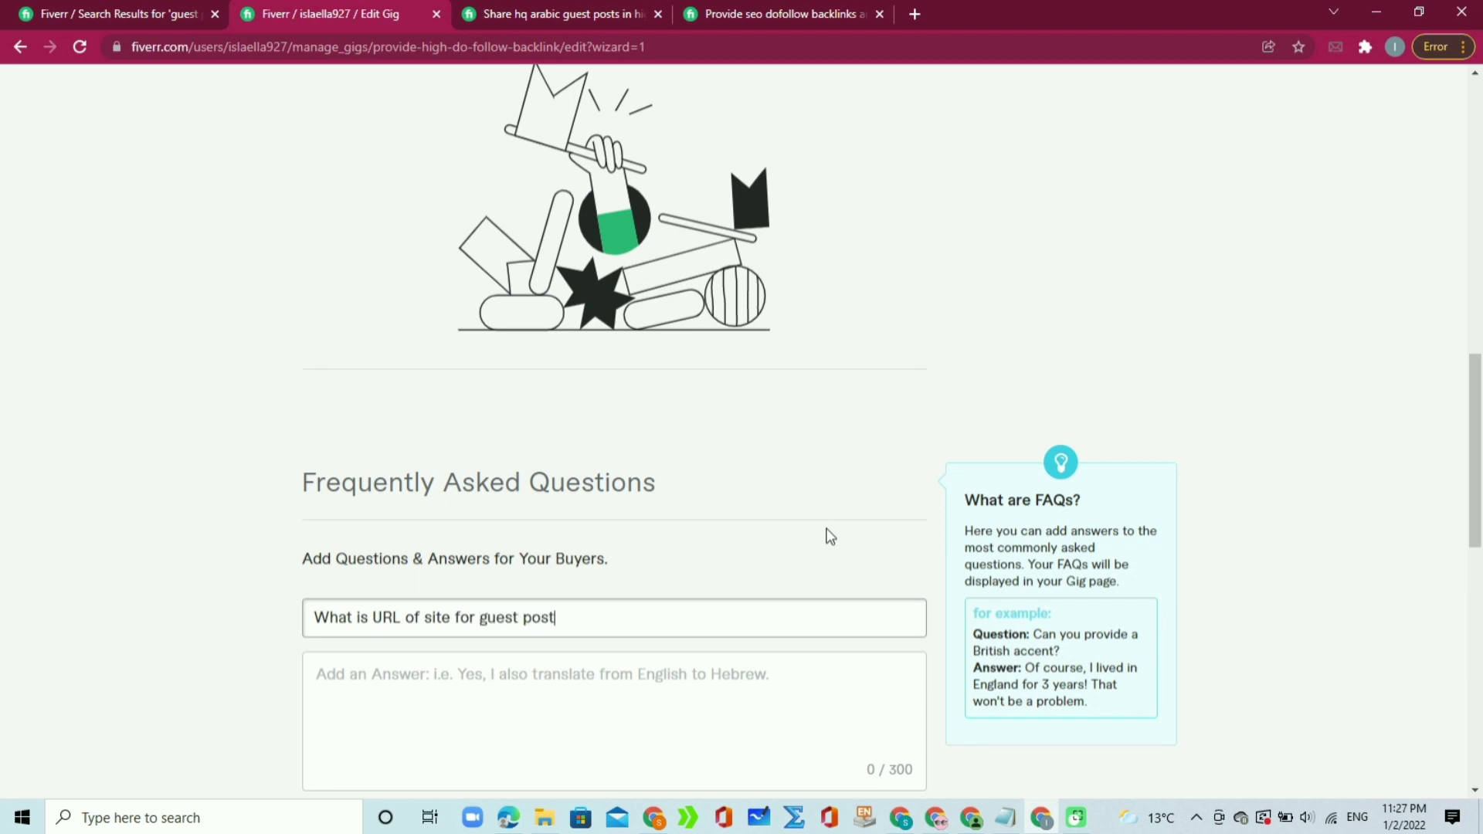
# Step: Answer the FAQ 'Inbox me to know about URL', add it, and check the saved entry
pyautogui.click(693, 698)
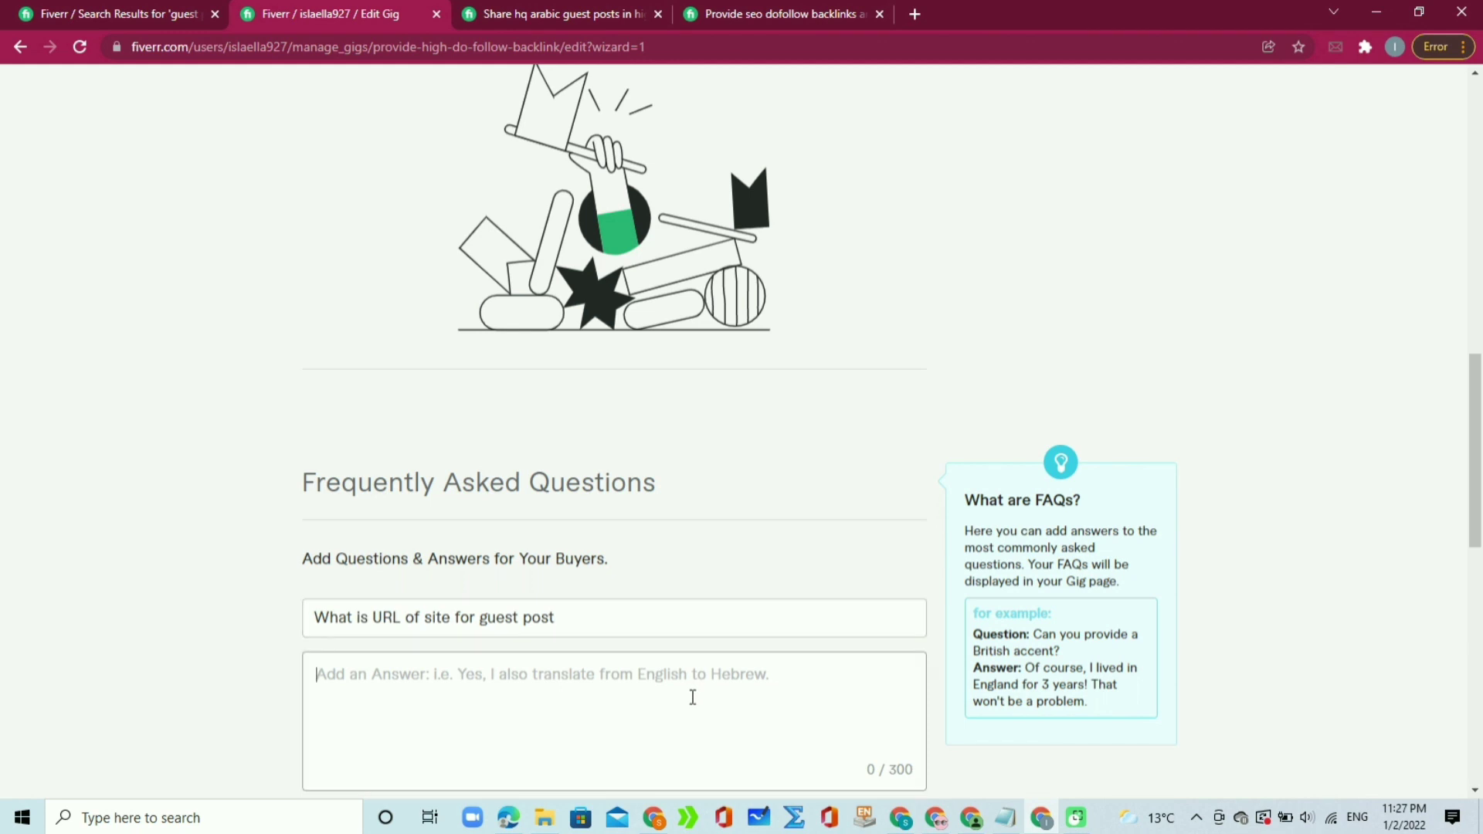
pyautogui.write('Dm')
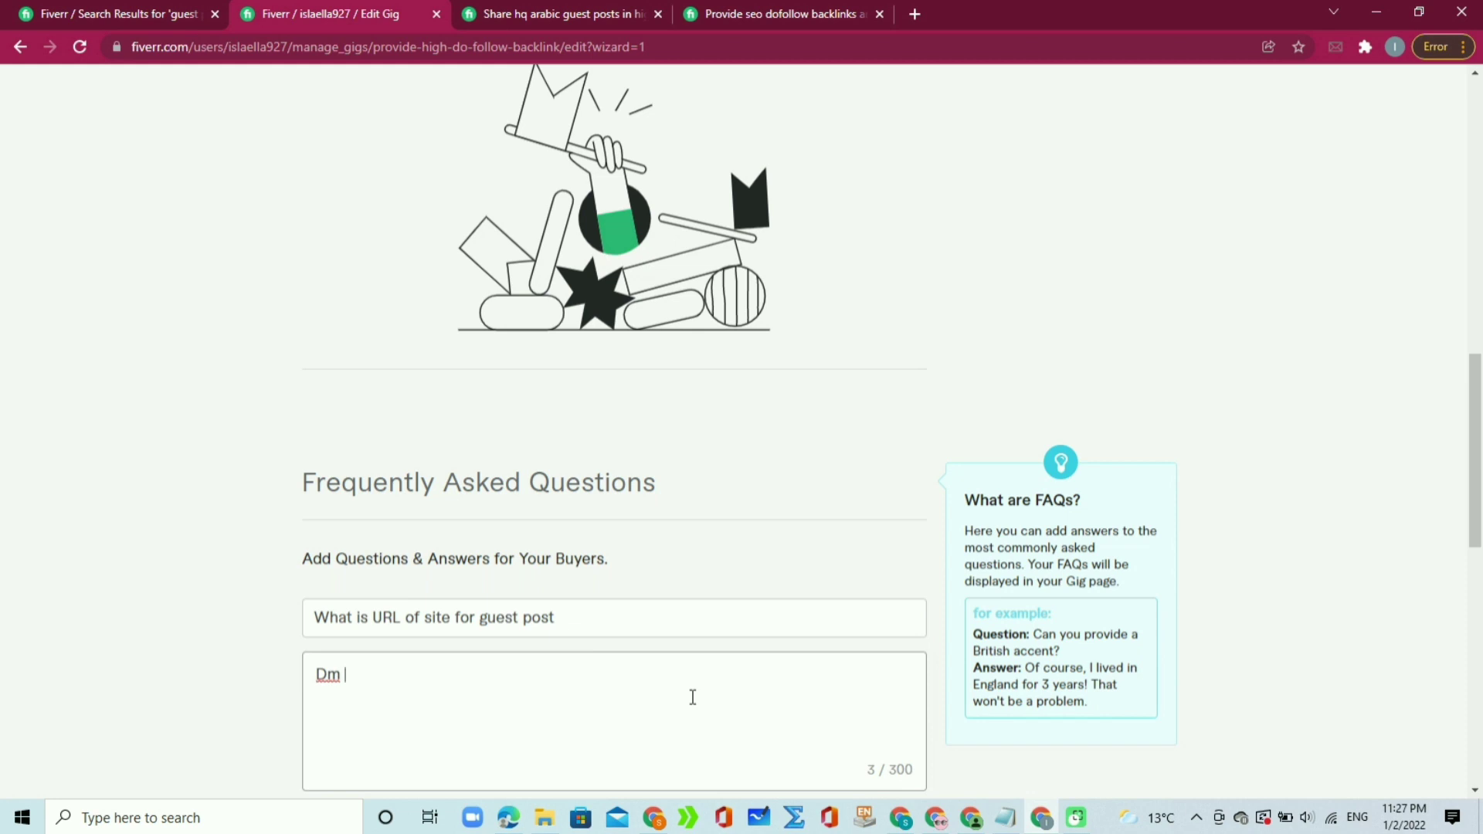
pyautogui.press('BackSpace')
pyautogui.press('BackSpace')
pyautogui.press('BackSpace')
pyautogui.write('Inbox me to know')
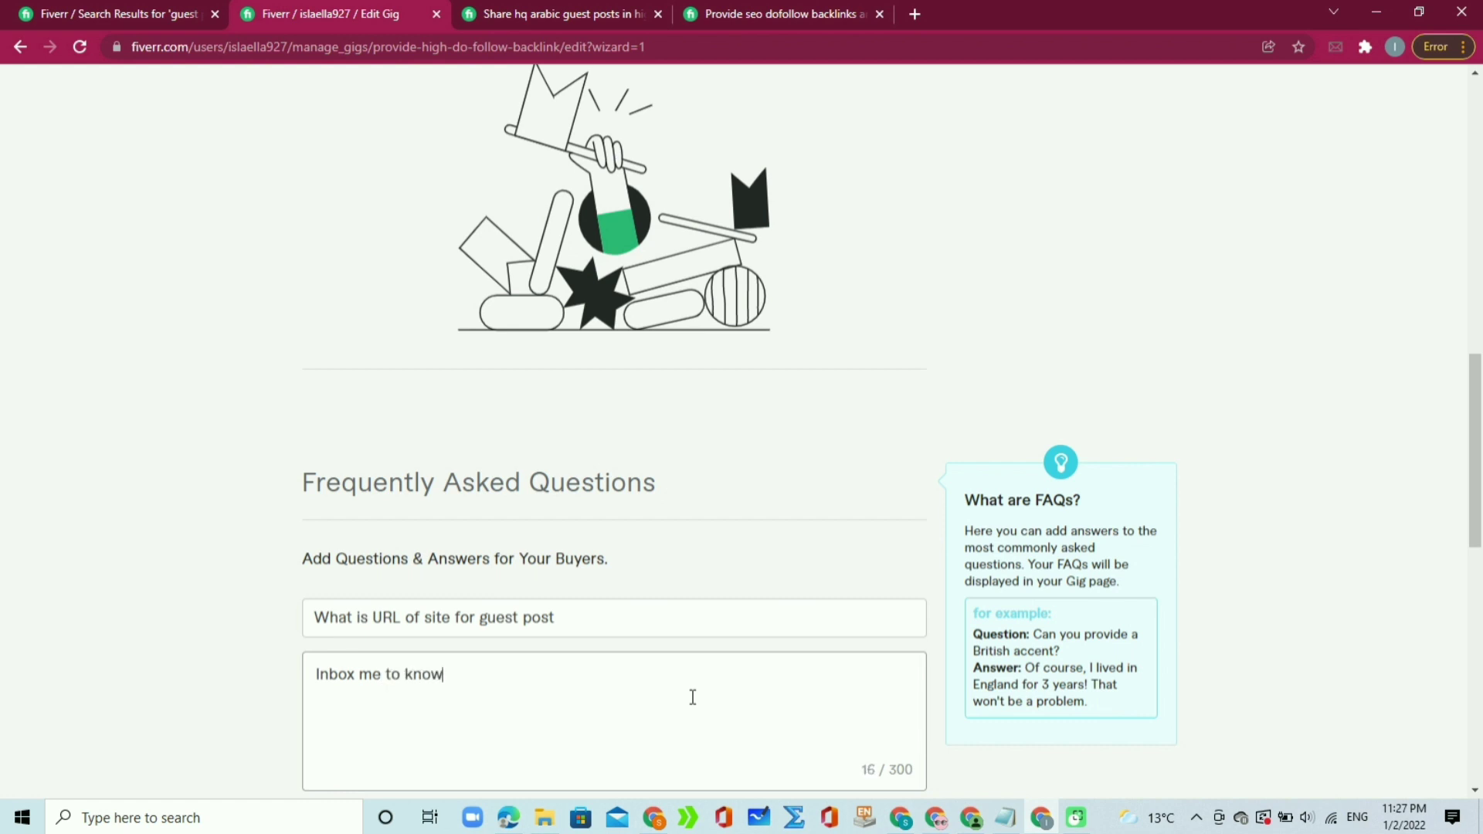
pyautogui.write(' about URL')
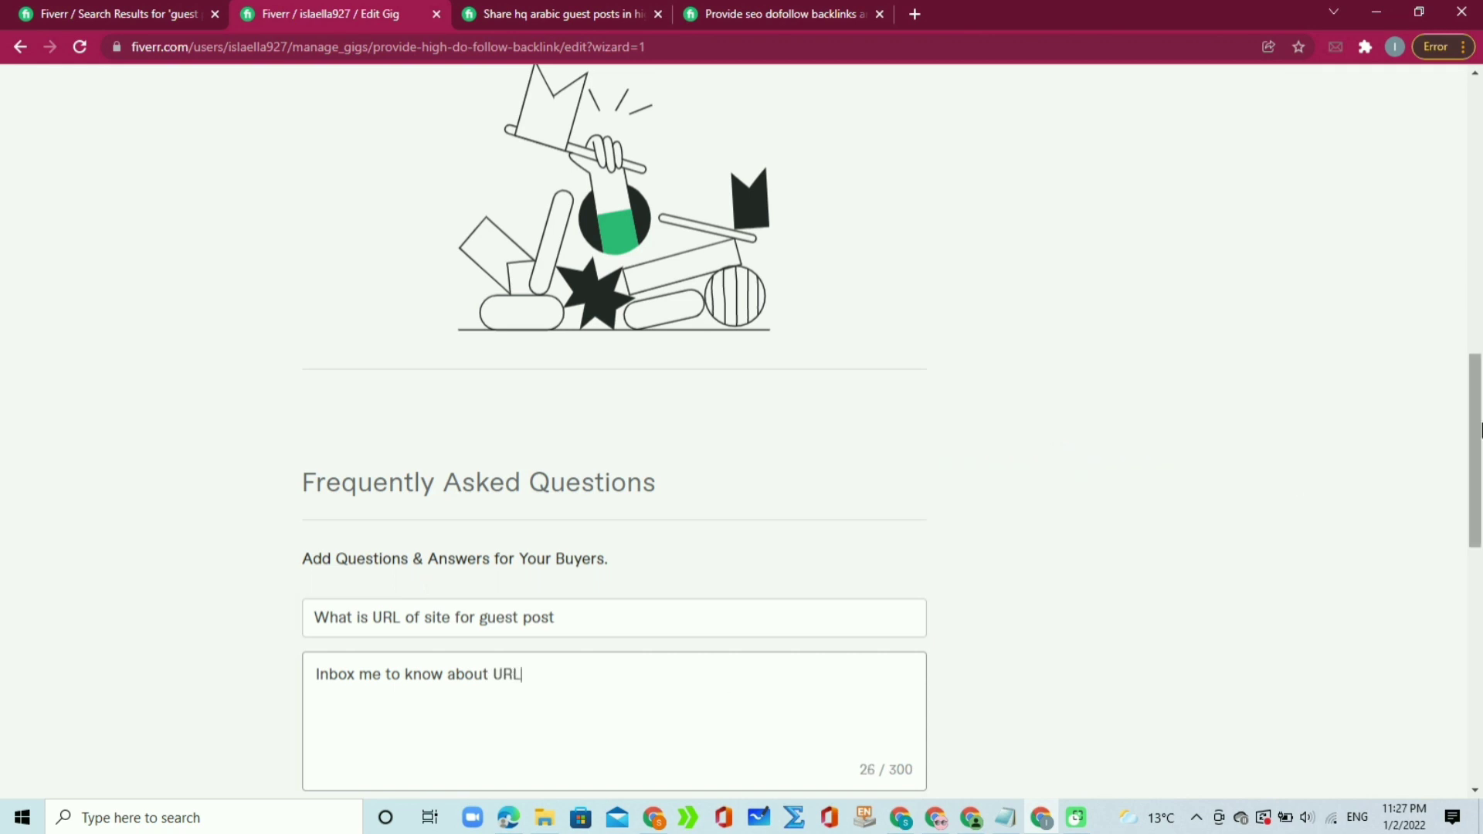
pyautogui.moveTo(1474, 431); pyautogui.dragTo(1460, 549)
pyautogui.click(914, 383)
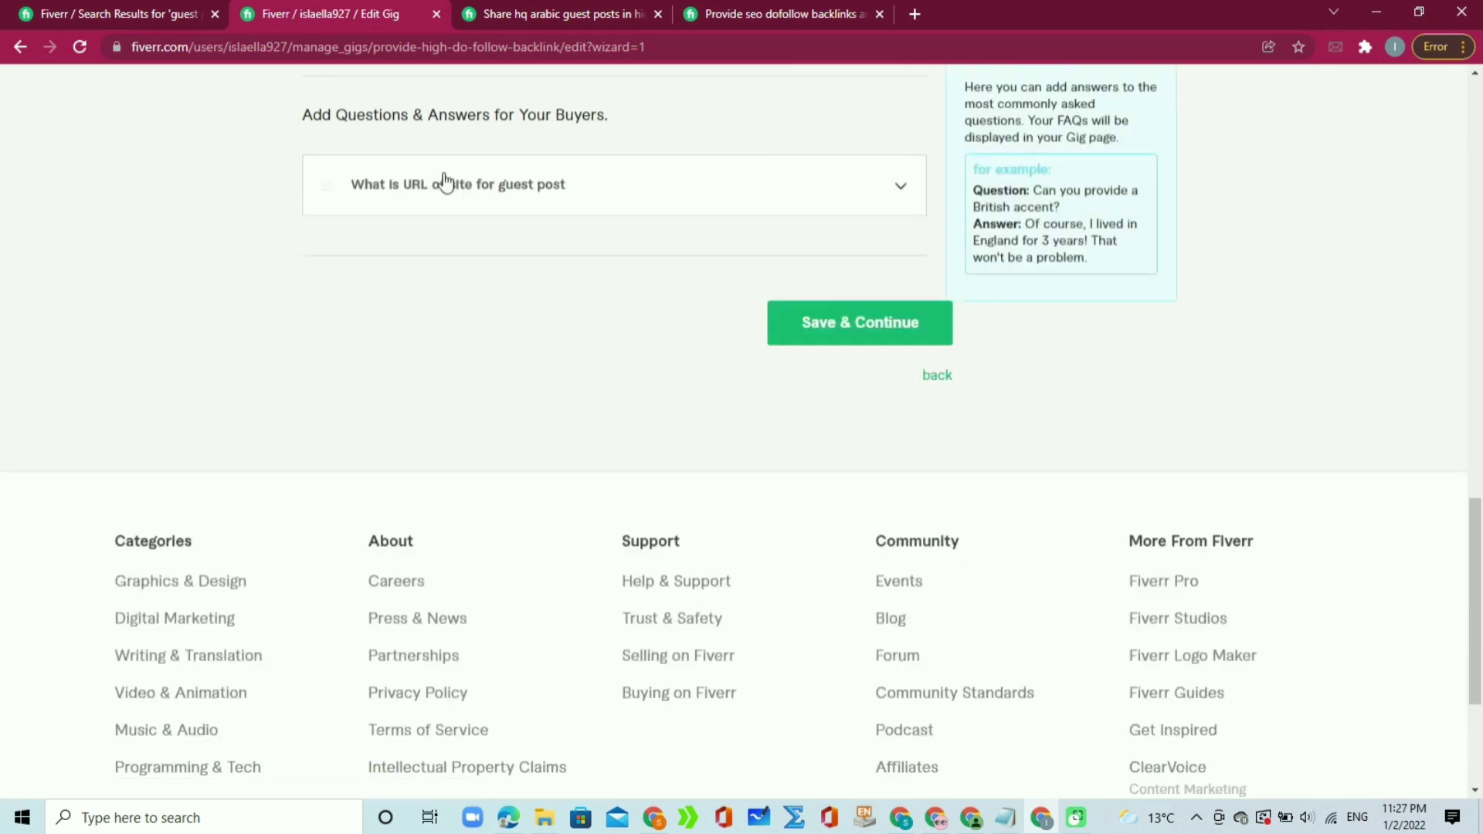
pyautogui.click(553, 195)
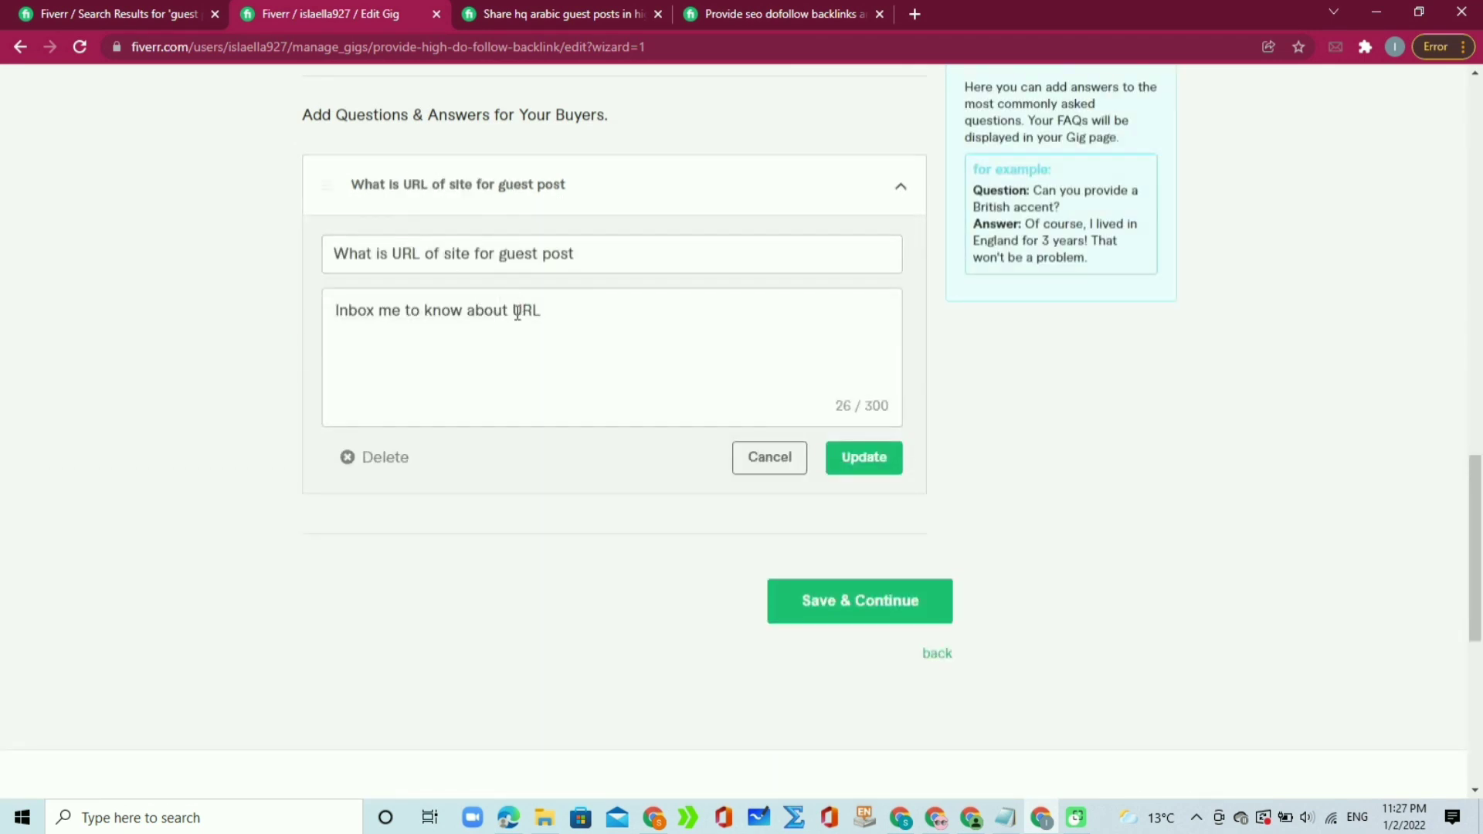
pyautogui.click(777, 458)
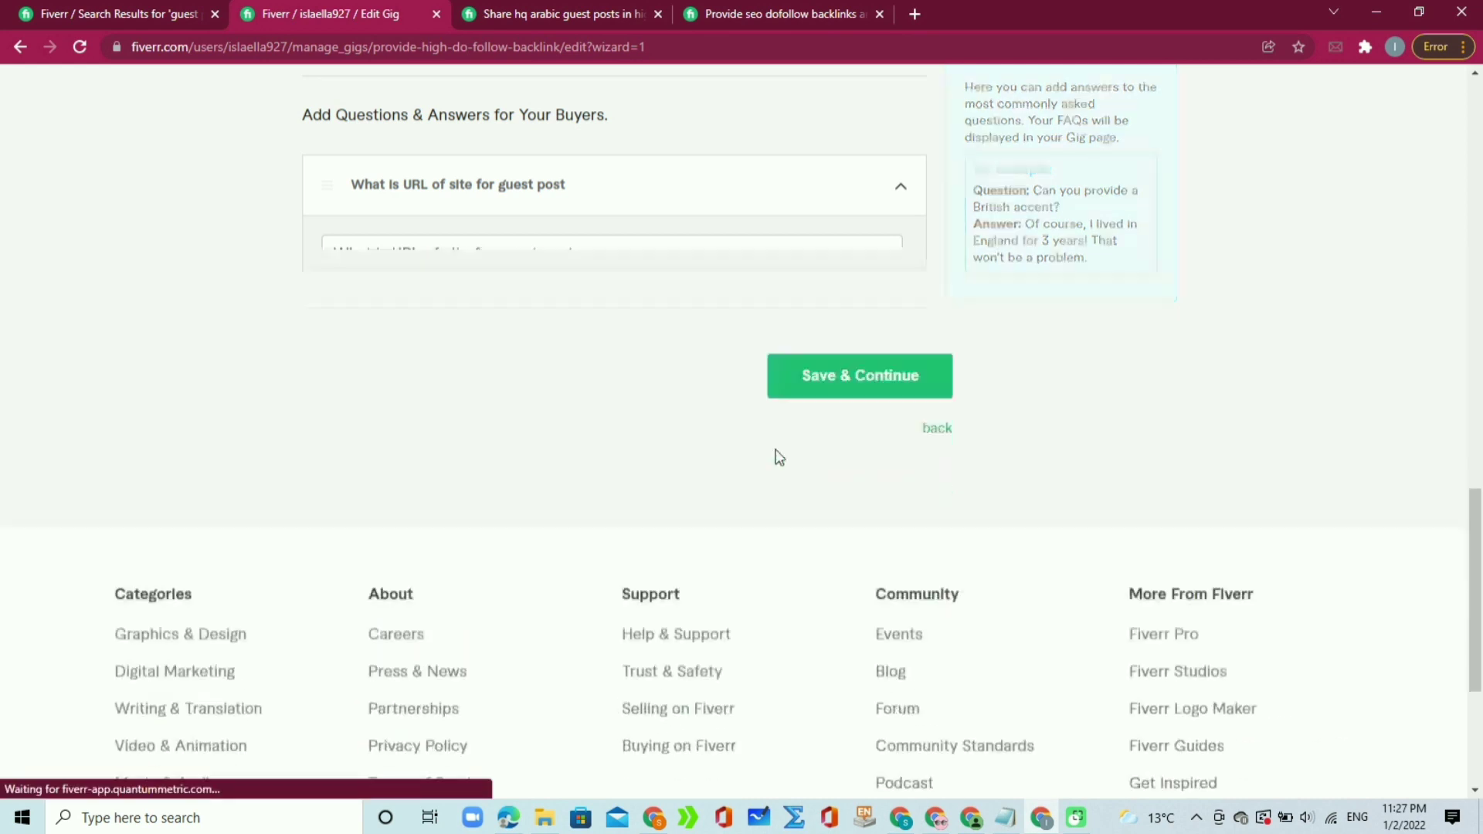
# Step: Save description and FAQ, then add the free-text requirement 'Before placing order inbox me Thanks'
pyautogui.click(825, 326)
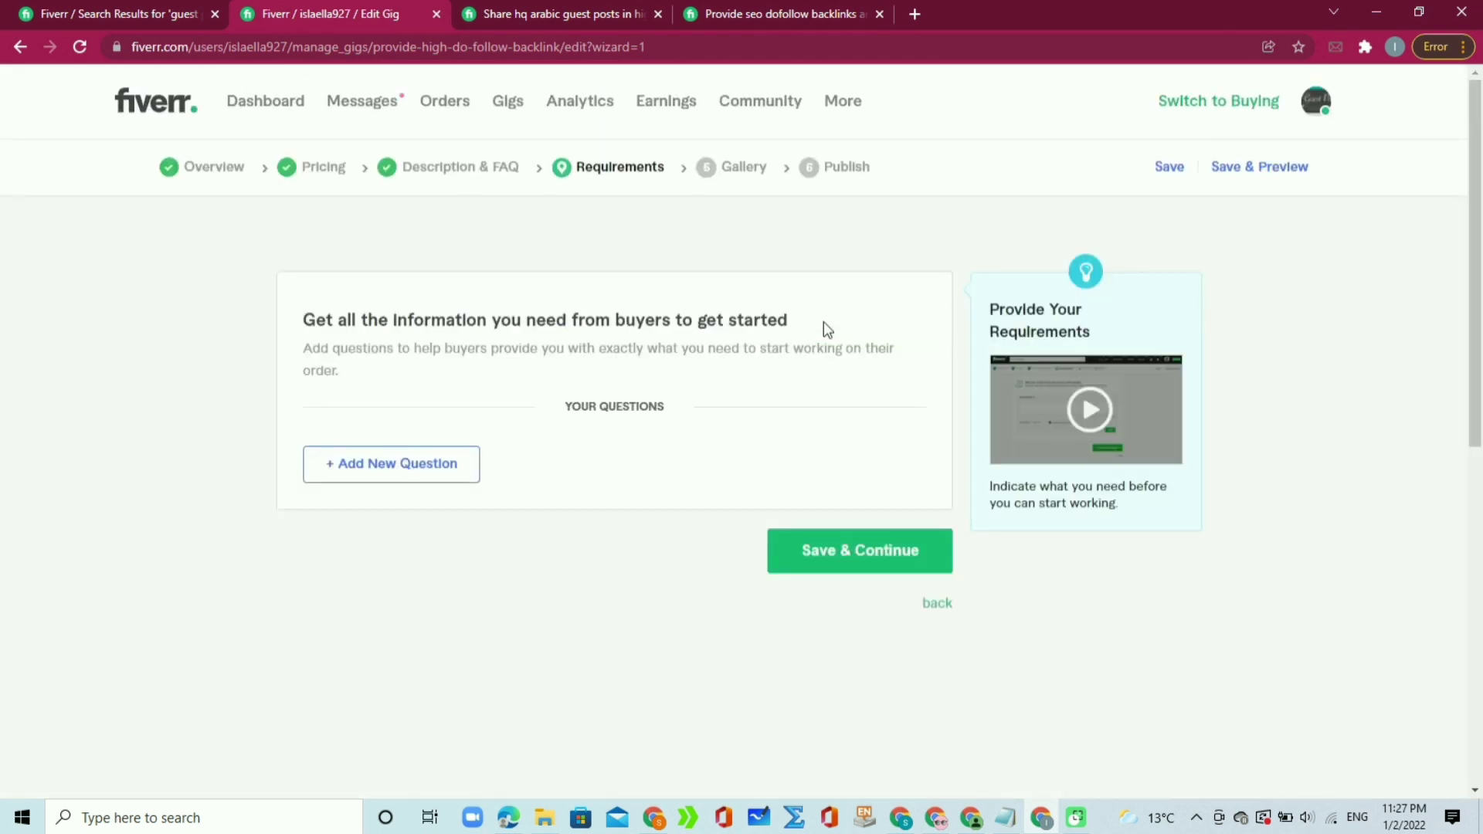
pyautogui.moveTo(316, 318); pyautogui.dragTo(813, 327)
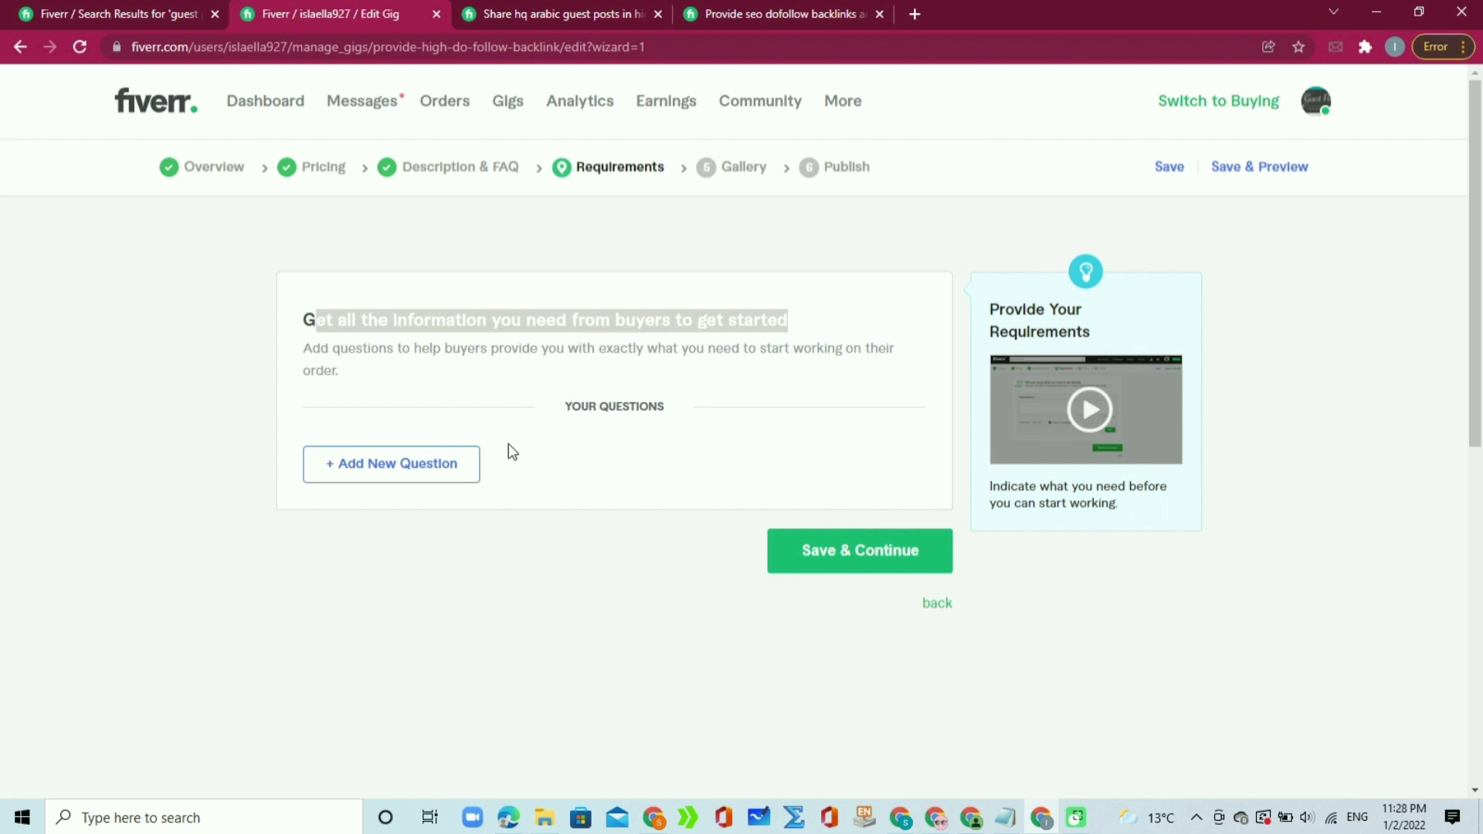
pyautogui.click(442, 471)
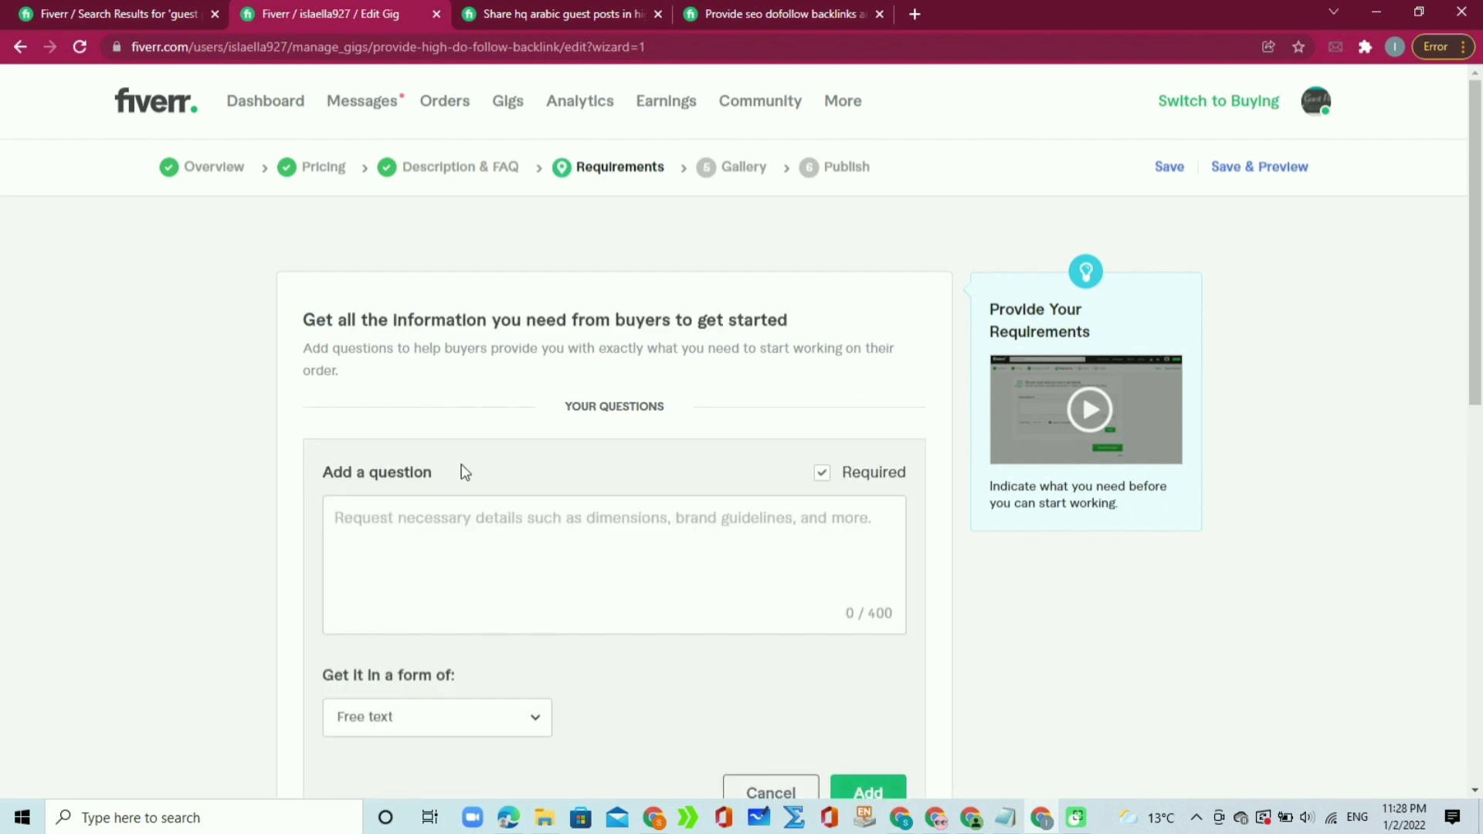
pyautogui.click(472, 520)
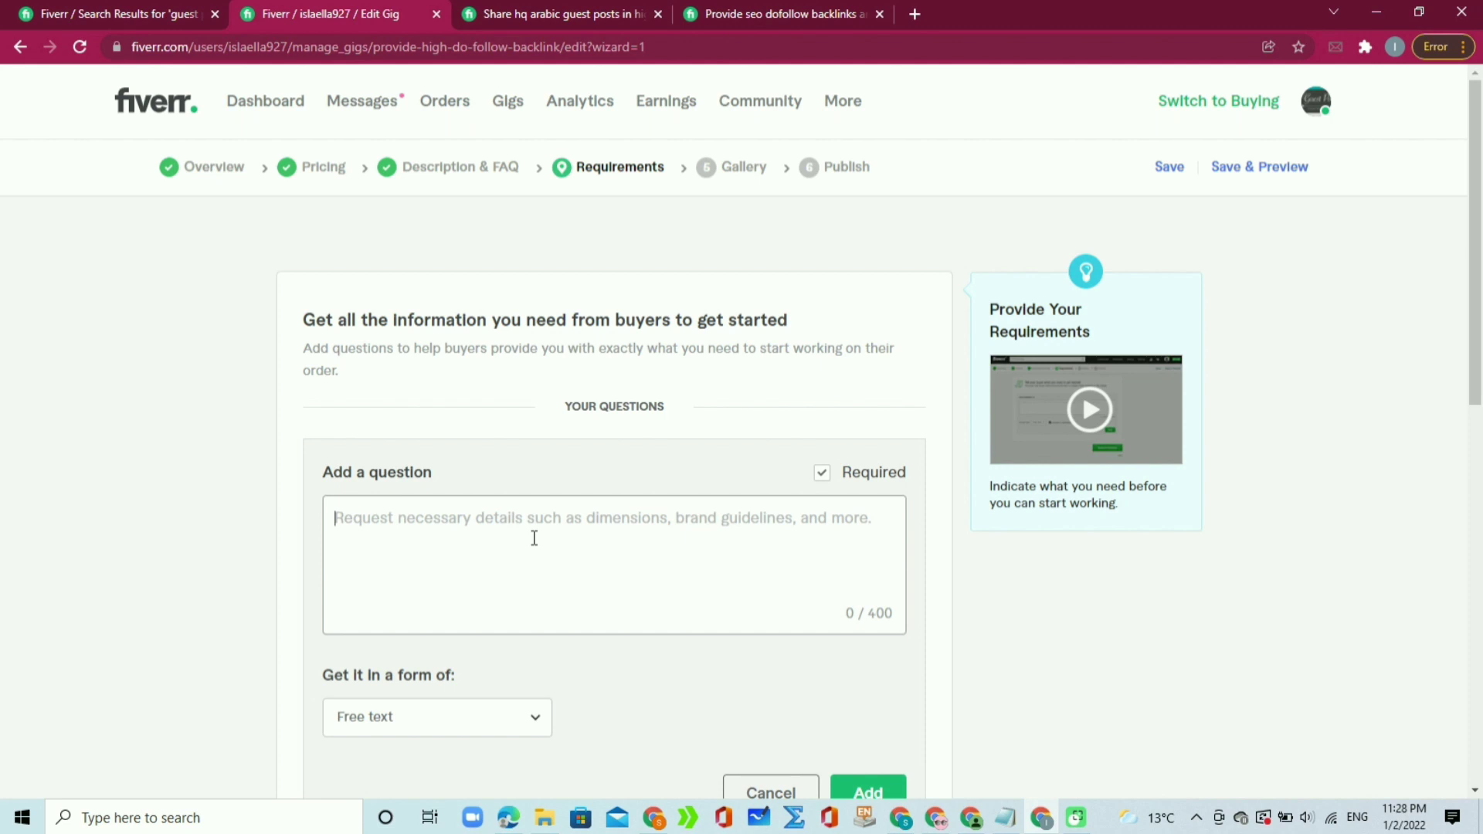
pyautogui.write('Before ')
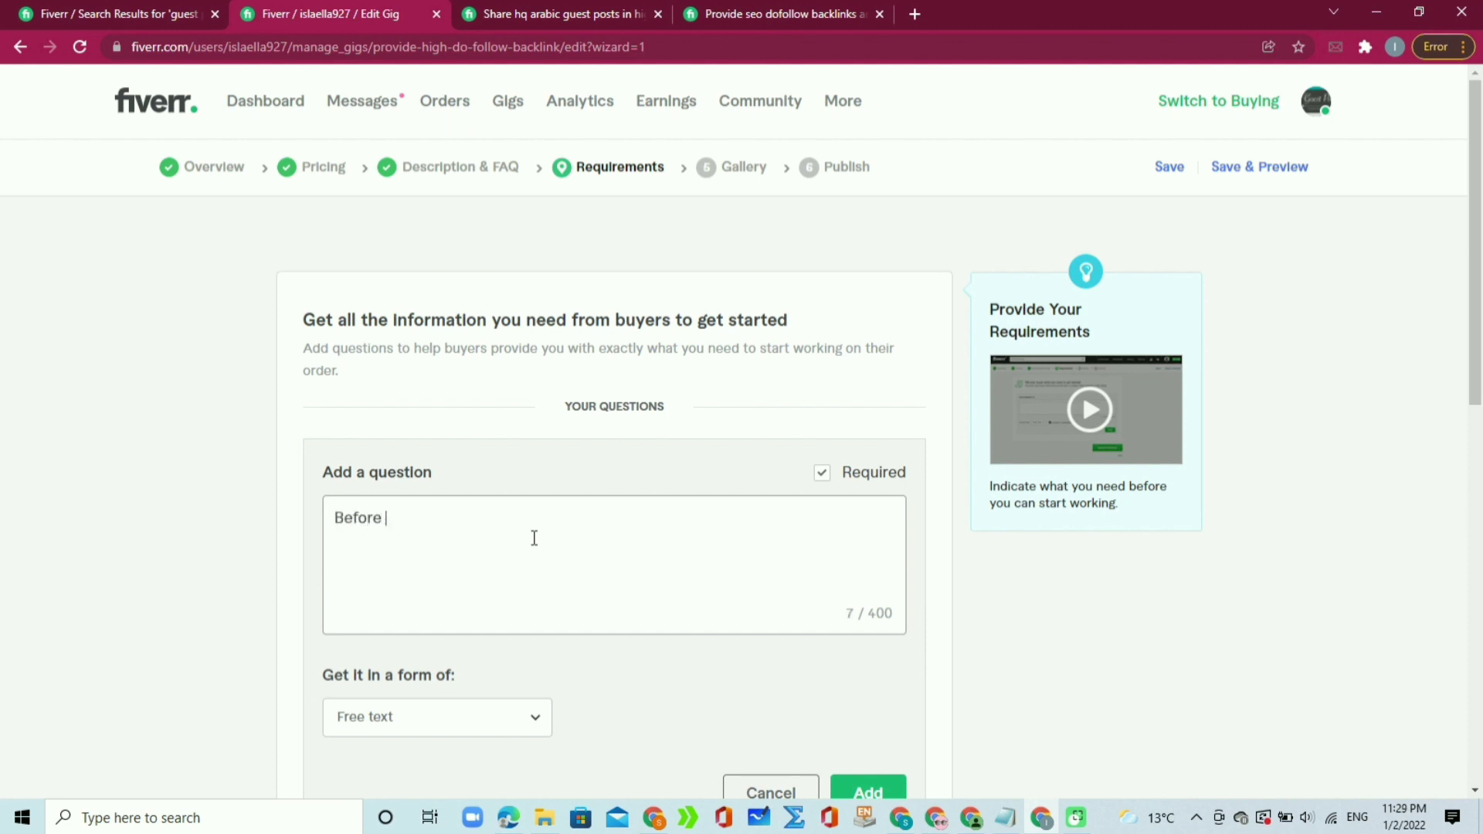
pyautogui.write('placing order inbox me ')
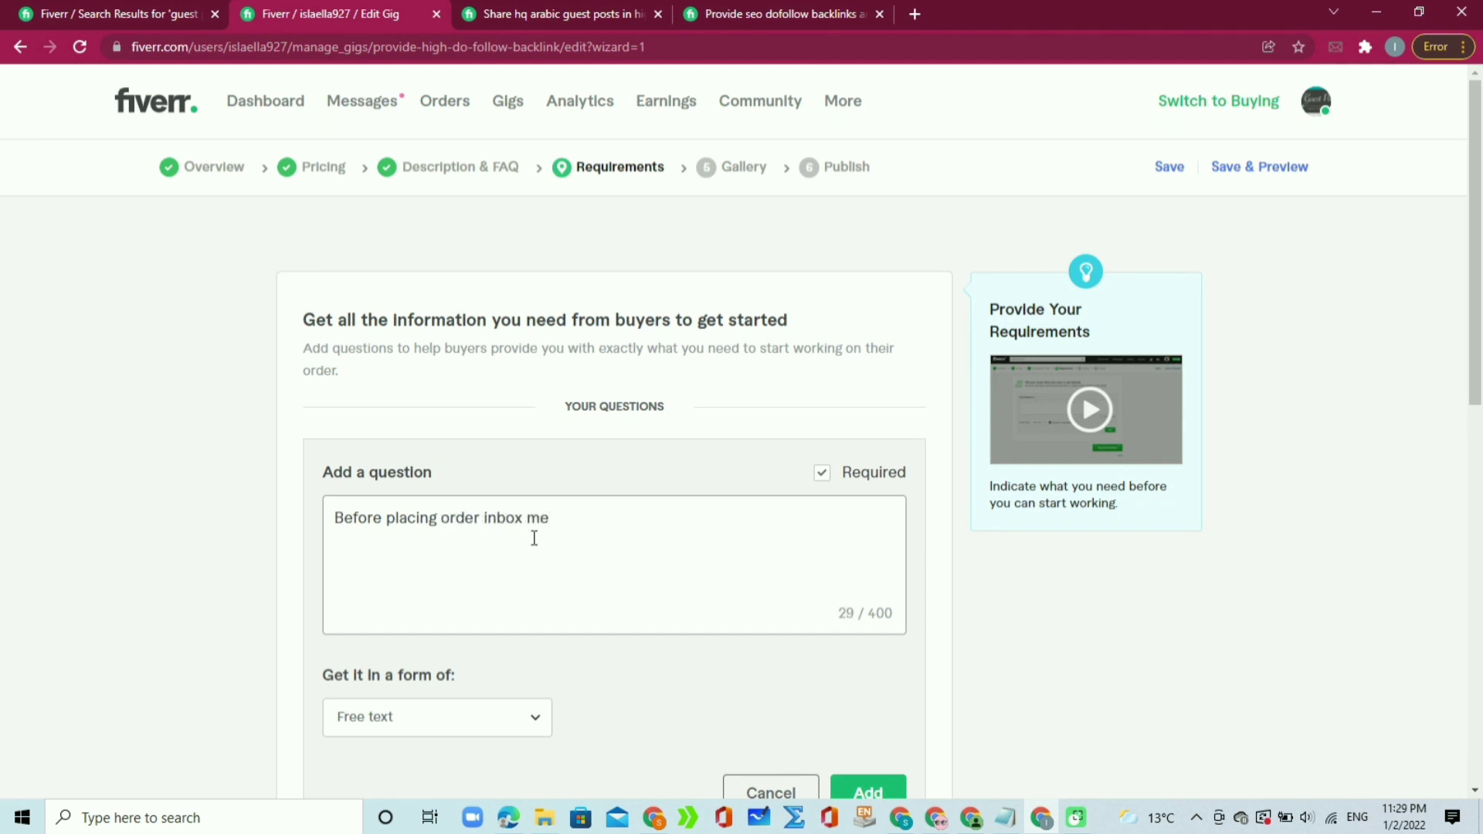
pyautogui.write('Thanks')
pyautogui.scroll(-2, 1475, 375)
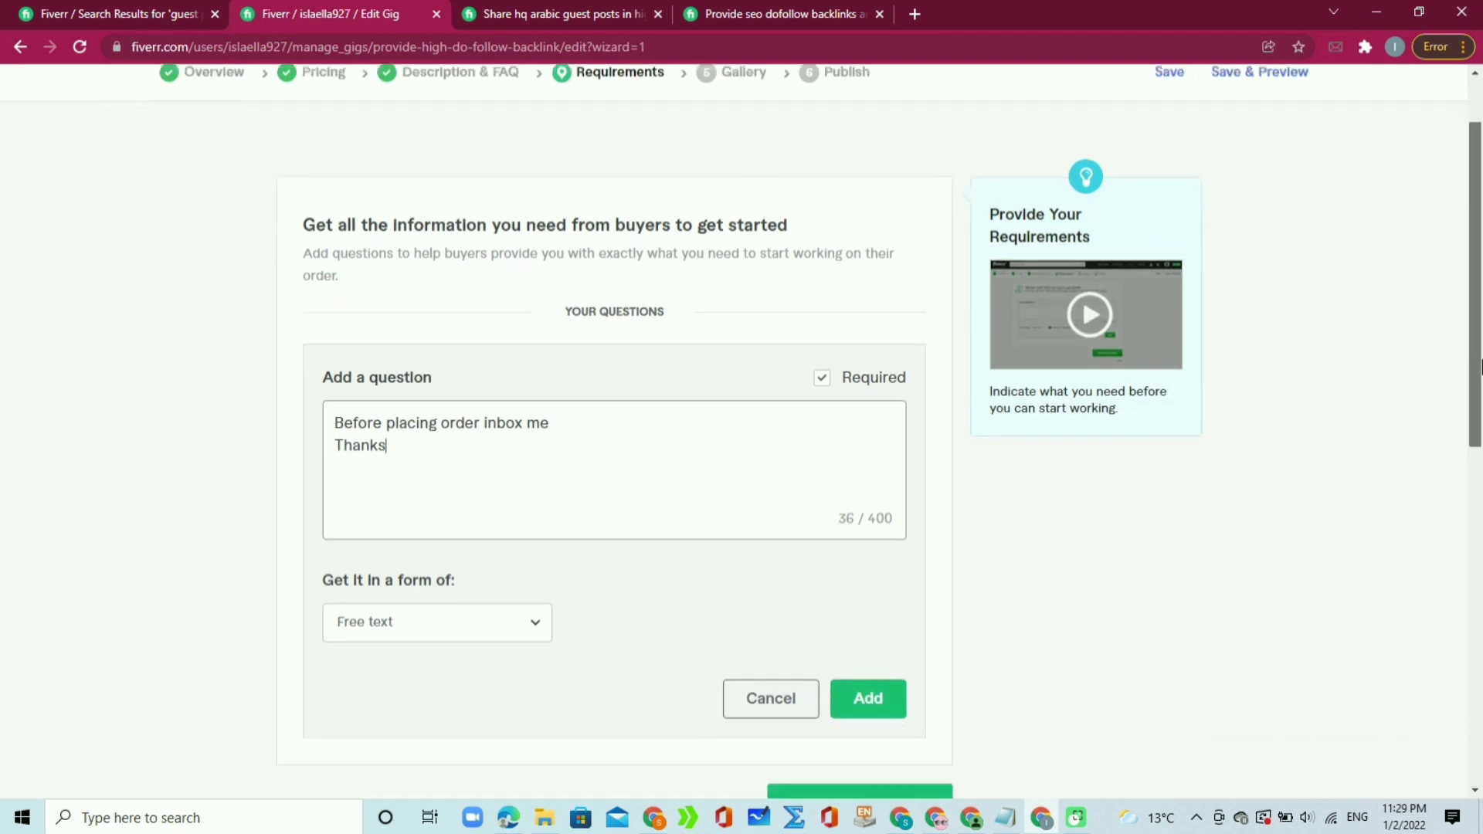
pyautogui.scroll(-1, 1476, 377)
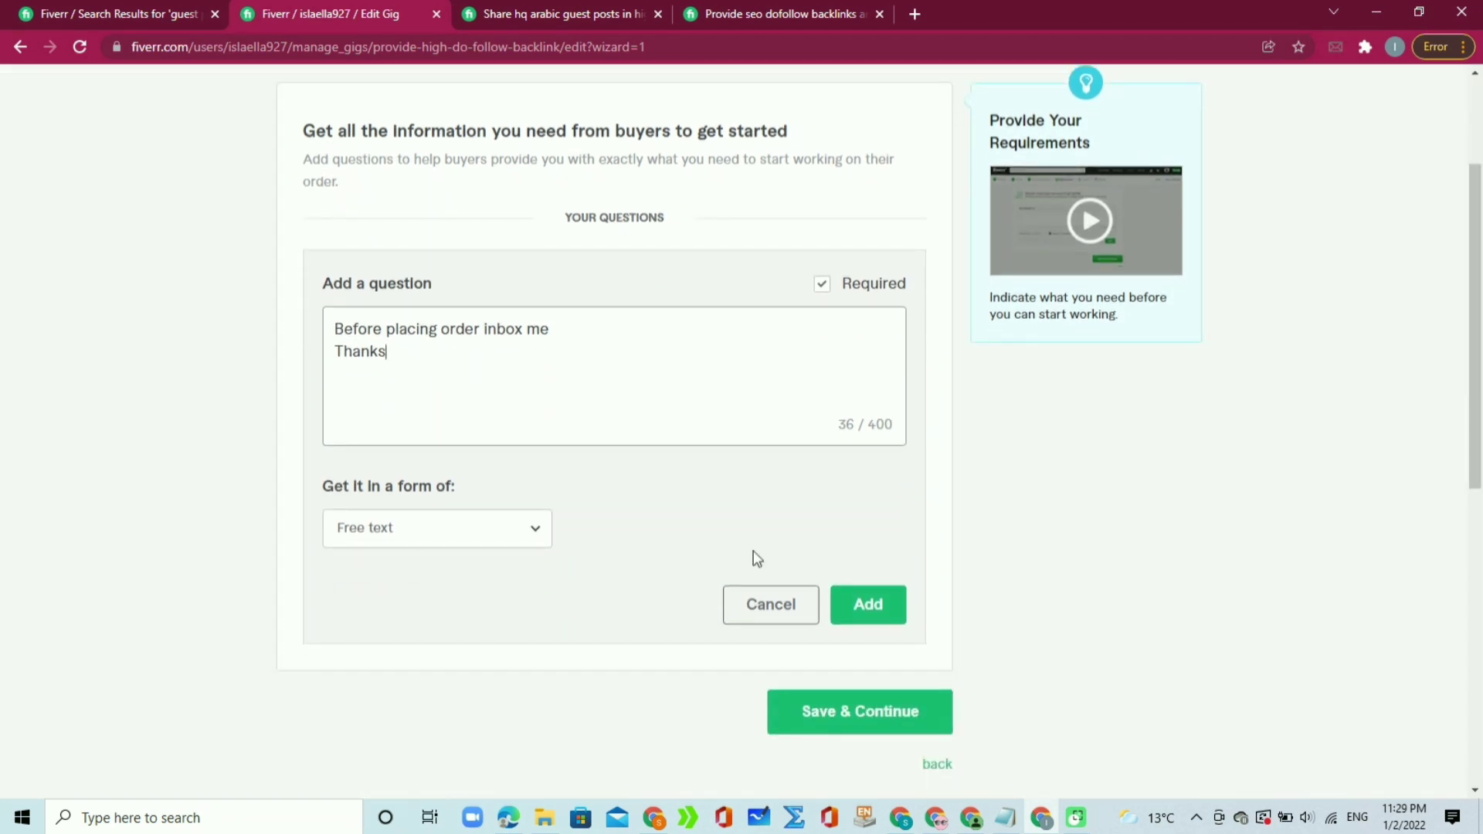
pyautogui.click(530, 537)
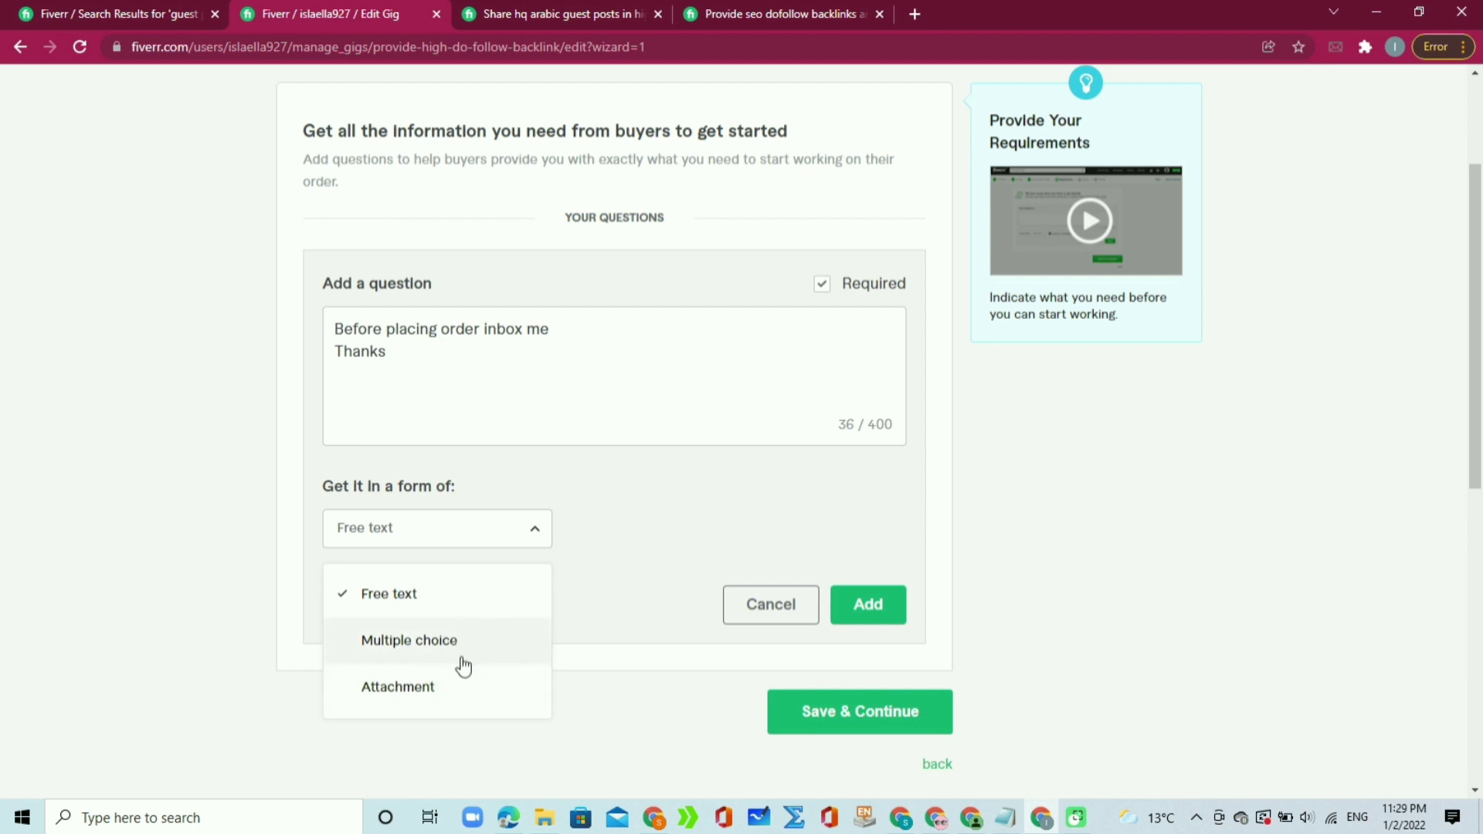
pyautogui.click(744, 503)
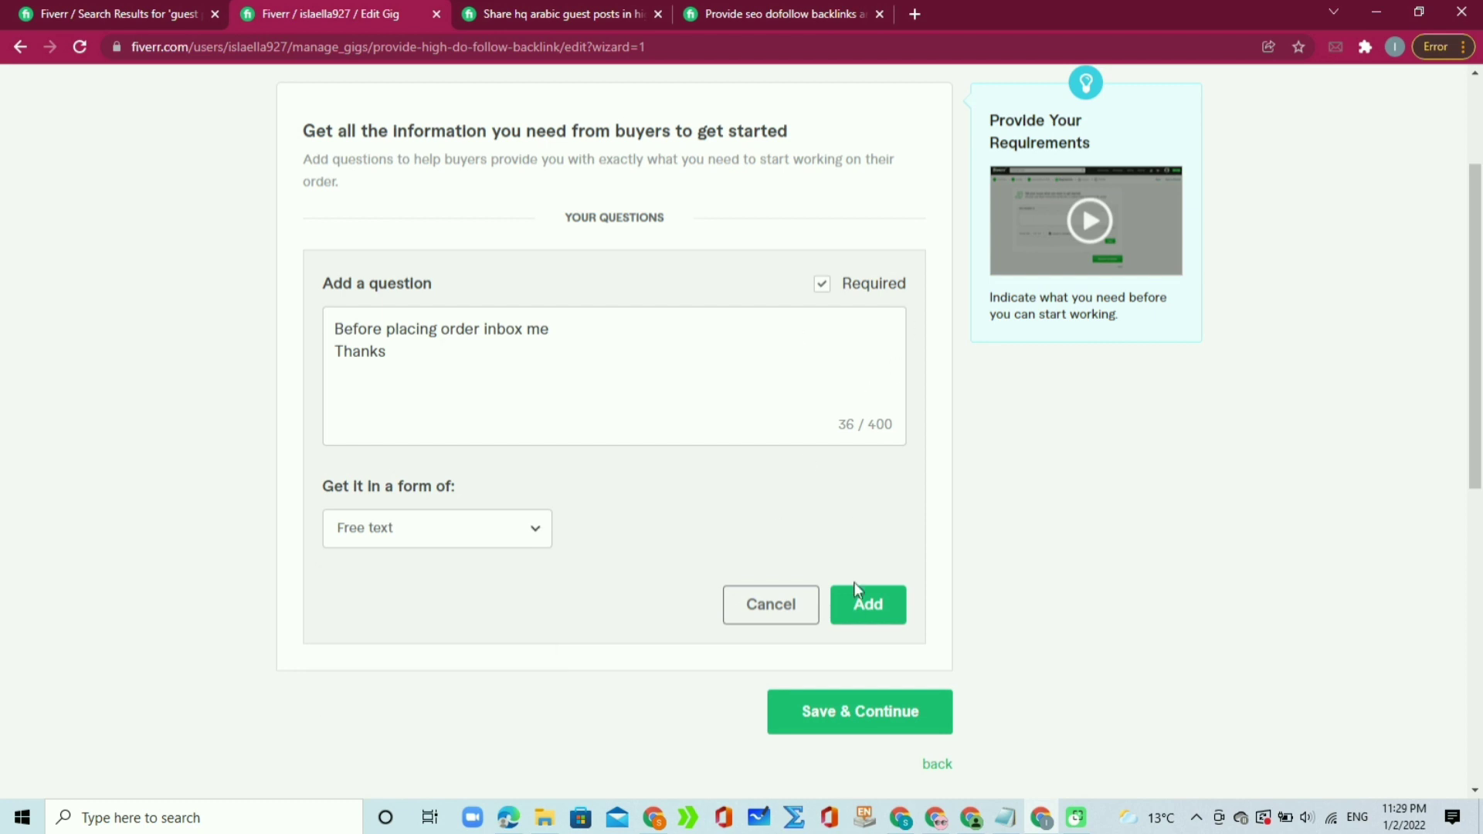
pyautogui.click(857, 605)
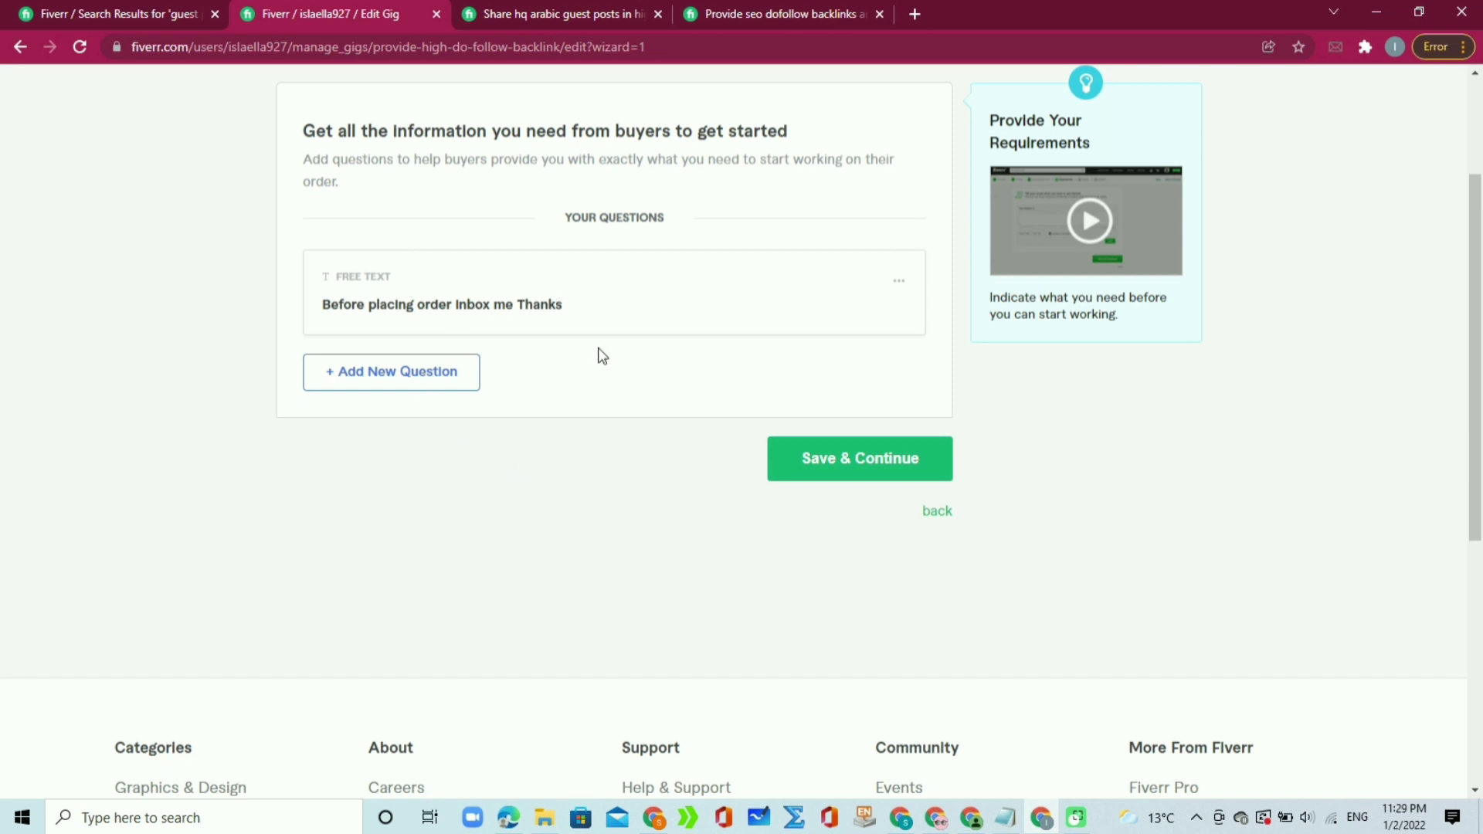
# Step: Save the requirements and dismiss the gig image guide on the Gallery step
pyautogui.click(817, 469)
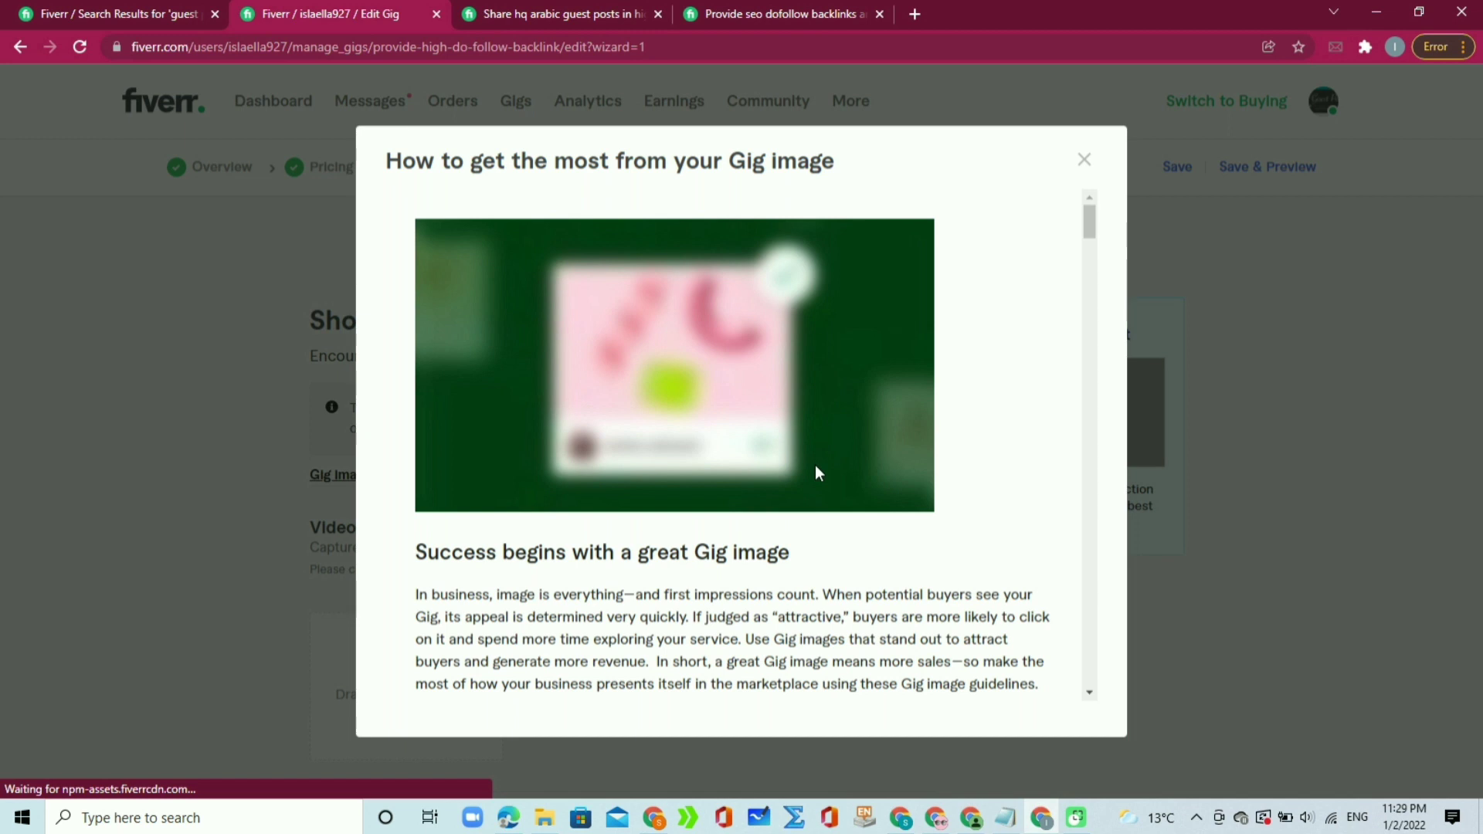
pyautogui.click(1085, 160)
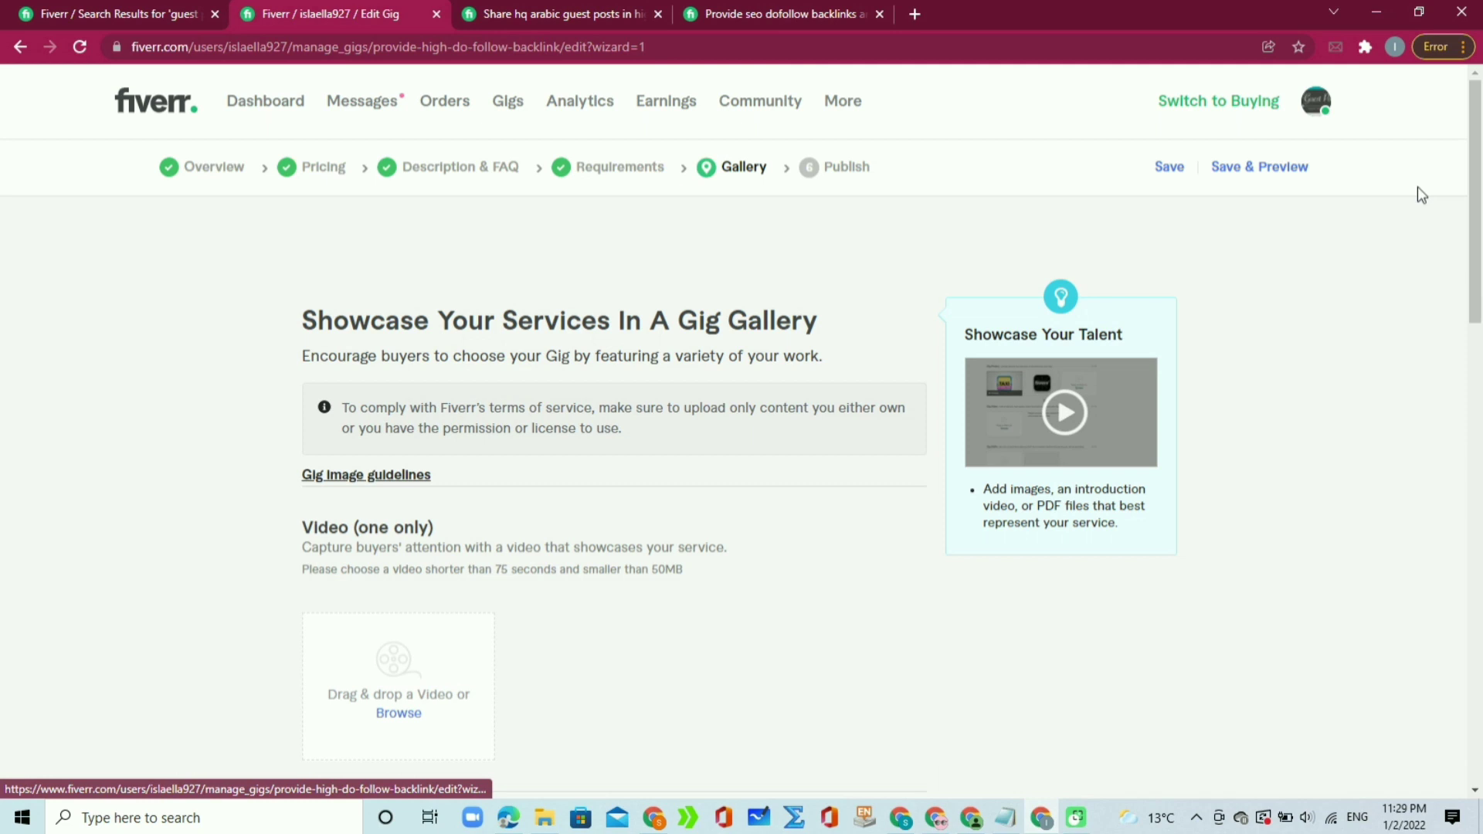
pyautogui.scroll(-3, 1452, 284)
pyautogui.scroll(-6, 1452, 283)
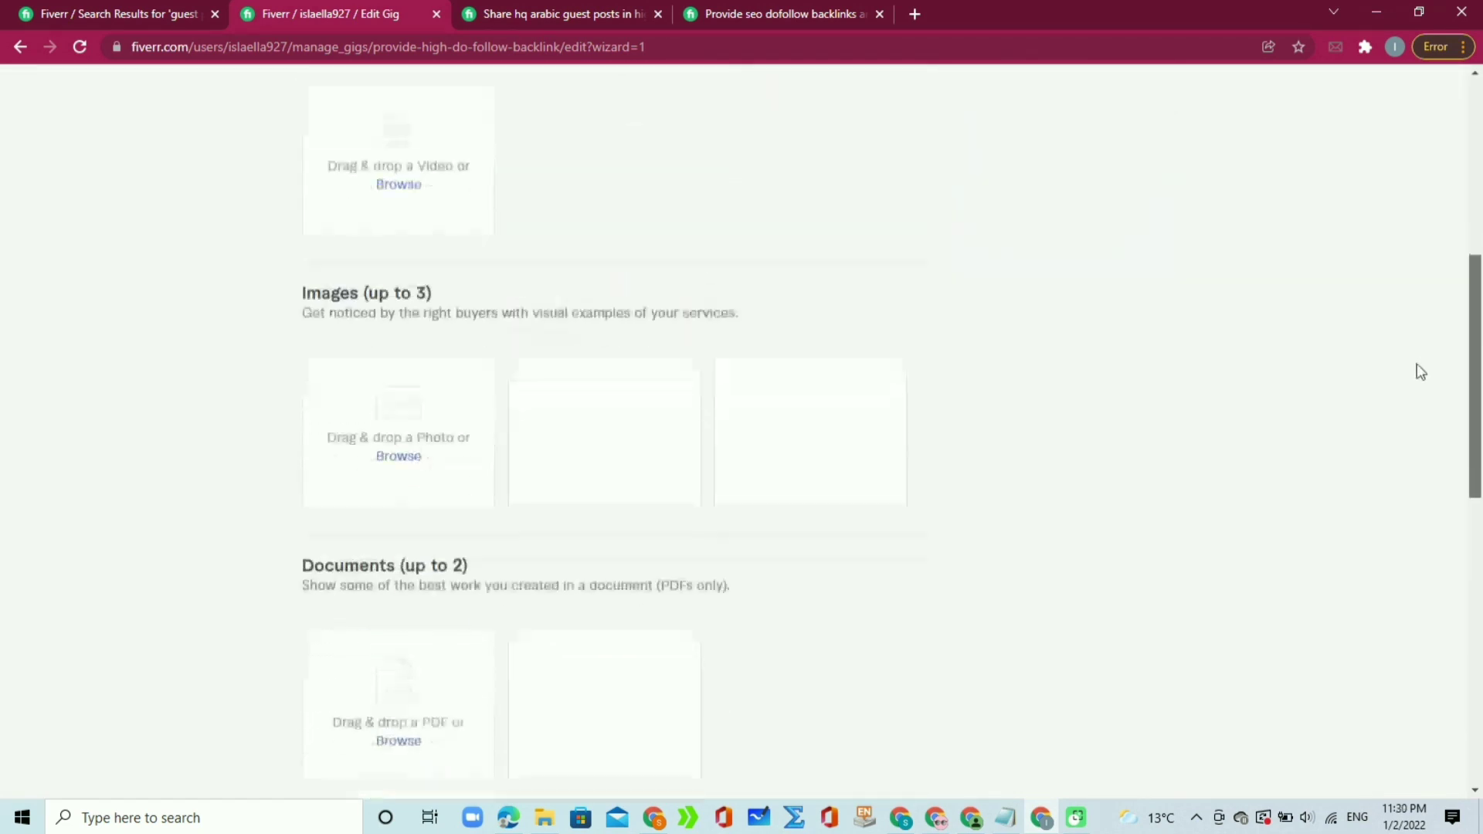
pyautogui.scroll(4, 1417, 406)
pyautogui.scroll(3, 1439, 340)
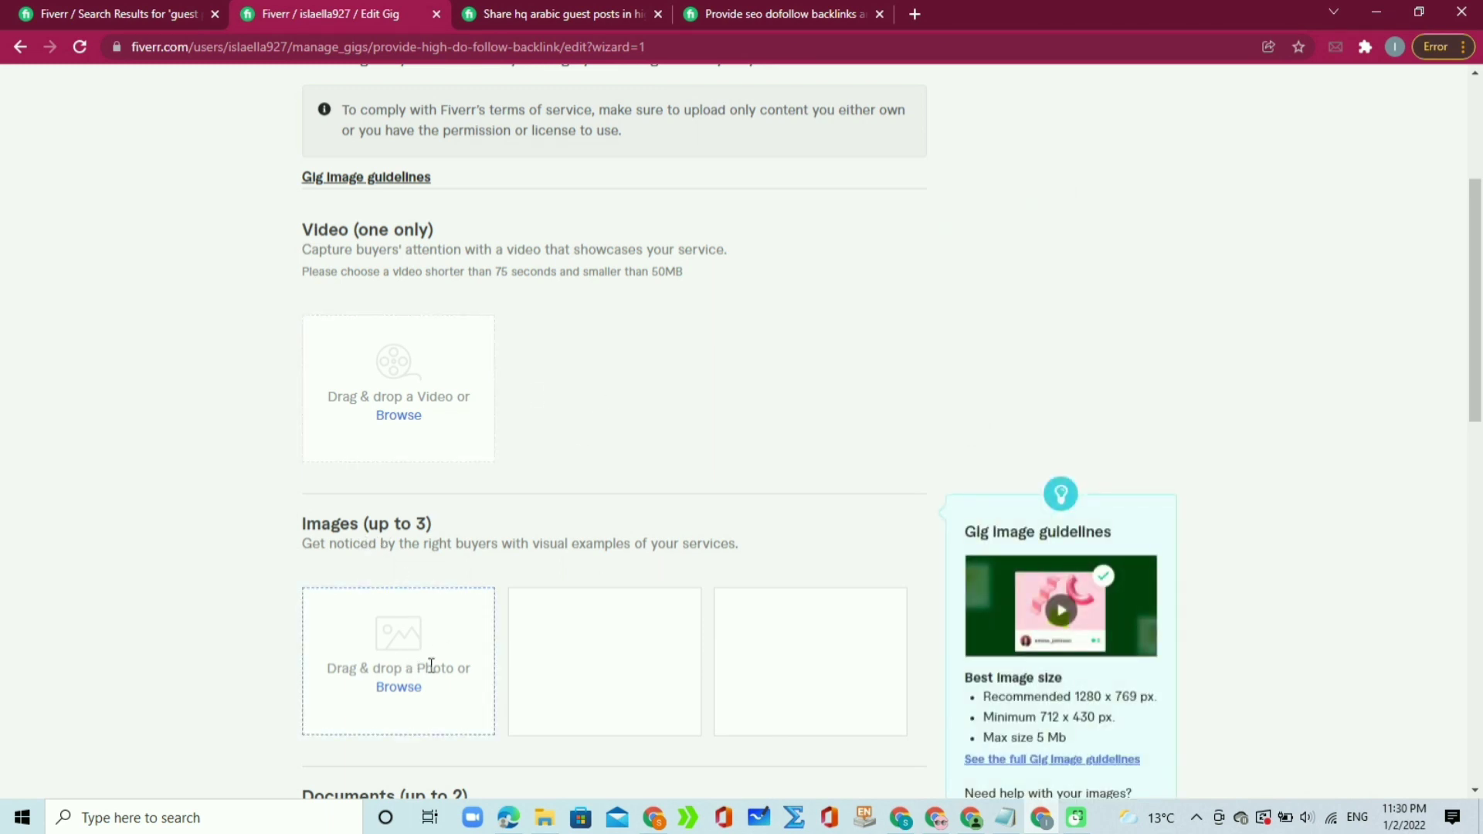
# Step: Upload the DA 35-85 traffic backlink banner as the gallery image and continue to Publish
pyautogui.click(398, 688)
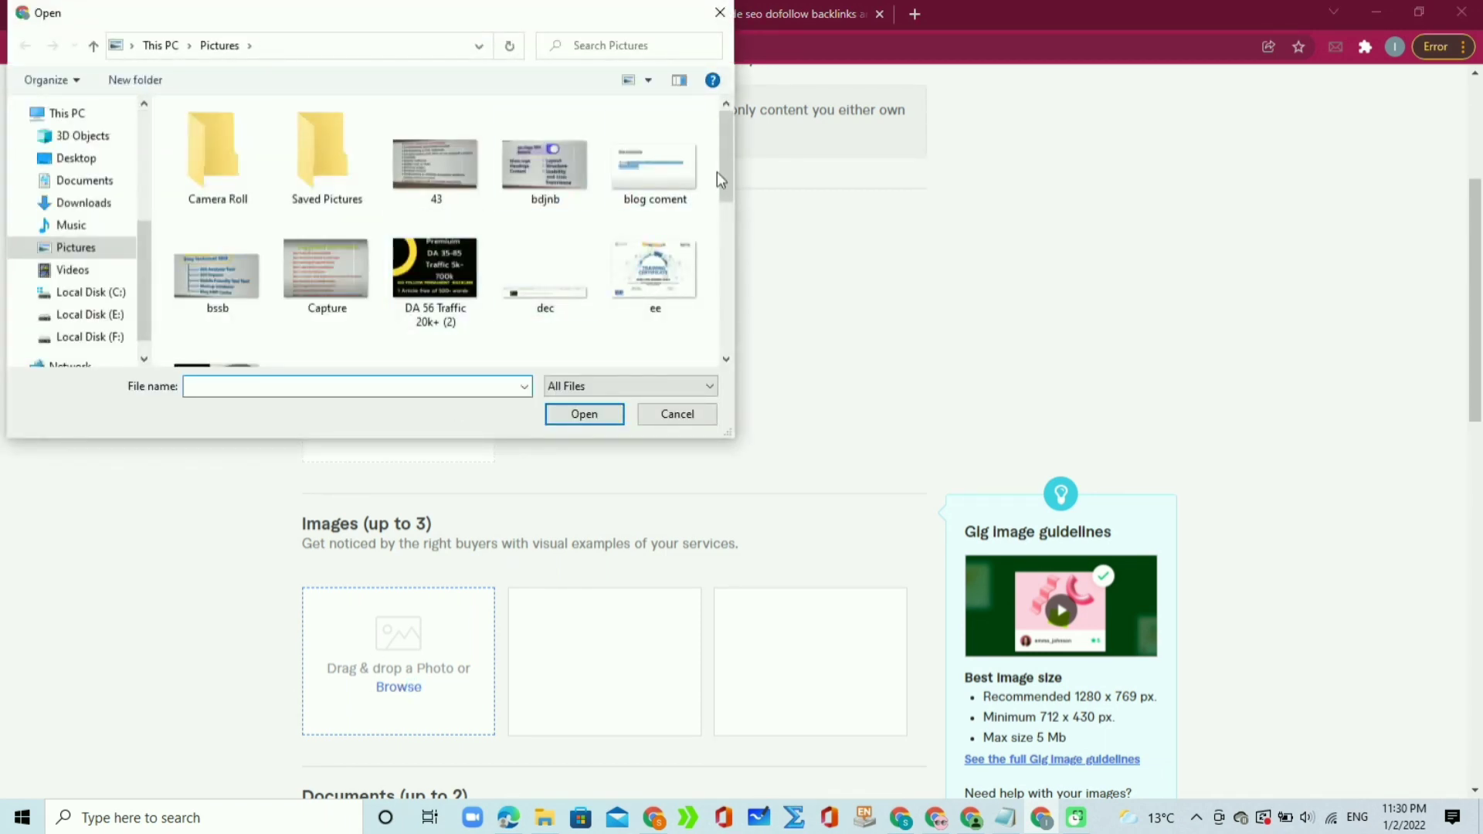
pyautogui.moveTo(726, 170); pyautogui.dragTo(718, 212)
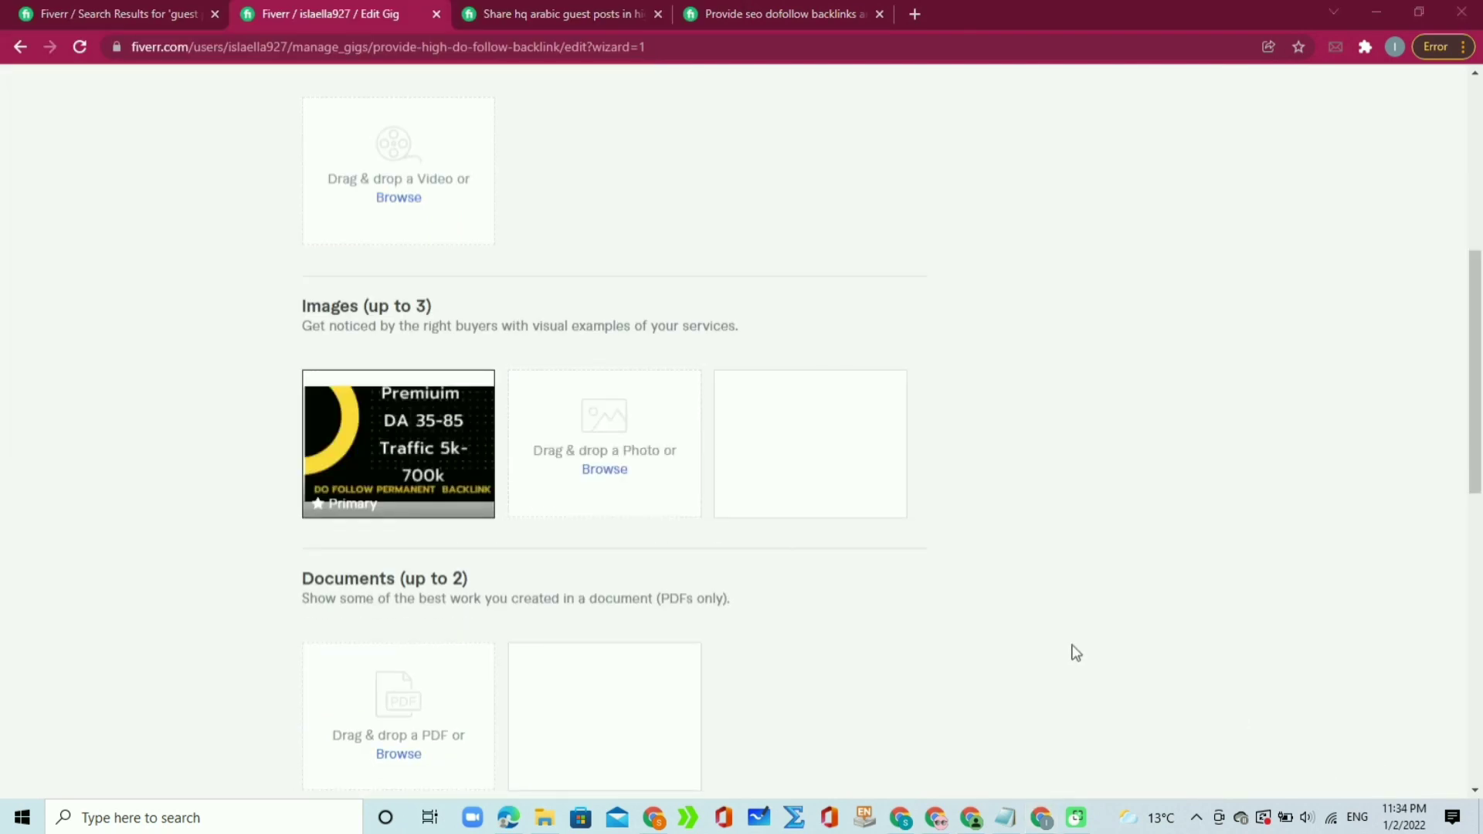
pyautogui.moveTo(434, 439)
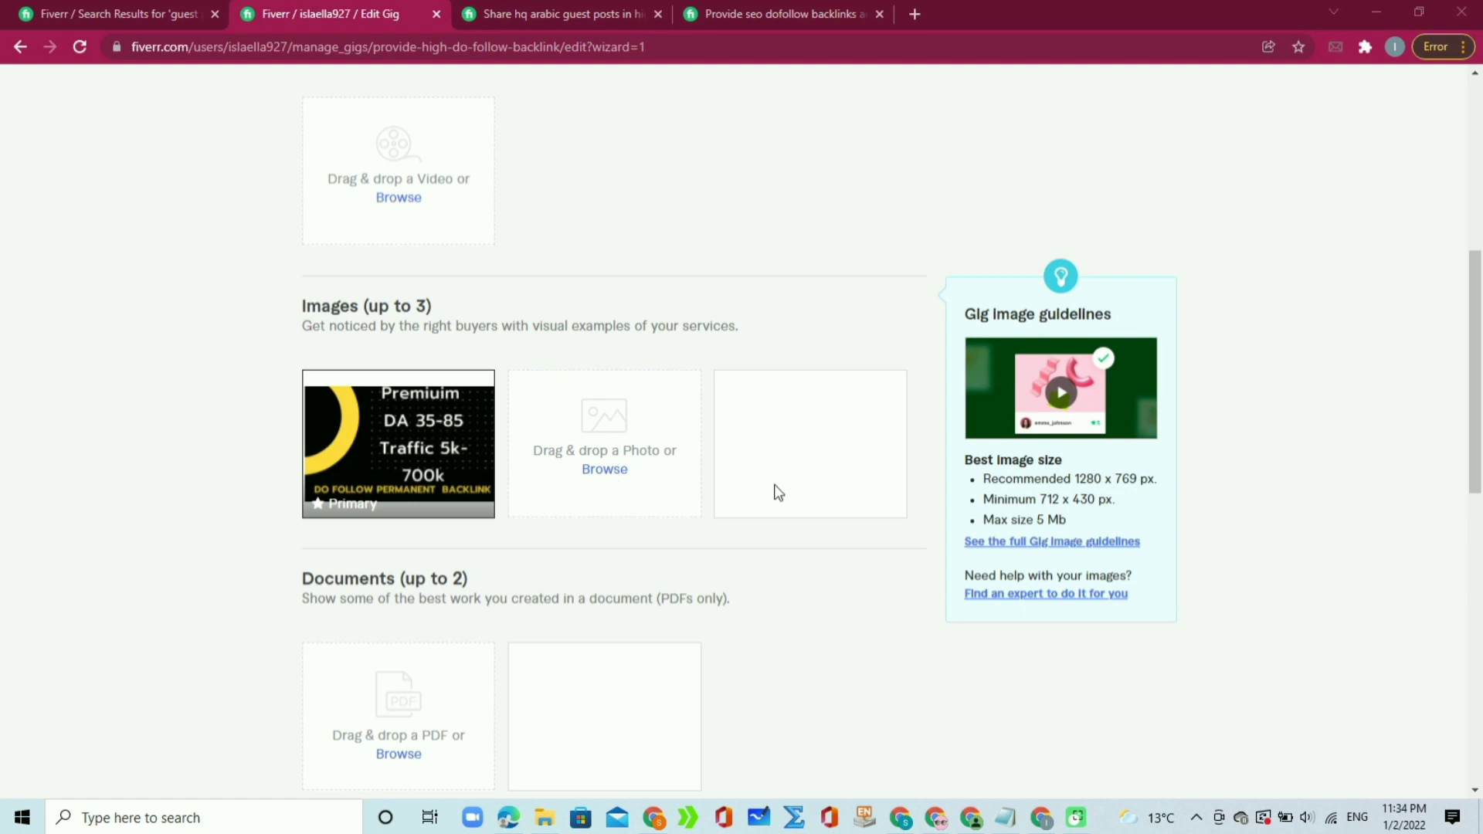
pyautogui.moveTo(1480, 325); pyautogui.dragTo(1480, 400)
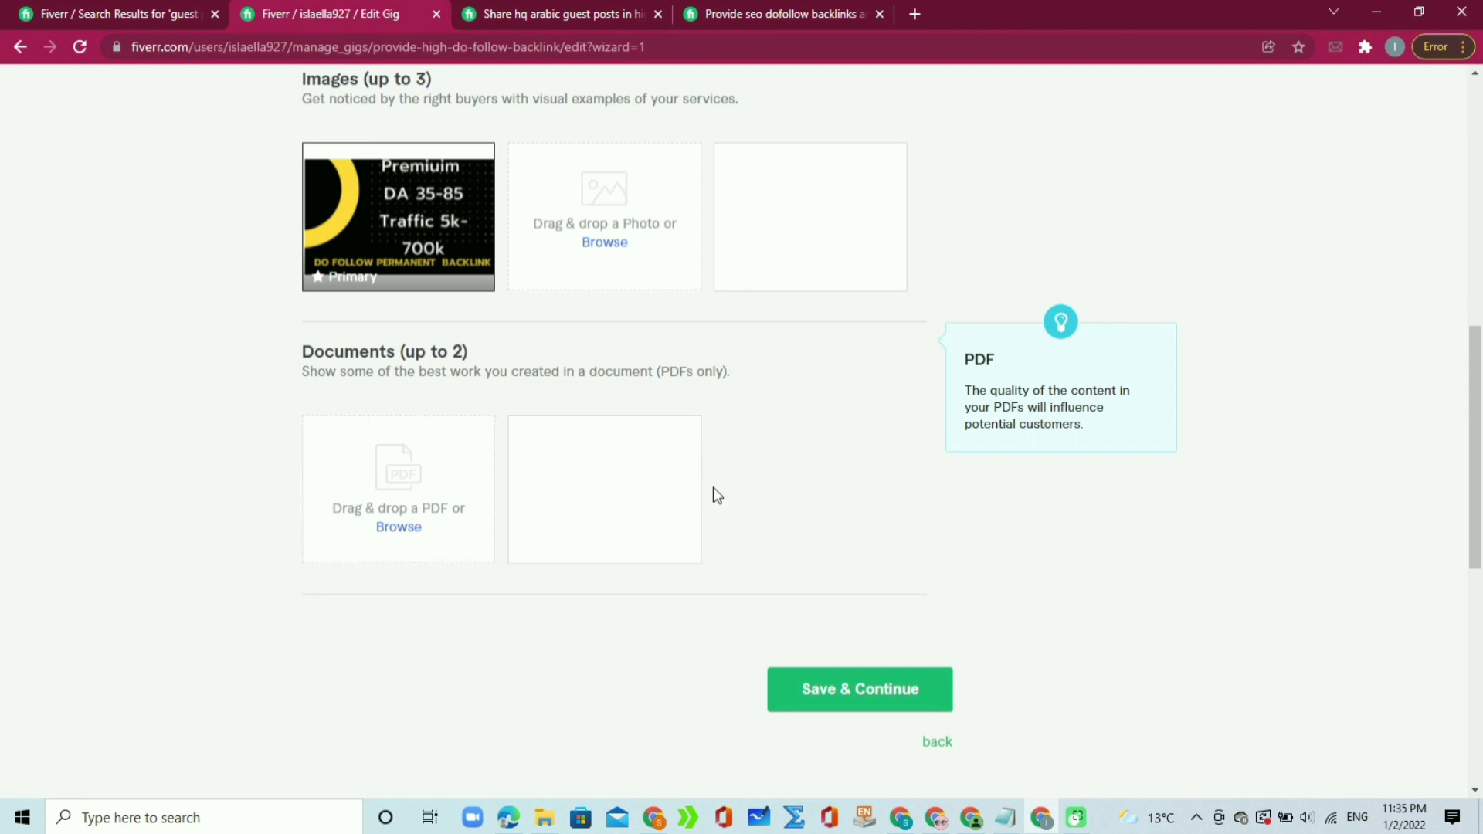
pyautogui.click(847, 706)
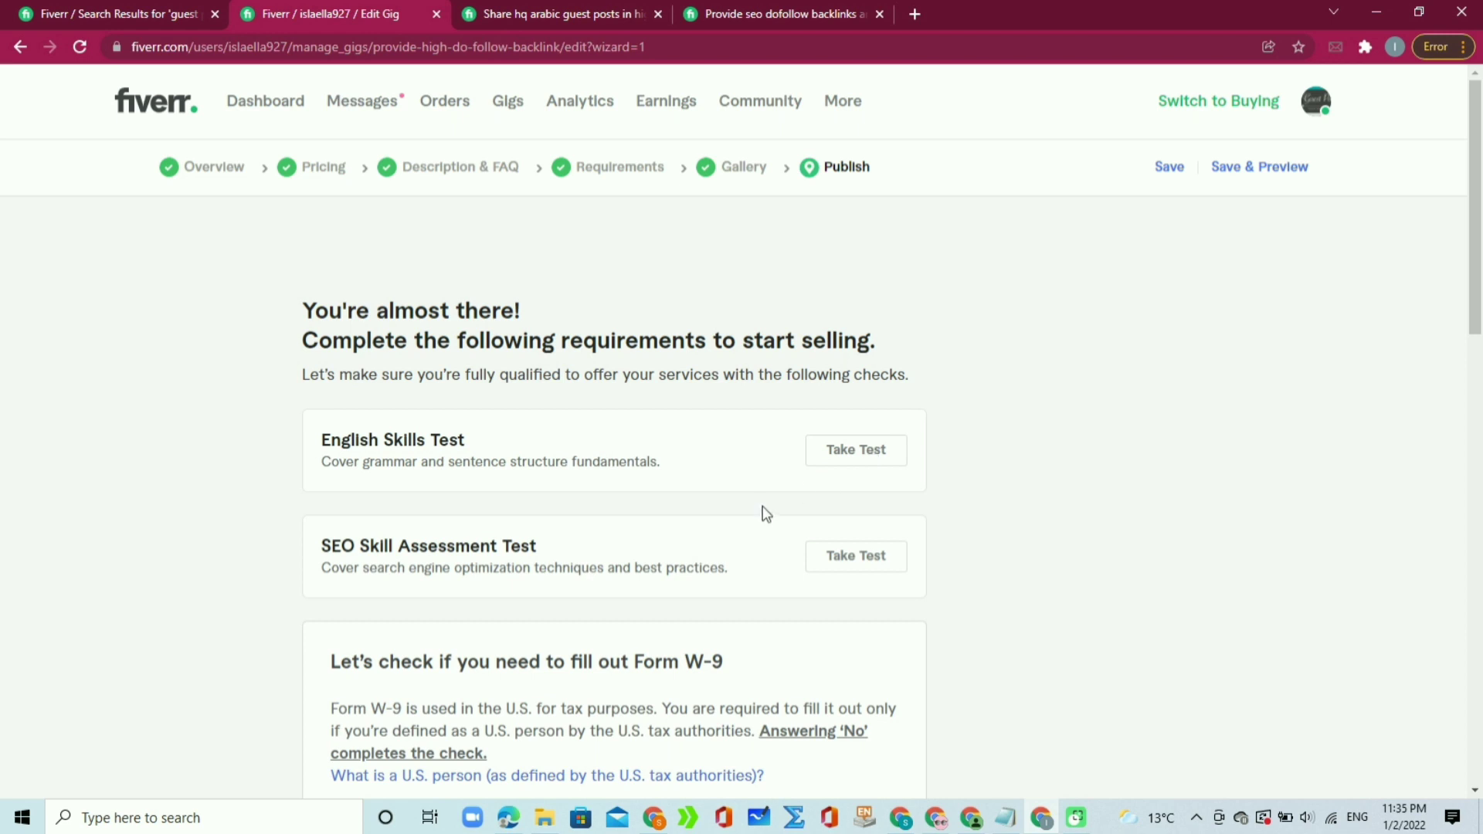
# Step: Review the skill tests listed on the Publish step
pyautogui.moveTo(610, 479); pyautogui.dragTo(688, 464)
pyautogui.moveTo(595, 539); pyautogui.dragTo(304, 556)
pyautogui.click(551, 567)
pyautogui.moveTo(1476, 164); pyautogui.dragTo(1457, 272)
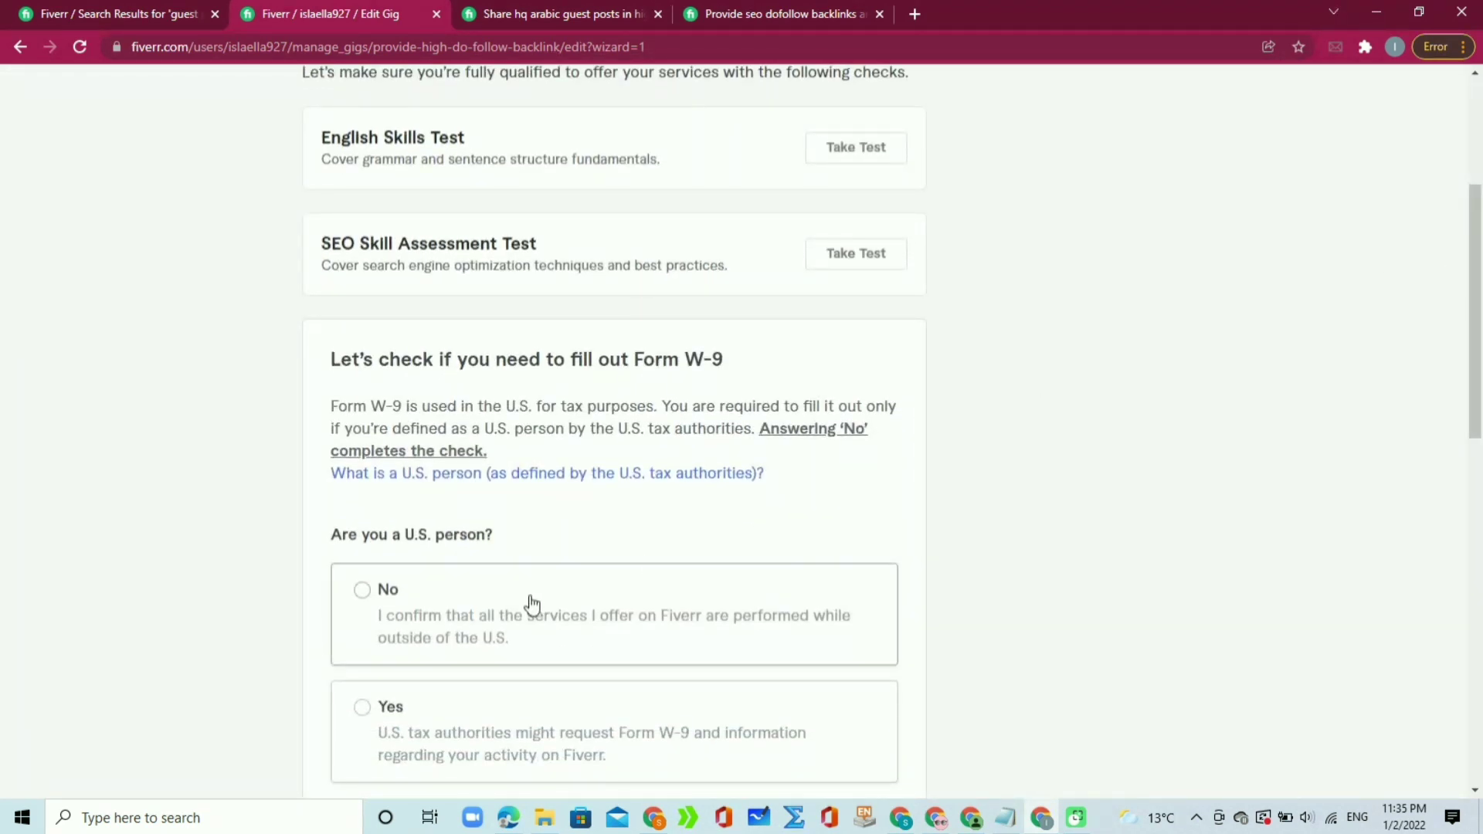
# Step: Answer No to 'Are you a U.S. person?' in the W-9 check and save it
pyautogui.moveTo(389, 536); pyautogui.dragTo(547, 531)
pyautogui.click(548, 531)
pyautogui.click(362, 594)
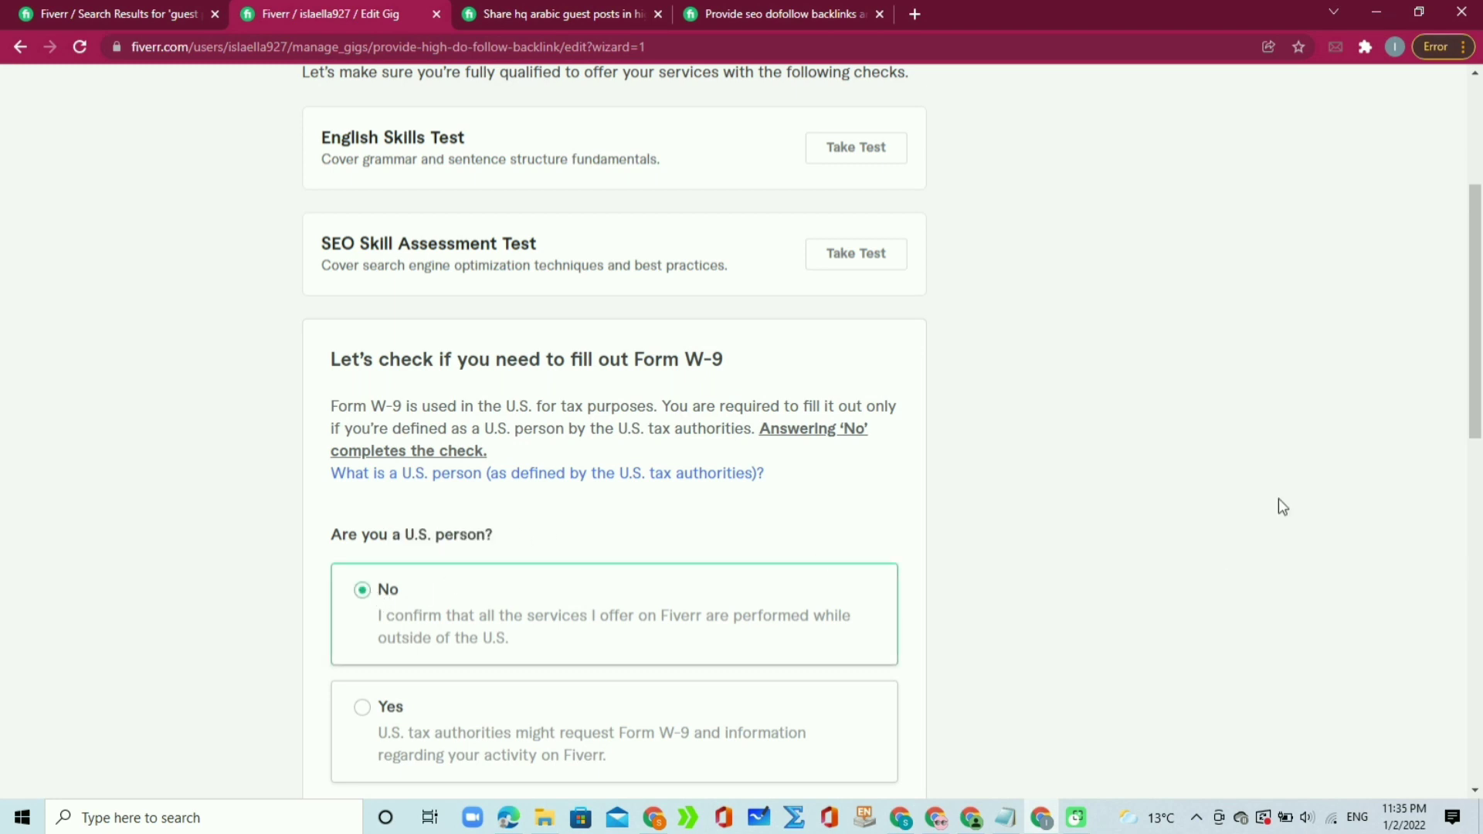
pyautogui.scroll(-3, 1159, 556)
pyautogui.click(865, 678)
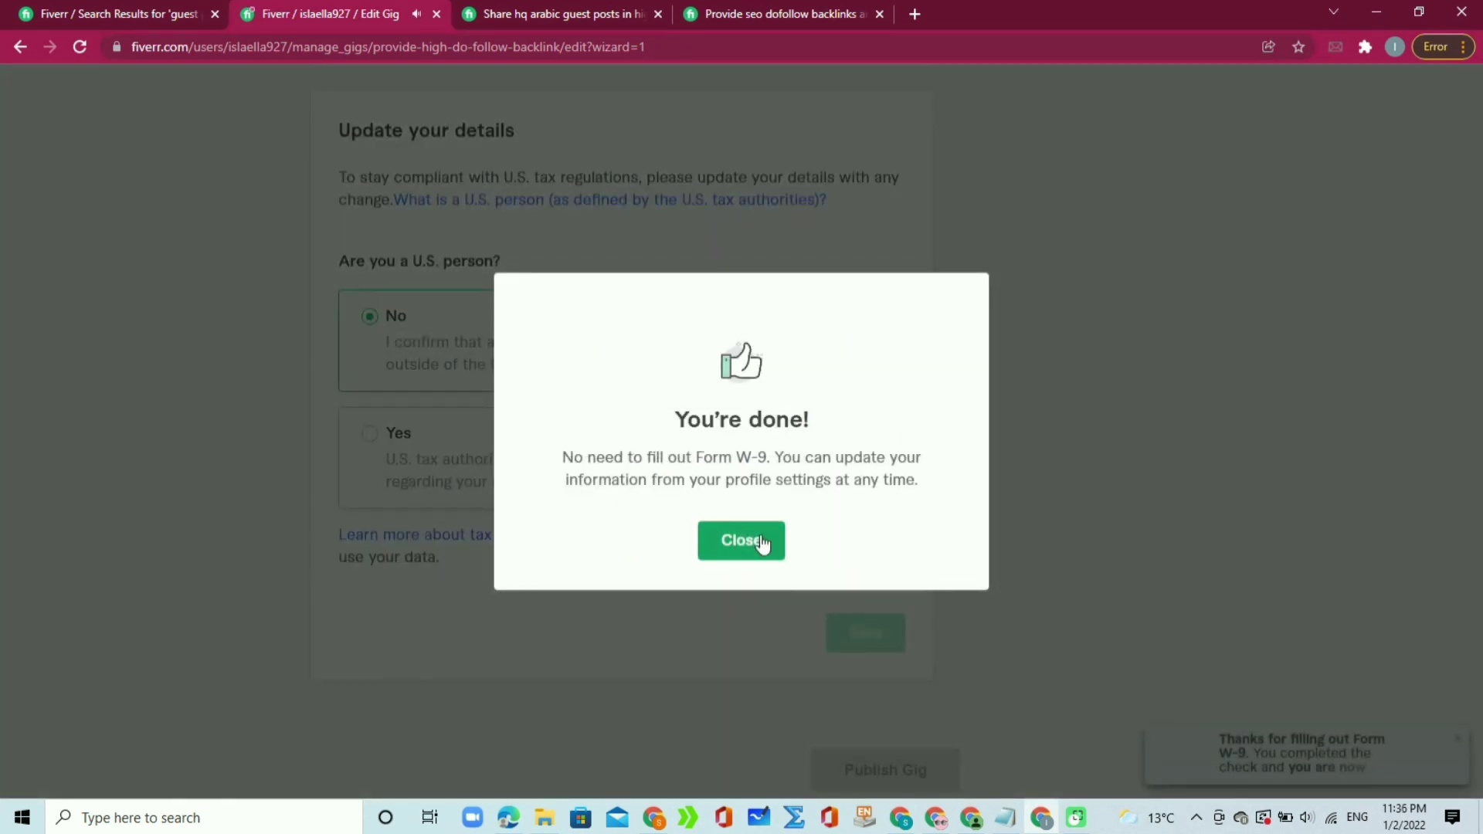
pyautogui.click(761, 543)
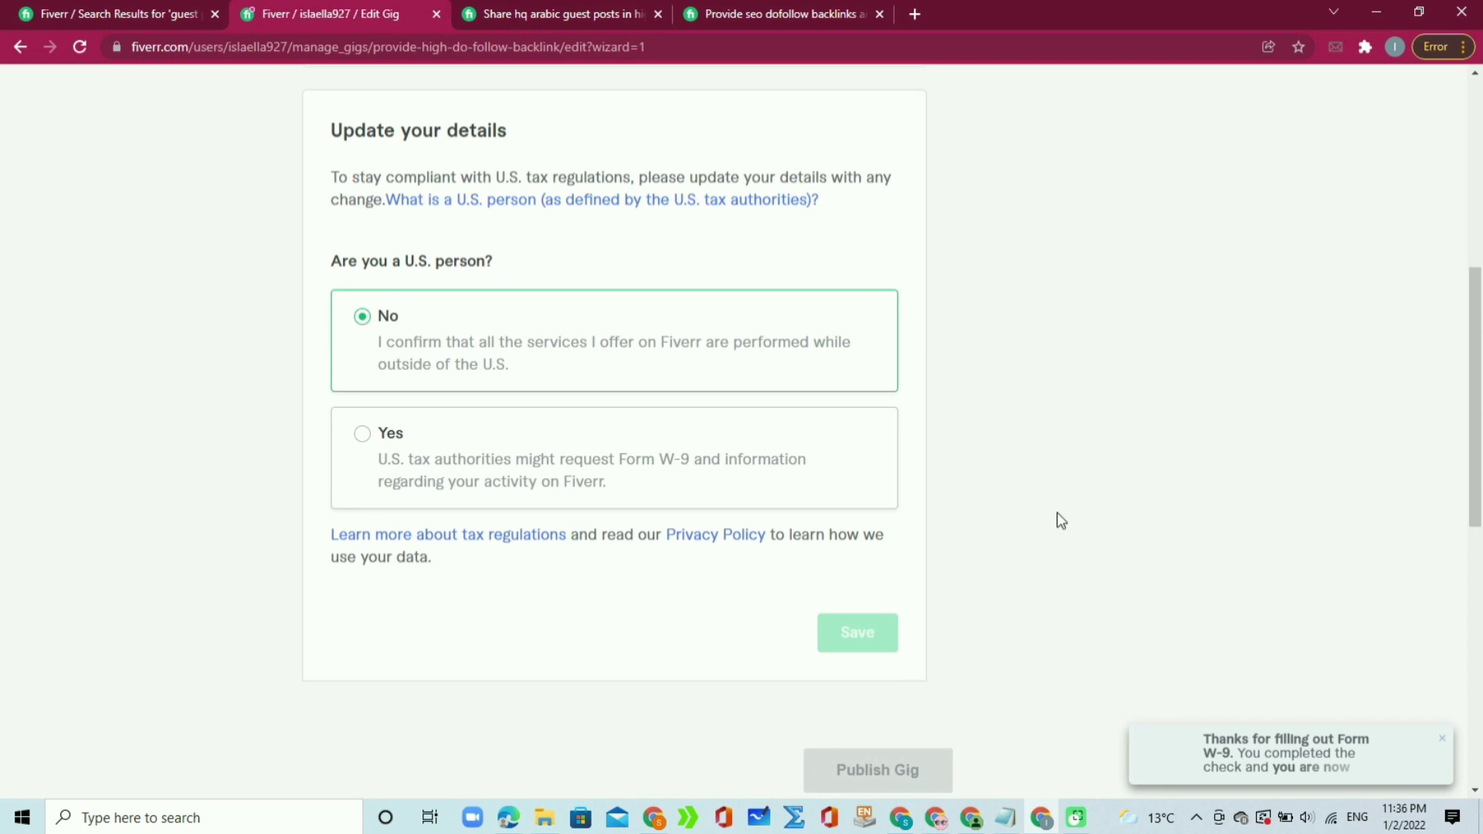
# Step: Open the SEO Skill Assessment Test page
pyautogui.moveTo(1479, 422); pyautogui.dragTo(1481, 469)
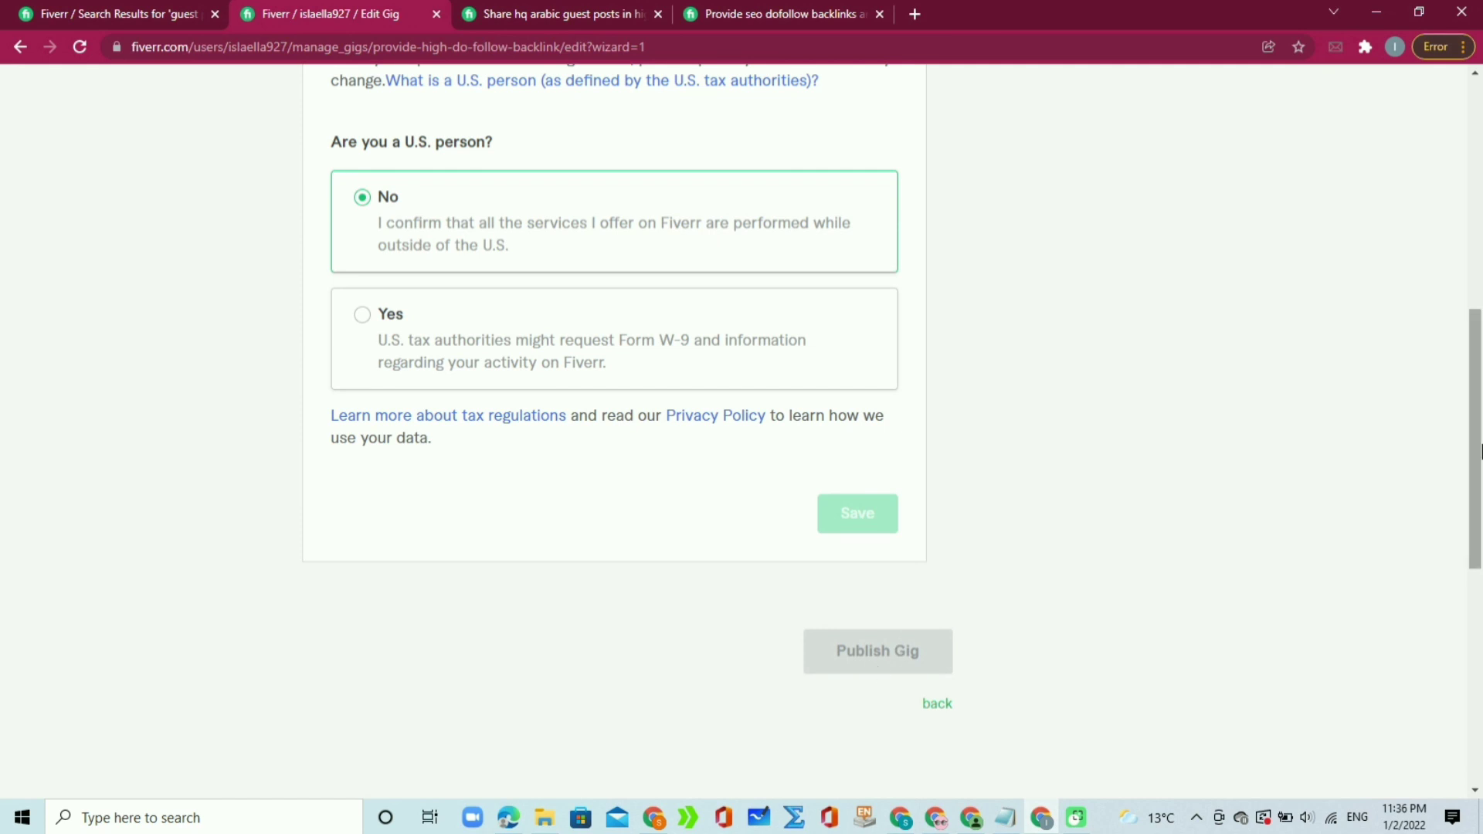
pyautogui.moveTo(1481, 410); pyautogui.dragTo(1481, 224)
pyautogui.moveTo(549, 424); pyautogui.dragTo(321, 427)
pyautogui.moveTo(466, 317); pyautogui.dragTo(341, 324)
pyautogui.click(248, 335)
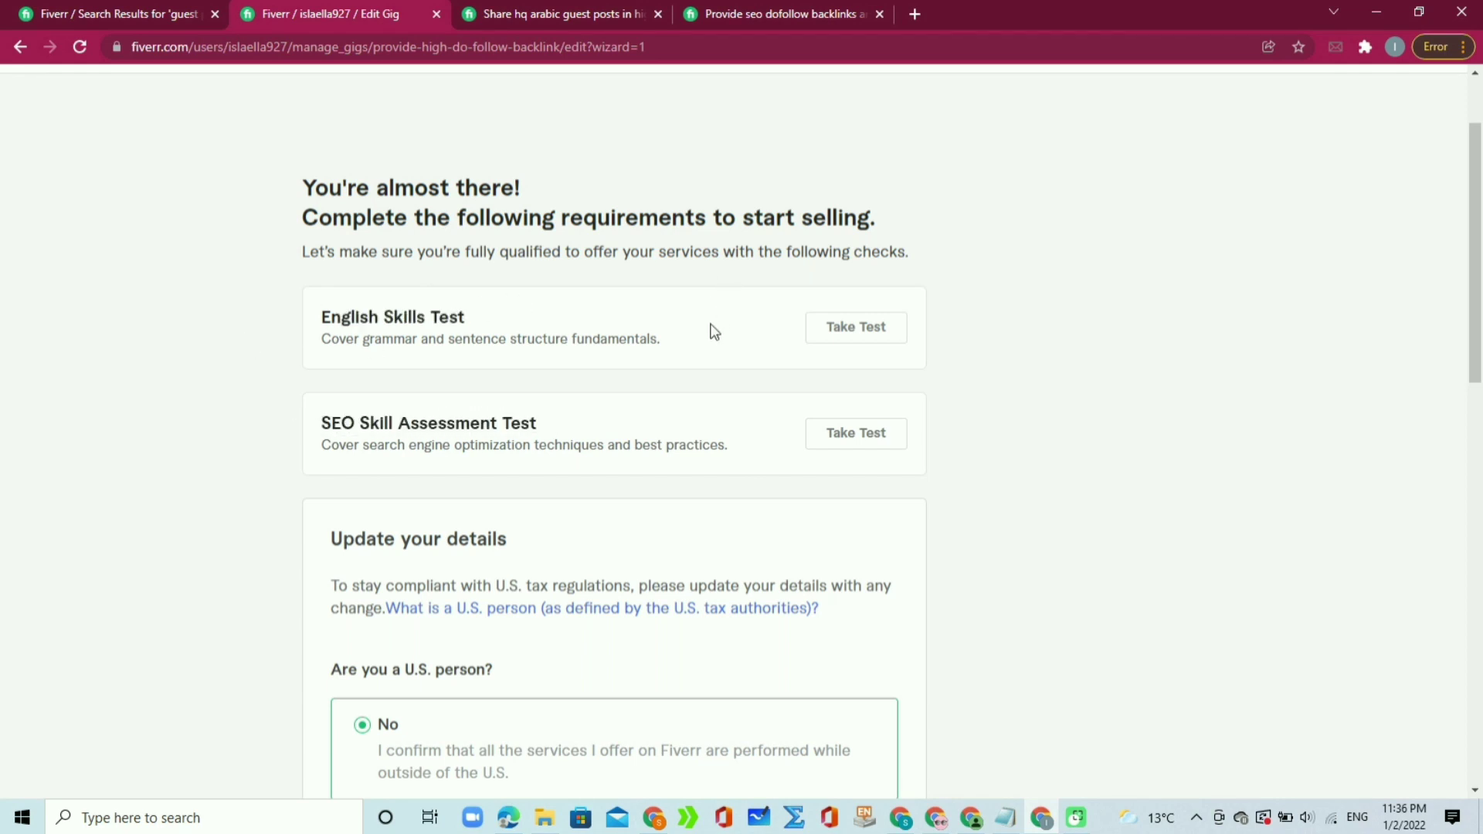
pyautogui.click(842, 439)
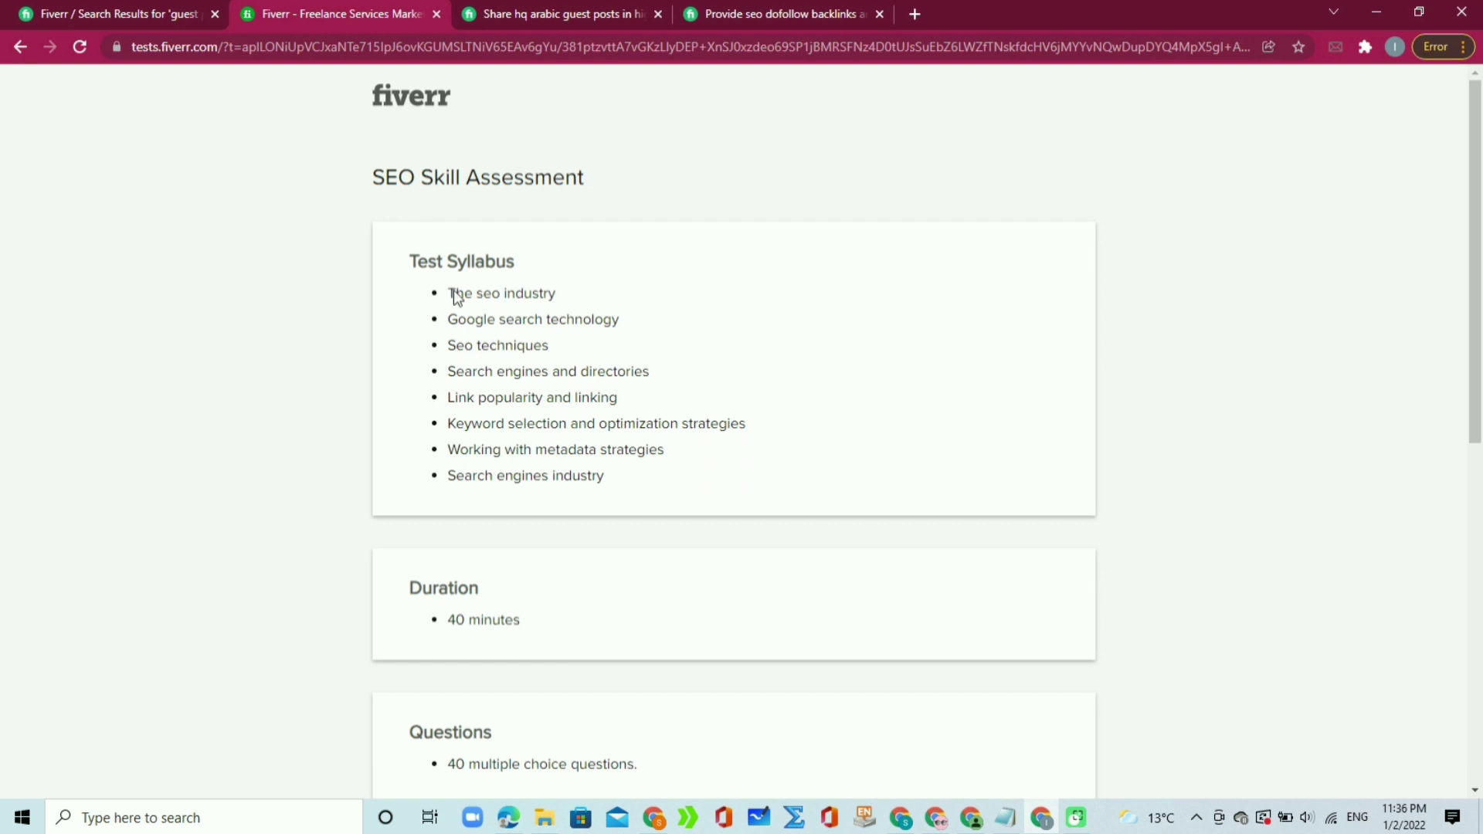
# Step: Read through the SEO Skill Assessment test syllabus and rules, then go back to the Scope & Pricing page
pyautogui.moveTo(422, 260); pyautogui.dragTo(937, 530)
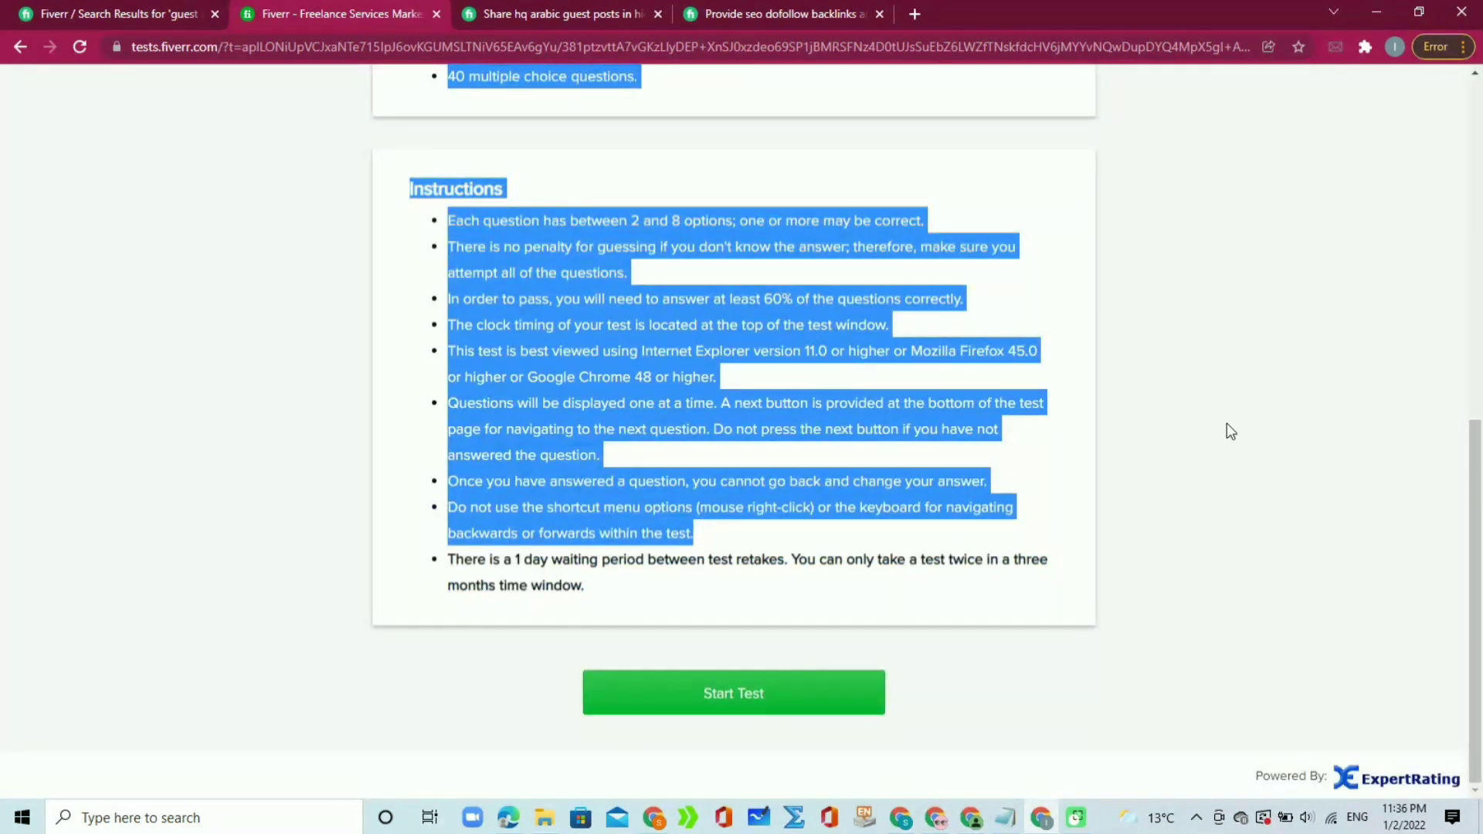
pyautogui.click(527, 160)
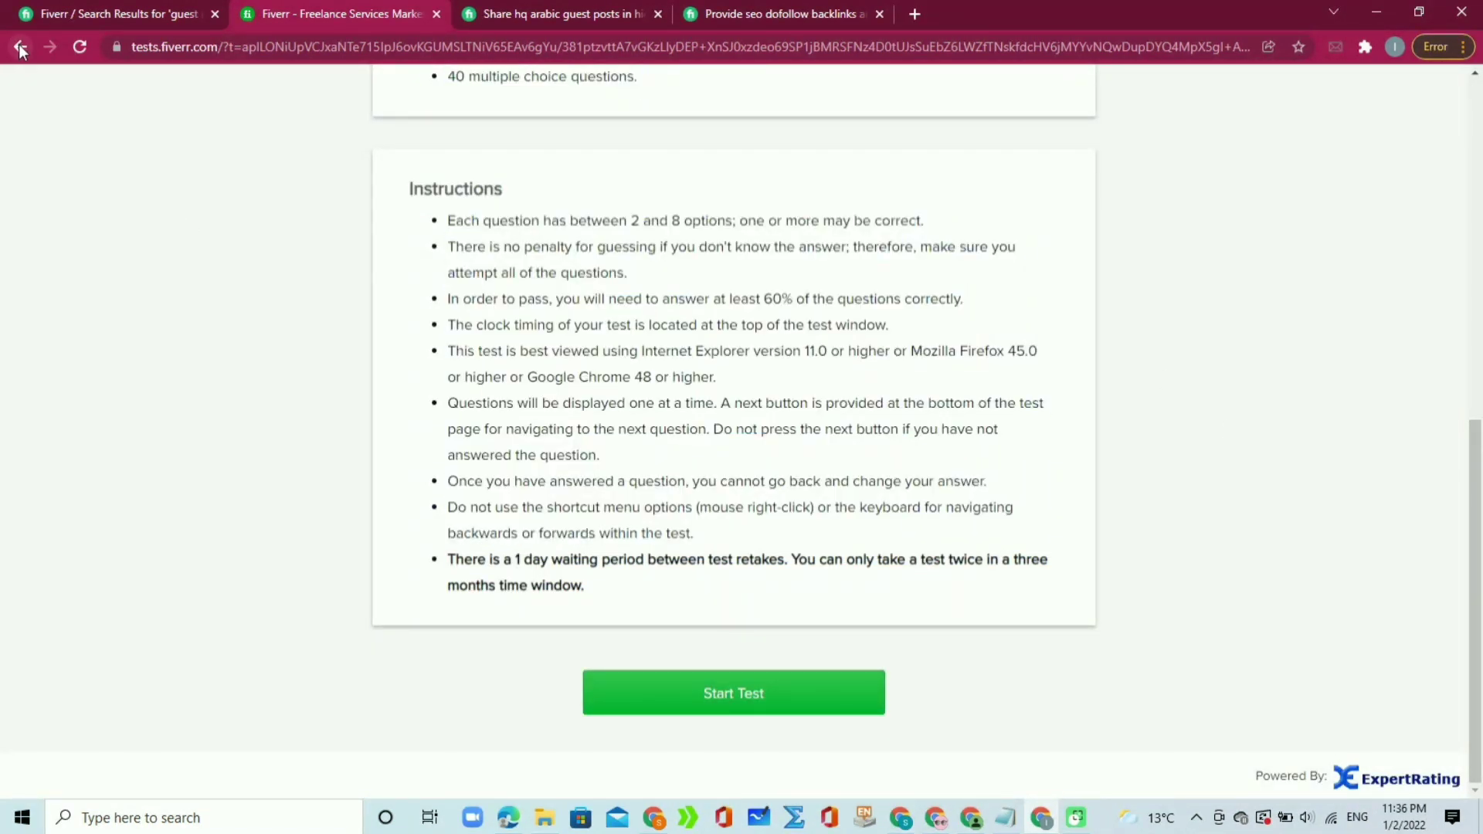
pyautogui.moveTo(1477, 463); pyautogui.dragTo(1478, 127)
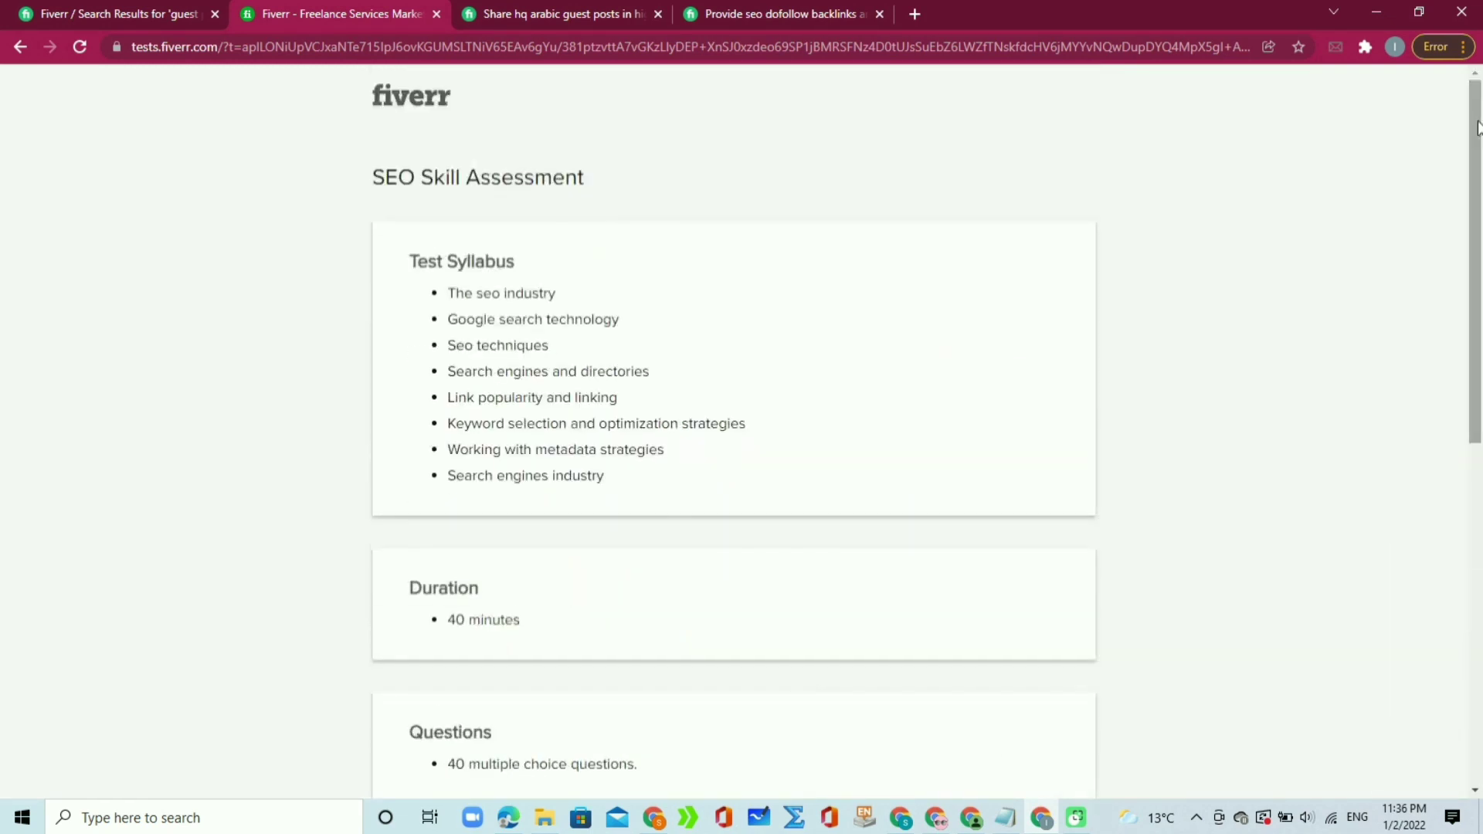
pyautogui.click(18, 46)
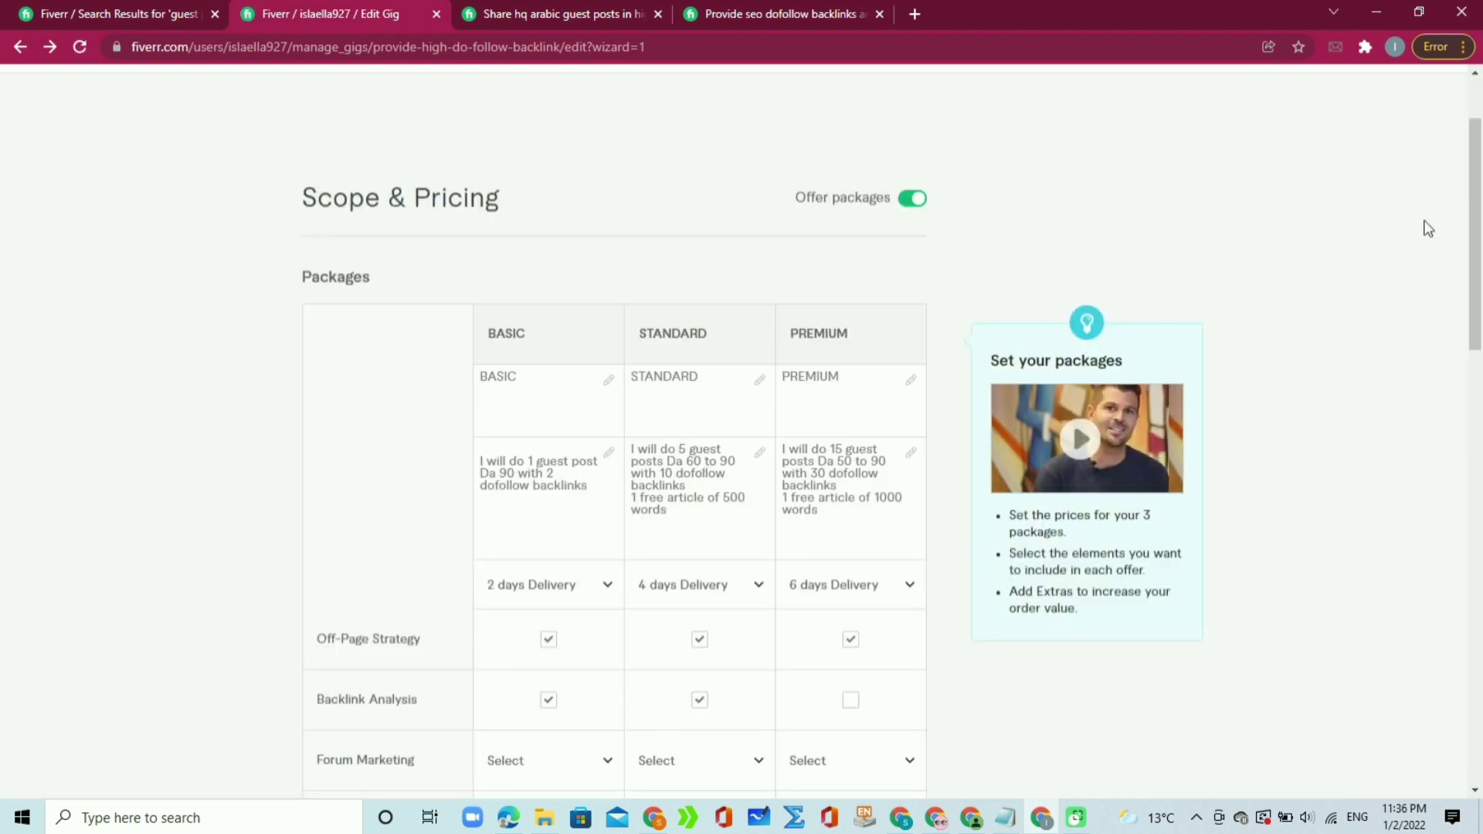
pyautogui.scroll(-15, 1445, 464)
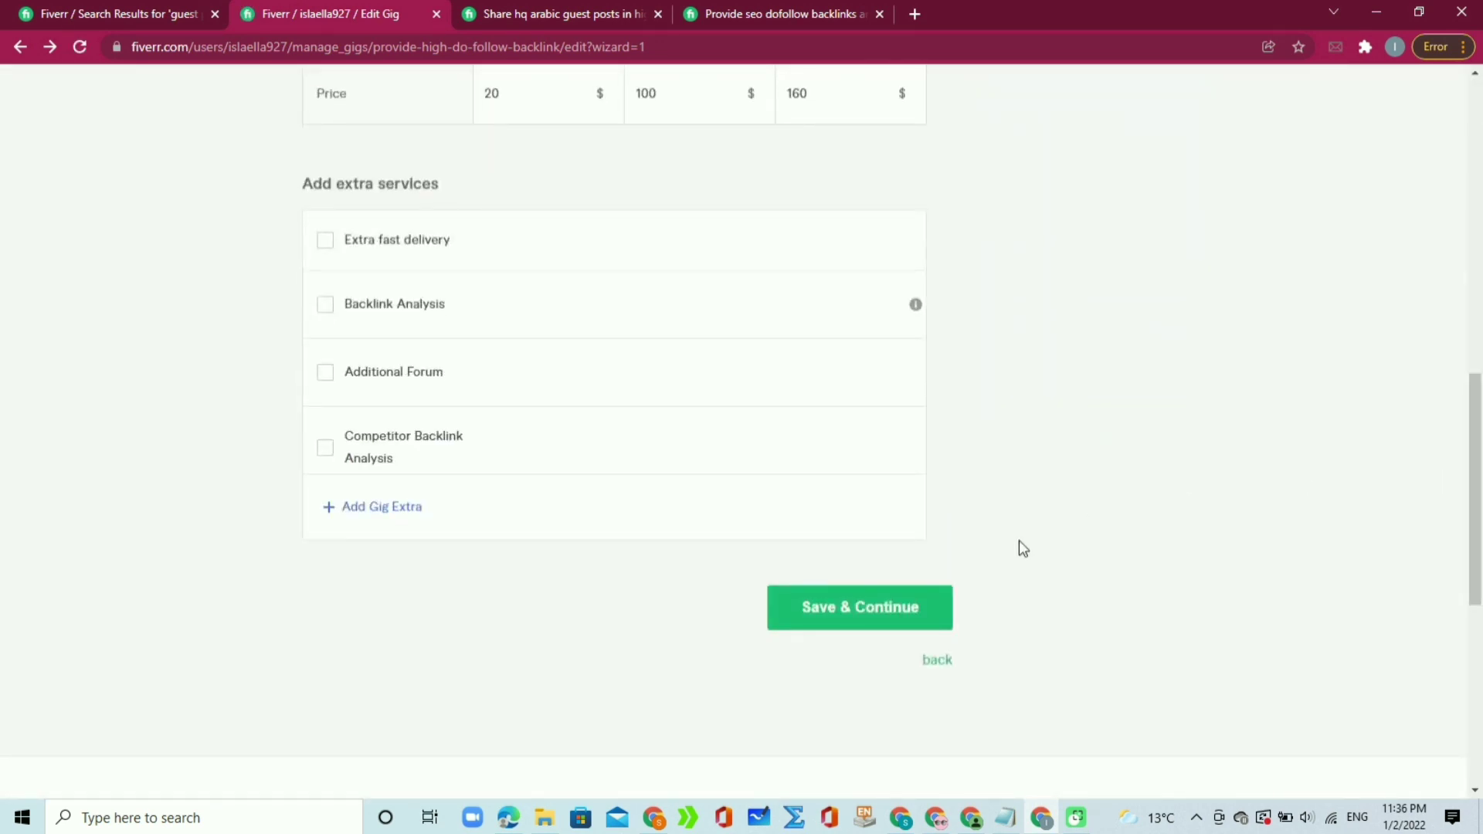
pyautogui.click(864, 627)
pyautogui.moveTo(1476, 451); pyautogui.dragTo(1481, 383)
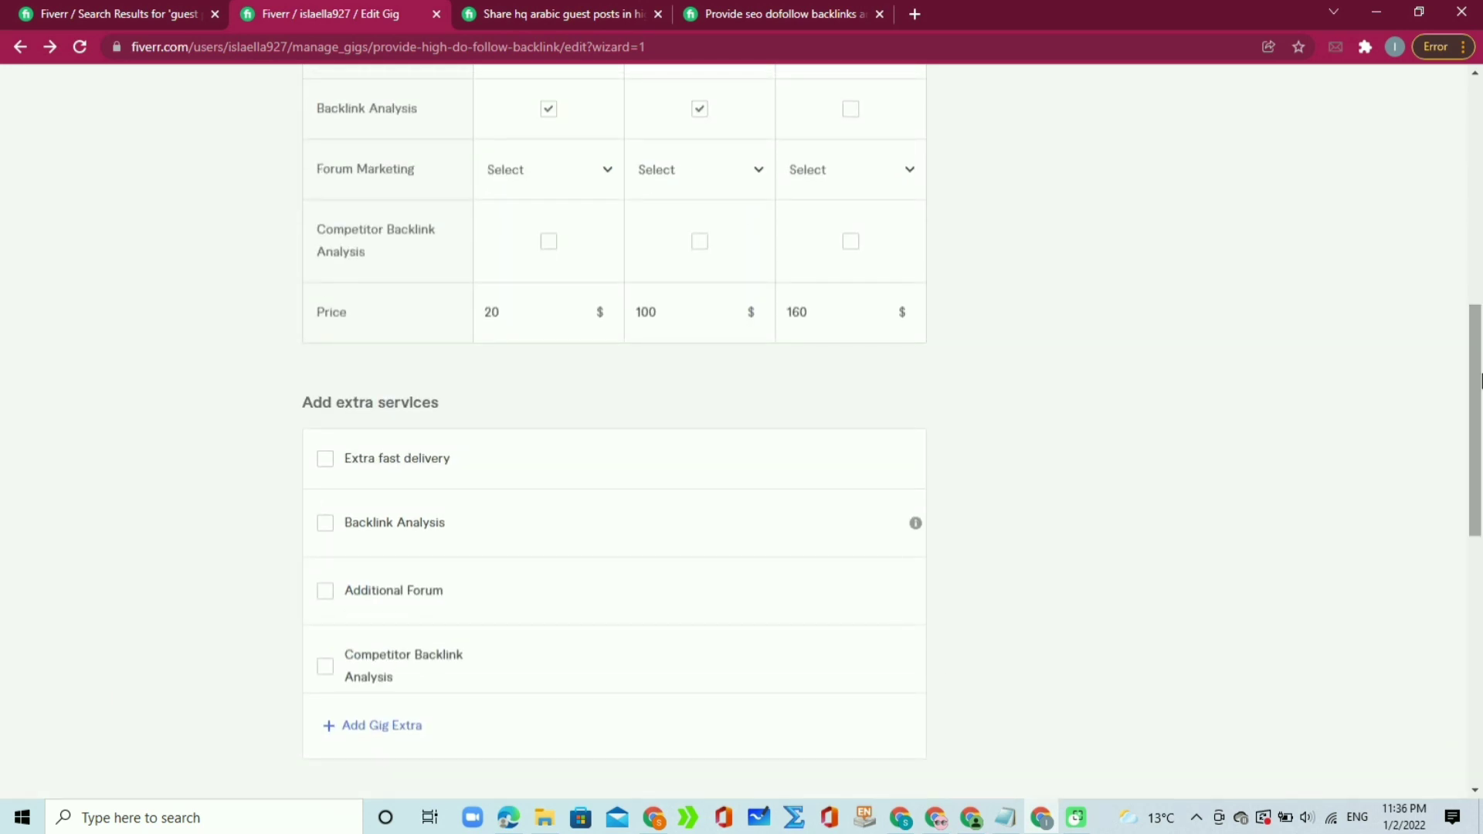